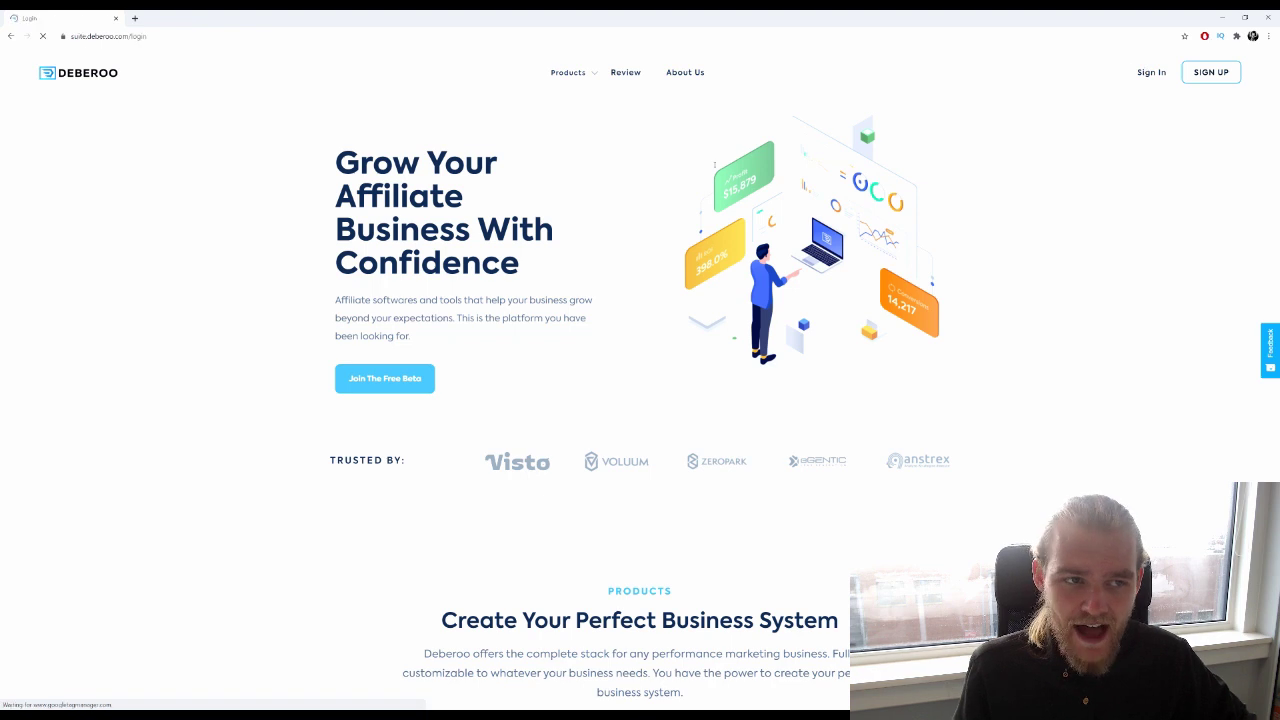
# Sign in to Deberoo with the account email and password, with Remember me enabled
pyautogui.click(300, 270)
pyautogui.click(292, 304)
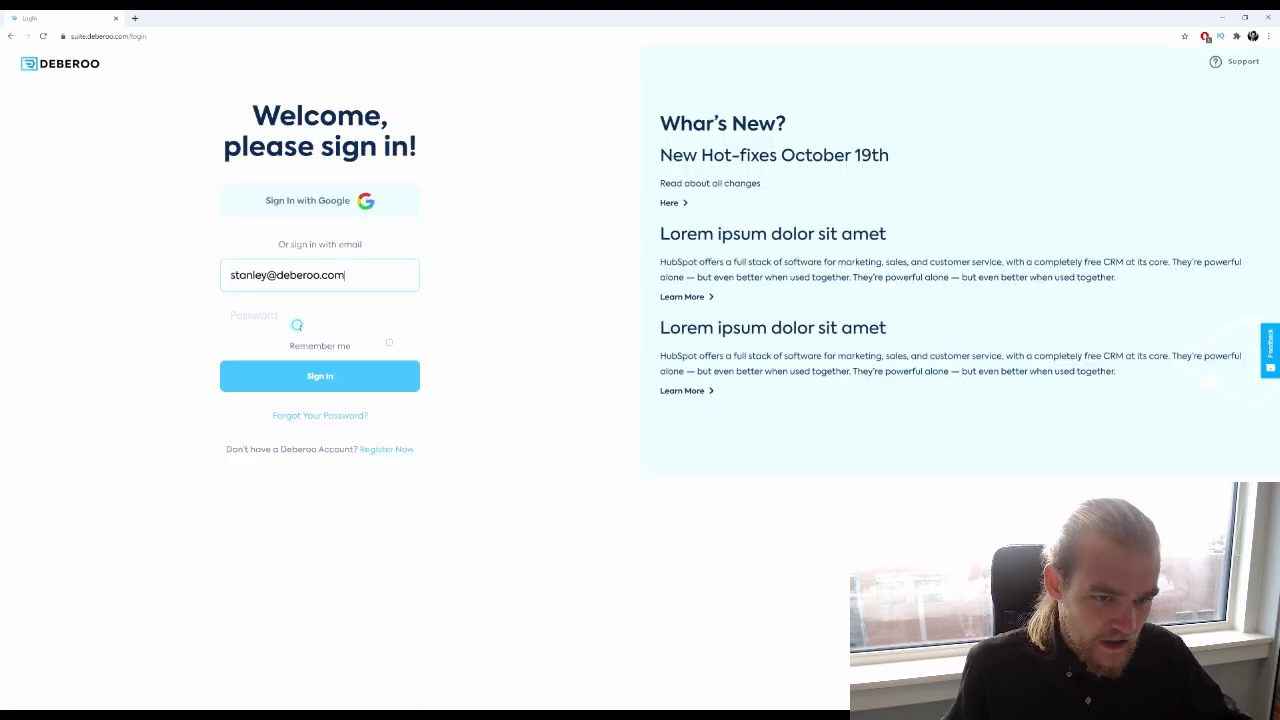
pyautogui.write('*********')
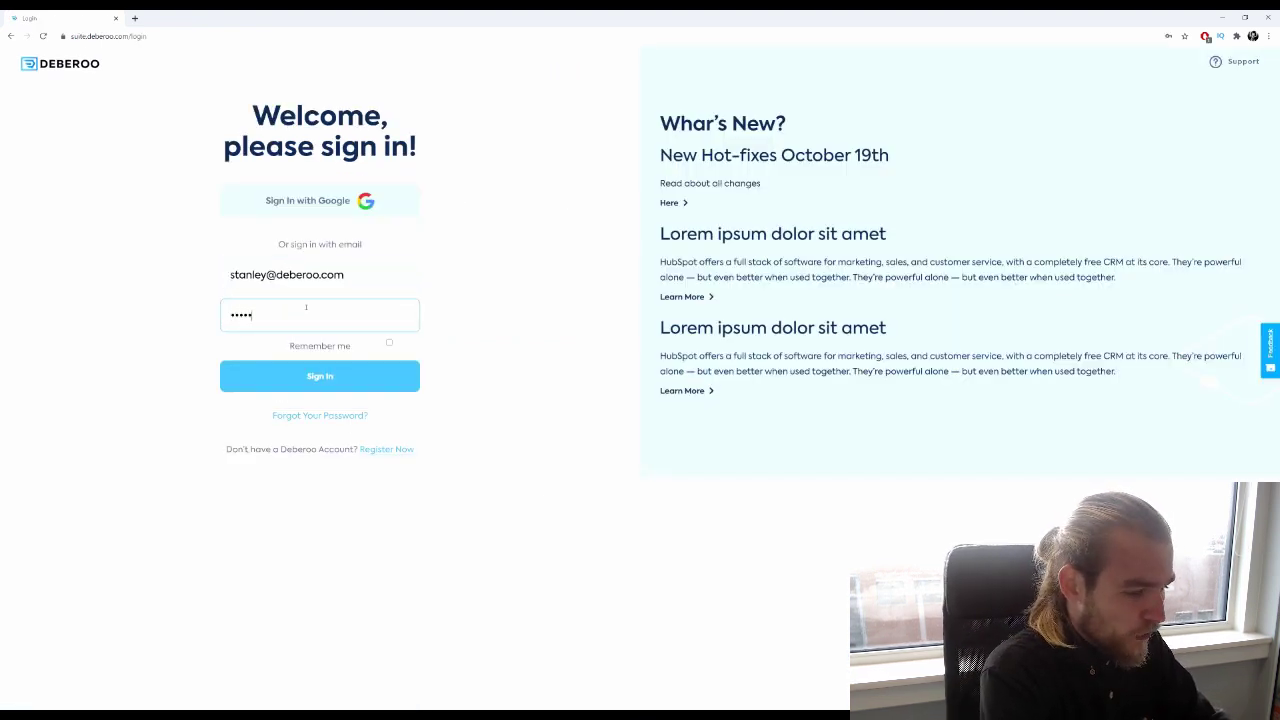
pyautogui.press('Return')
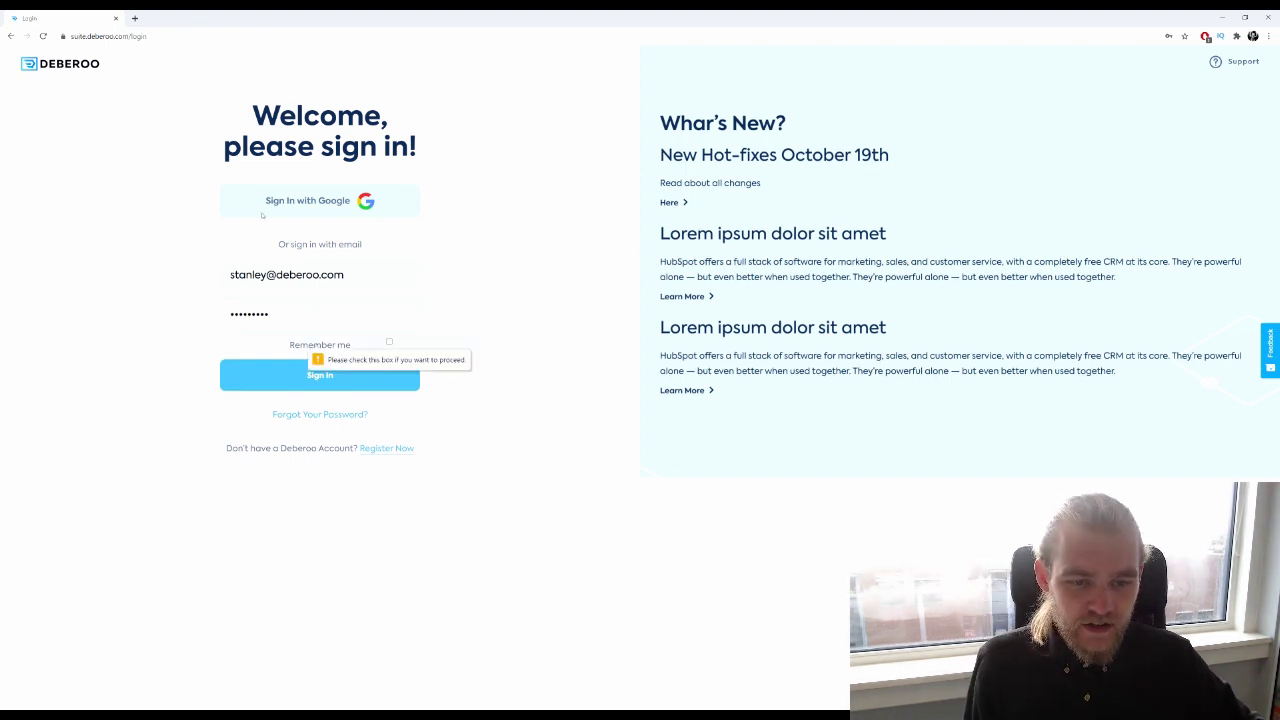
pyautogui.click(389, 343)
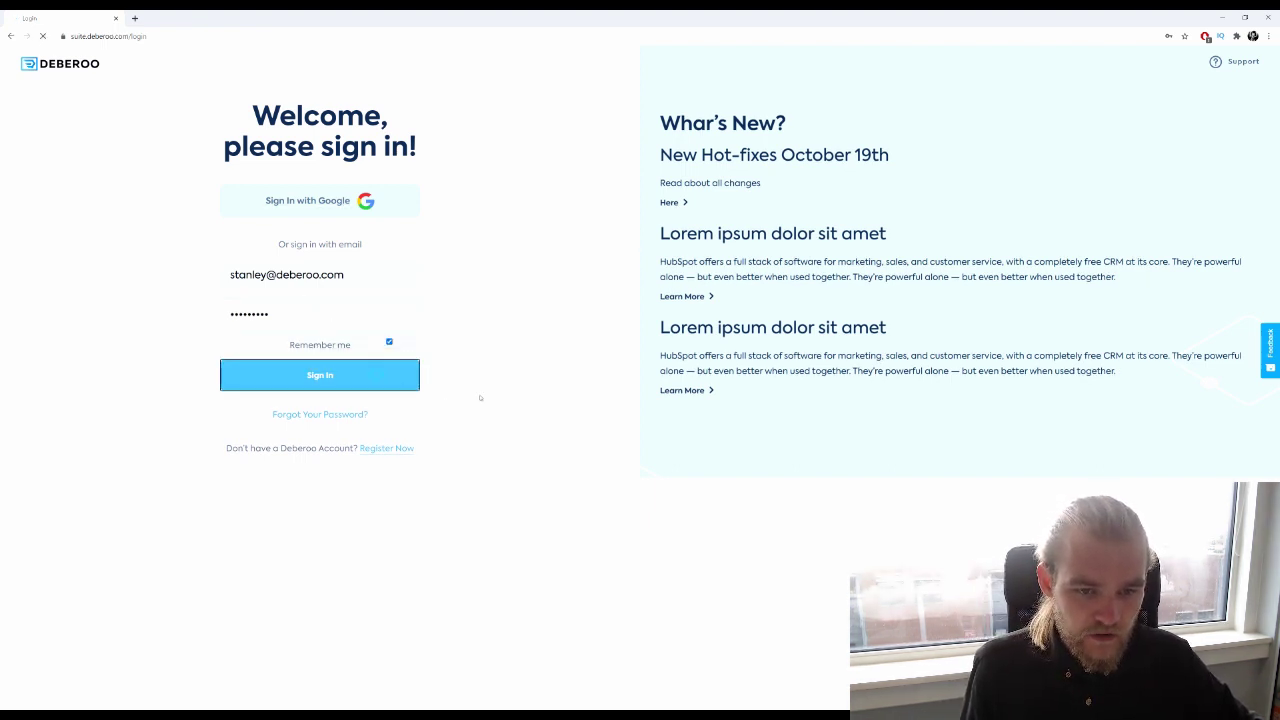
pyautogui.press('Return')
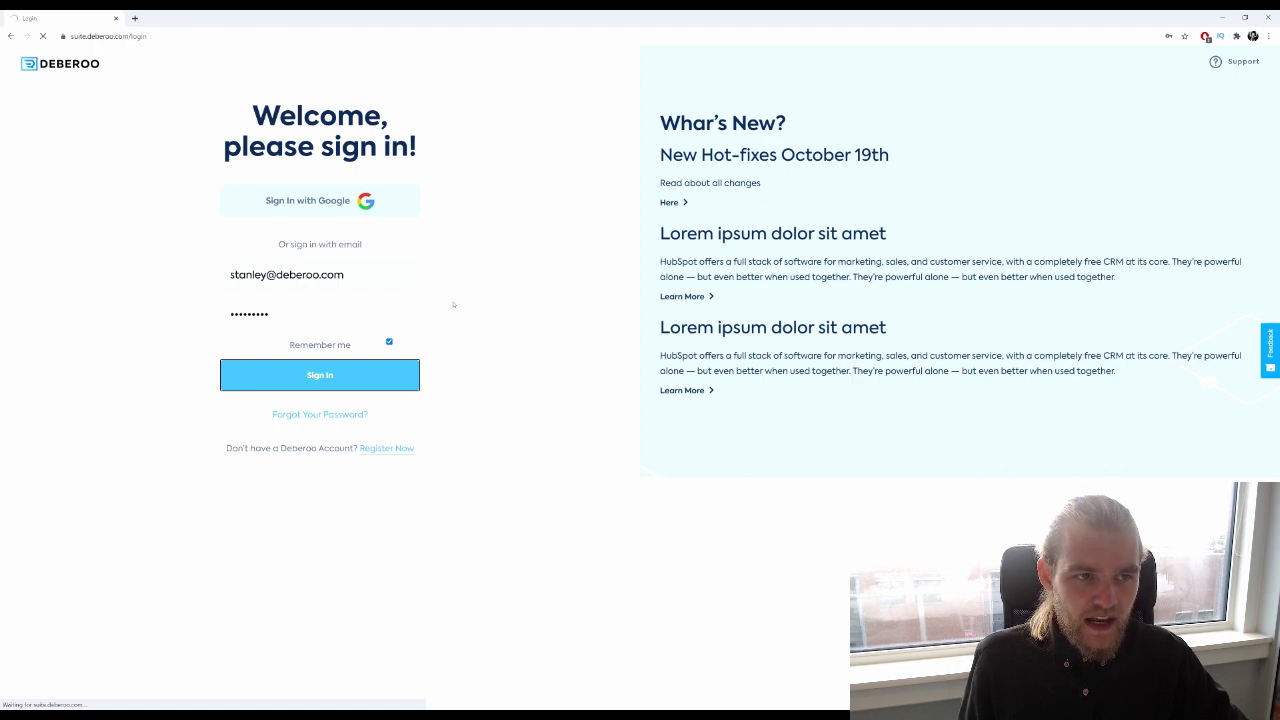
# Open the landing page builder from the suite dashboard
pyautogui.scroll(-5, 760, 378)
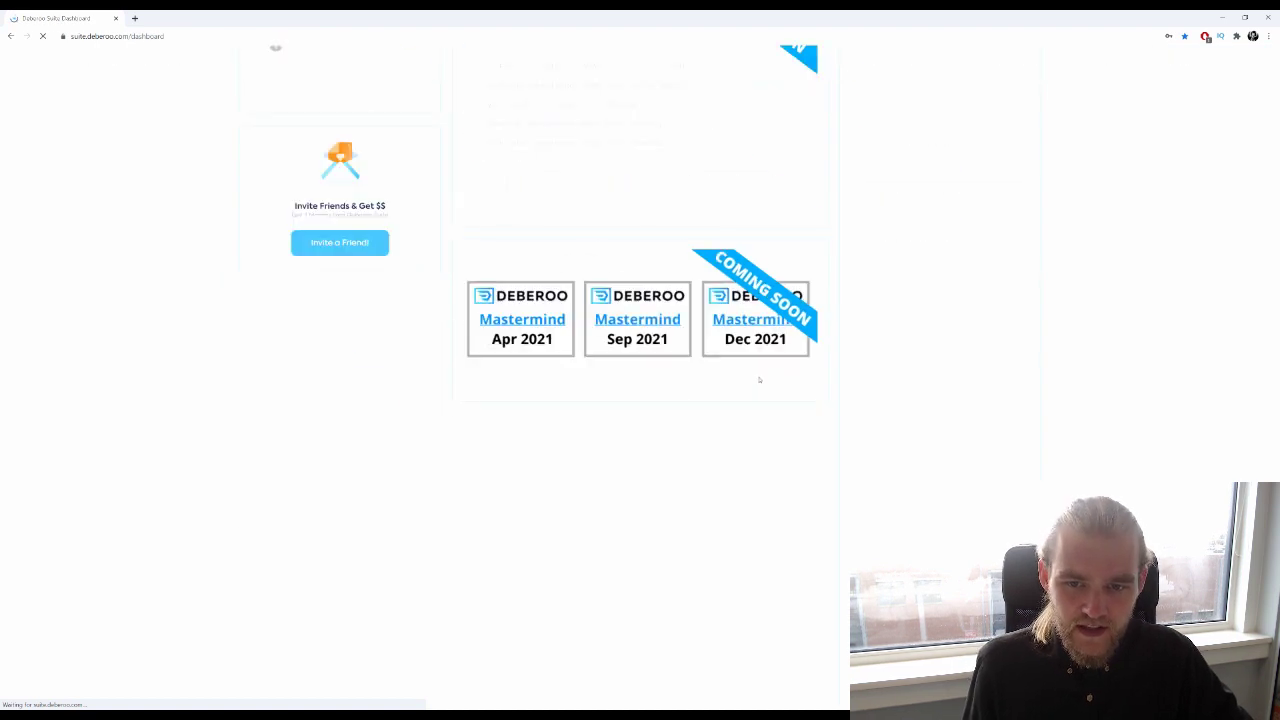
pyautogui.scroll(5, 800, 350)
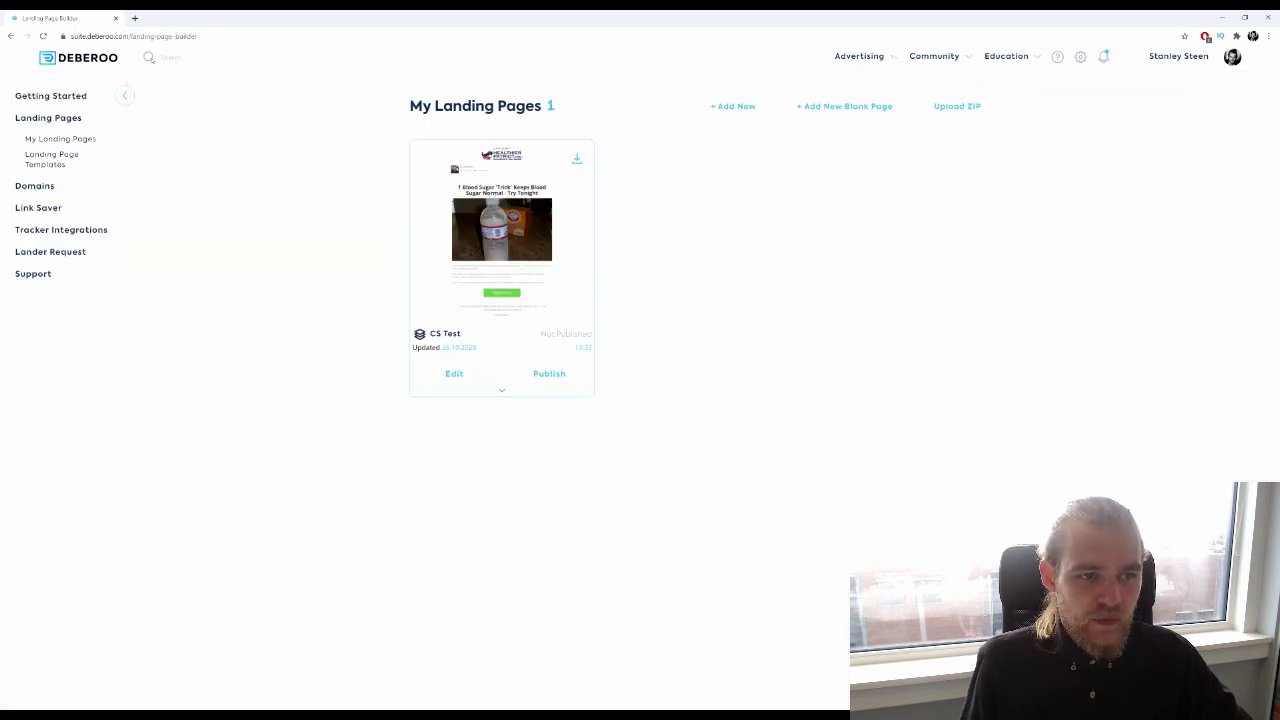
pyautogui.moveTo(462, 113); pyautogui.dragTo(643, 194)
pyautogui.click(643, 194)
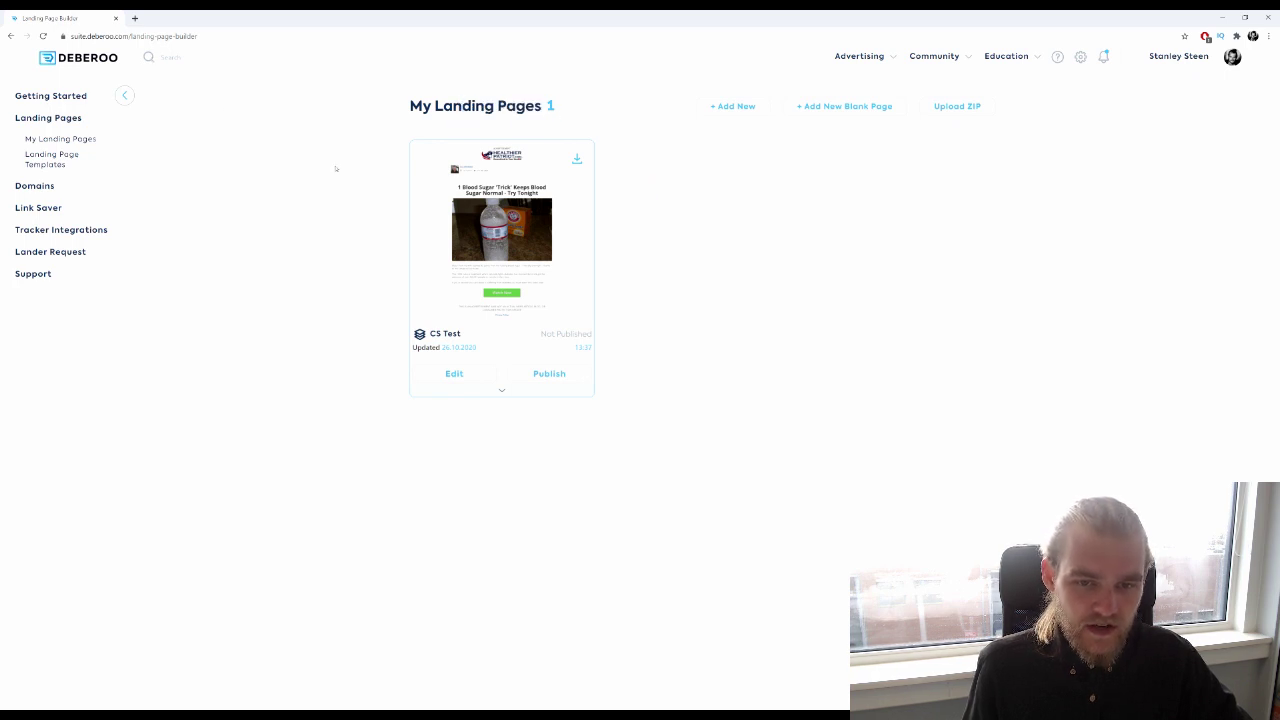
# Open the landing page templates and browse the list to the Casino Spins 2 template
pyautogui.click(51, 158)
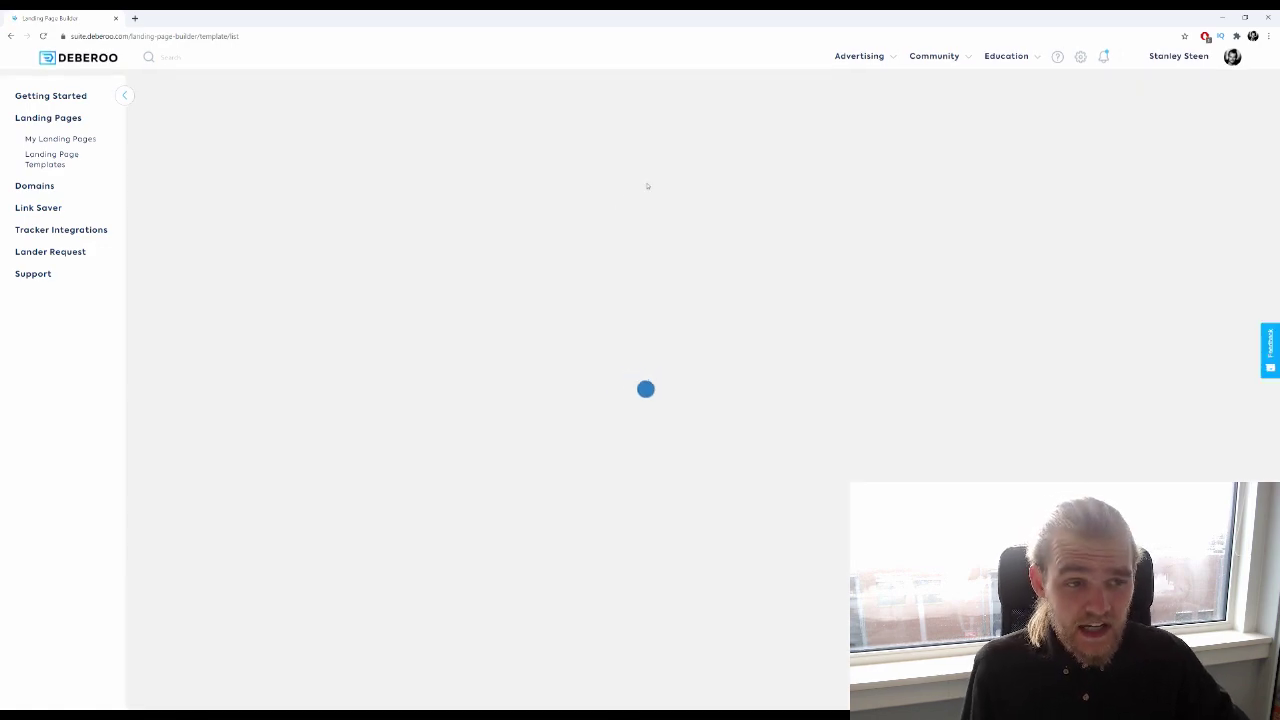
pyautogui.scroll(-10, 797, 205)
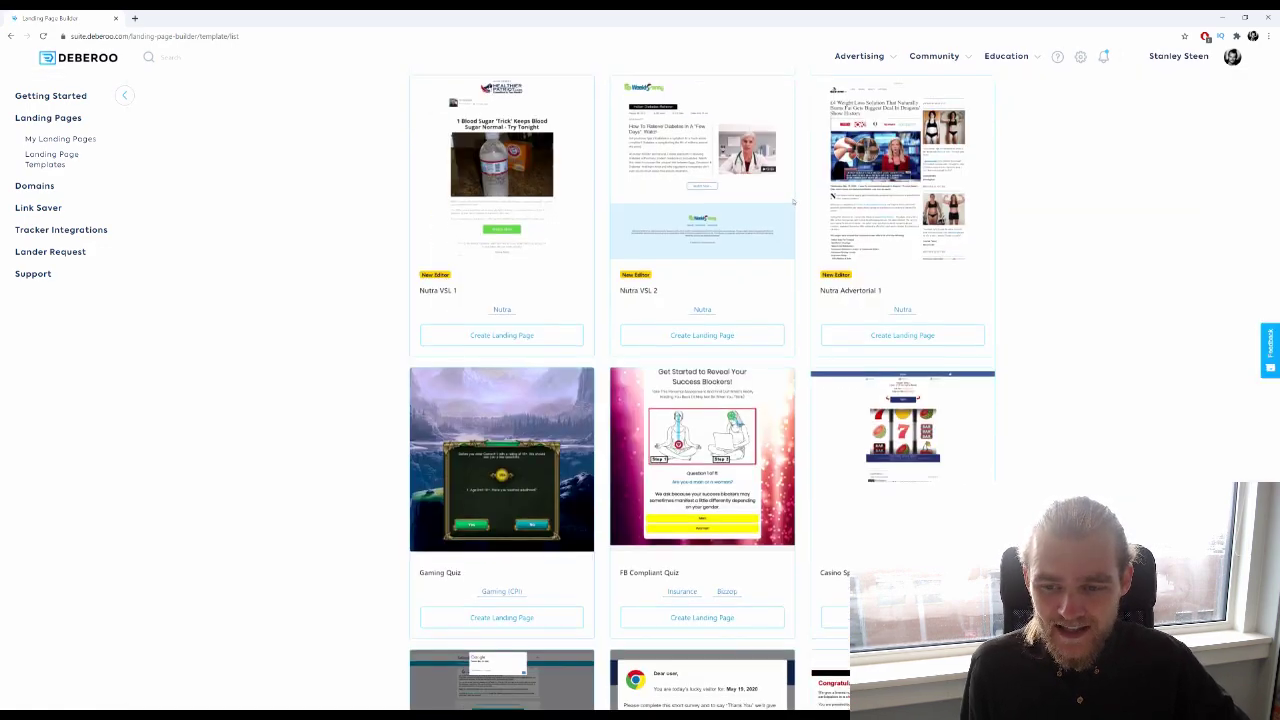
pyautogui.scroll(-8, 795, 203)
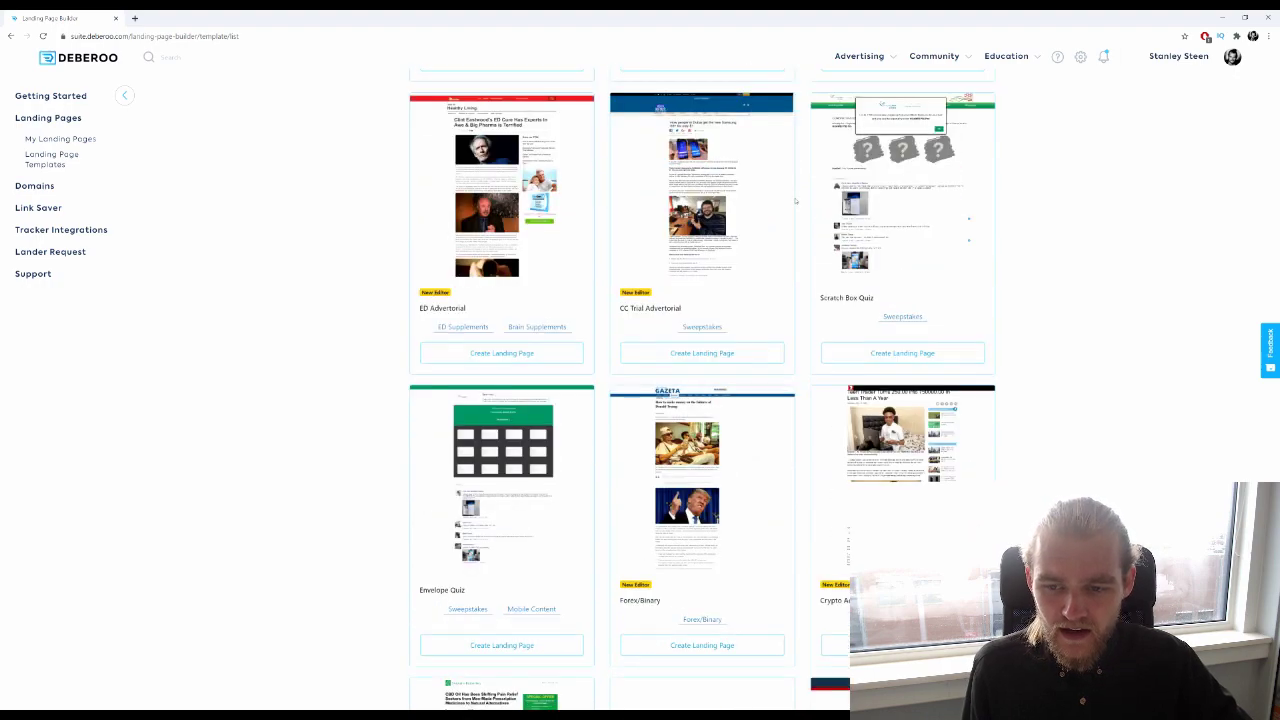
pyautogui.scroll(-10, 797, 202)
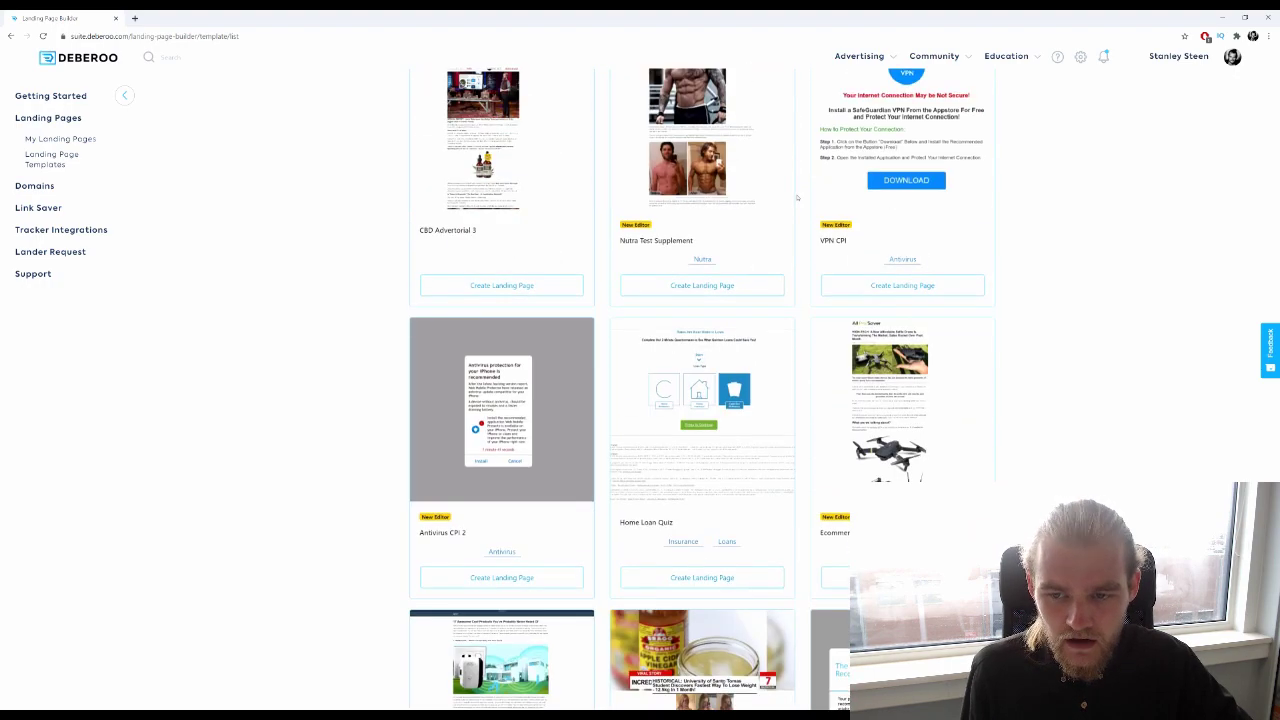
pyautogui.scroll(-10, 797, 195)
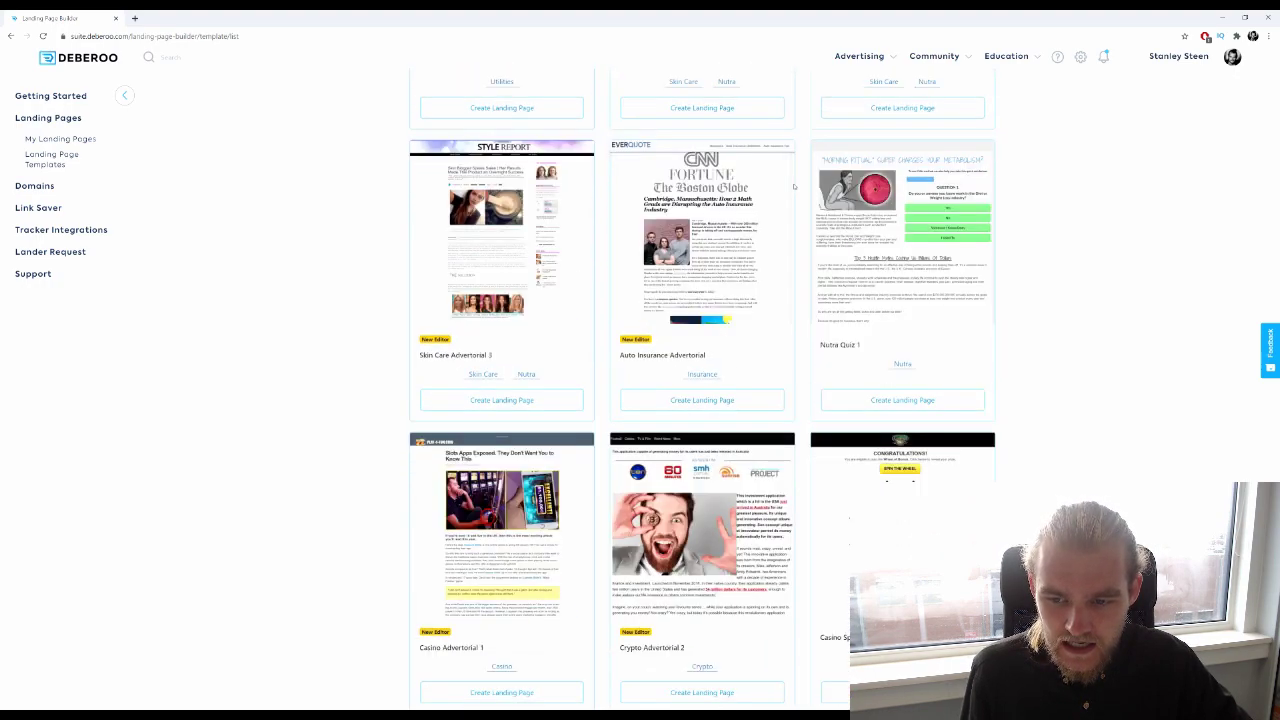
pyautogui.scroll(-1, 795, 186)
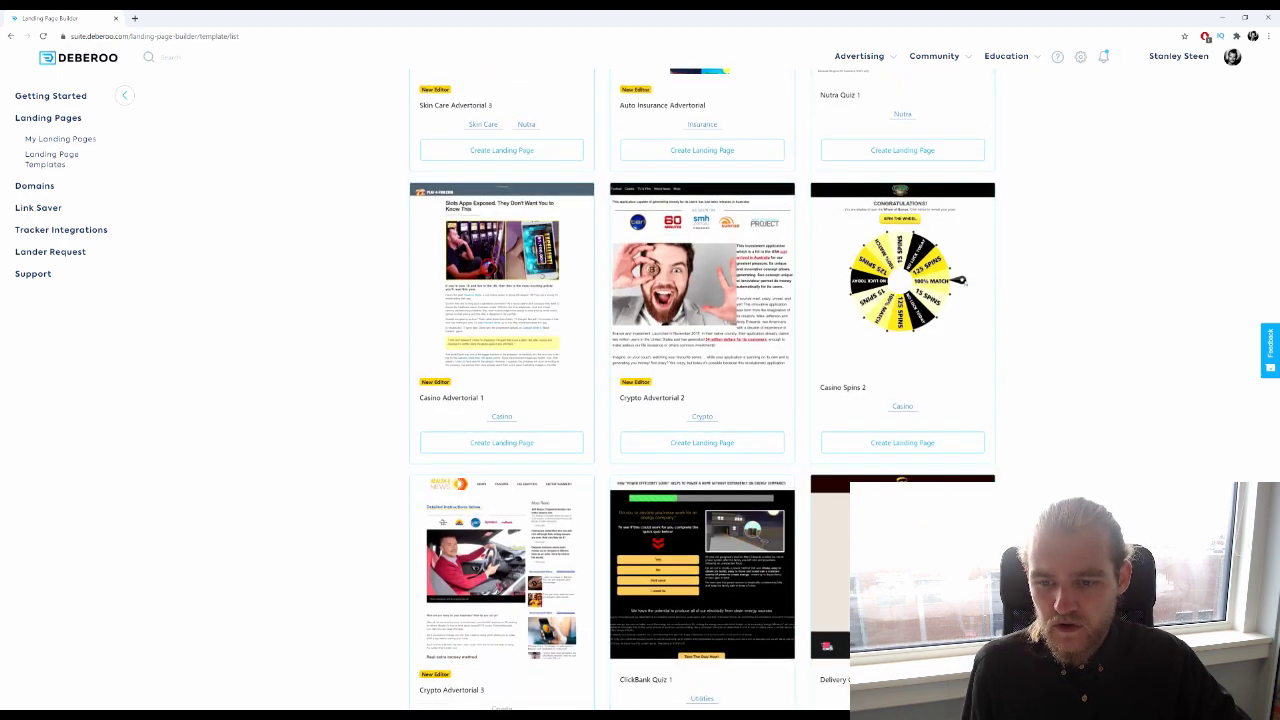
# Create a landing page named "Casino Spinner" from the Casino Spins 2 template
pyautogui.click(904, 442)
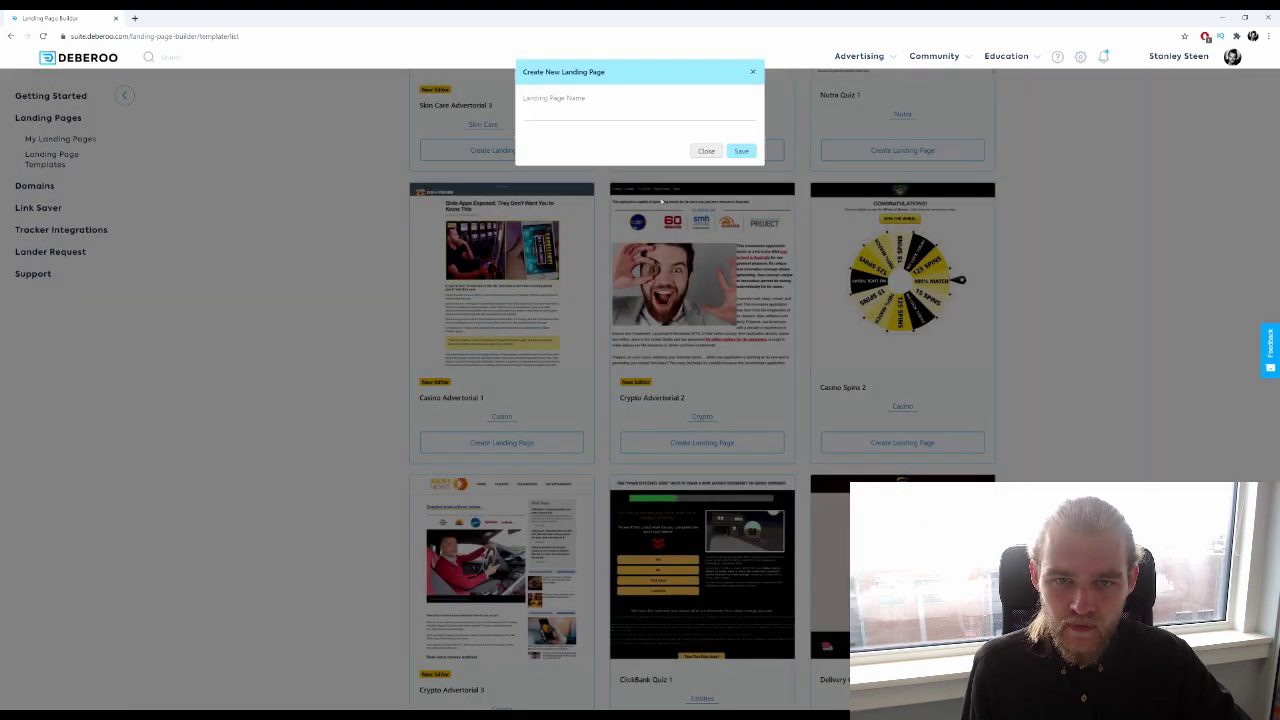
pyautogui.click(610, 103)
pyautogui.write('Casino Spinner')
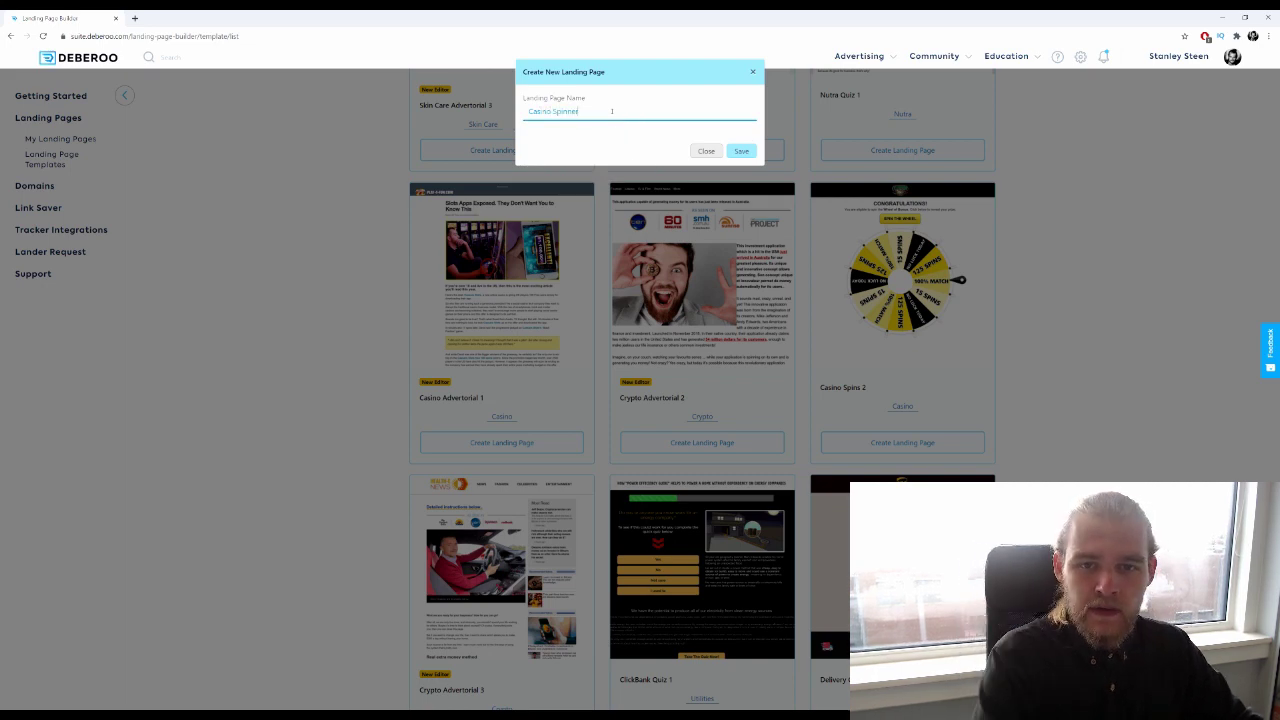
pyautogui.press('Return')
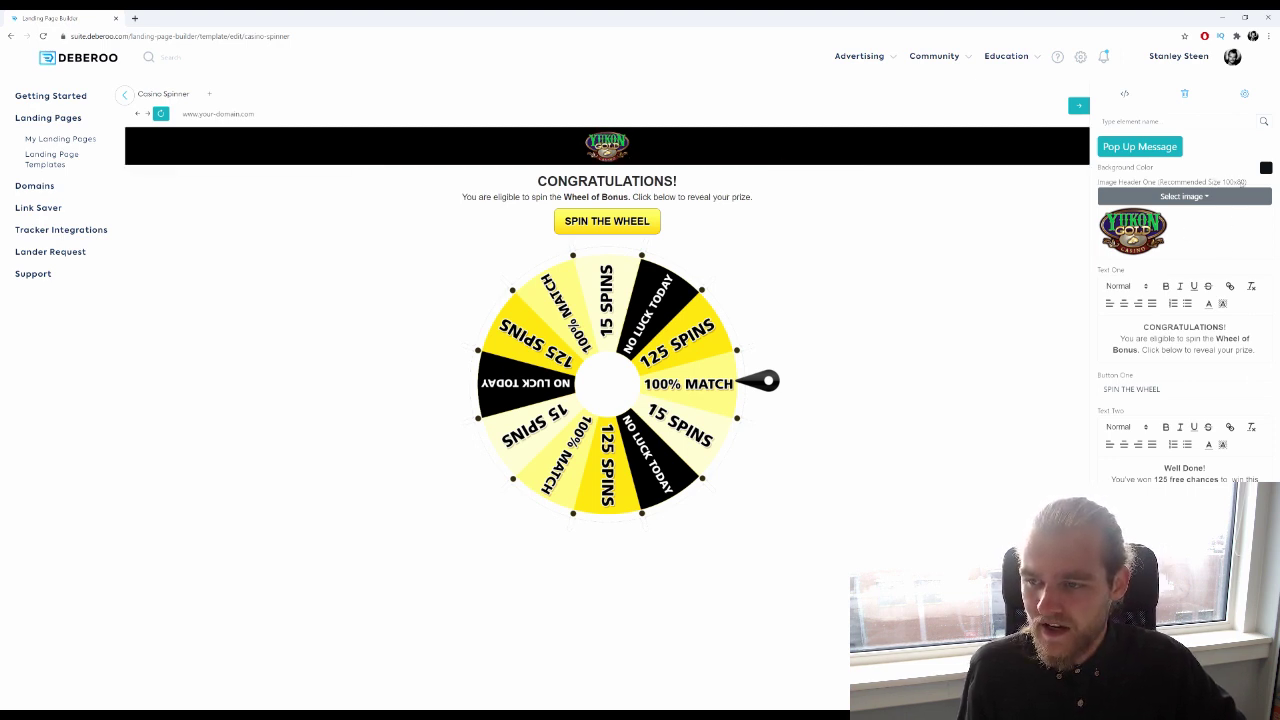
# Switch to Canva by opening canva.com in a new browser tab
pyautogui.click(135, 17)
pyautogui.write('canva.com')
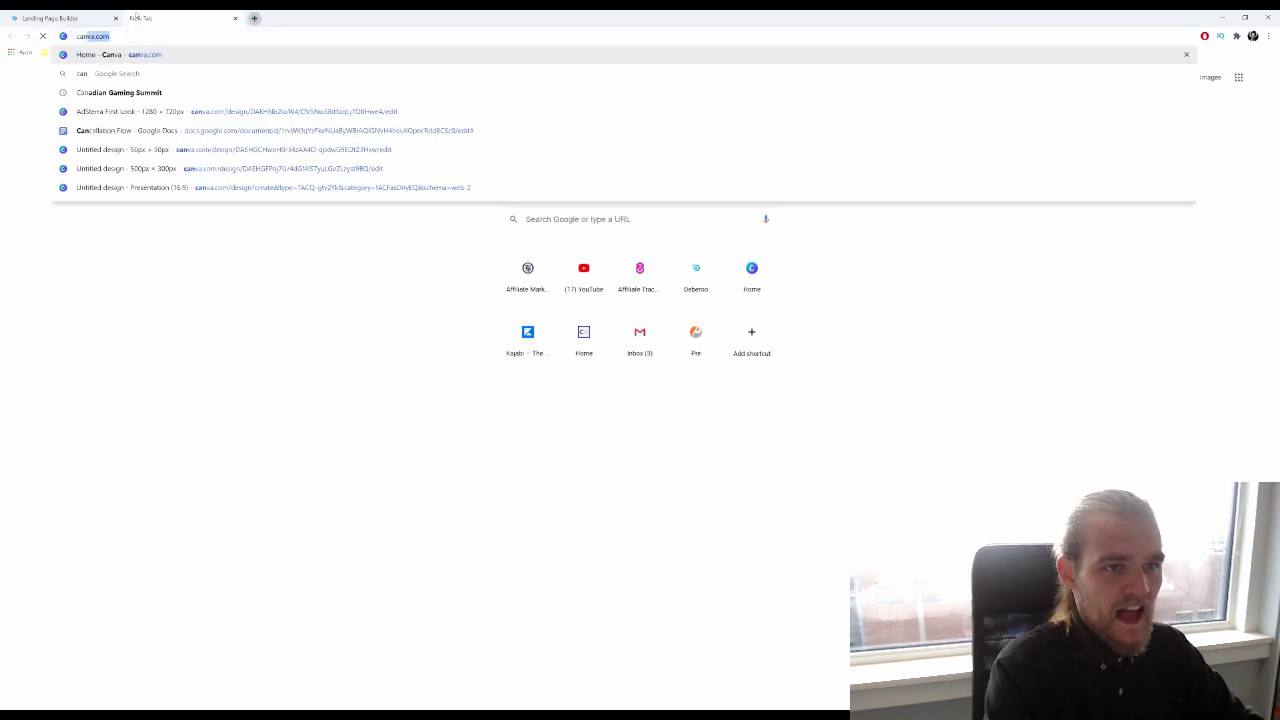
pyautogui.press('Return')
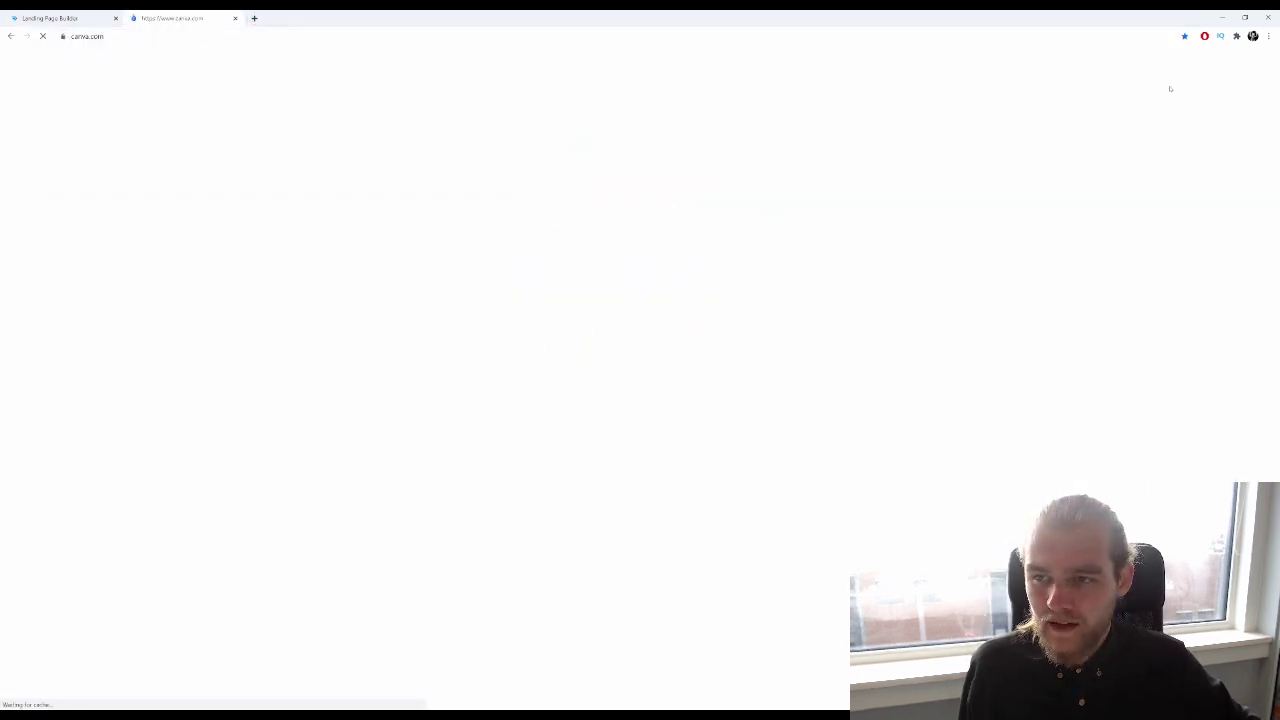
# Create a new custom-size design of 100 × 80 px
pyautogui.click(1201, 63)
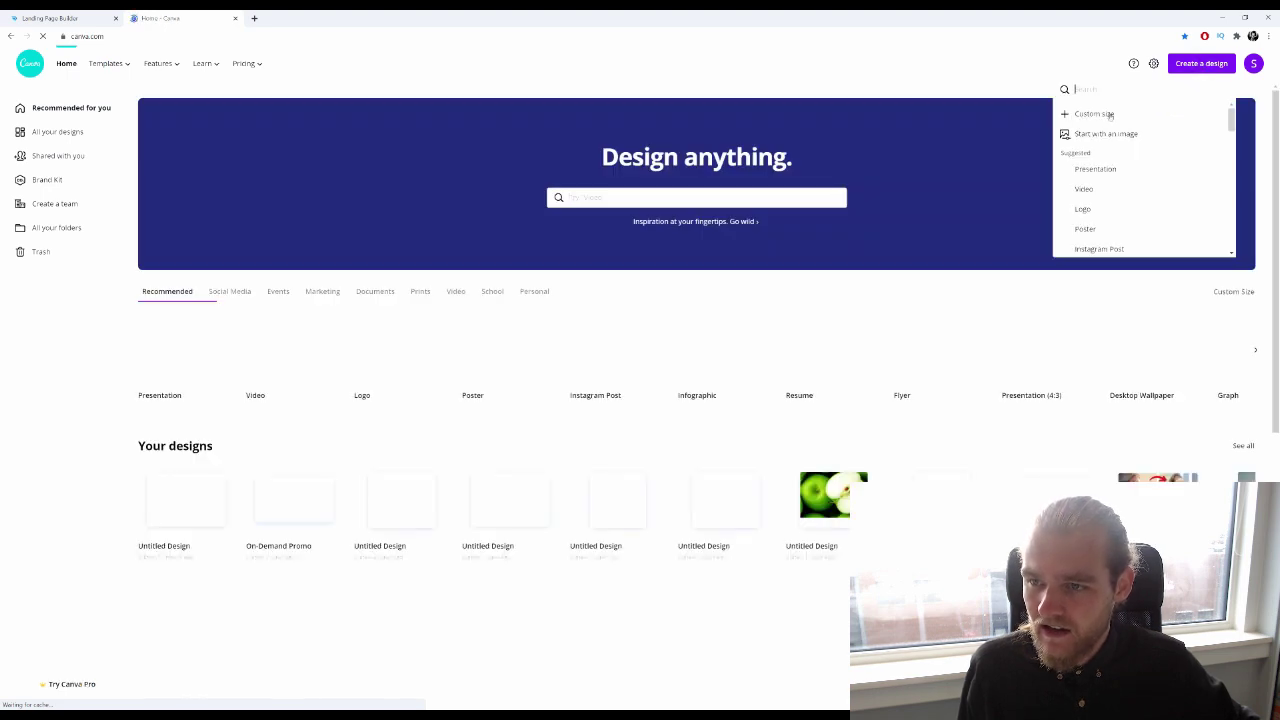
pyautogui.click(1105, 114)
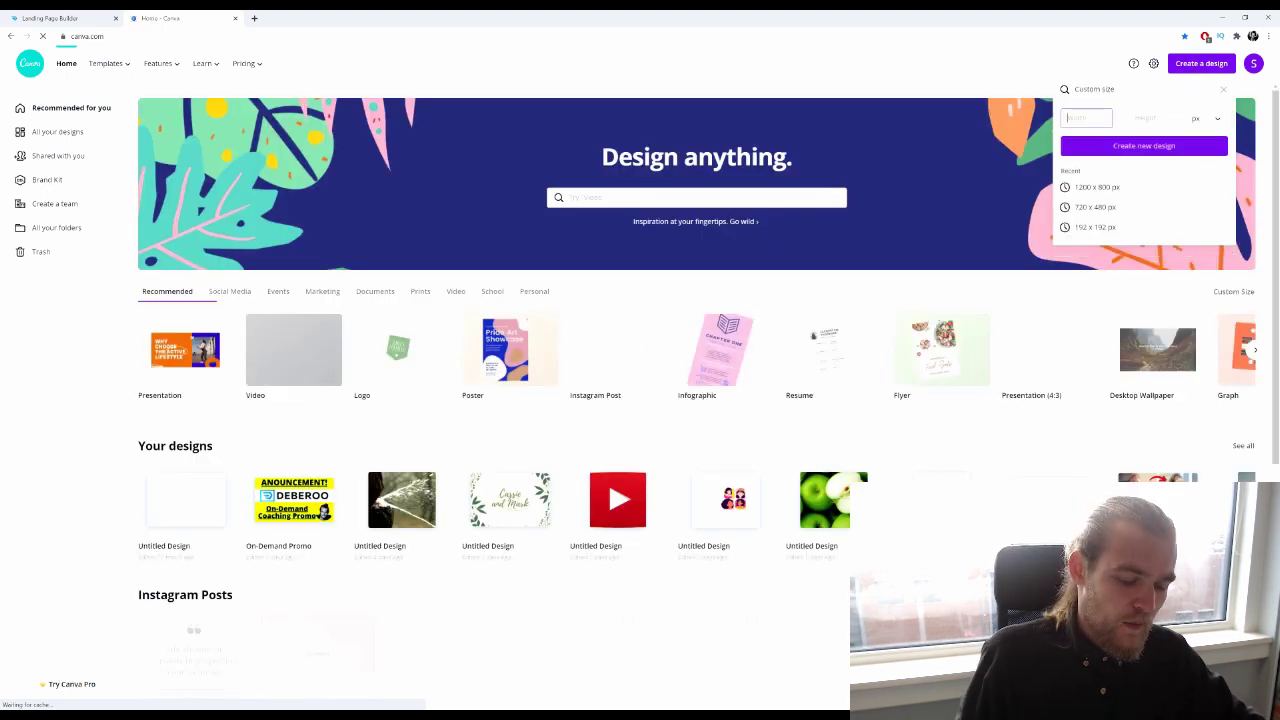
pyautogui.write('100')
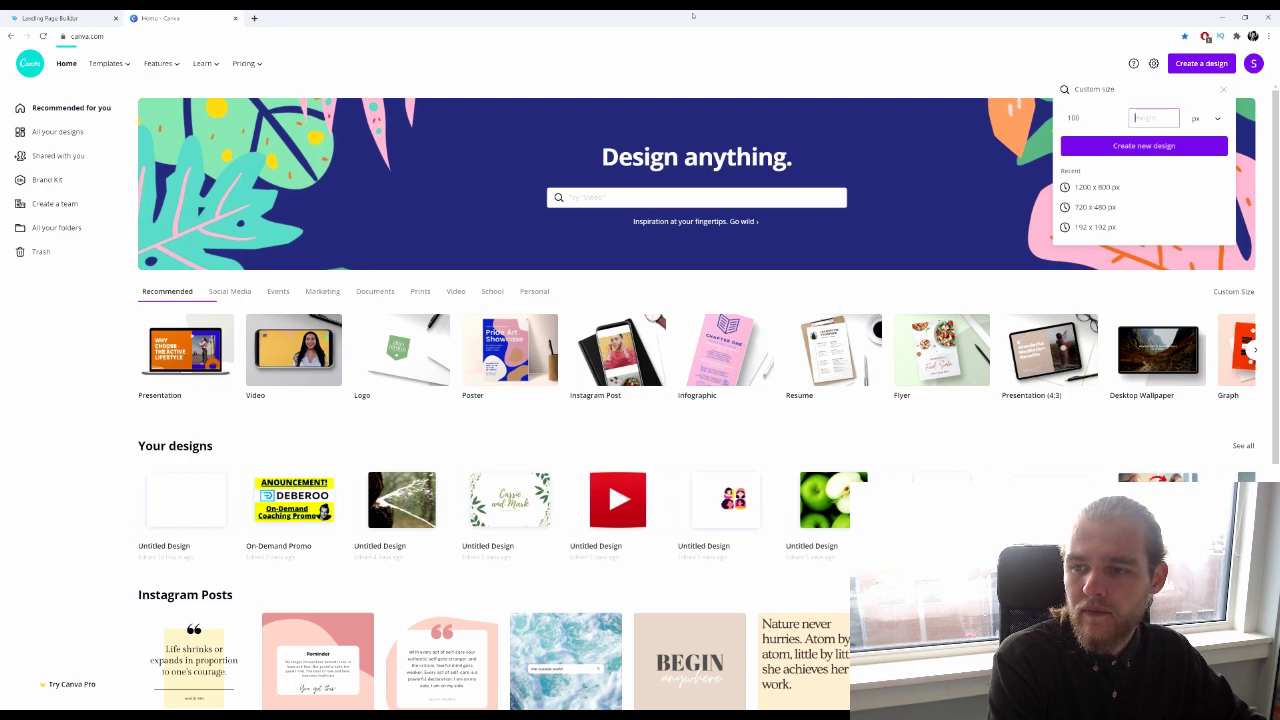
pyautogui.press('Tab')
pyautogui.write('80')
pyautogui.press('Return')
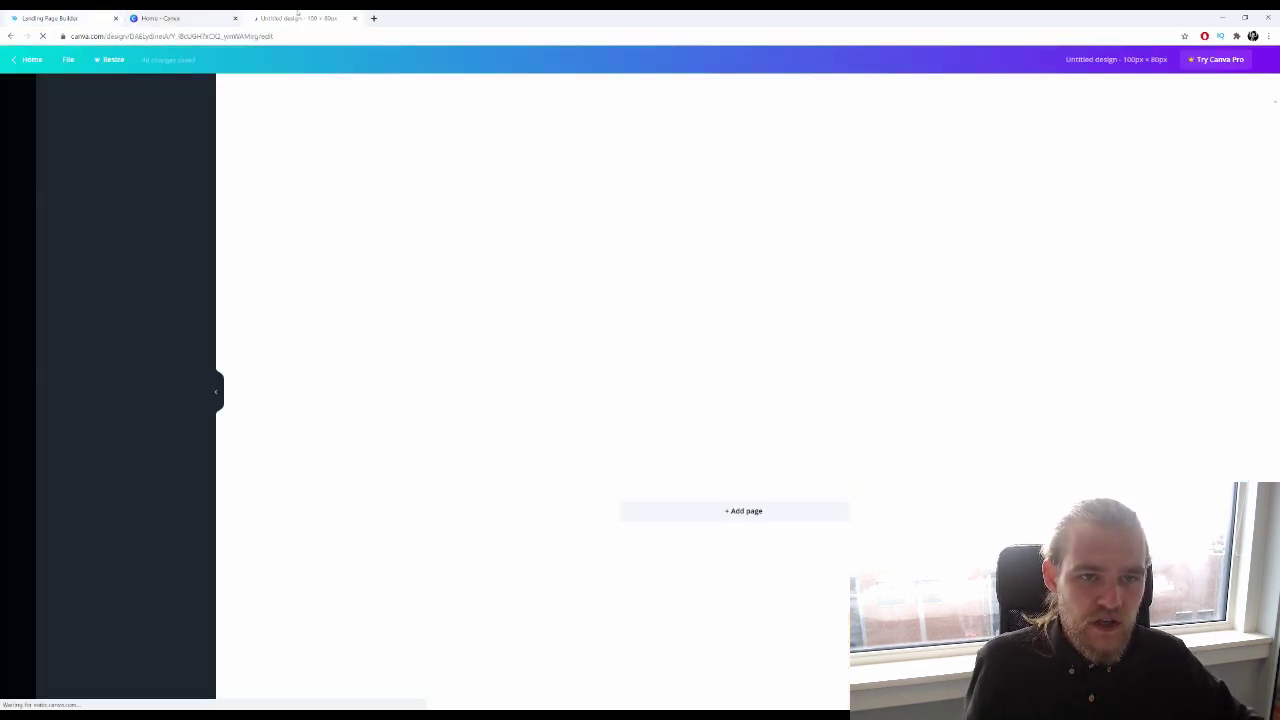
# Search Google Images for "slotmachine" in a separate browser tab
pyautogui.click(374, 18)
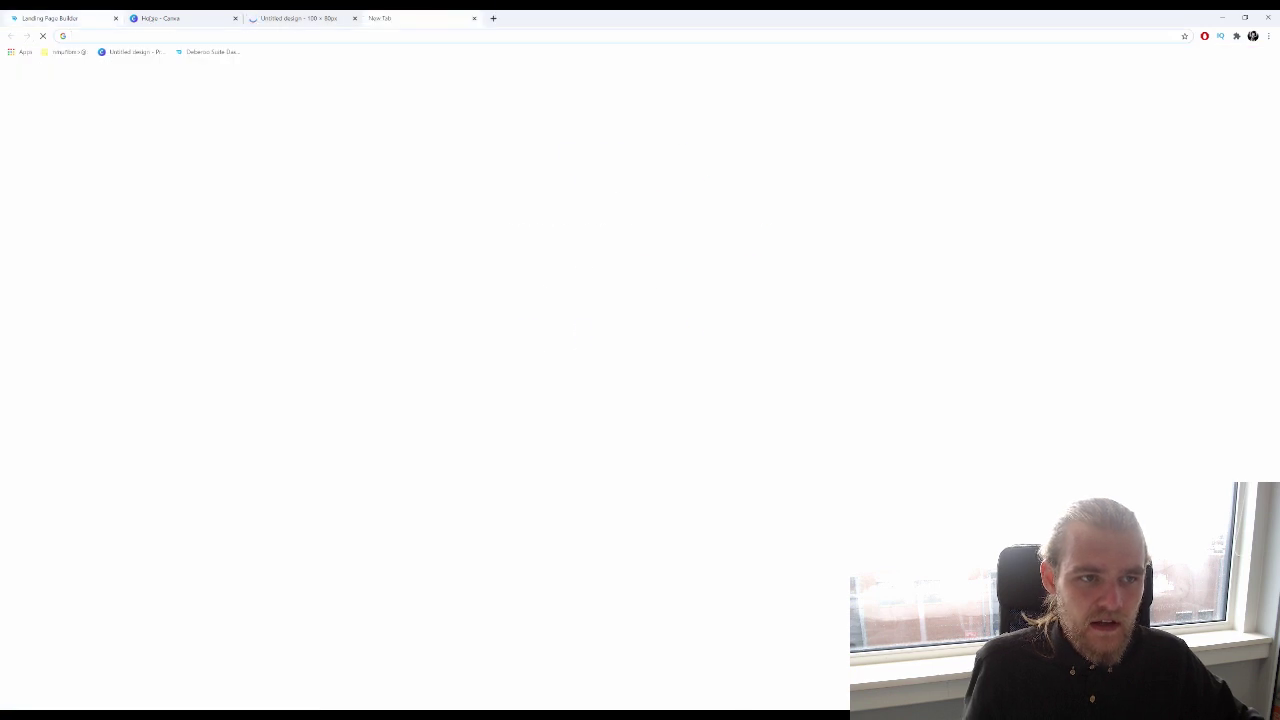
pyautogui.hotkey('ctrl', '1')
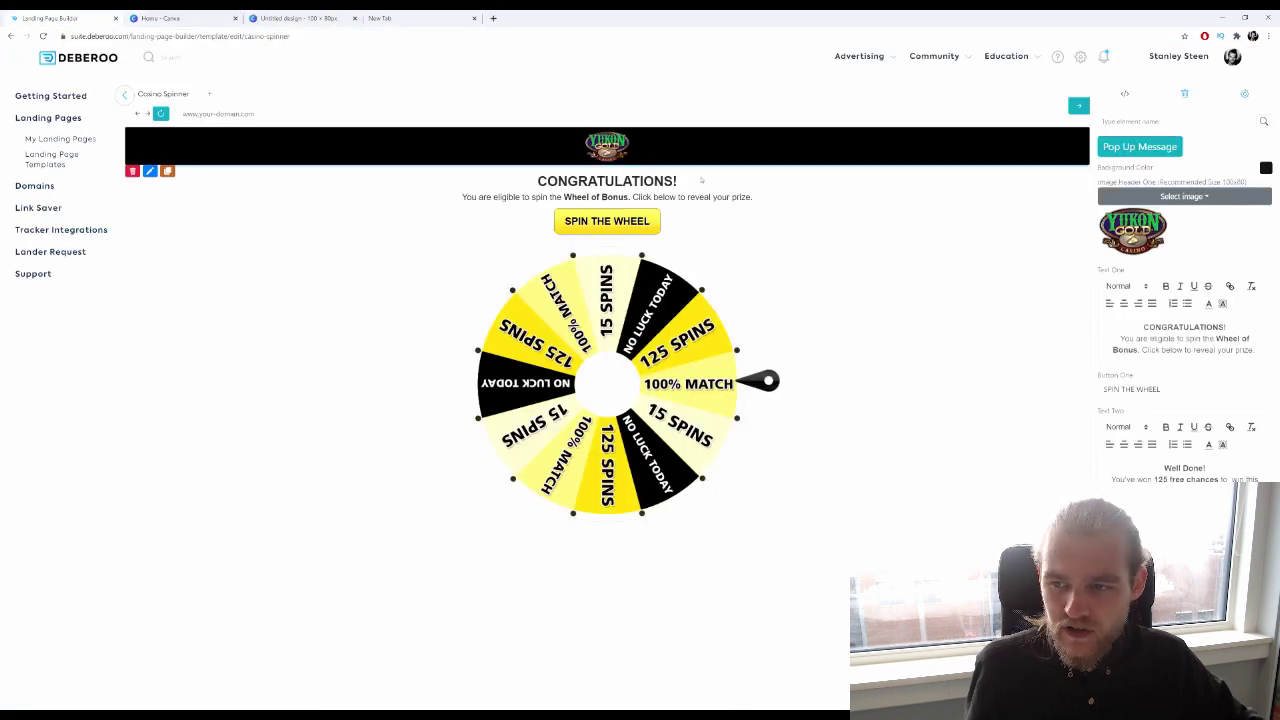
pyautogui.click(385, 18)
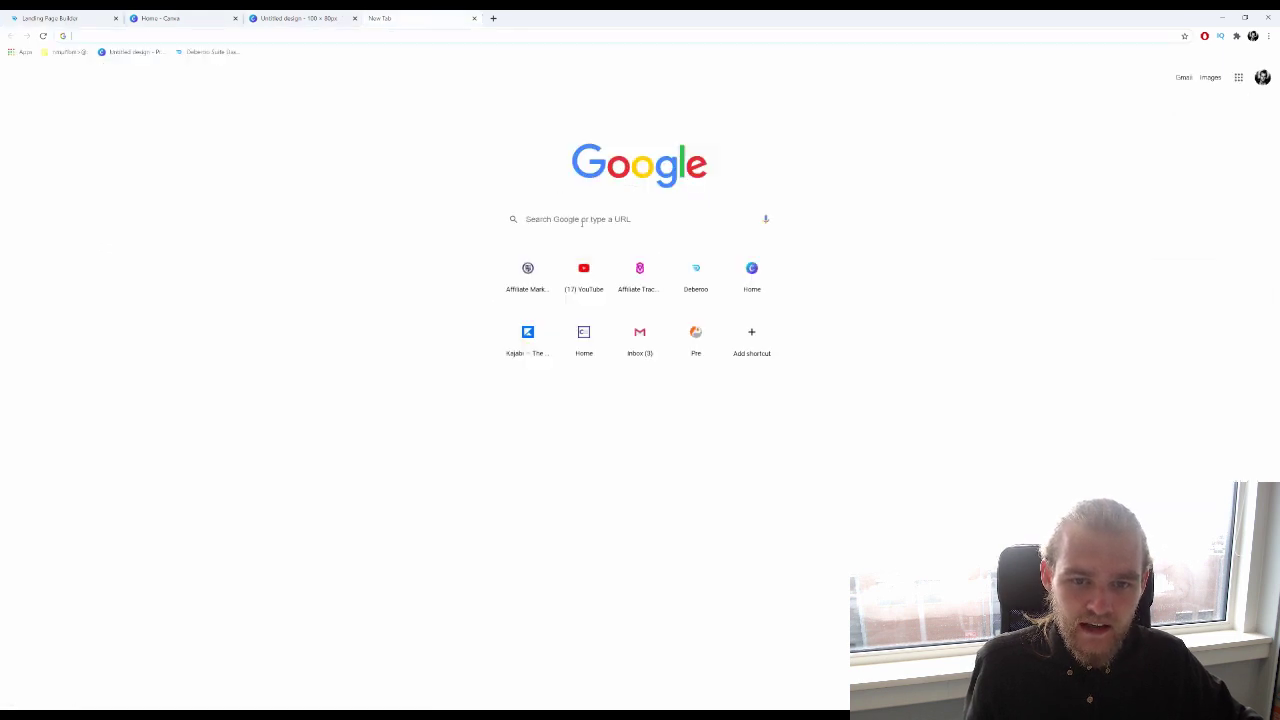
pyautogui.click(611, 221)
pyautogui.write('slot')
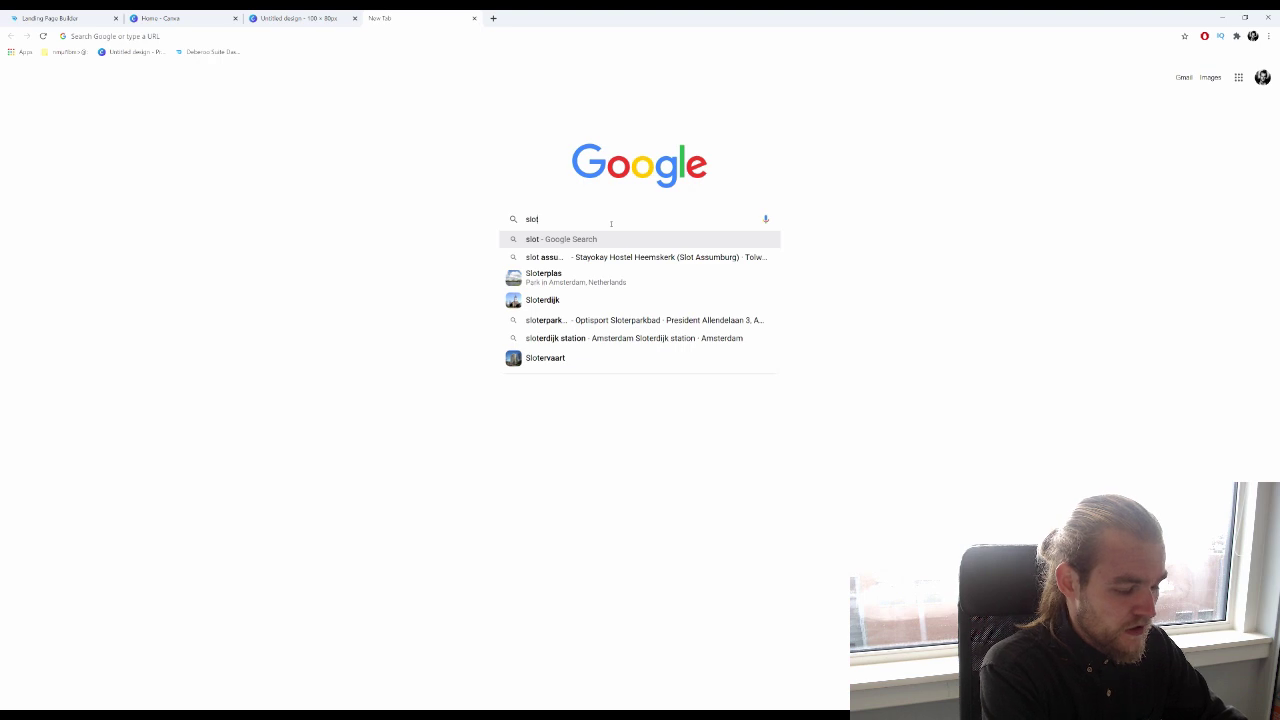
pyautogui.write('machine')
pyautogui.press('Return')
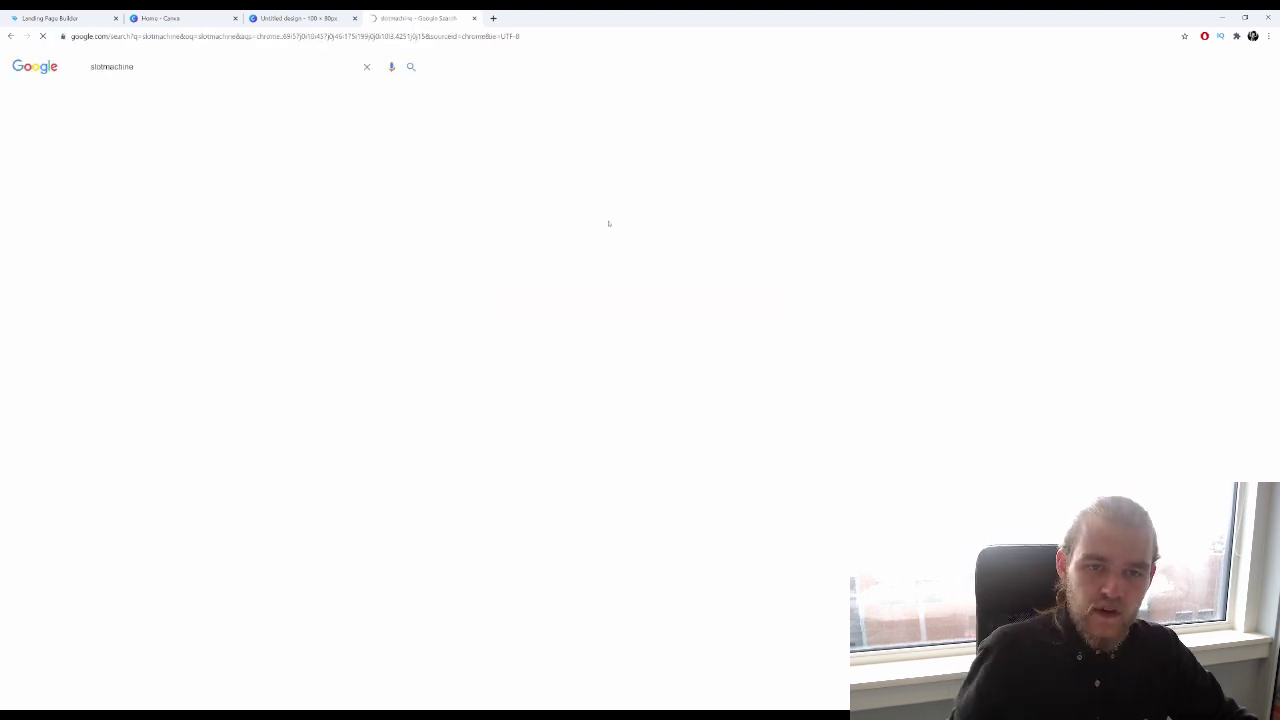
pyautogui.click(121, 94)
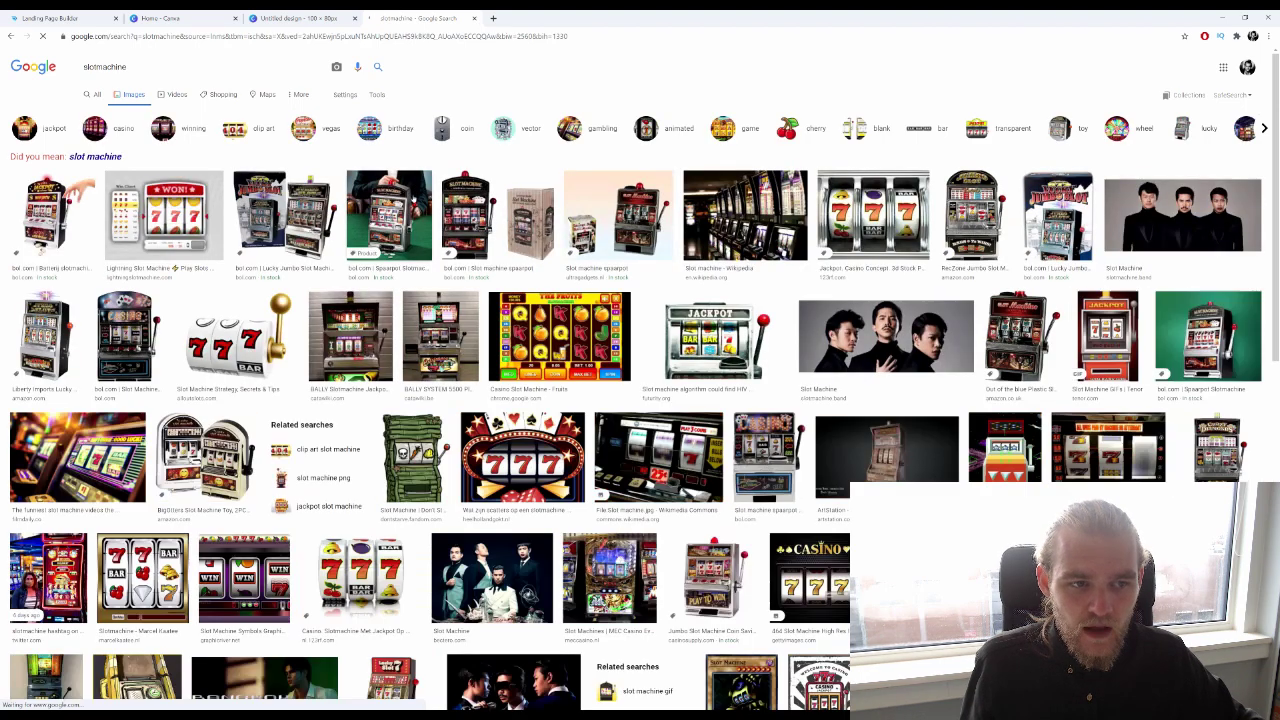
# Browse the slot machine image results and preview the green bamboo slot machine from the Don't Starve Wiki
pyautogui.scroll(-3, 442, 116)
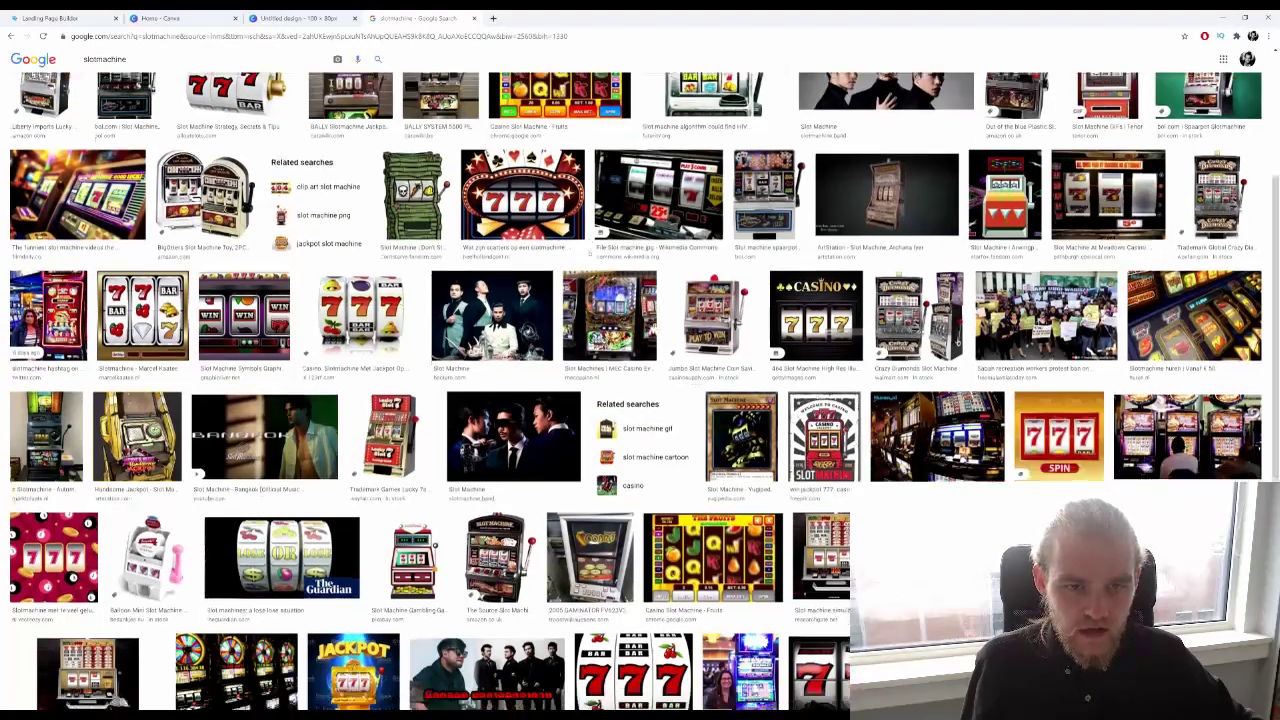
pyautogui.scroll(-1, 640, 392)
pyautogui.scroll(-1, 442, 116)
pyautogui.scroll(5, 442, 116)
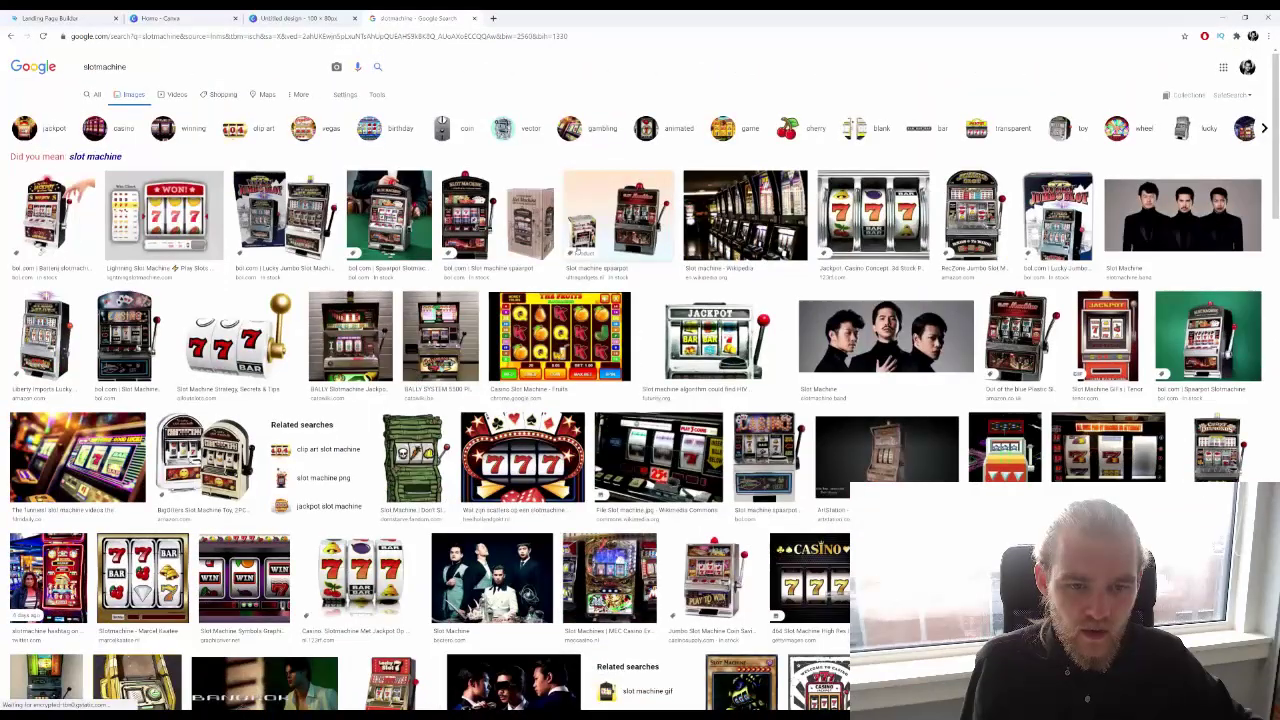
pyautogui.scroll(-1, 442, 112)
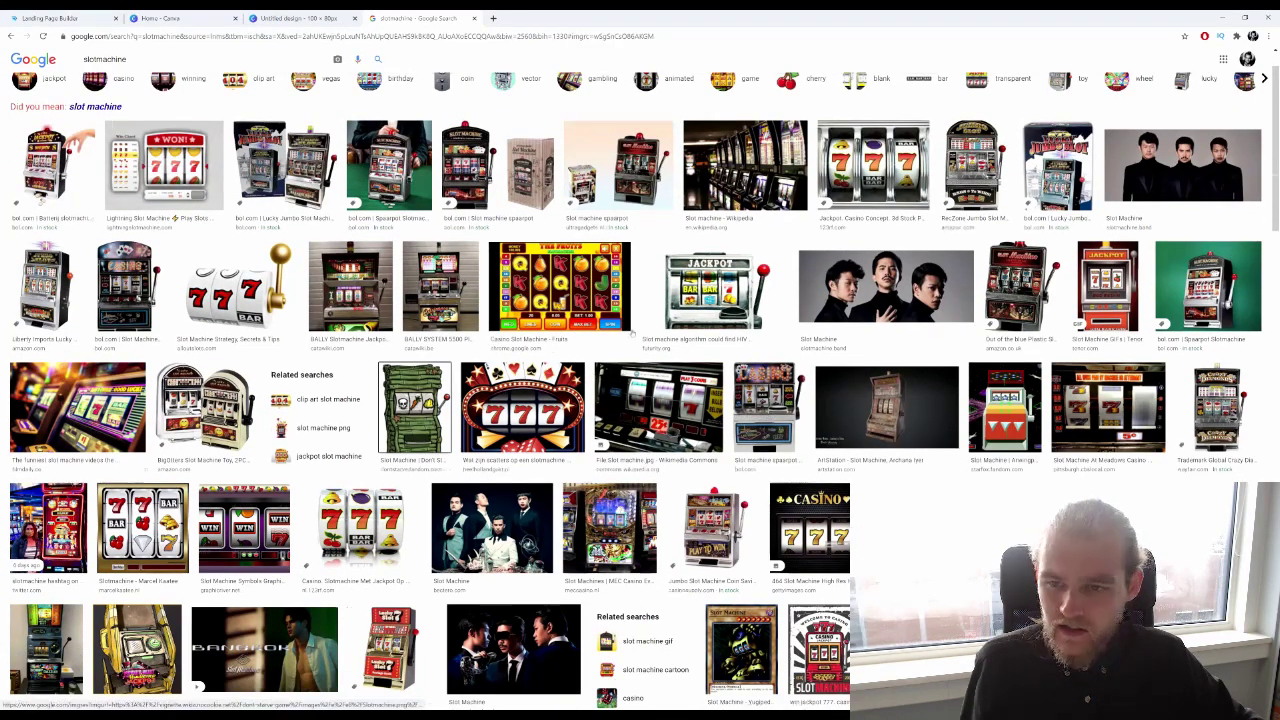
pyautogui.click(414, 408)
pyautogui.scroll(-2, 1107, 260)
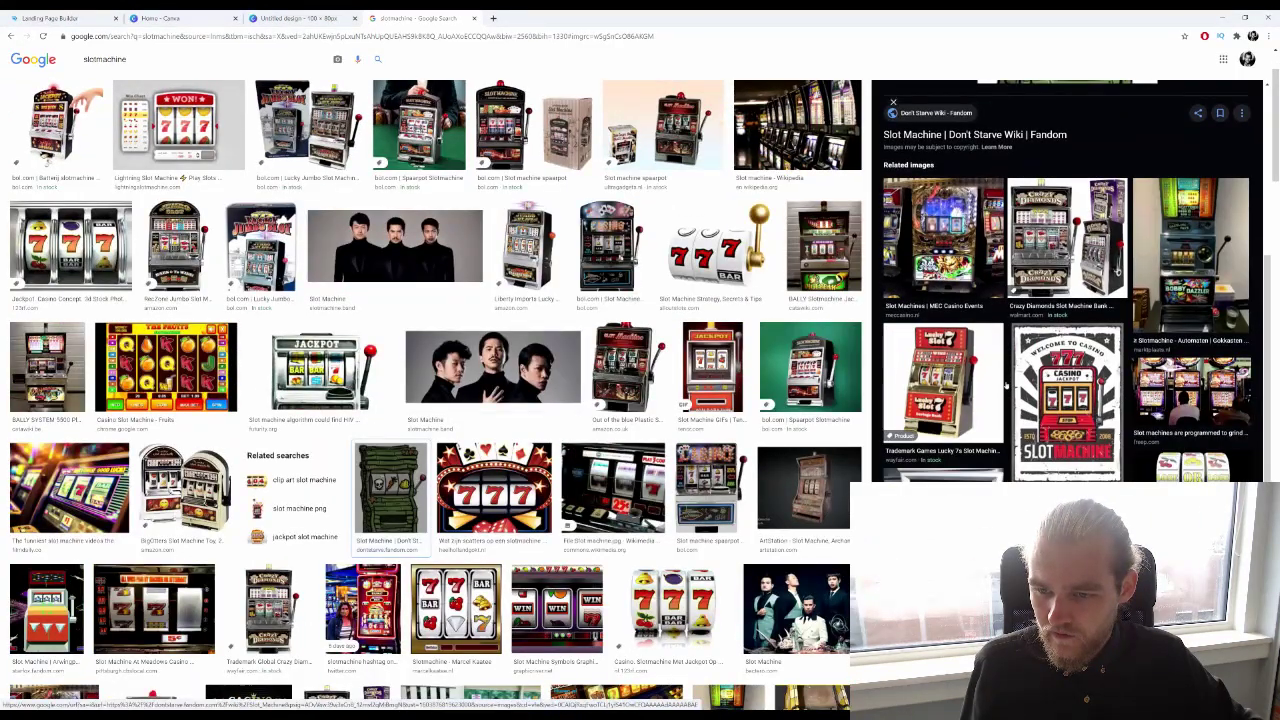
pyautogui.scroll(5, 1005, 384)
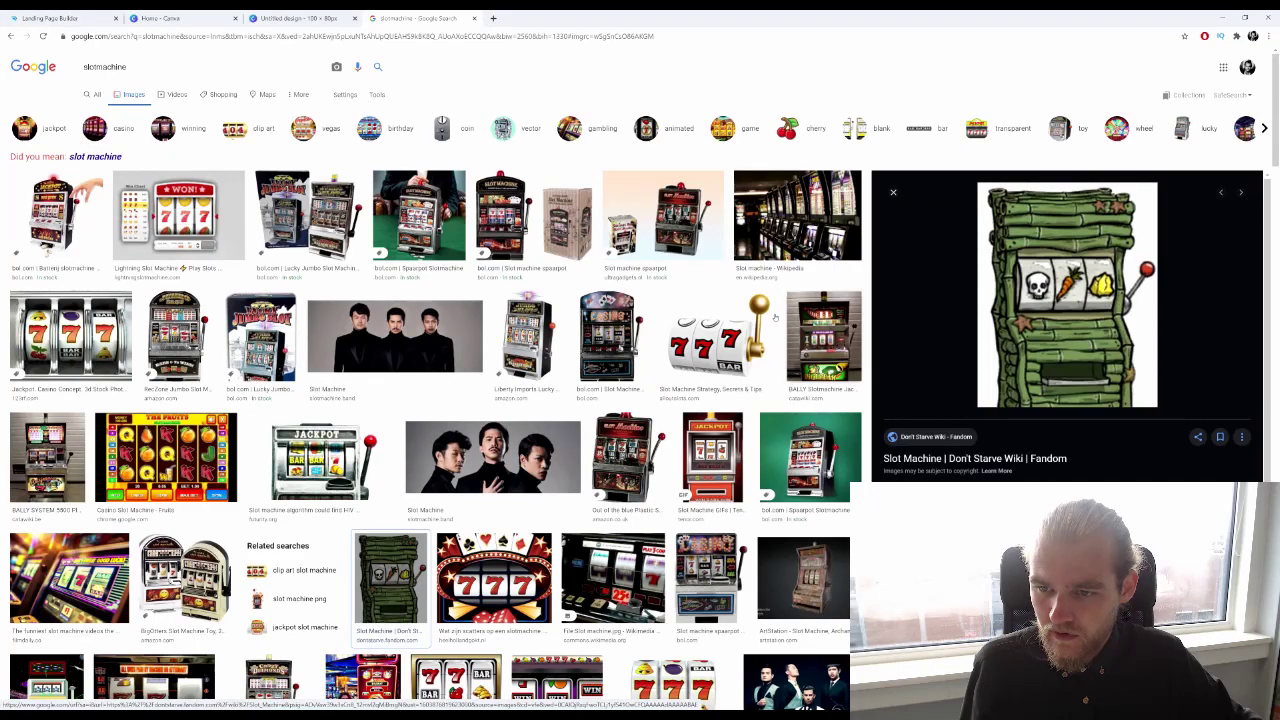
pyautogui.scroll(-3, 788, 322)
pyautogui.scroll(3, 787, 322)
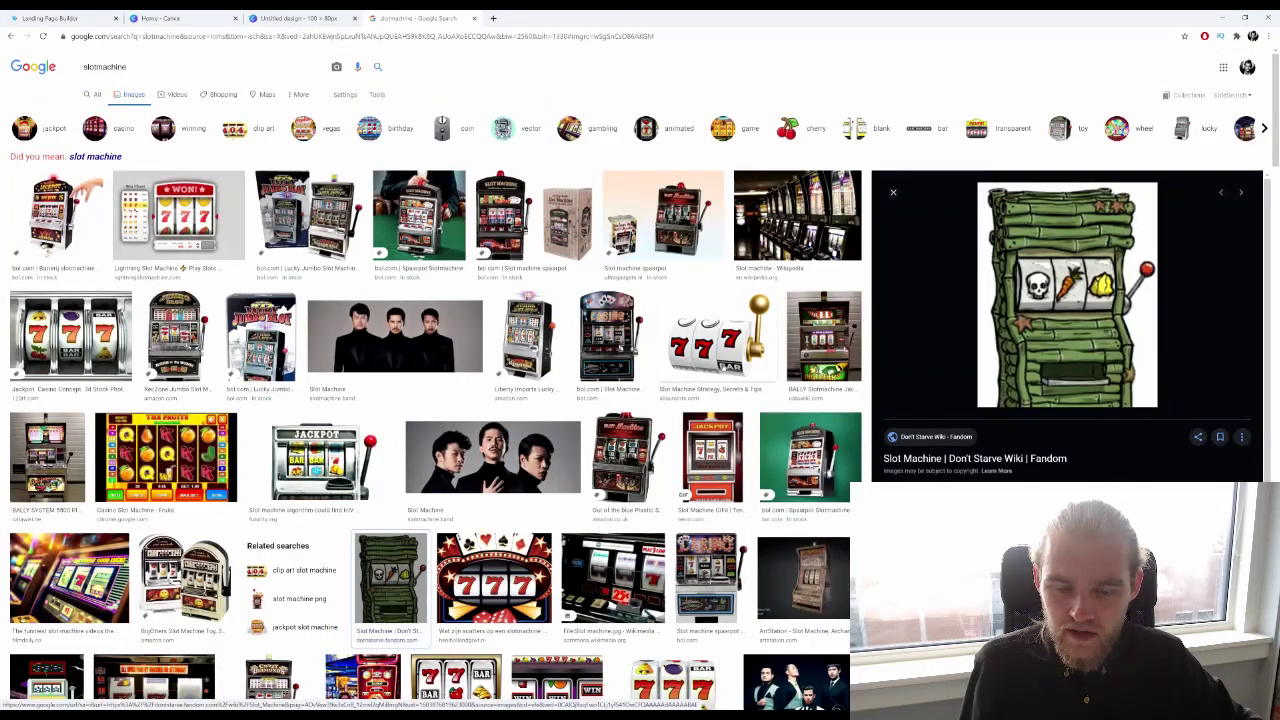
# Look through more of the slot machine image results and refine the image search to "slotmachine animation"
pyautogui.scroll(-10, 740, 340)
pyautogui.scroll(-4, 740, 341)
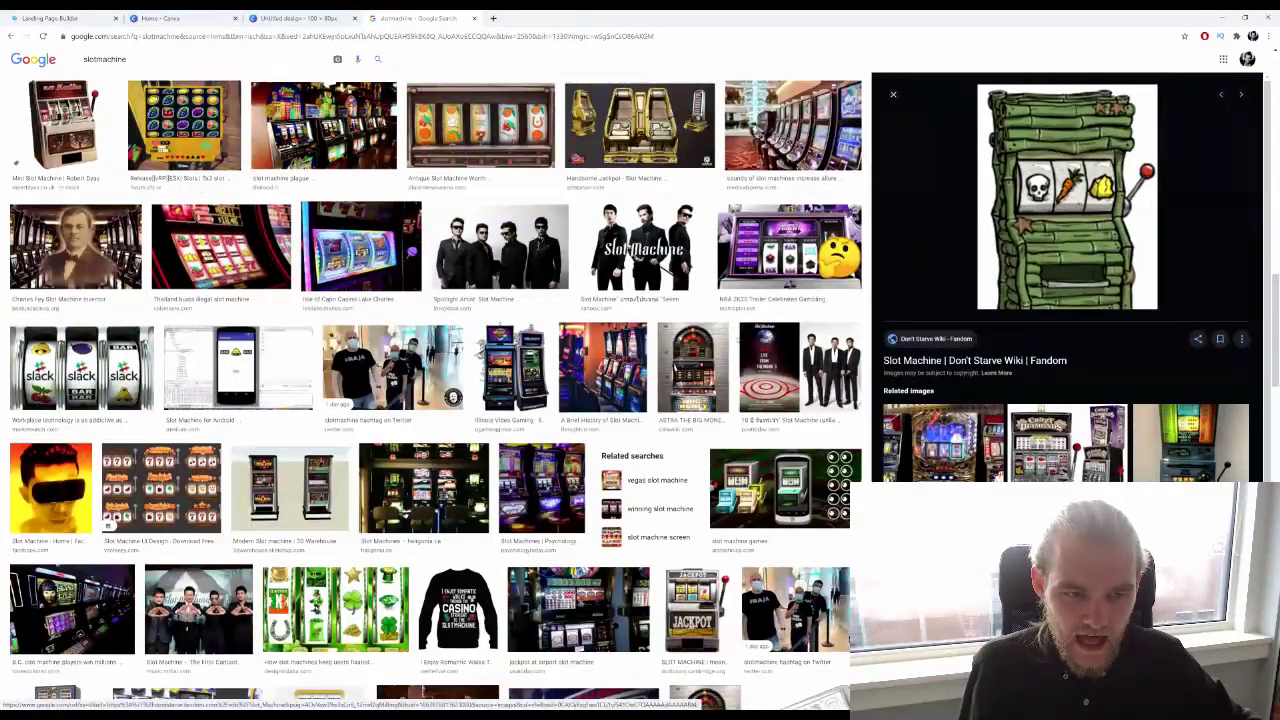
pyautogui.scroll(6, 738, 340)
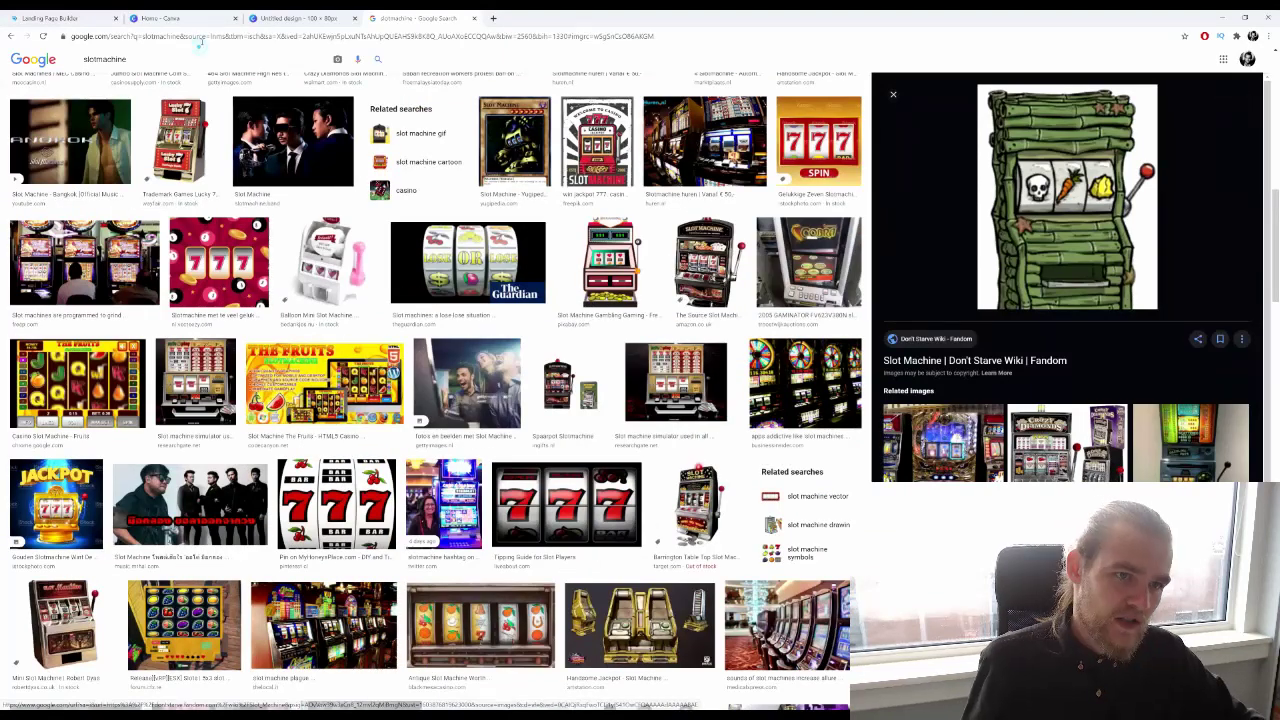
pyautogui.write('animation')
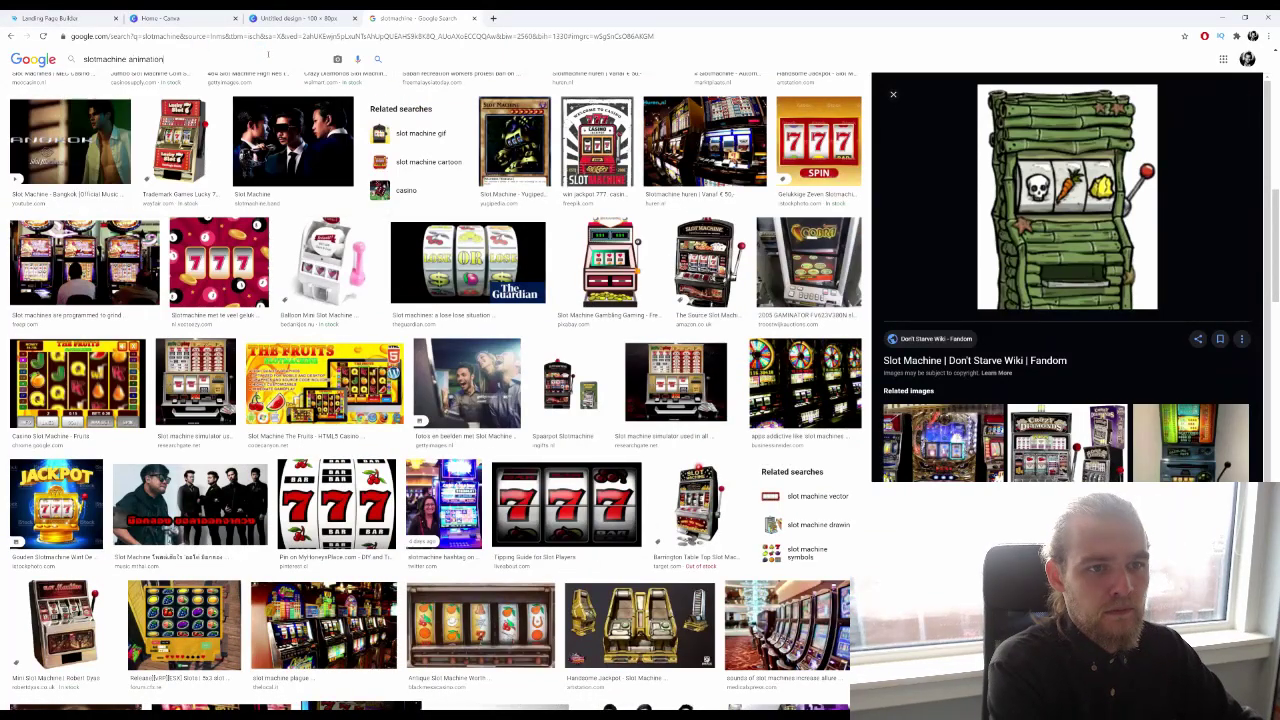
pyautogui.press('Return')
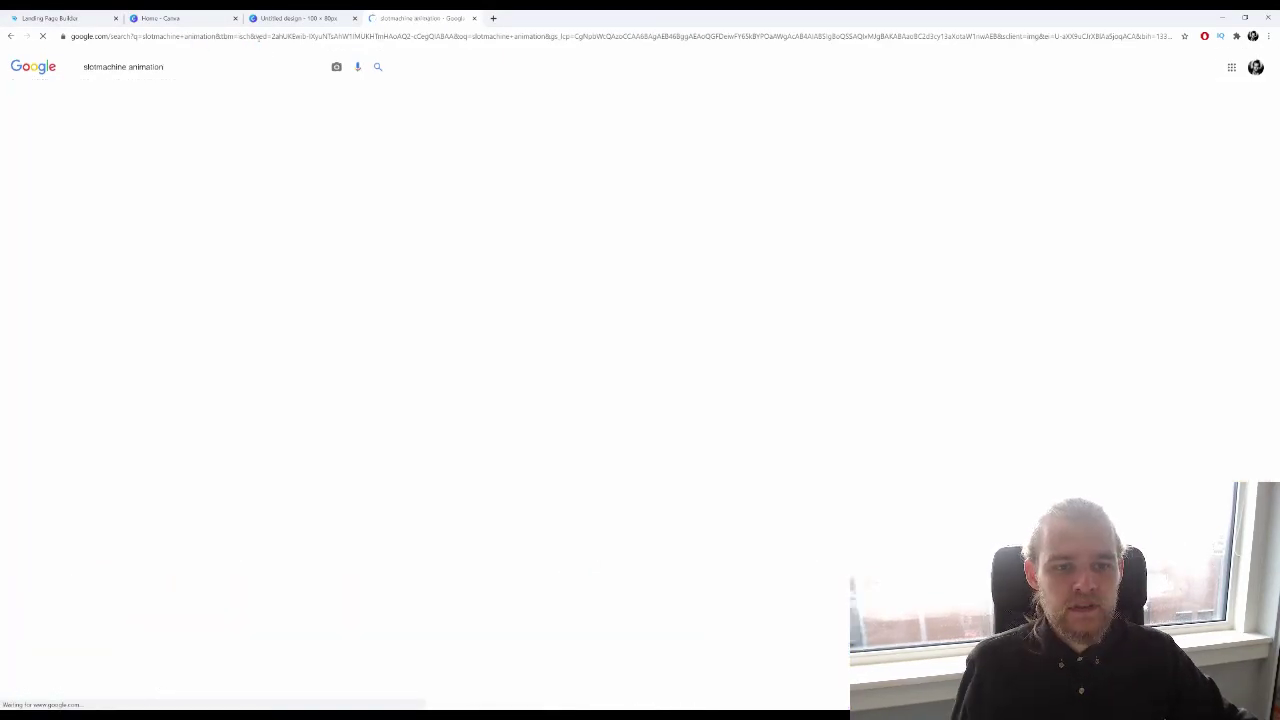
# Browse the "slotmachine animation" results and preview VectorStock's golden 777 slot machine surrounded by flying coins
pyautogui.scroll(-1, 566, 104)
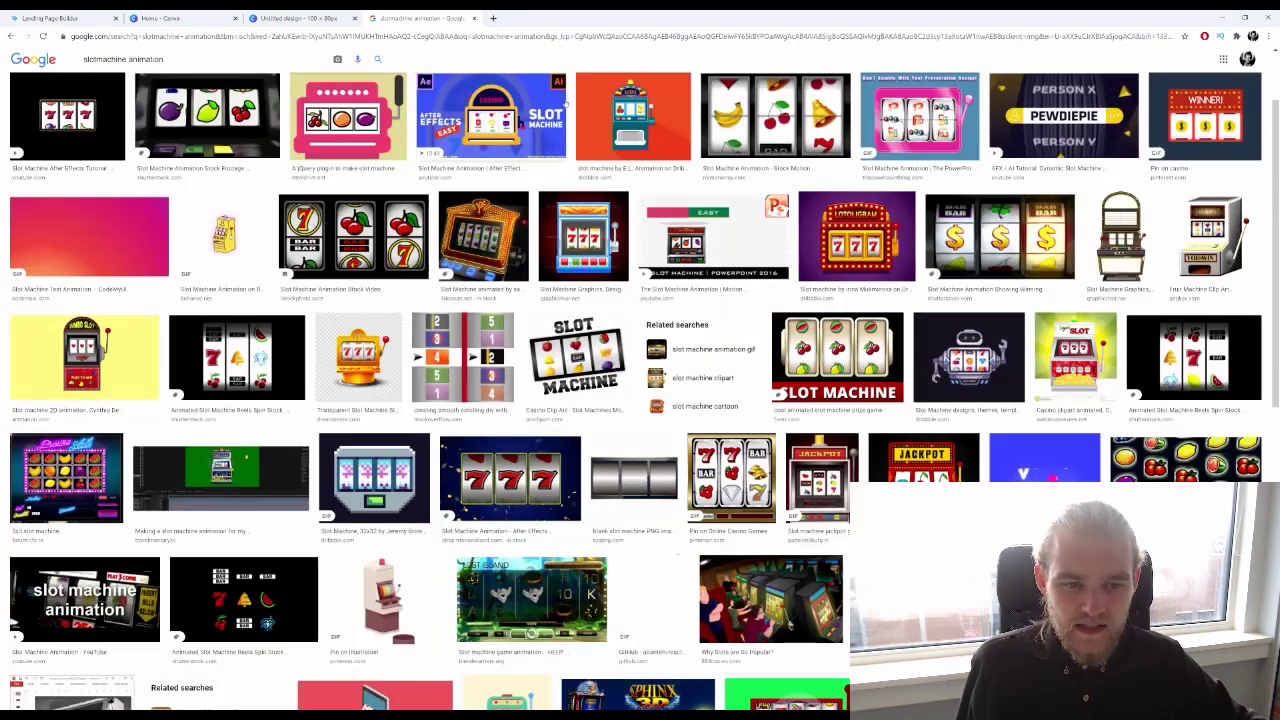
pyautogui.scroll(-2, 566, 104)
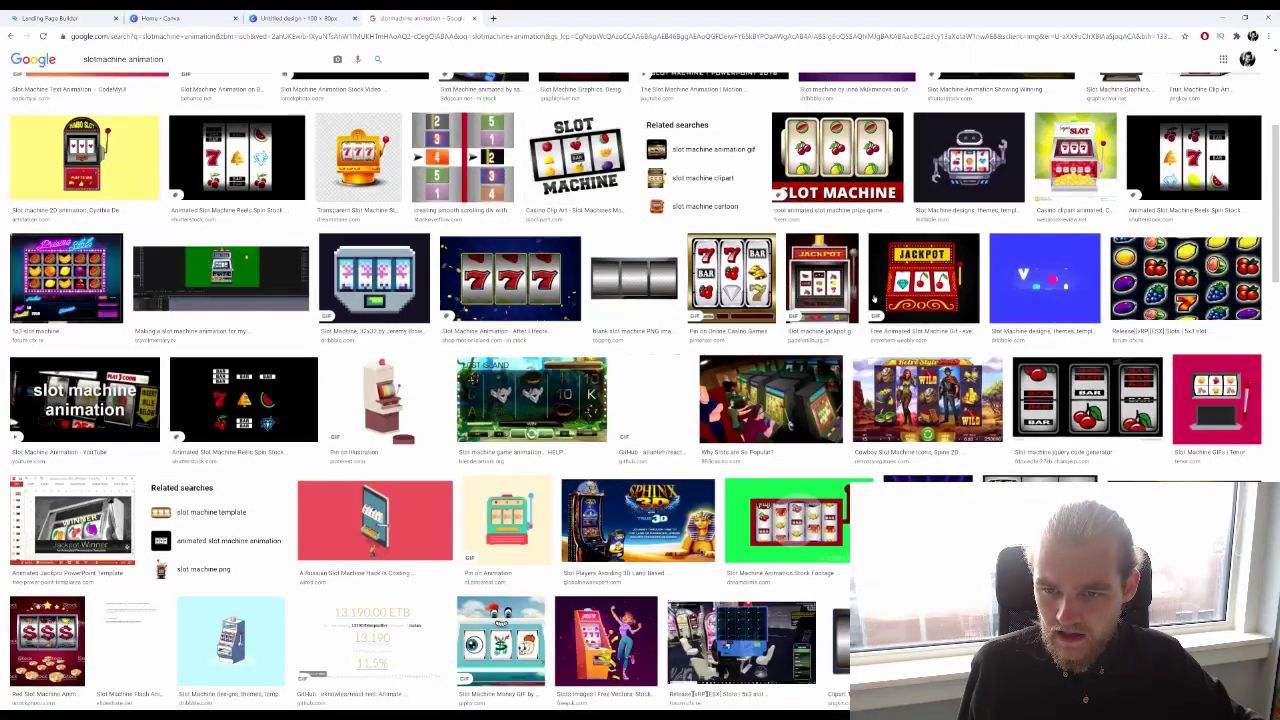
pyautogui.scroll(-3, 873, 297)
pyautogui.scroll(-4, 873, 297)
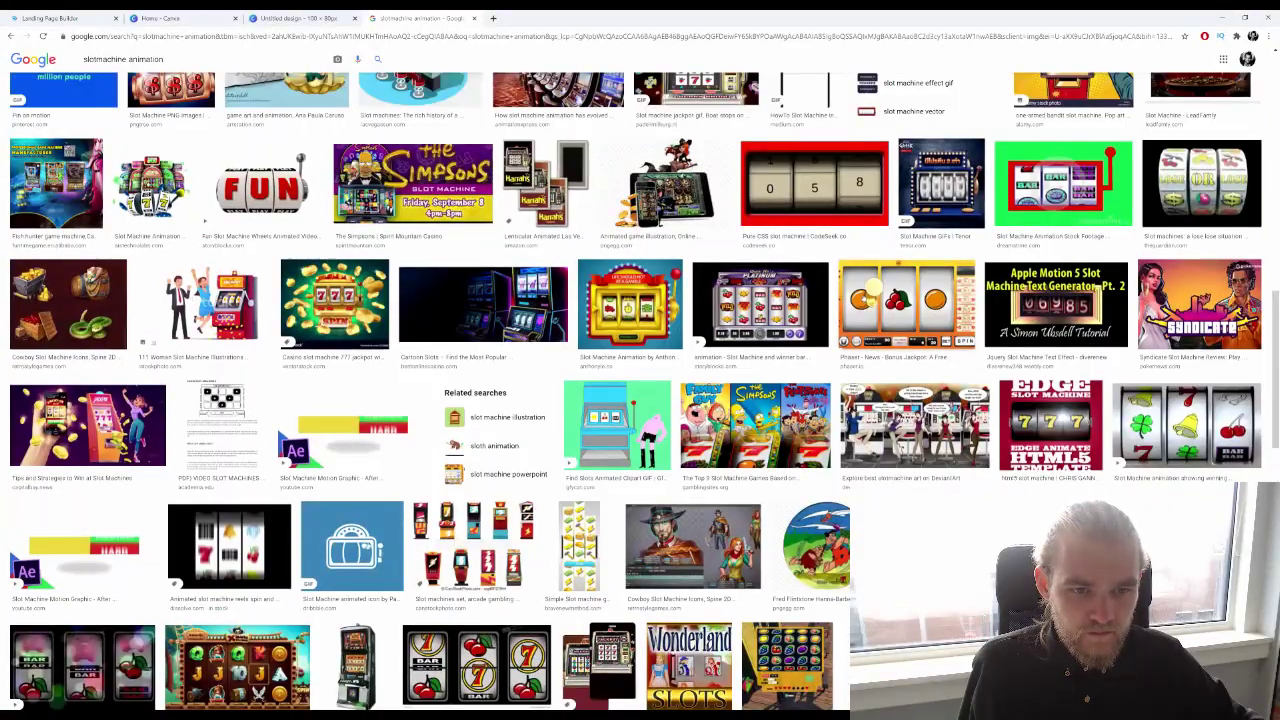
pyautogui.click(335, 303)
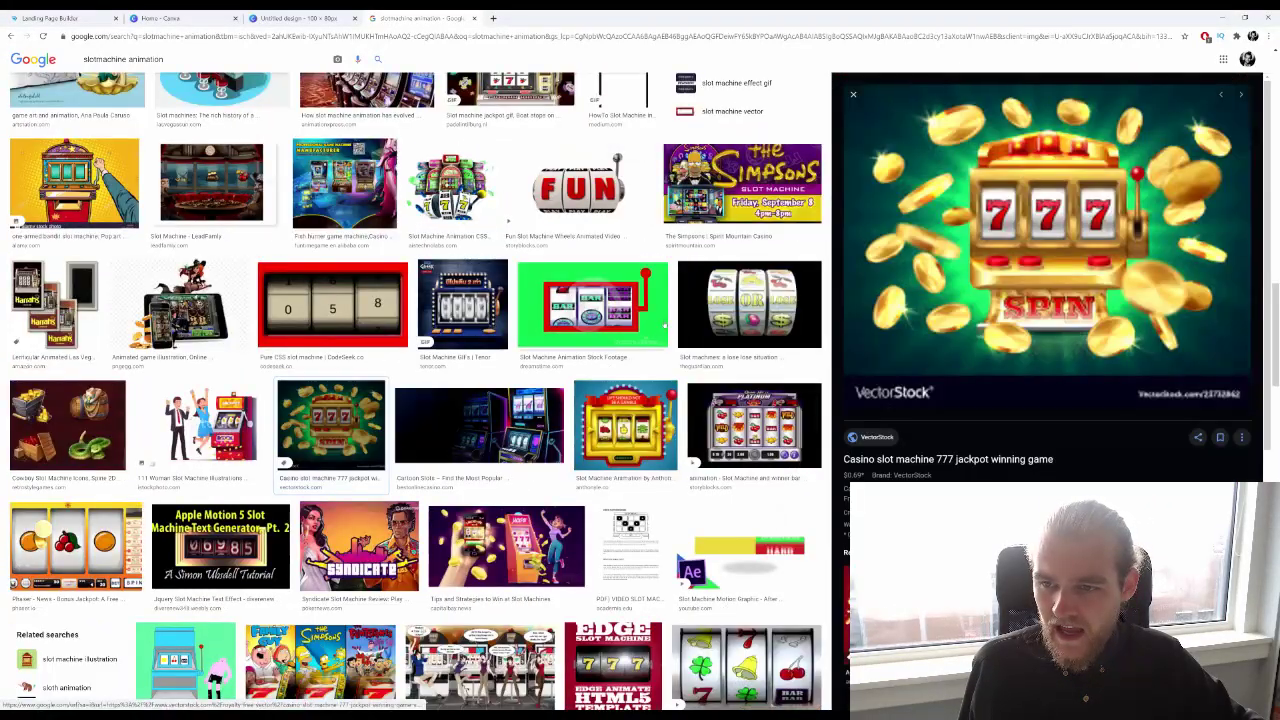
# Examine further slot machine animation results and the images related to the VectorStock preview for a suitable header graphic
pyautogui.scroll(-3, 664, 317)
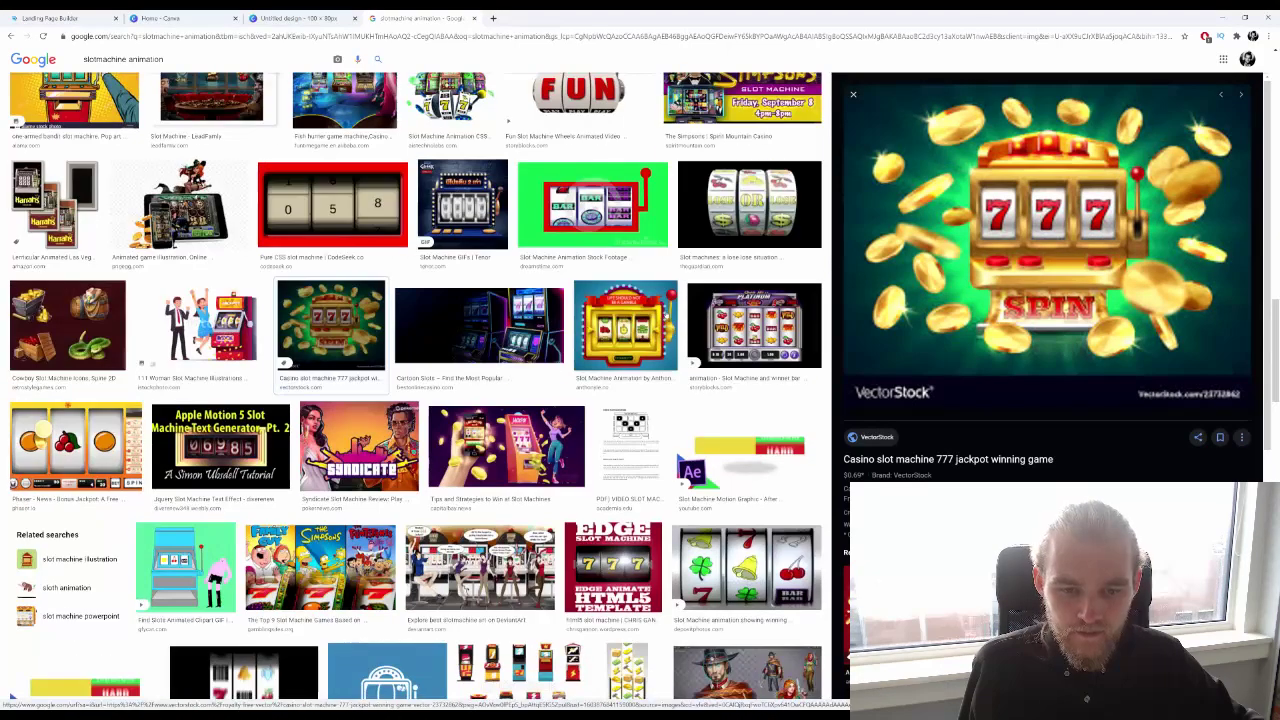
pyautogui.scroll(-3, 592, 286)
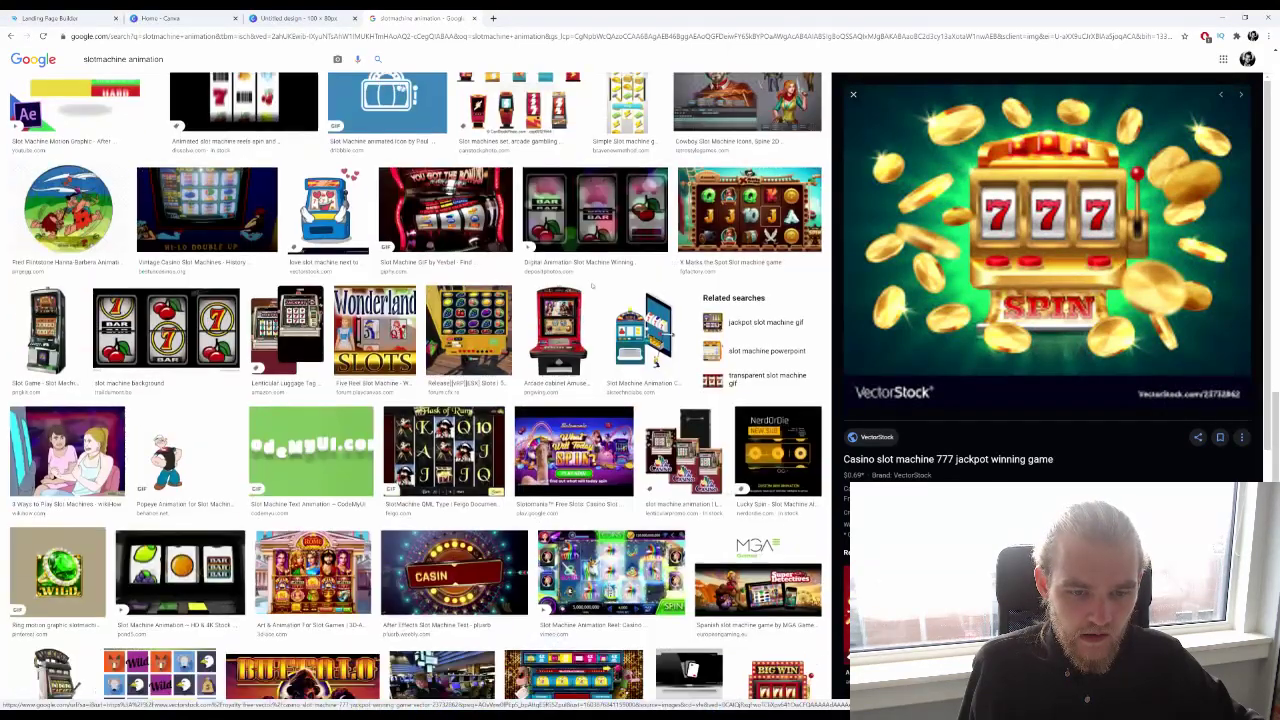
pyautogui.scroll(-4, 595, 283)
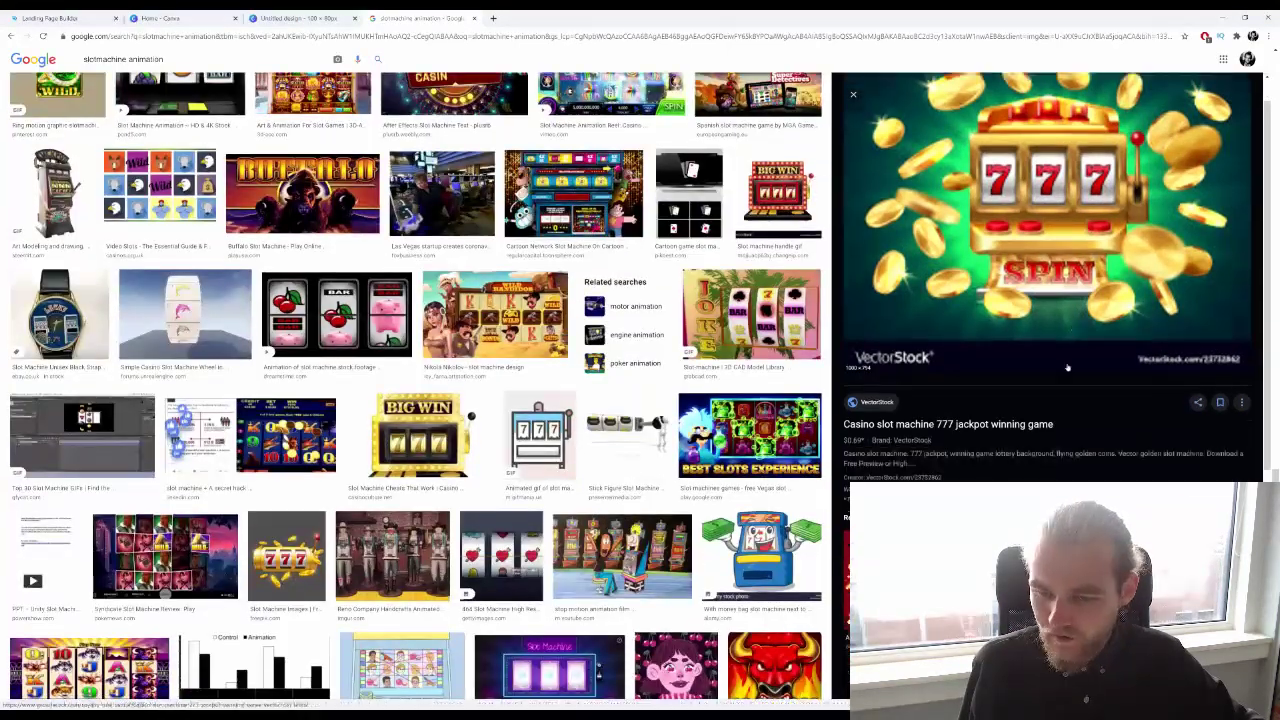
pyautogui.scroll(-4, 1070, 453)
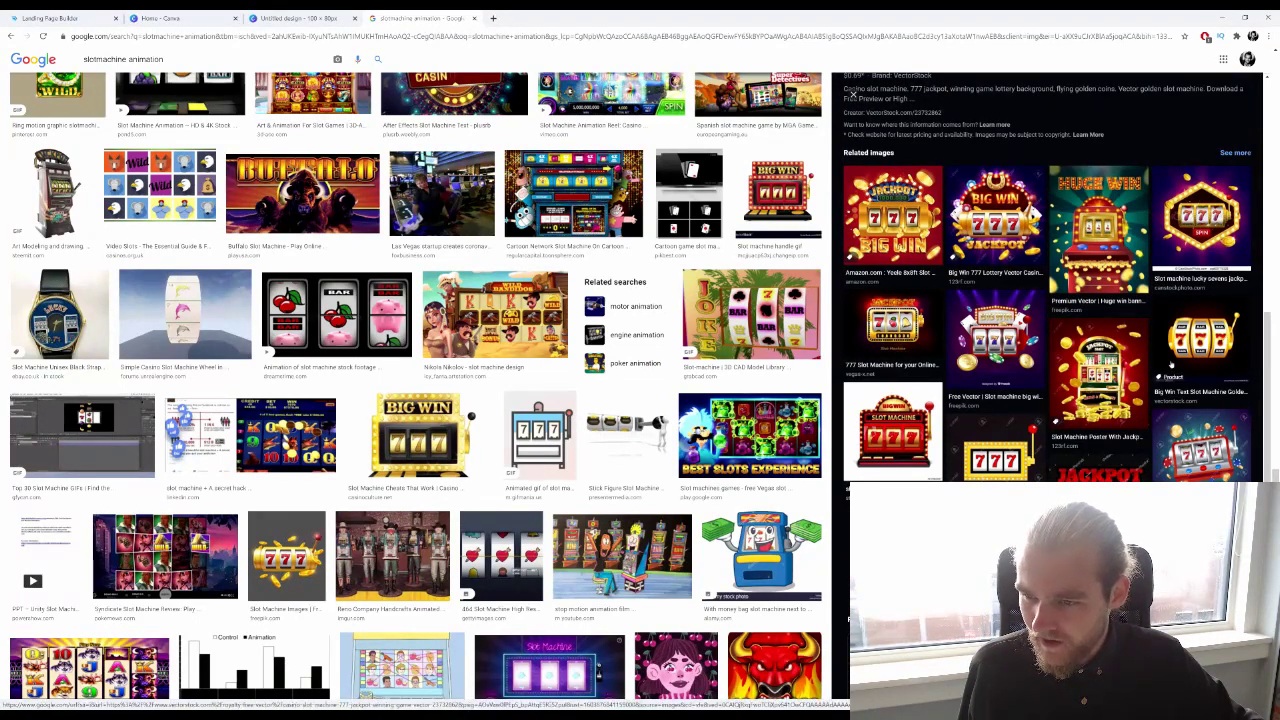
pyautogui.scroll(-1, 1046, 300)
pyautogui.scroll(-3, 740, 397)
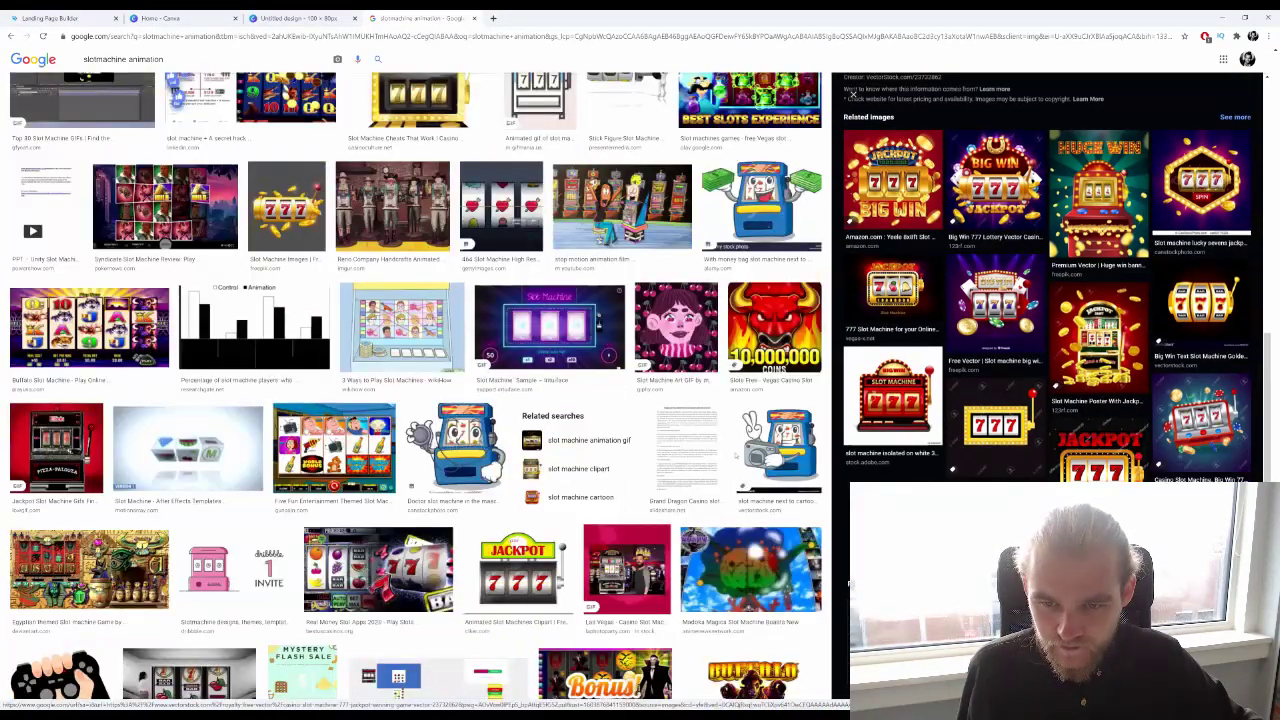
pyautogui.scroll(-3, 740, 397)
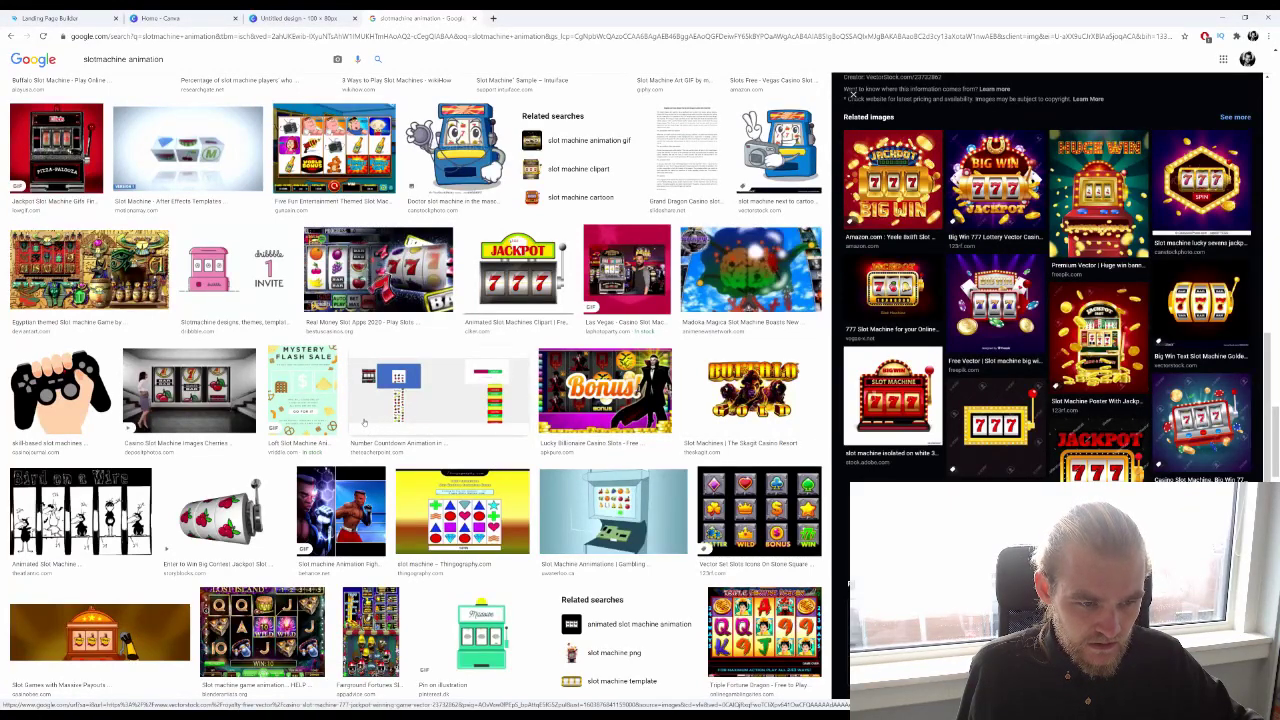
pyautogui.scroll(5, 365, 411)
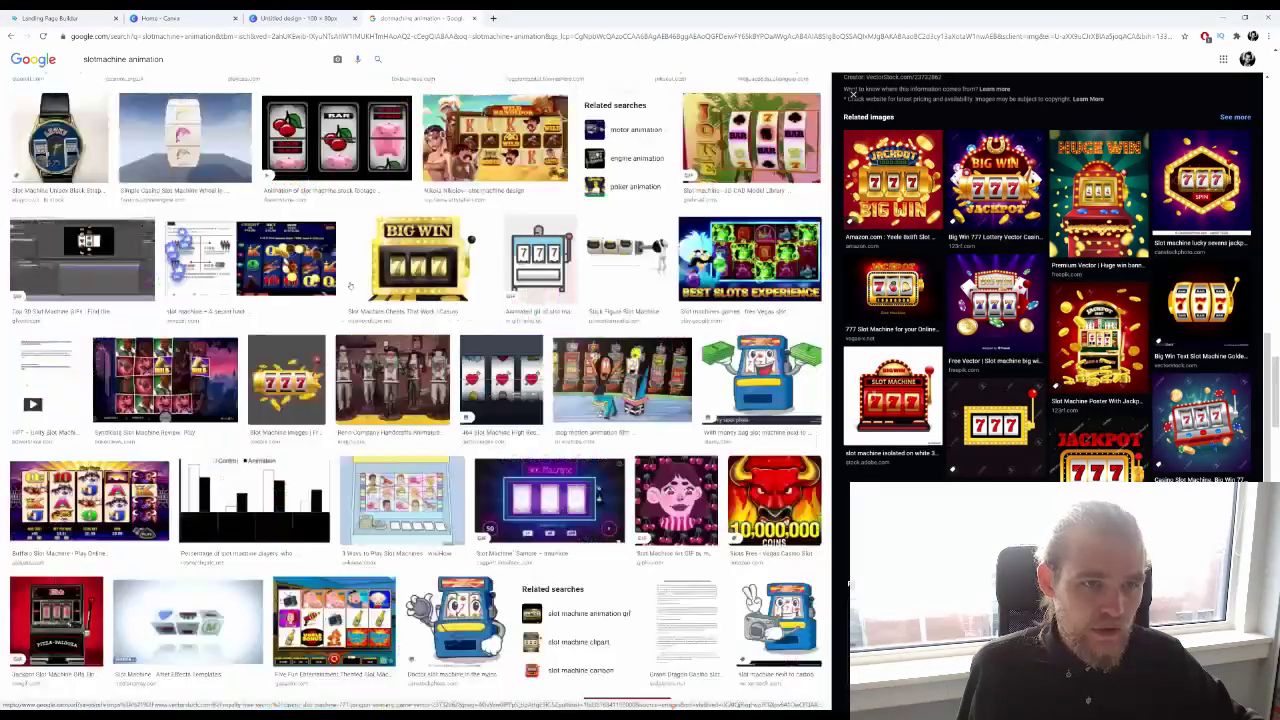
# Replace the image search query with "slots animation" and run the search
pyautogui.tripleClick(190, 62)
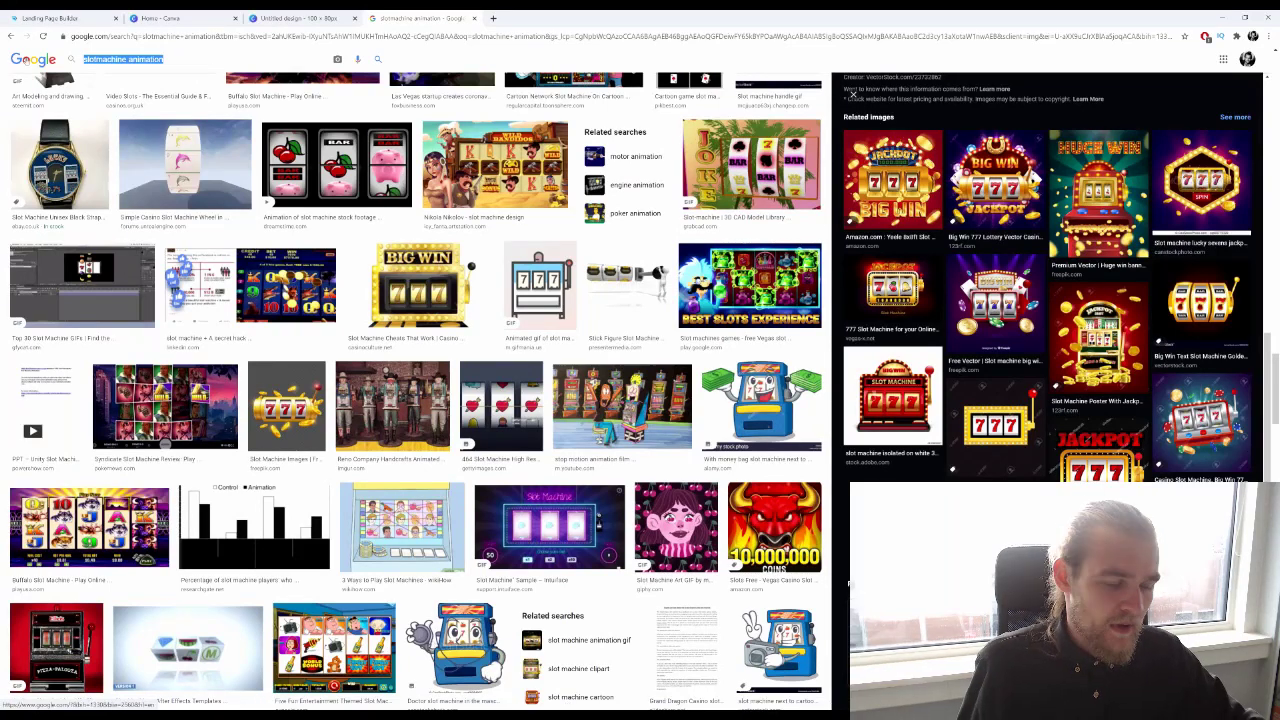
pyautogui.write('slots a')
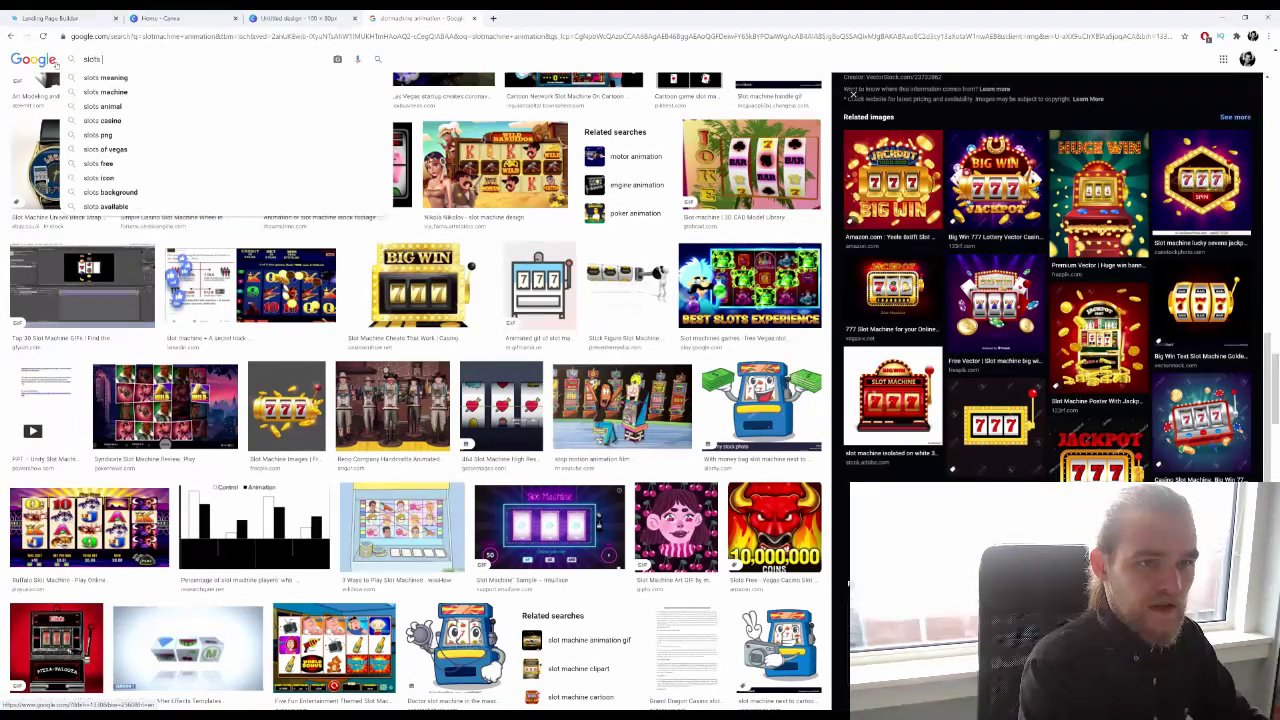
pyautogui.write('nimation')
pyautogui.press('Return')
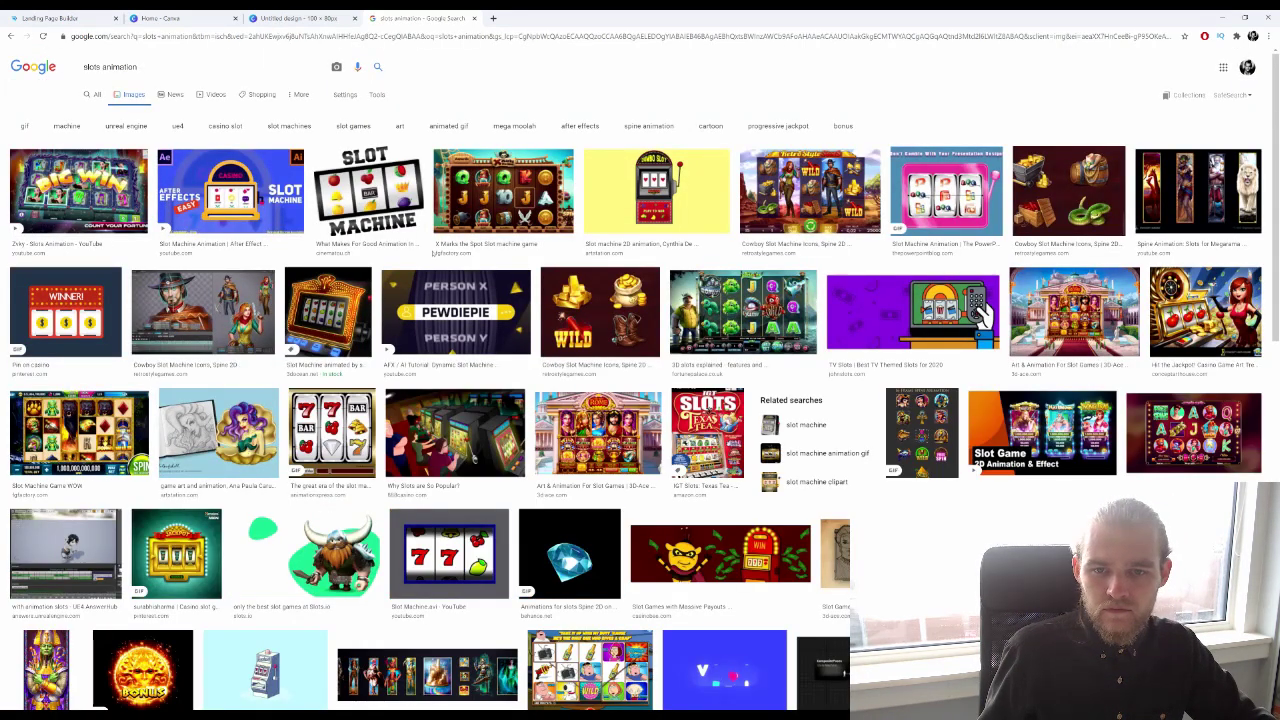
# Browse the "slots animation" image results for a suitable casino graphic
pyautogui.scroll(-2, 585, 254)
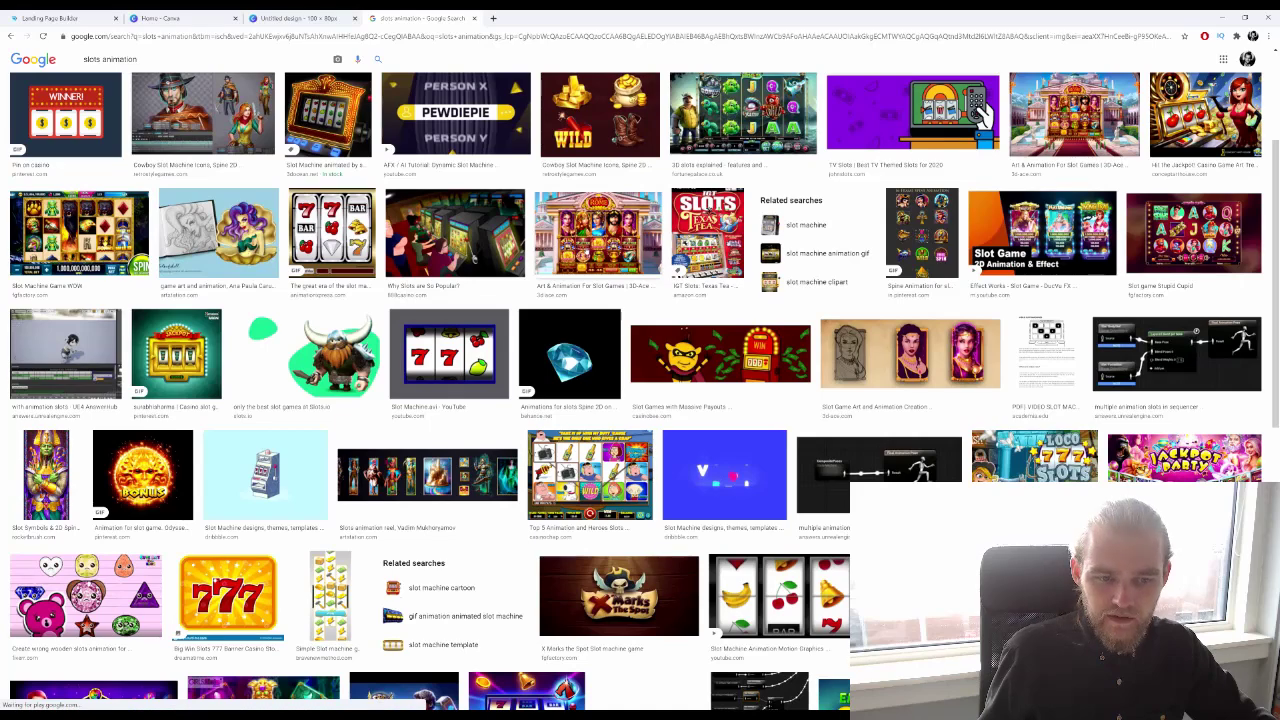
pyautogui.scroll(-2, 585, 254)
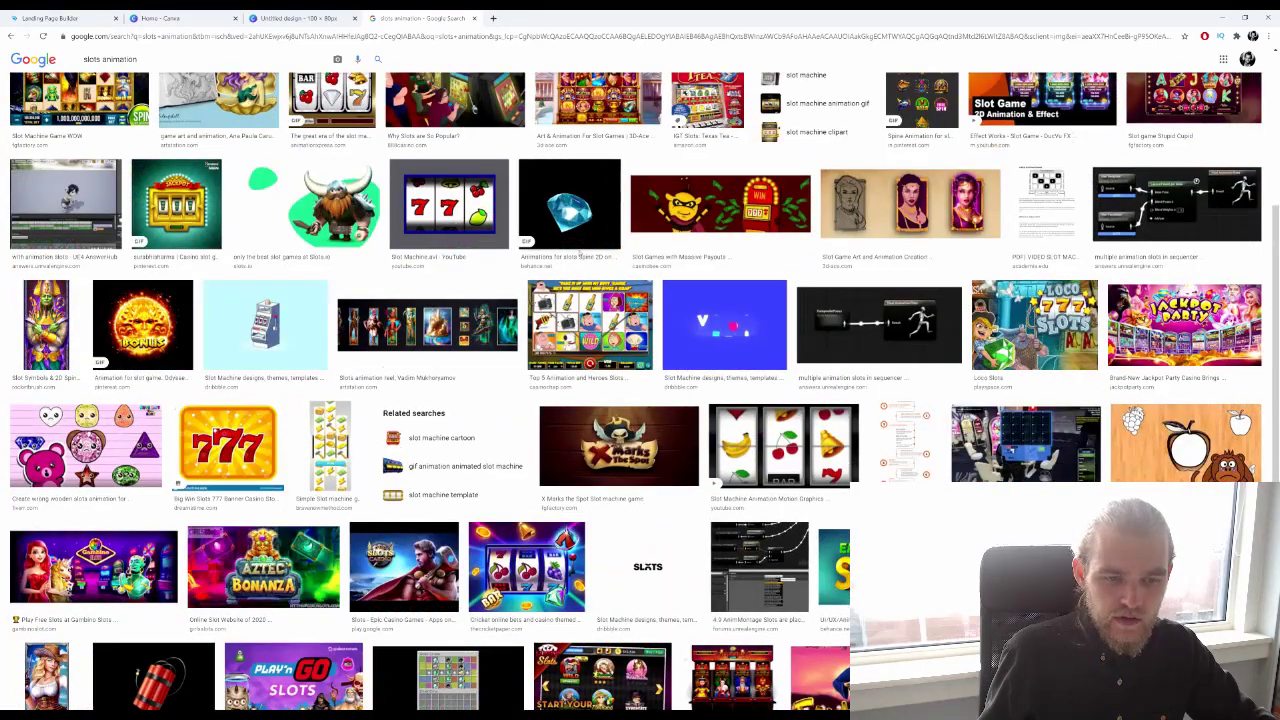
pyautogui.scroll(-10, 580, 254)
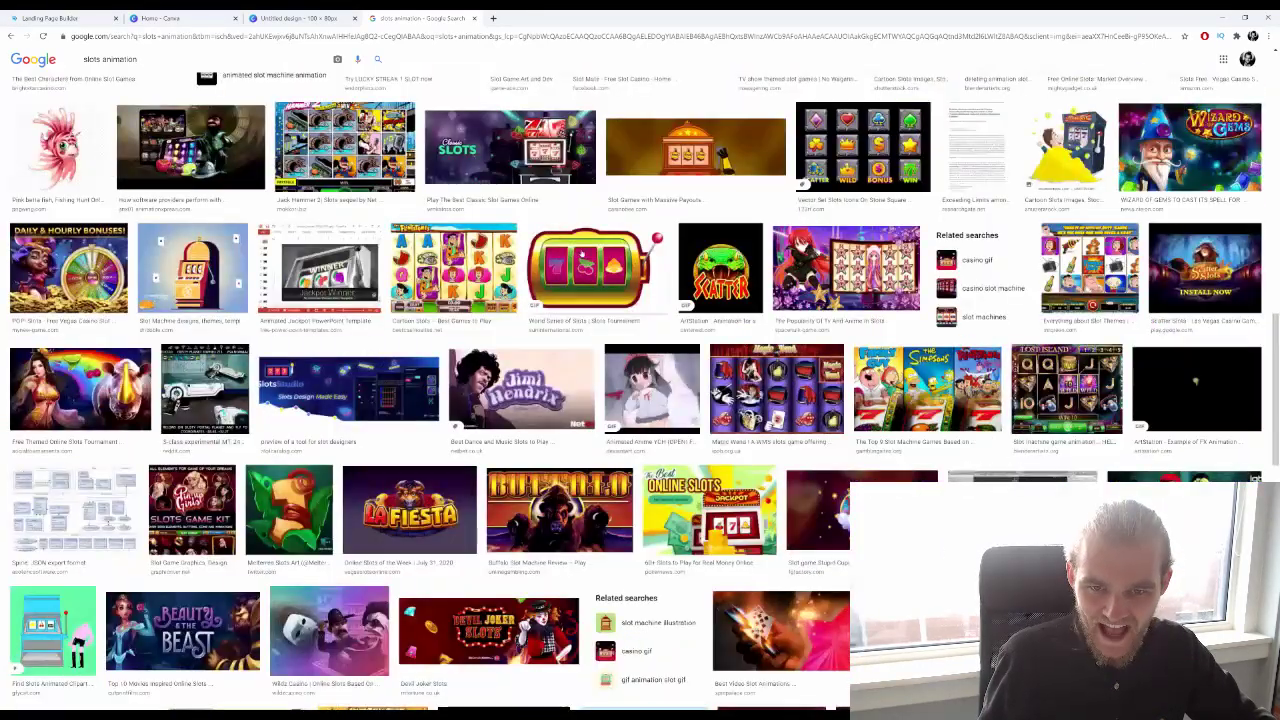
pyautogui.scroll(-1, 735, 290)
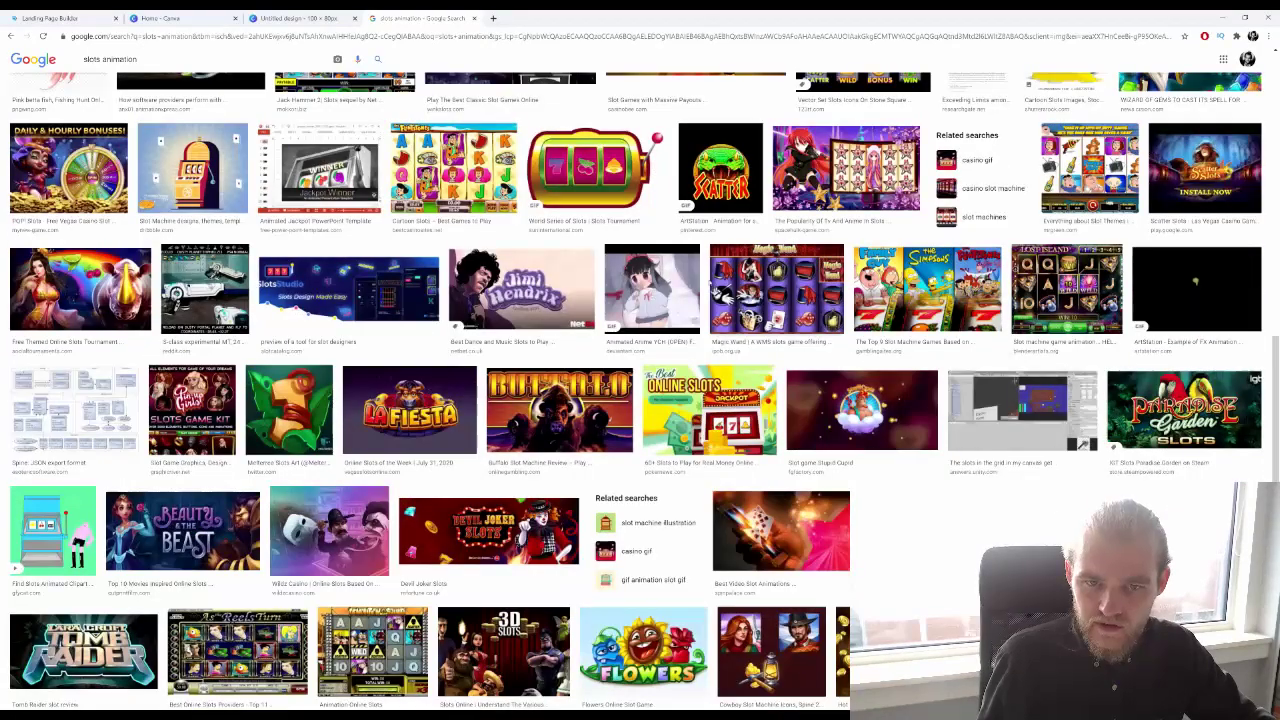
pyautogui.scroll(-3, 640, 390)
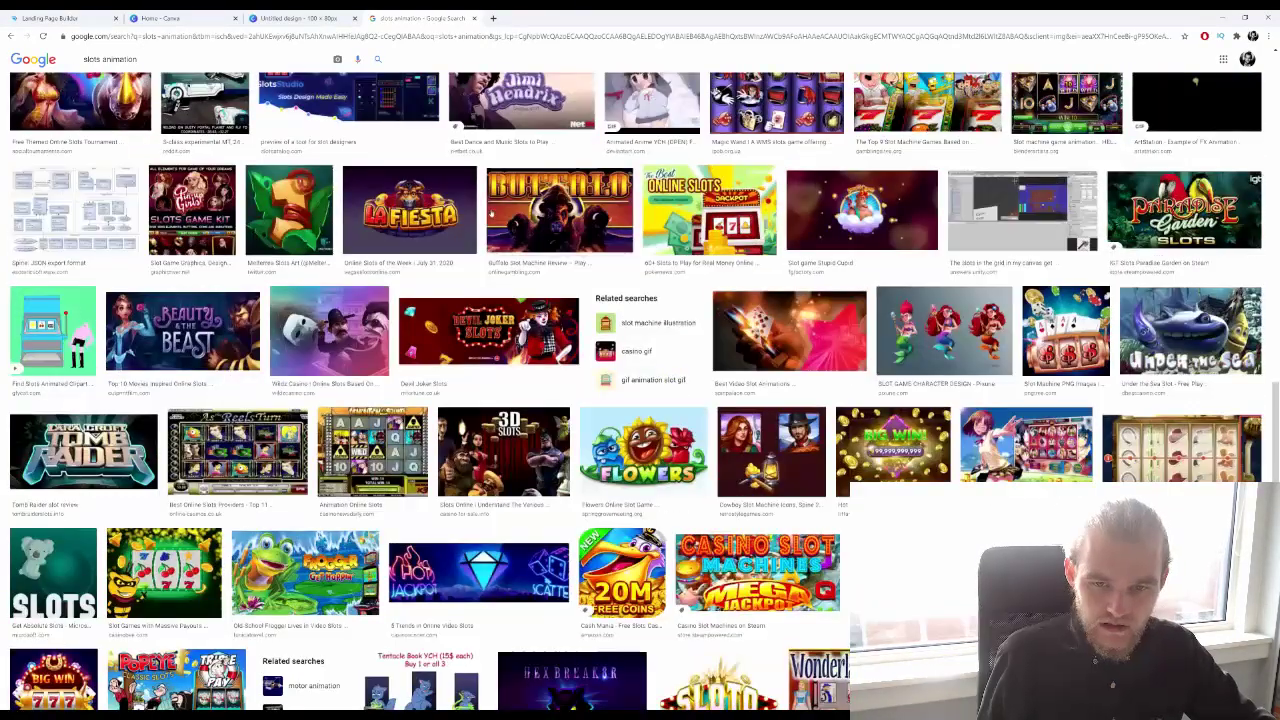
pyautogui.scroll(-4, 503, 311)
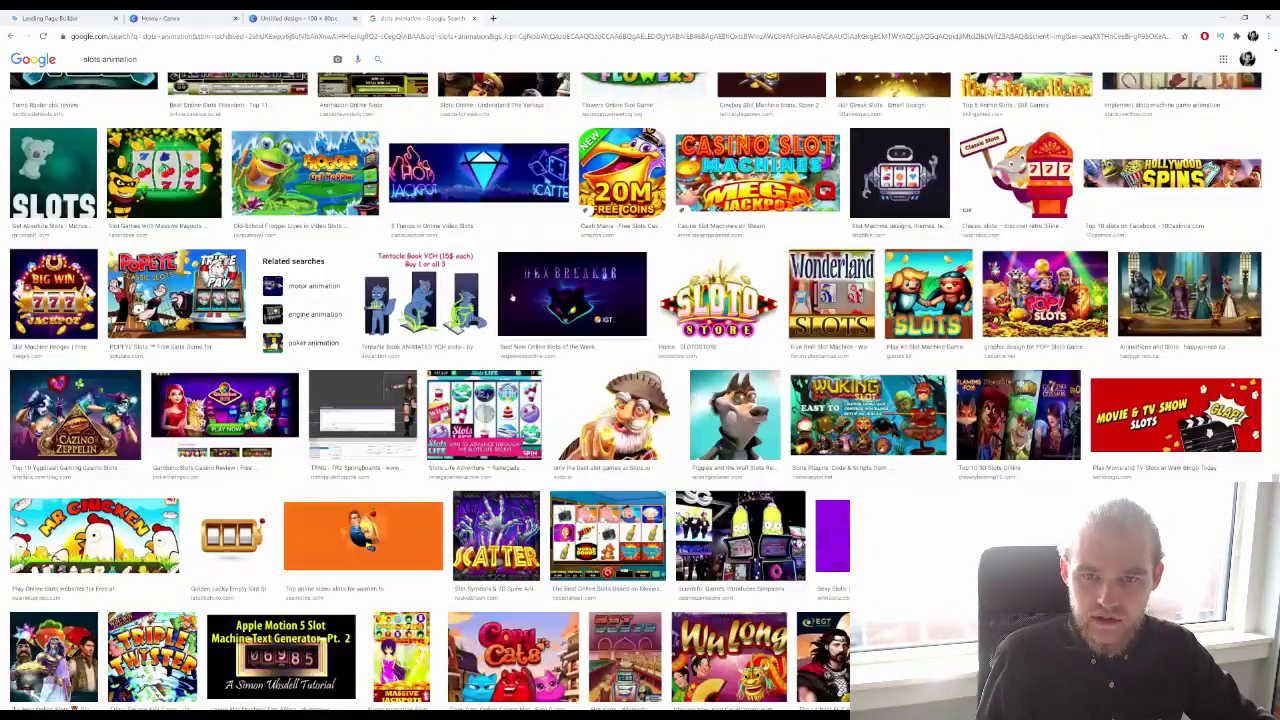
pyautogui.scroll(3, 512, 297)
# Open the related search "slot machine illustration" and look through its image results
pyautogui.click(648, 223)
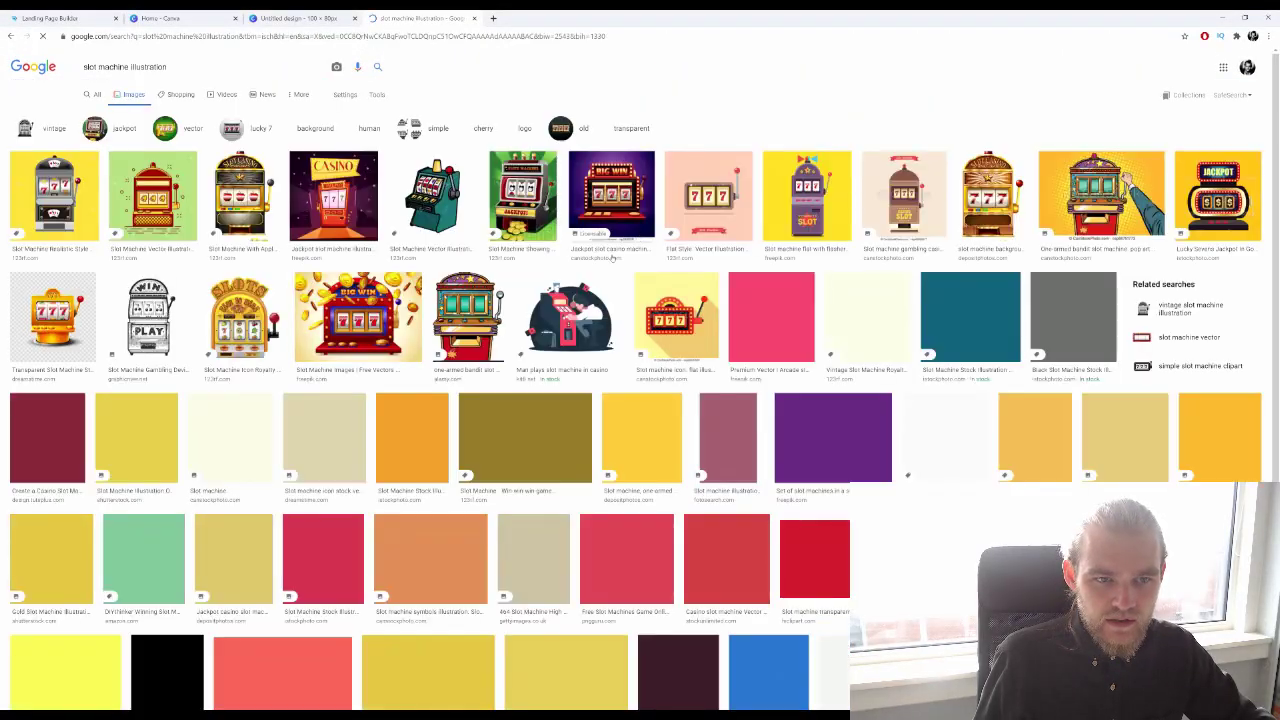
pyautogui.scroll(-1, 628, 256)
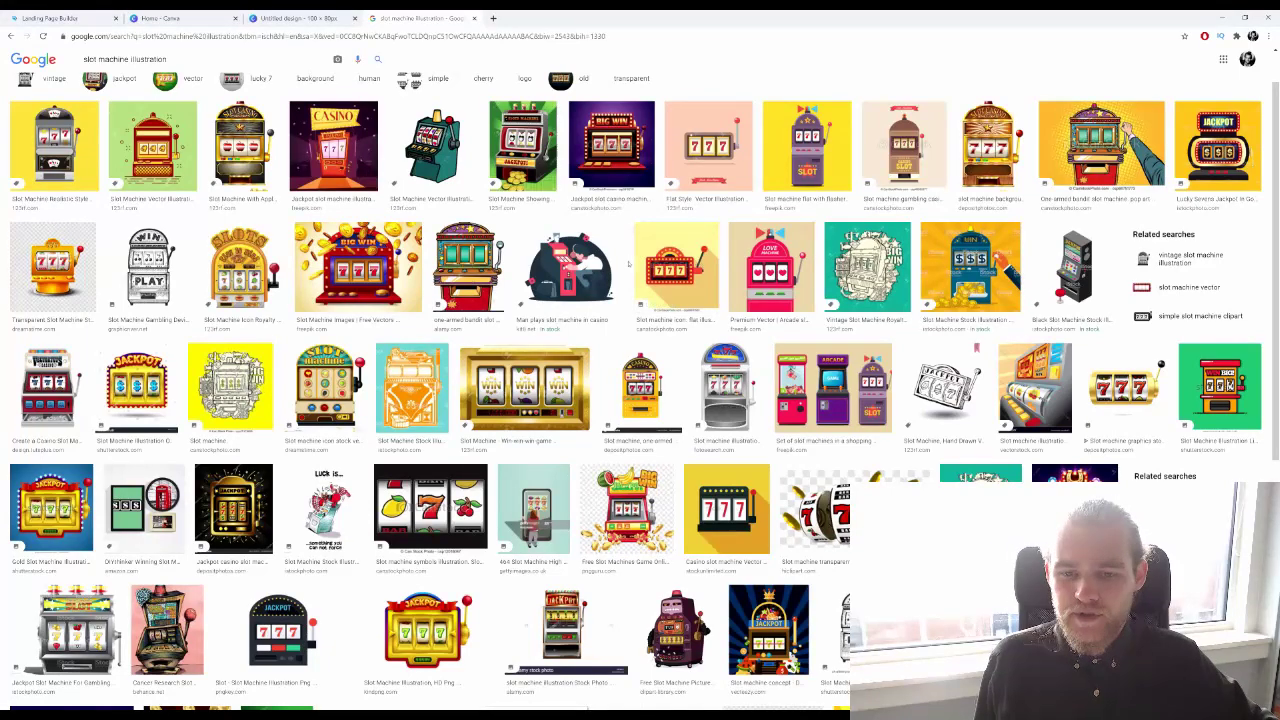
pyautogui.scroll(-1, 628, 265)
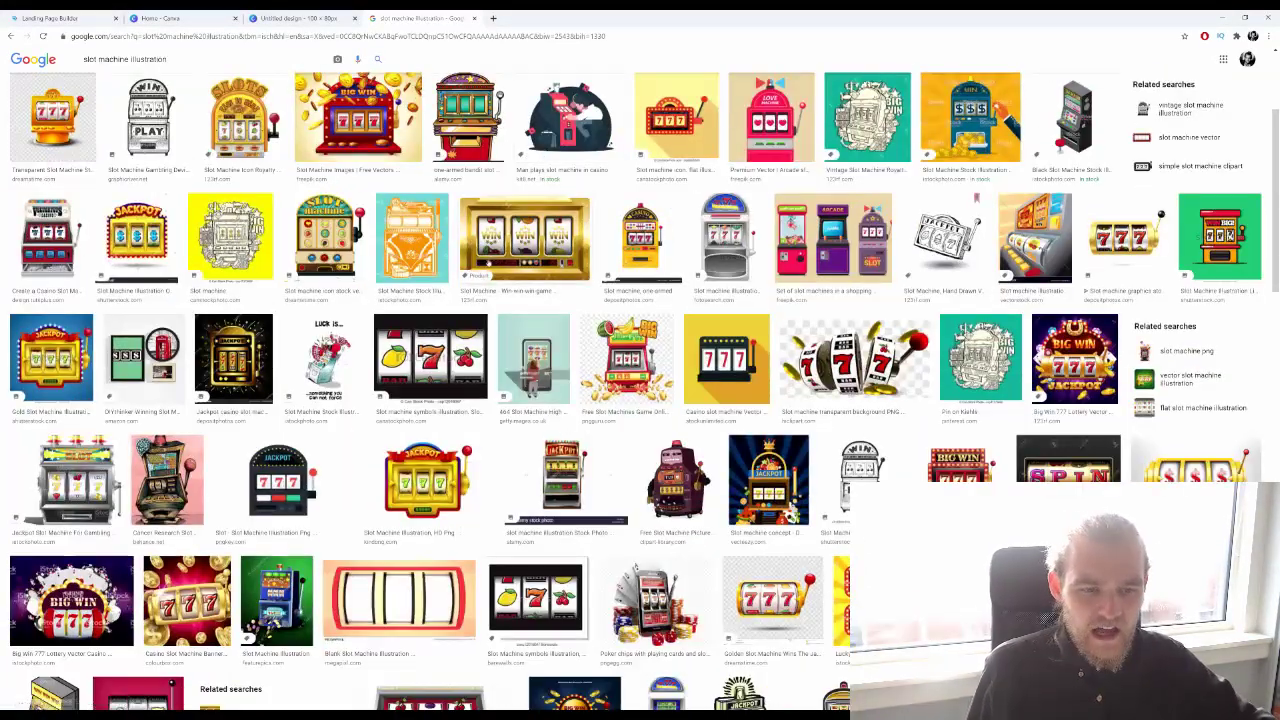
pyautogui.scroll(-4, 493, 258)
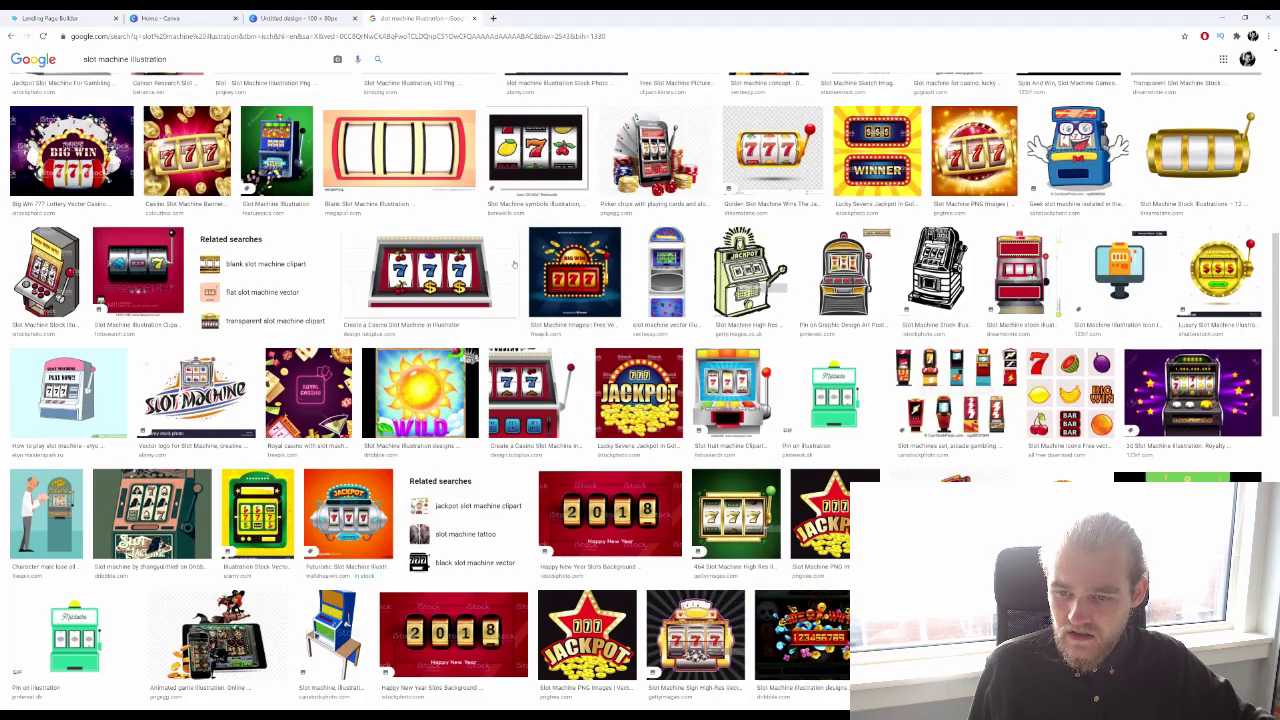
pyautogui.scroll(-4, 510, 259)
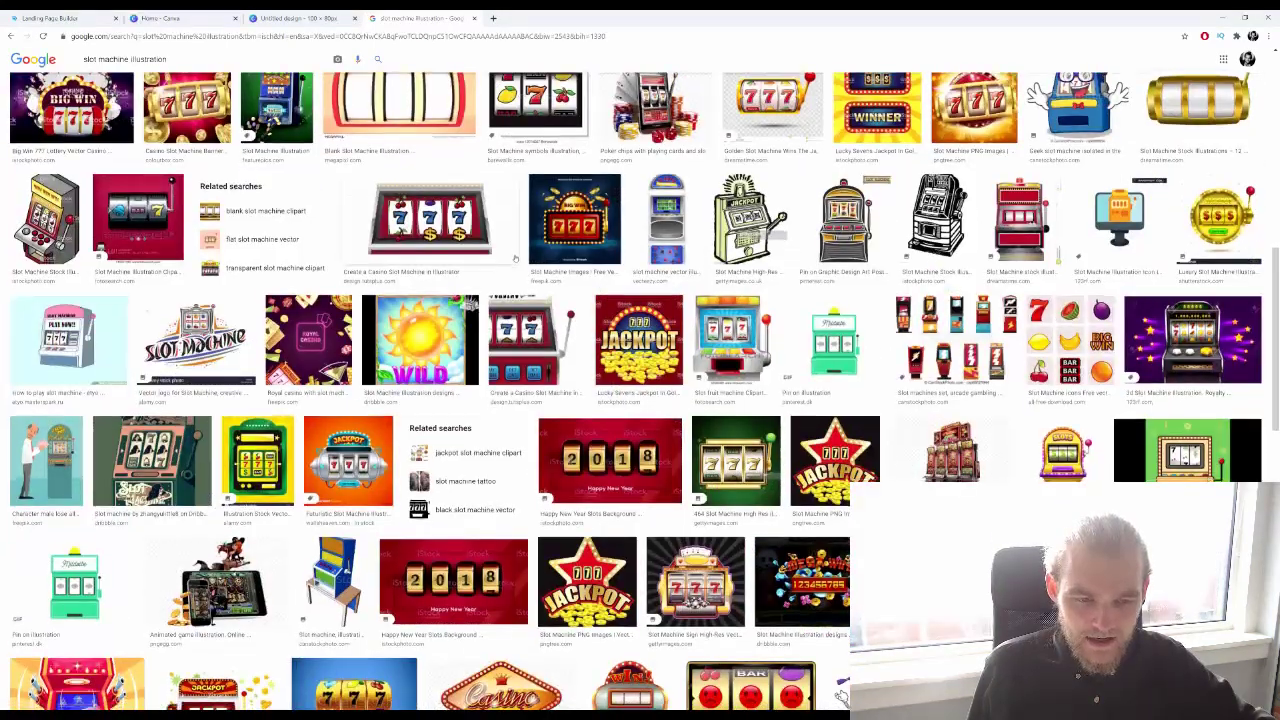
pyautogui.scroll(-3, 514, 259)
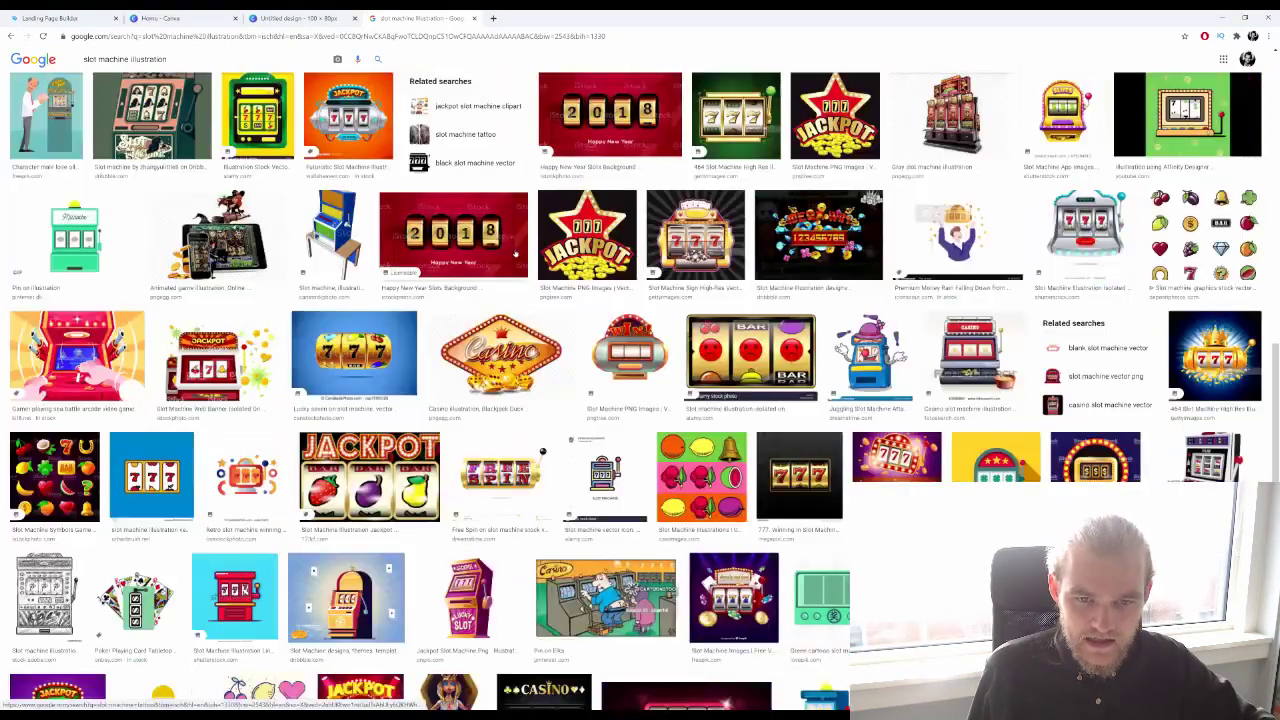
pyautogui.scroll(-4, 515, 255)
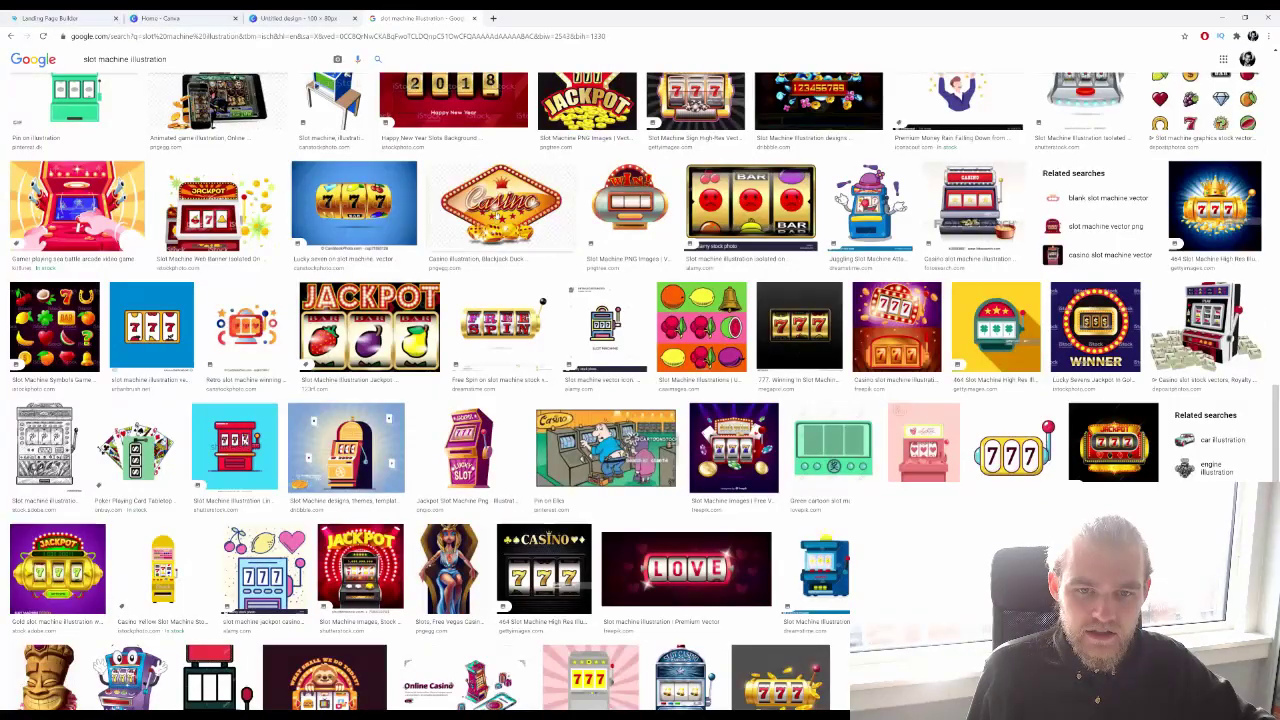
# Pick the red diamond Casino logo from the Casino sign's related images and download its transparent PNG from HiClipart in a new tab
pyautogui.click(492, 214)
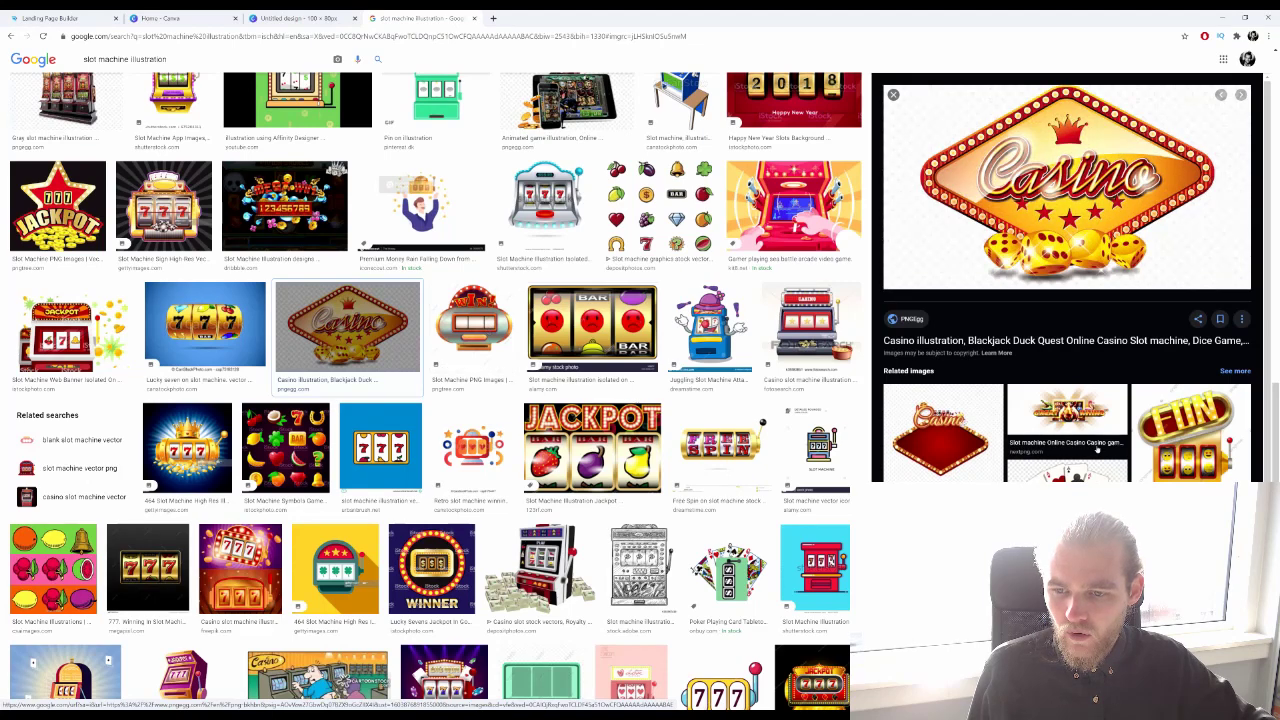
pyautogui.click(942, 430)
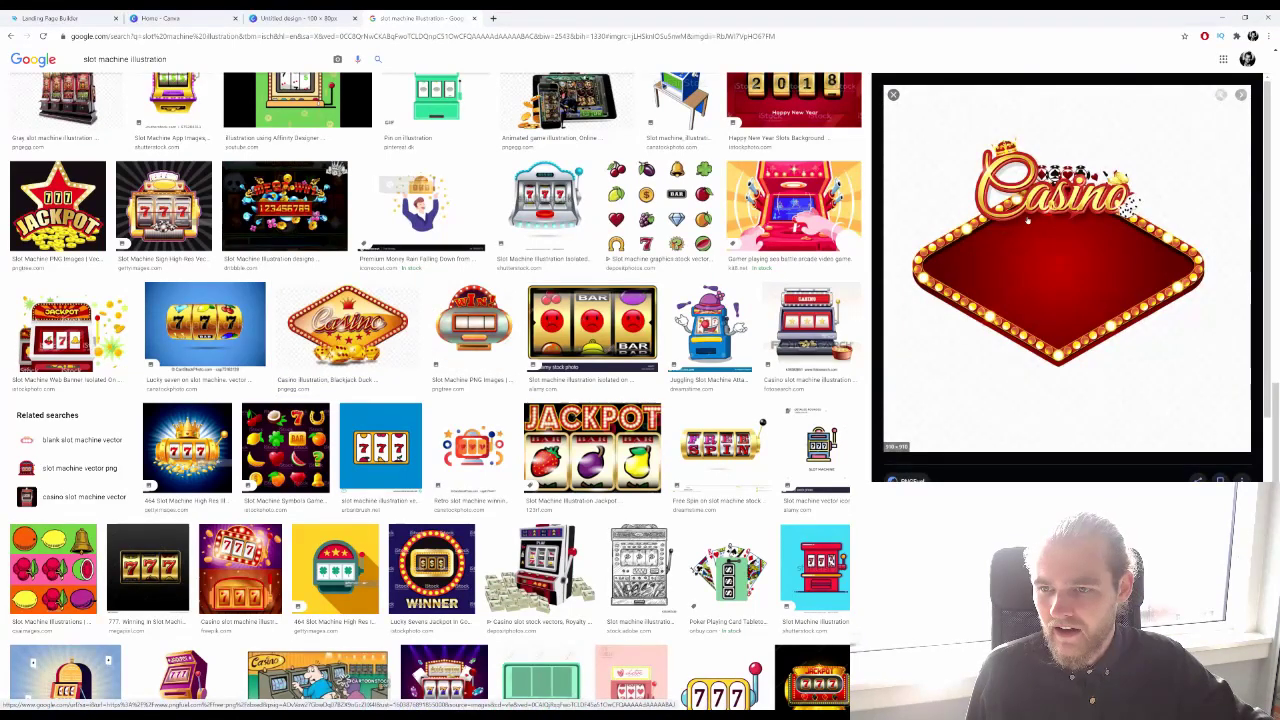
pyautogui.rightClick(1027, 254)
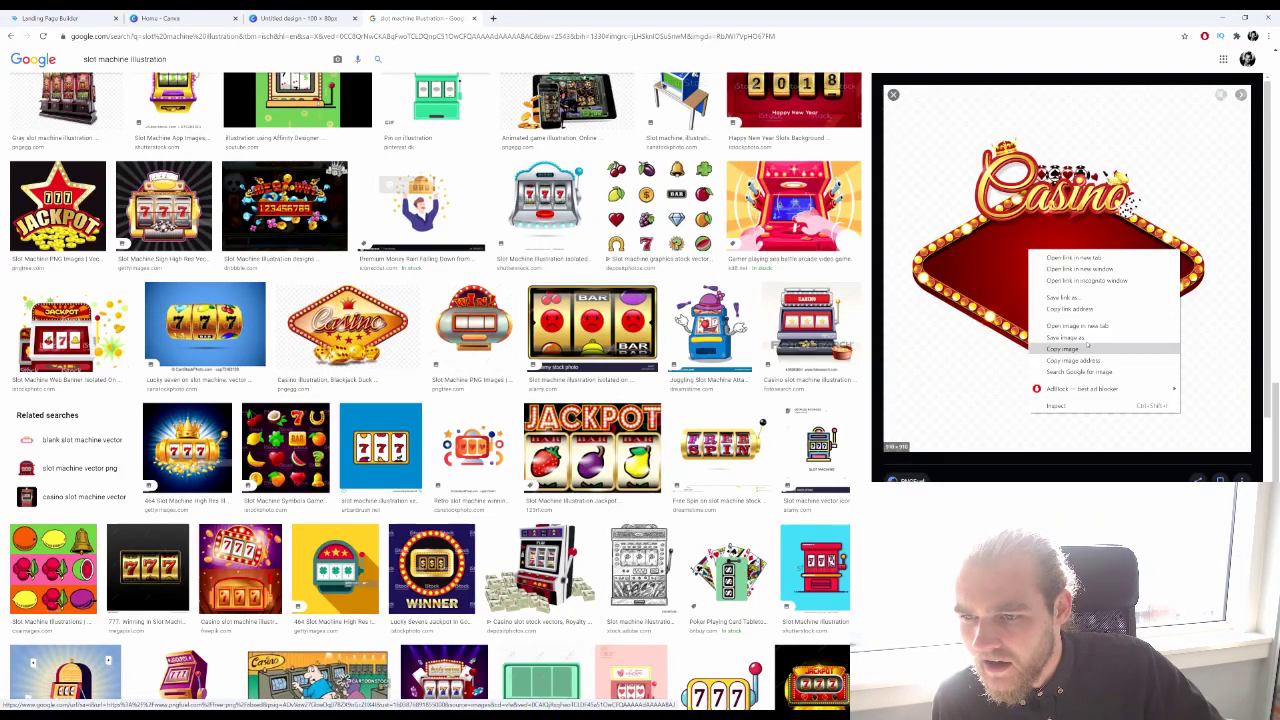
pyautogui.click(1087, 347)
pyautogui.hotkey('ctrl', 't')
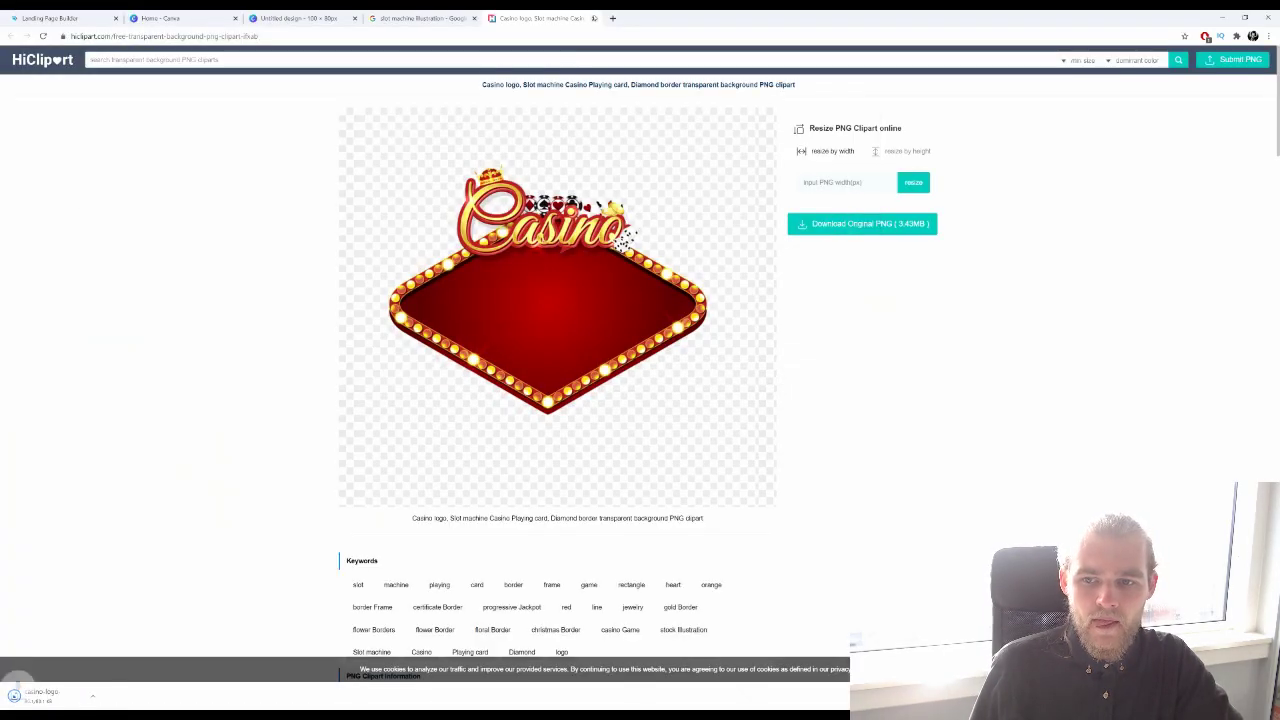
# Download the Casino logo's original PNG, then place the uploaded logo on the 100 × 80 px Canva design and close the HiClipart page
pyautogui.click(910, 225)
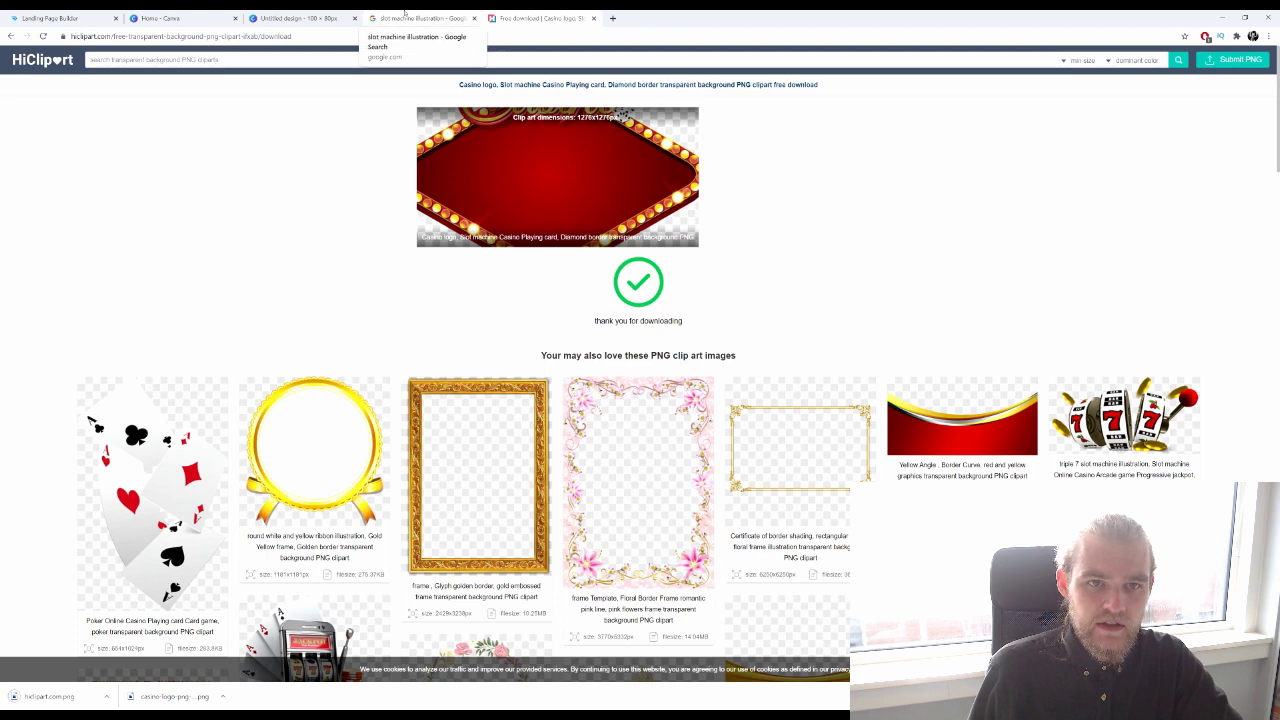
pyautogui.click(300, 18)
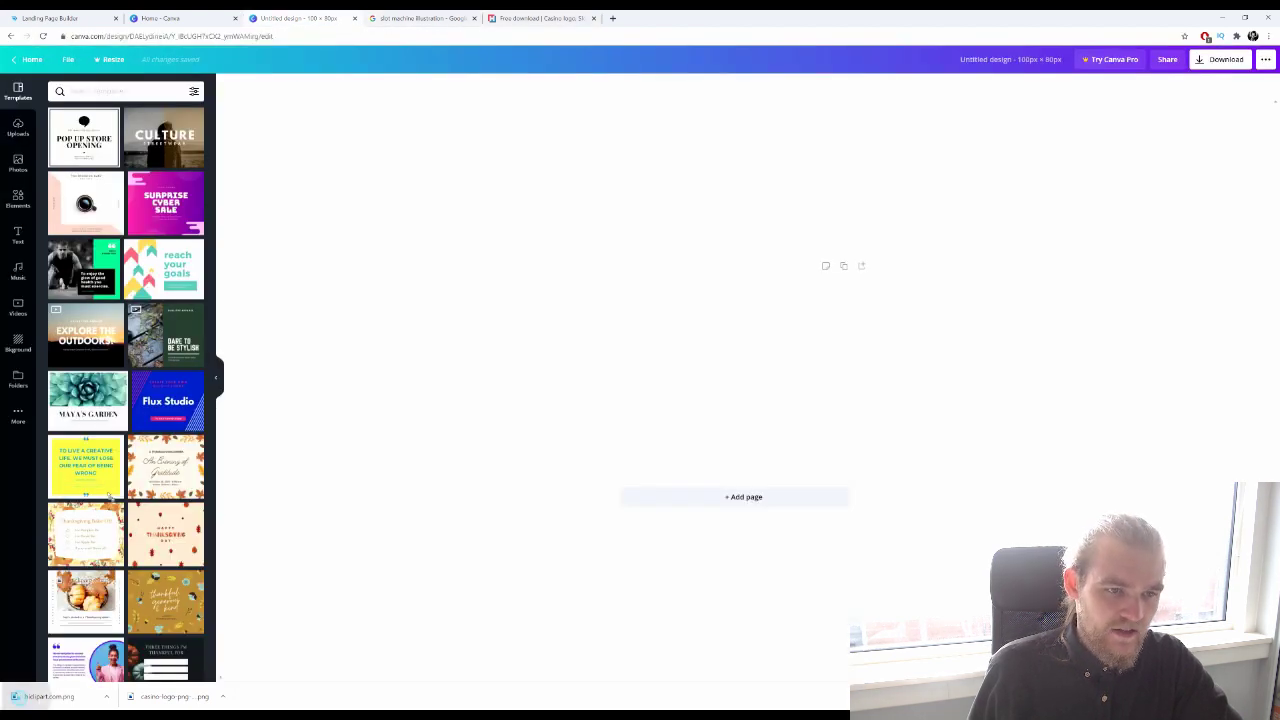
pyautogui.click(18, 127)
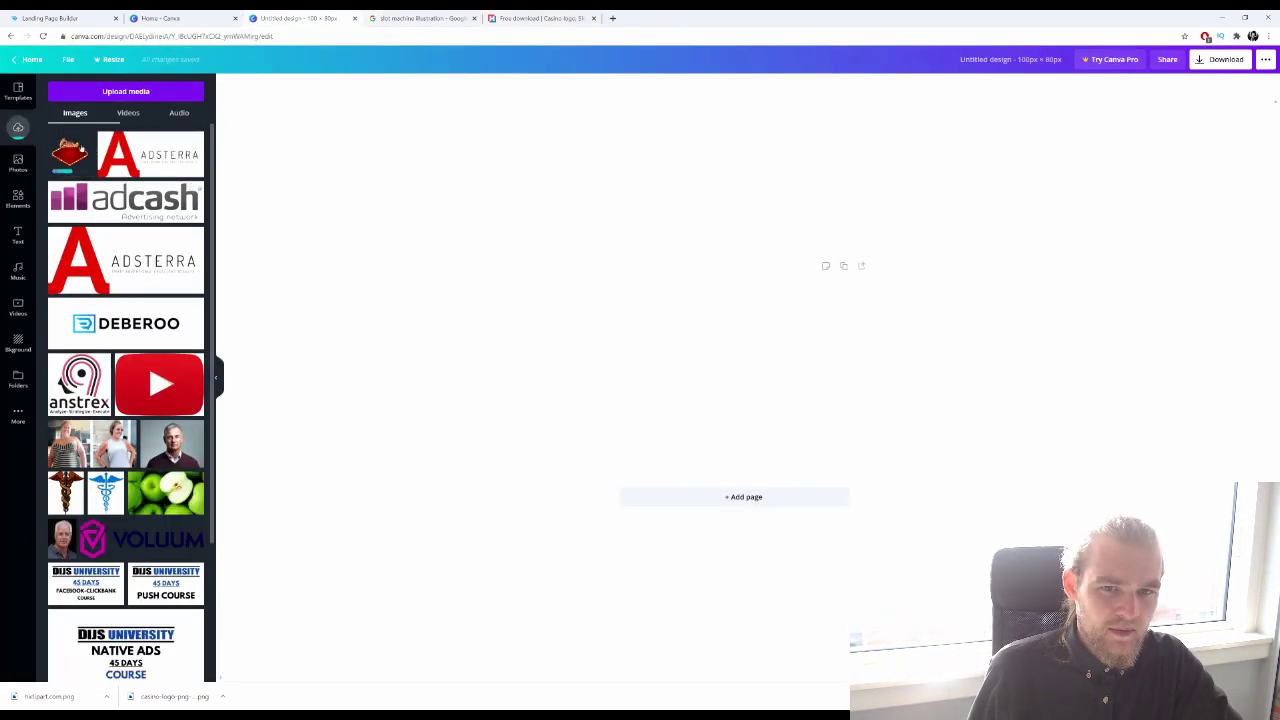
pyautogui.moveTo(691, 328); pyautogui.dragTo(630, 365)
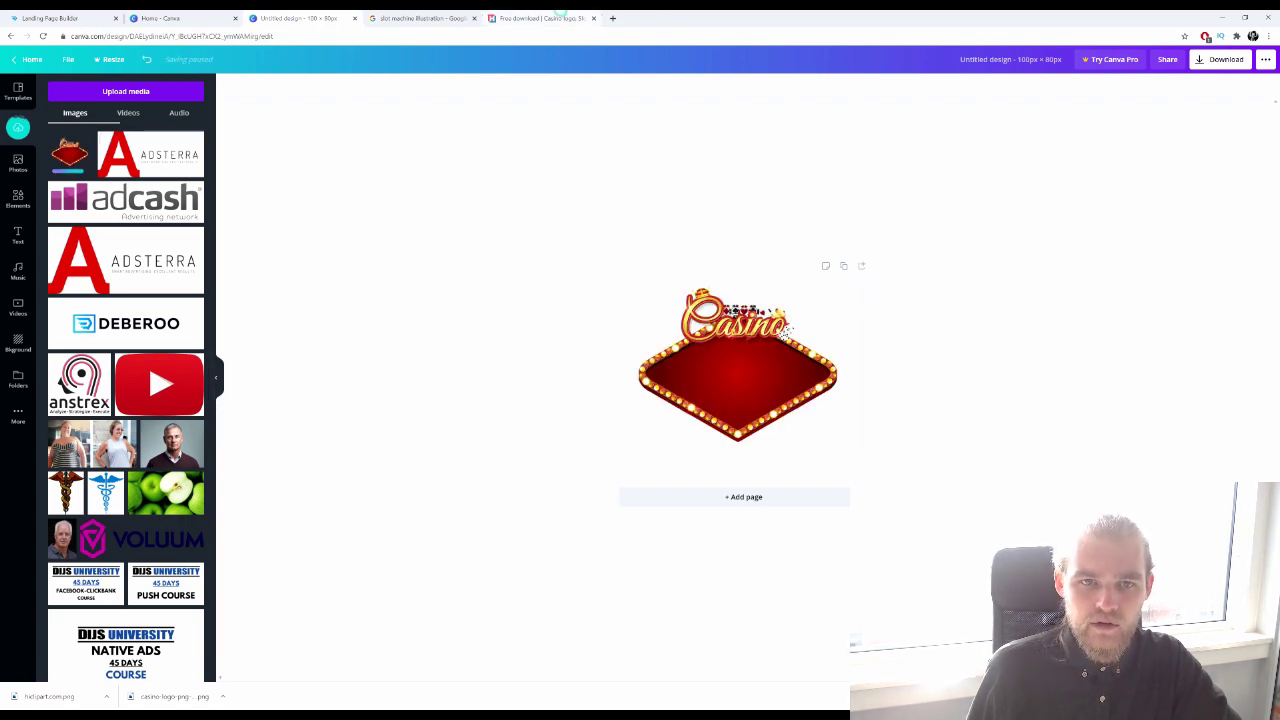
pyautogui.click(560, 16)
pyautogui.hotkey('ctrl', 'w')
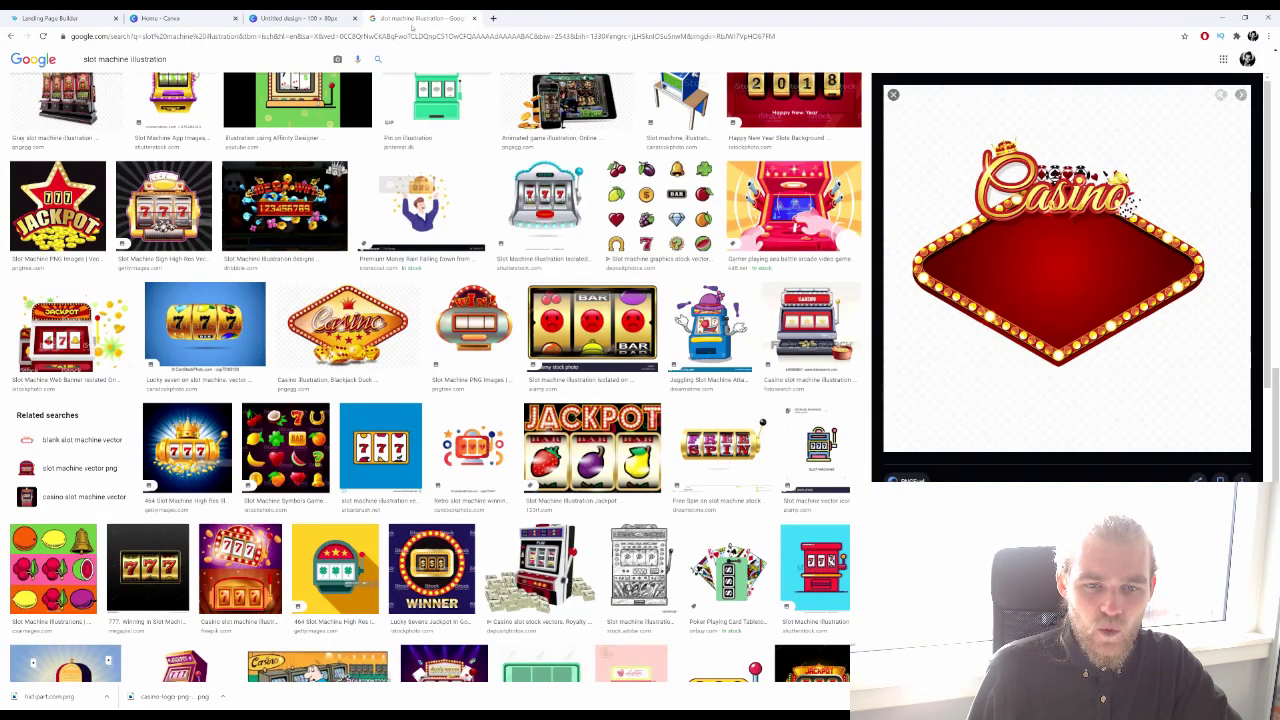
# Look through the "slot machine illustration" image results and the Casino logo's related images for another suitable slot graphic
pyautogui.scroll(-5, 521, 312)
pyautogui.scroll(-1, 521, 312)
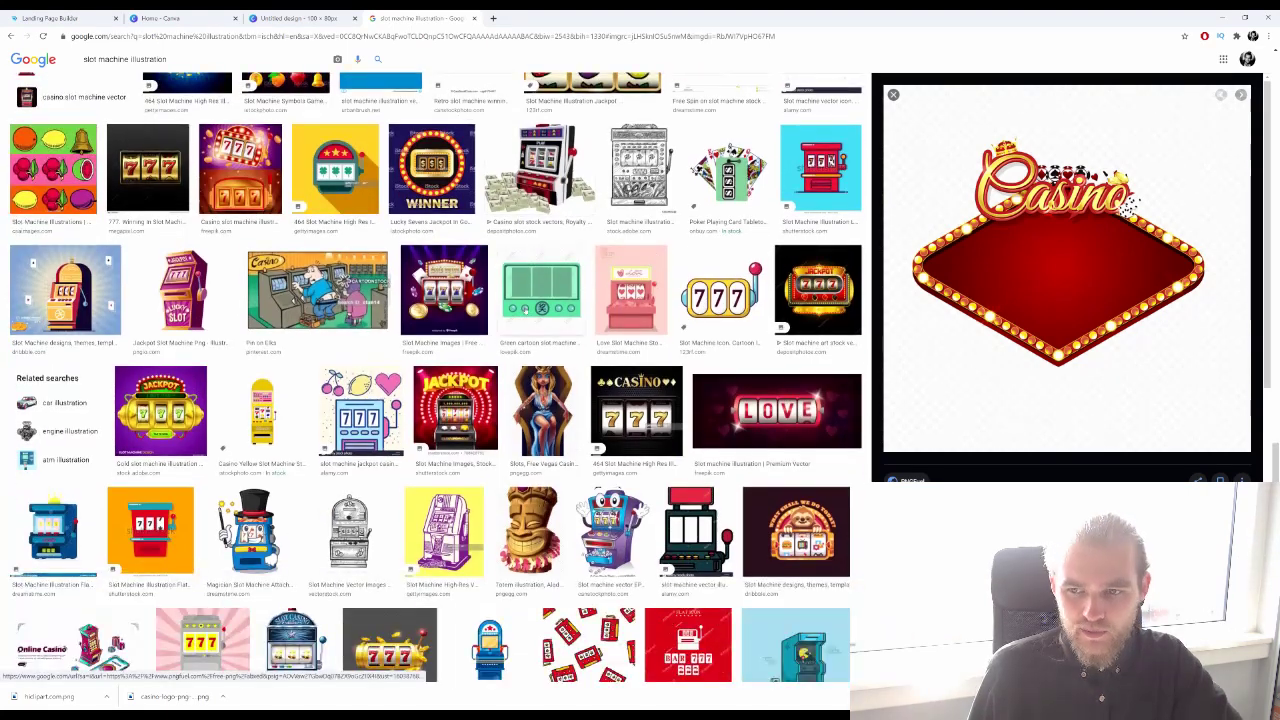
pyautogui.scroll(-1, 598, 422)
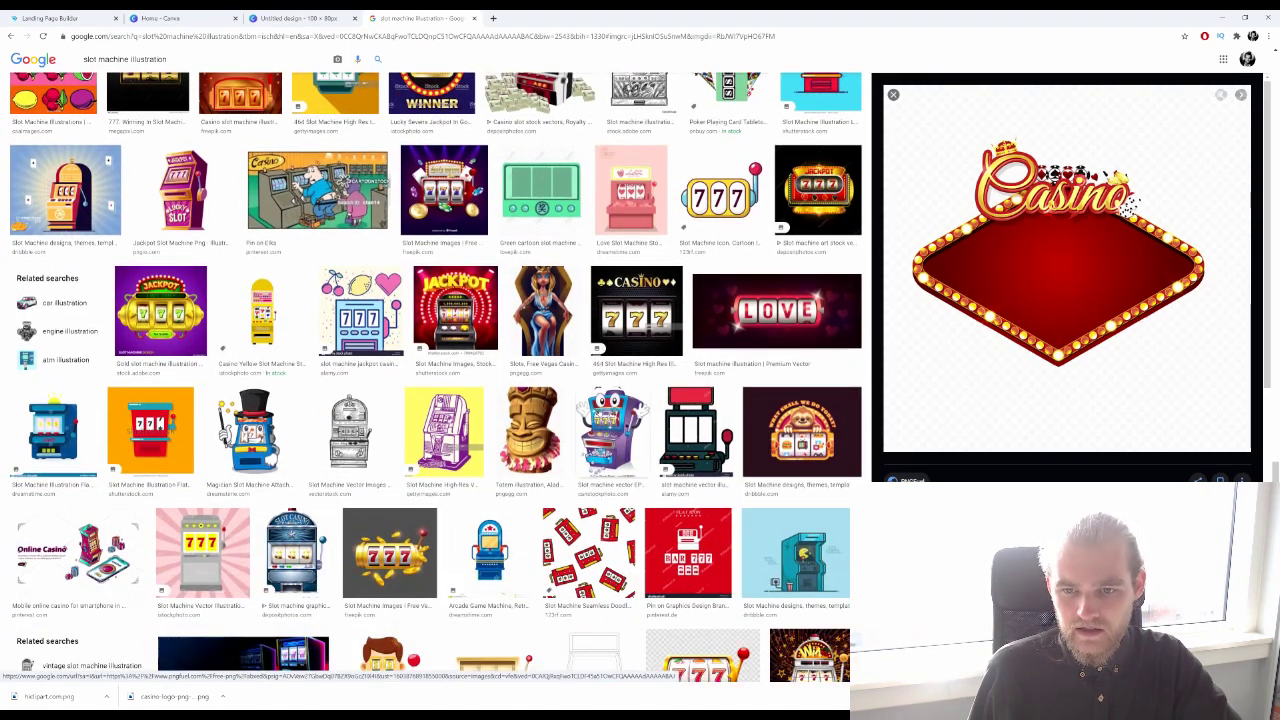
pyautogui.scroll(-2, 603, 398)
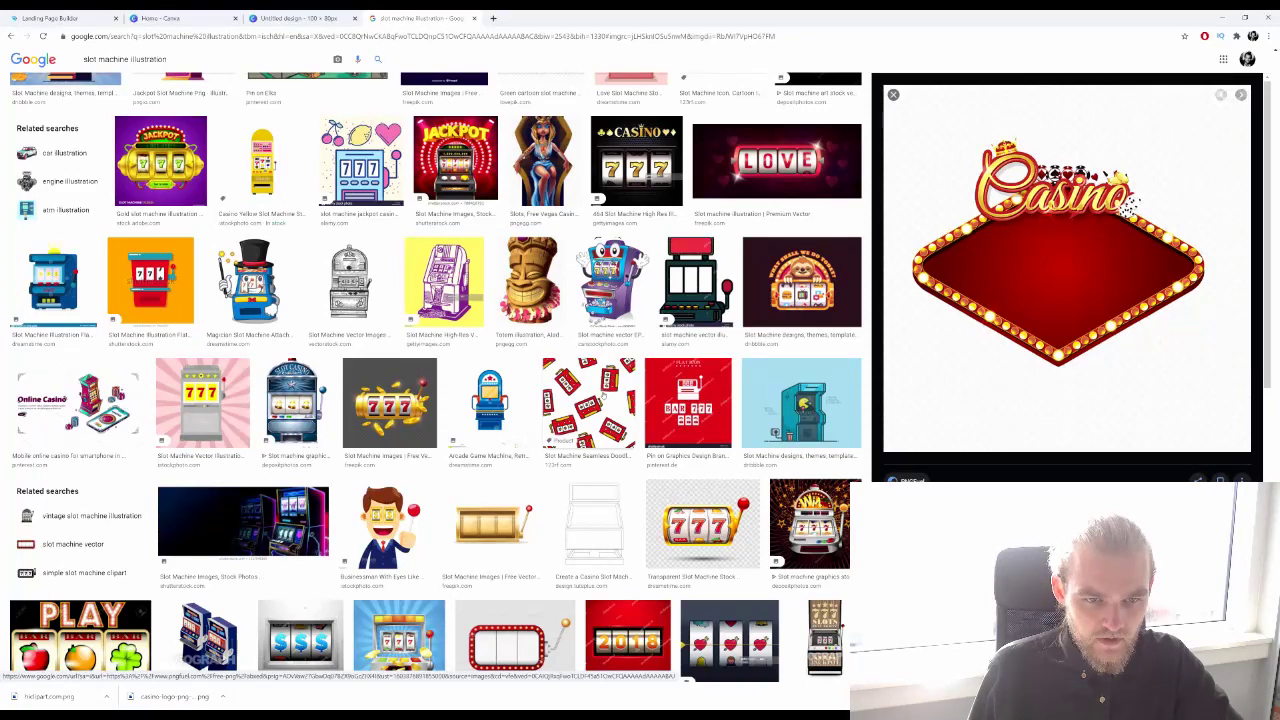
pyautogui.scroll(-1, 603, 398)
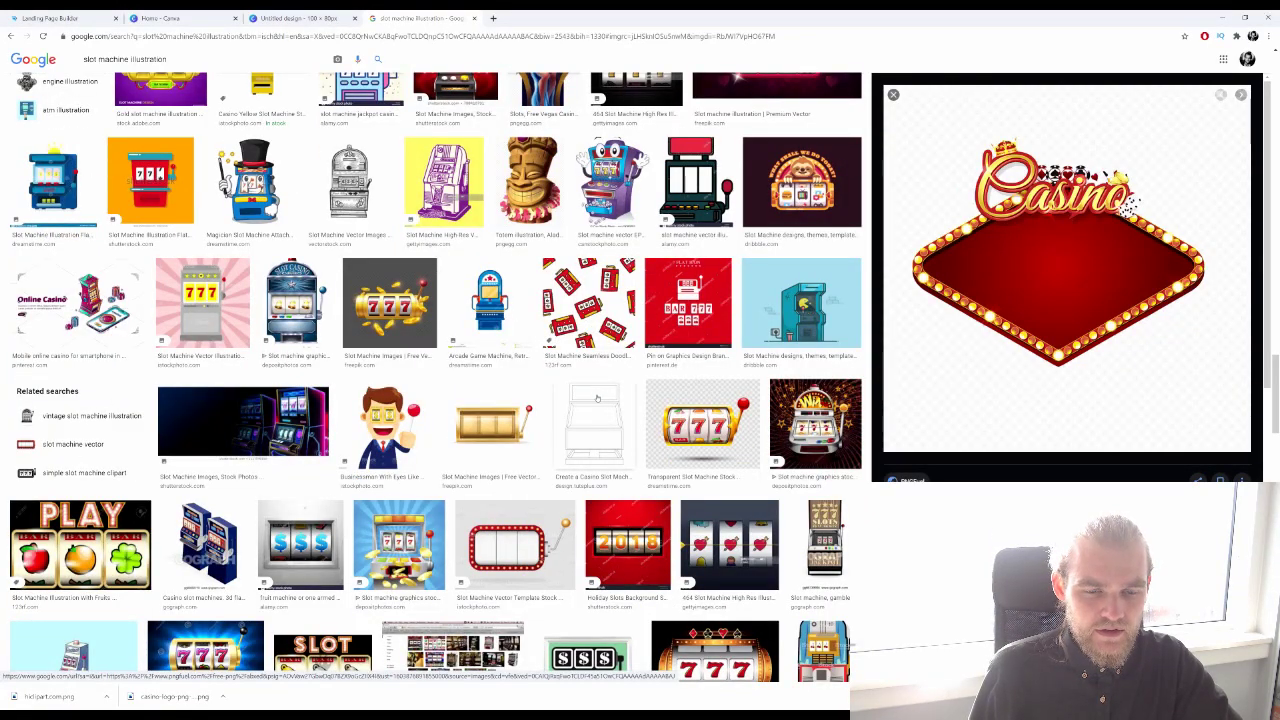
pyautogui.scroll(-1, 598, 377)
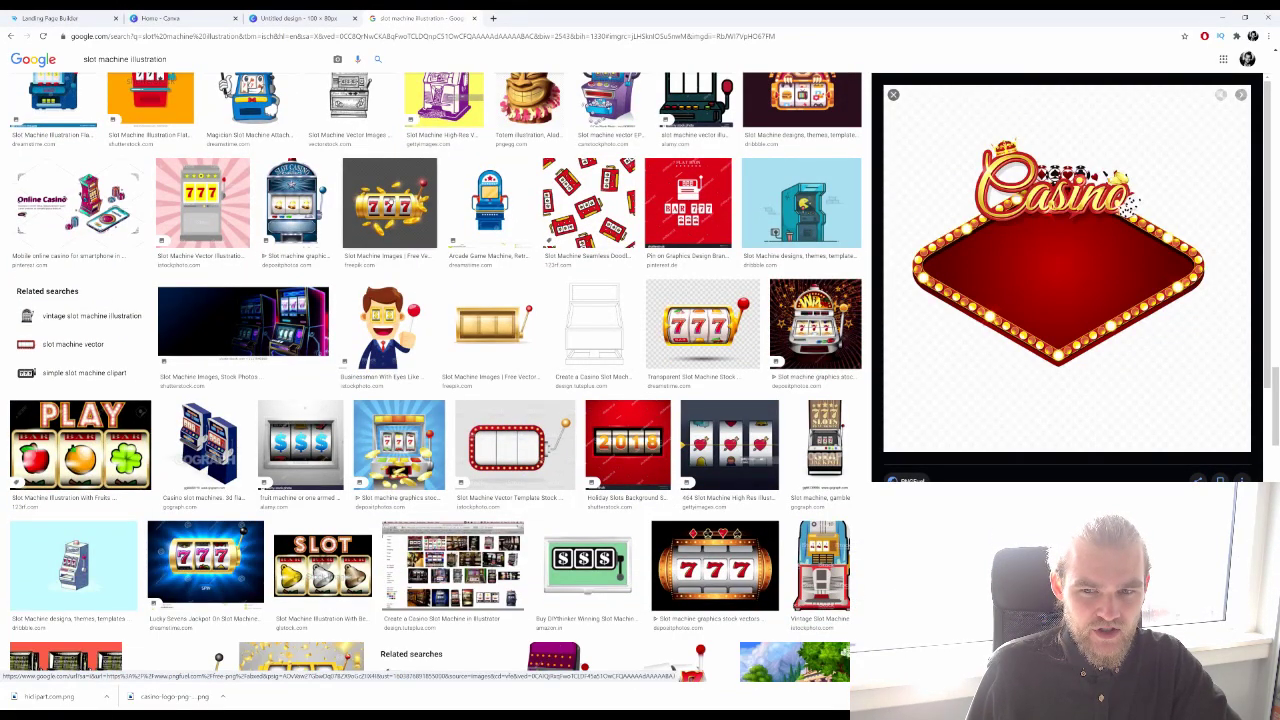
pyautogui.scroll(-3, 744, 334)
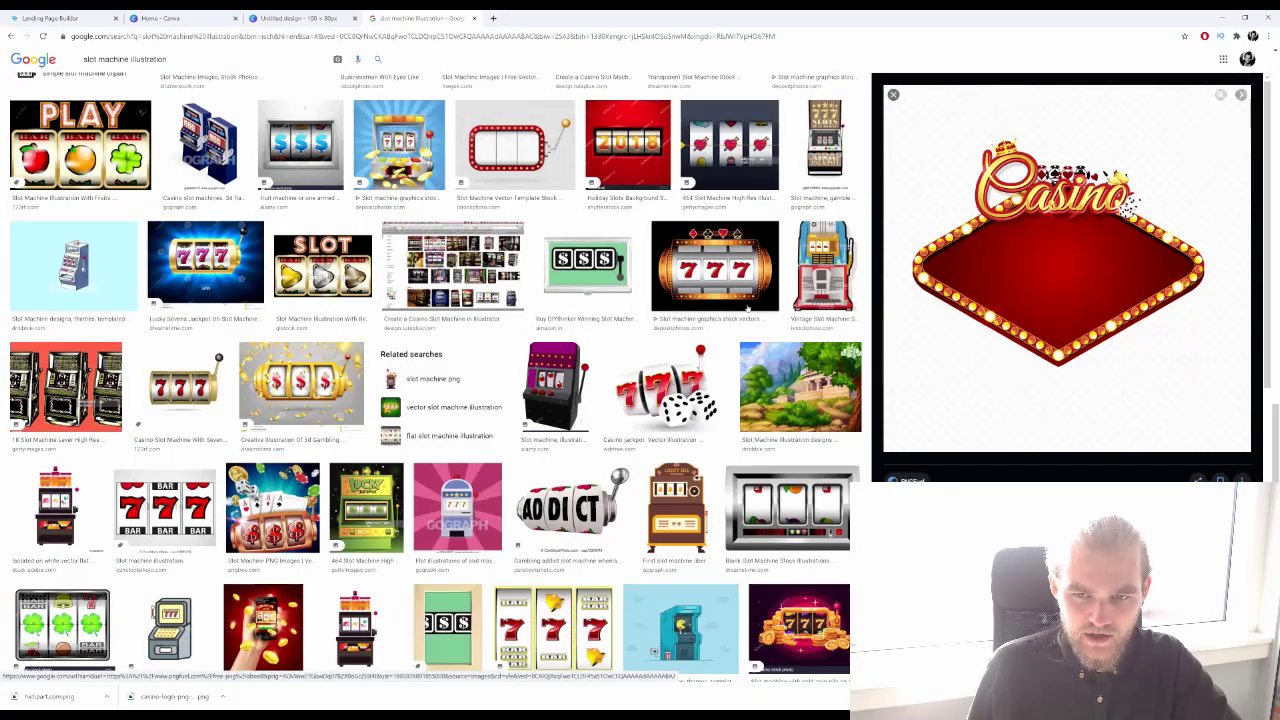
pyautogui.scroll(-5, 744, 334)
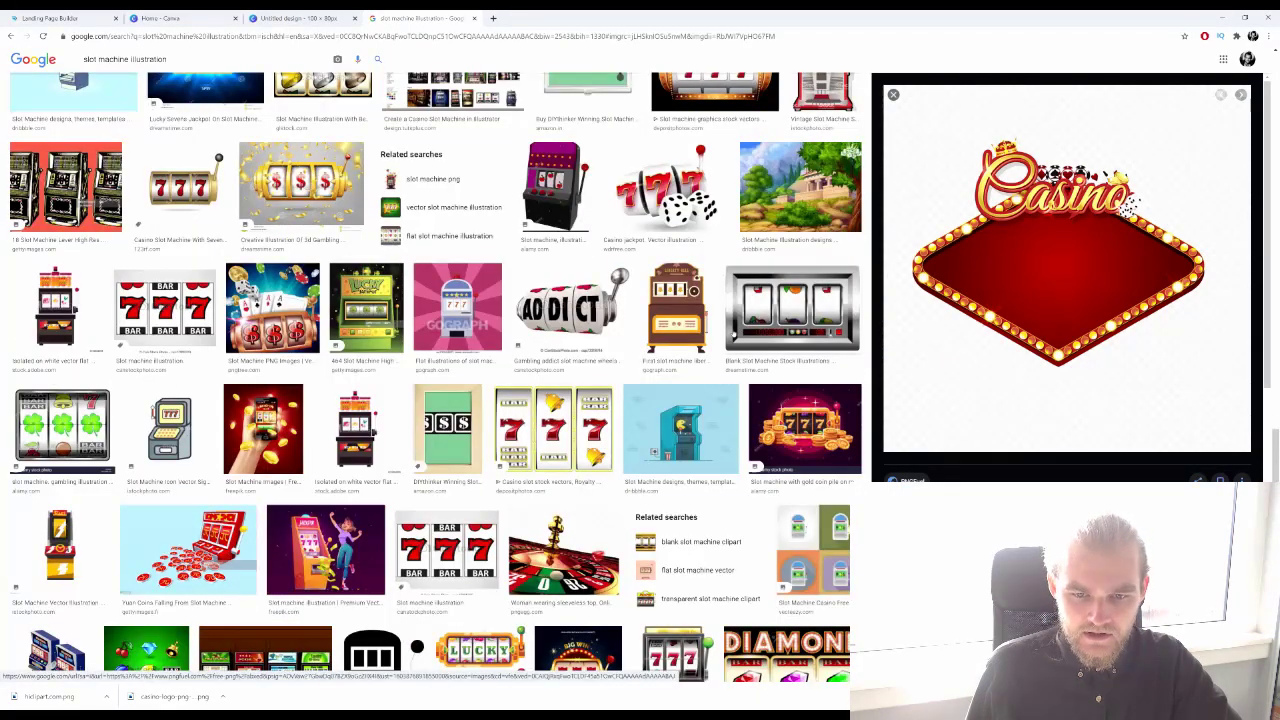
pyautogui.scroll(-3, 745, 335)
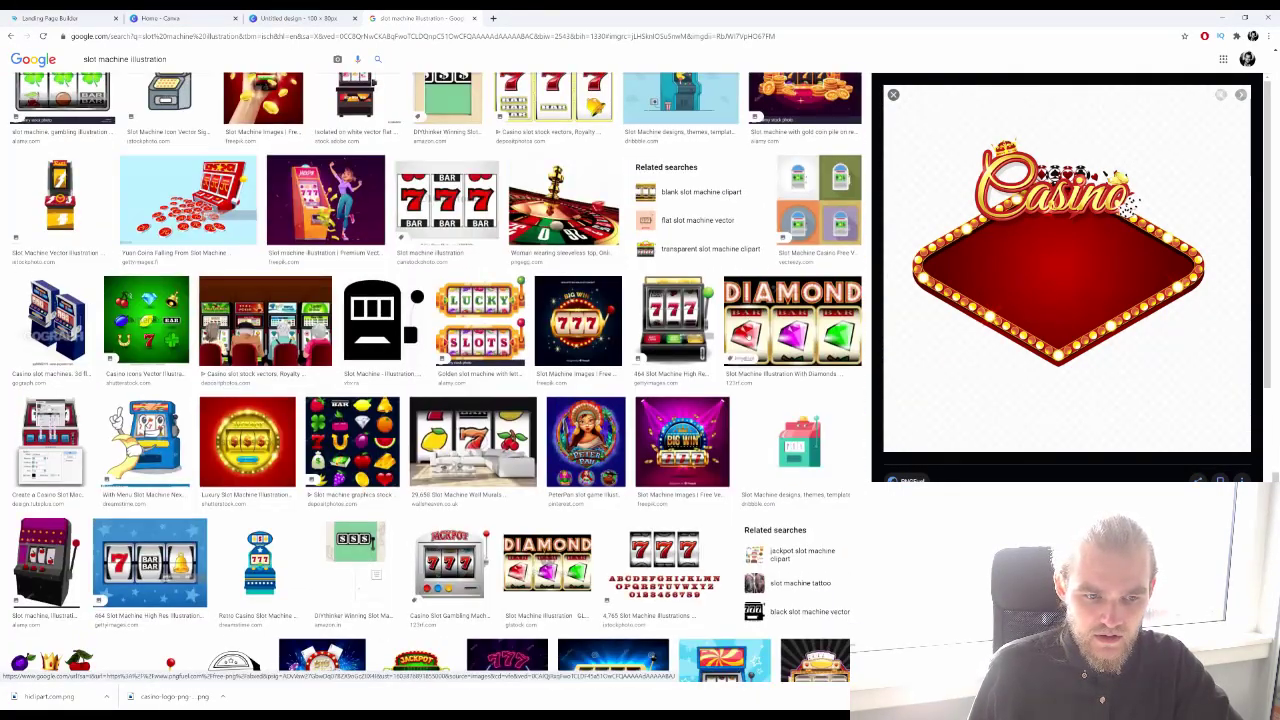
pyautogui.scroll(-3, 746, 336)
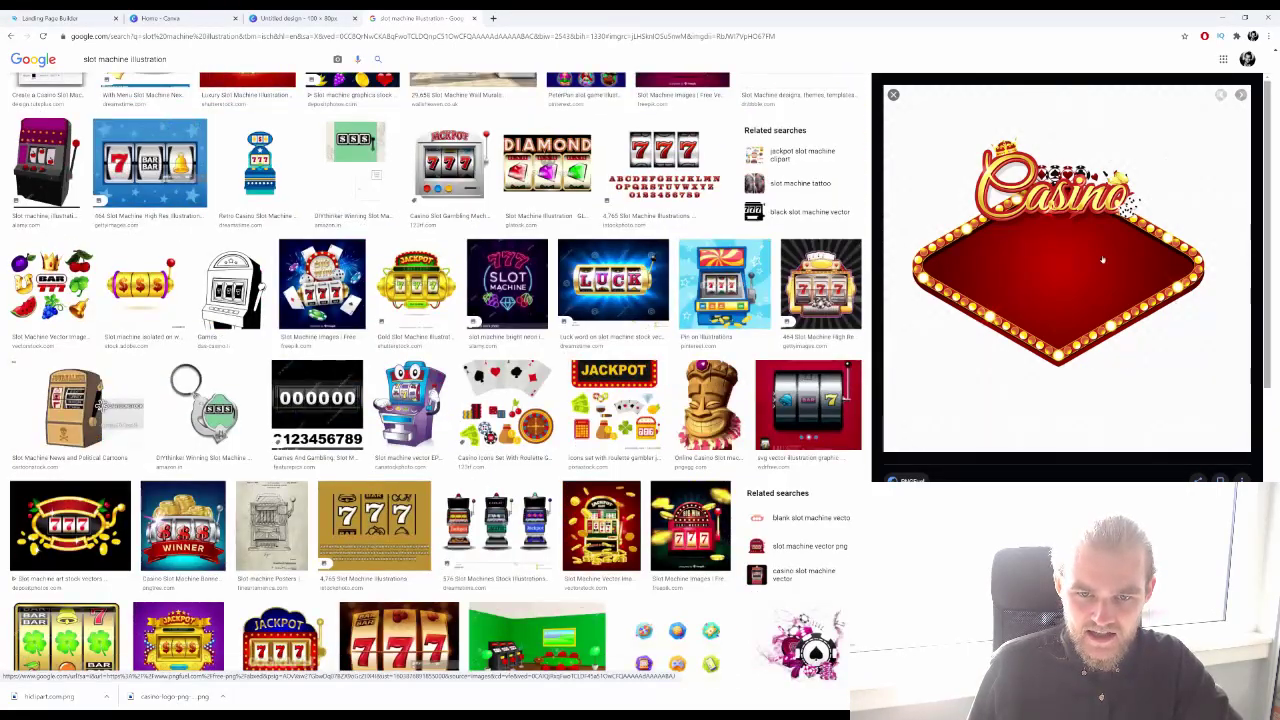
pyautogui.scroll(-3, 672, 358)
pyautogui.scroll(-3, 672, 358)
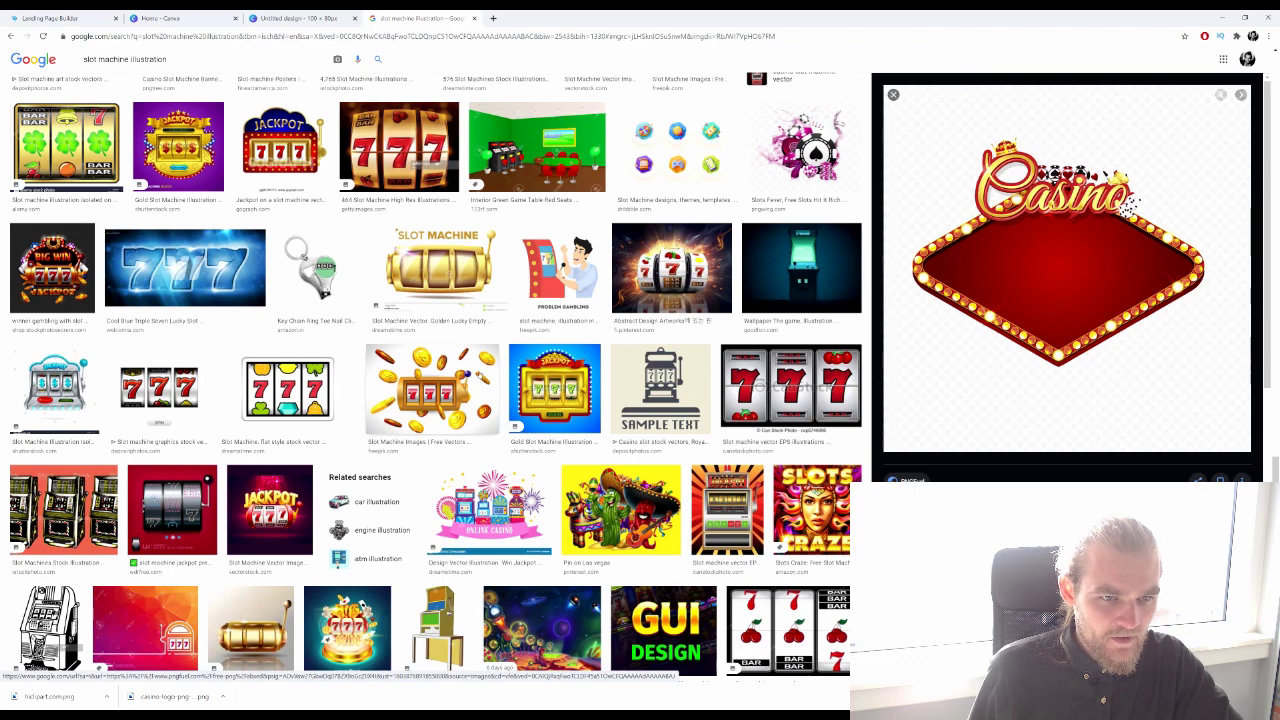
pyautogui.scroll(-2, 477, 365)
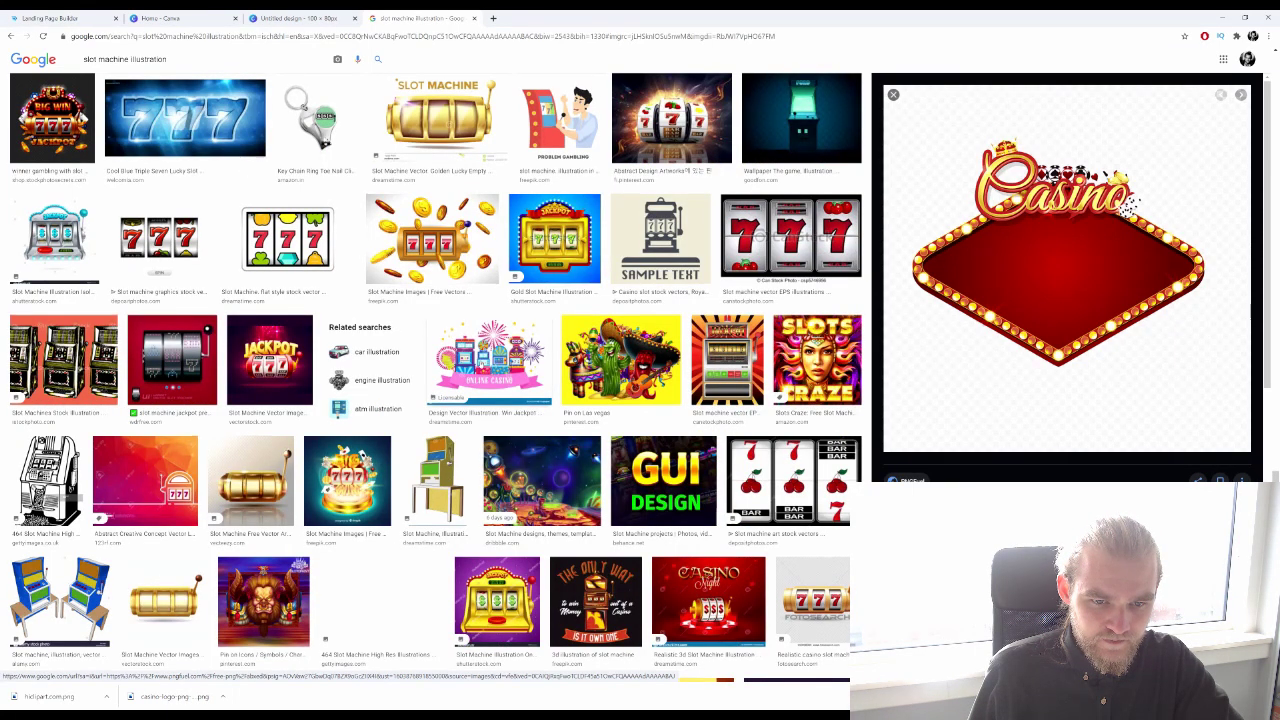
pyautogui.scroll(-4, 436, 378)
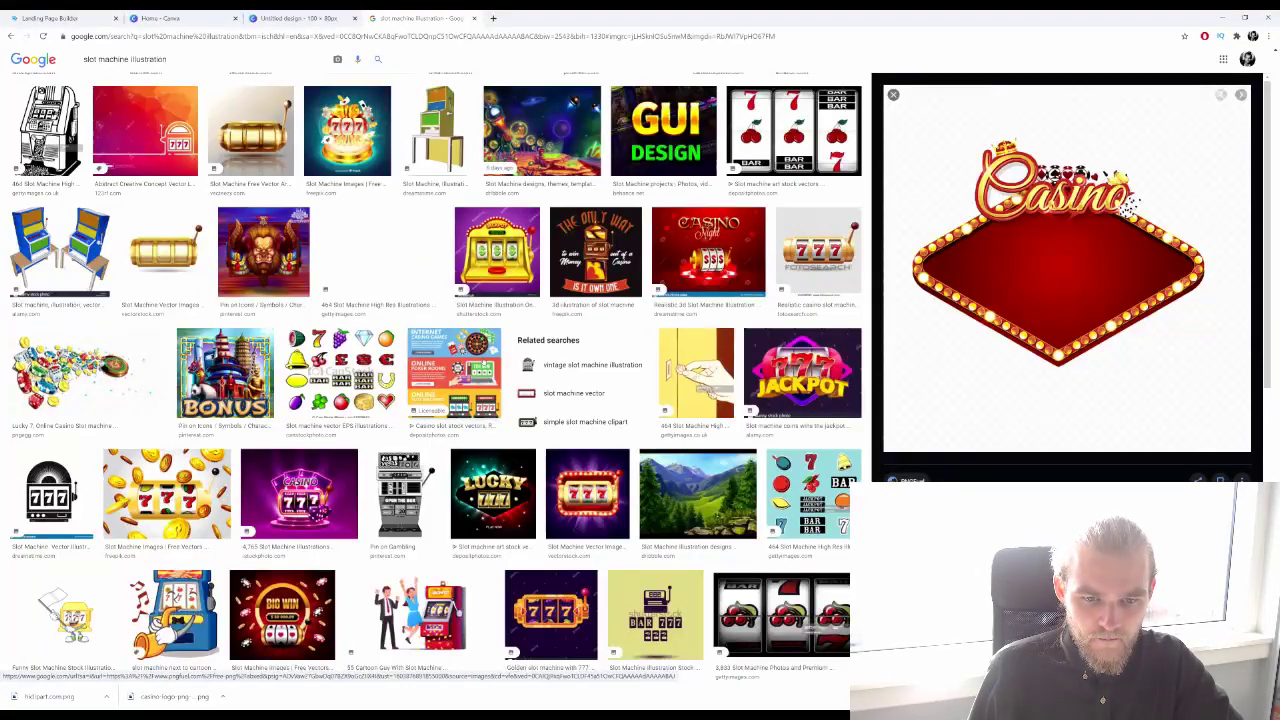
pyautogui.scroll(-2, 483, 361)
pyautogui.scroll(-4, 481, 363)
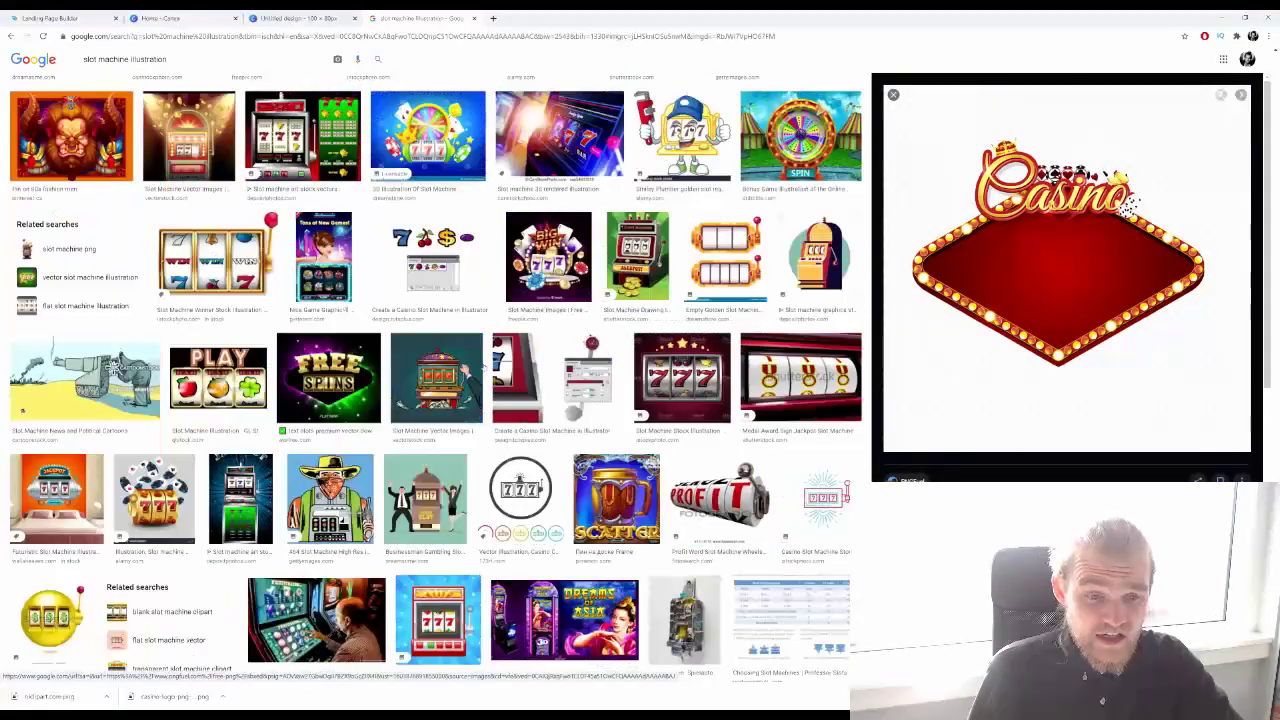
pyautogui.scroll(-4, 483, 366)
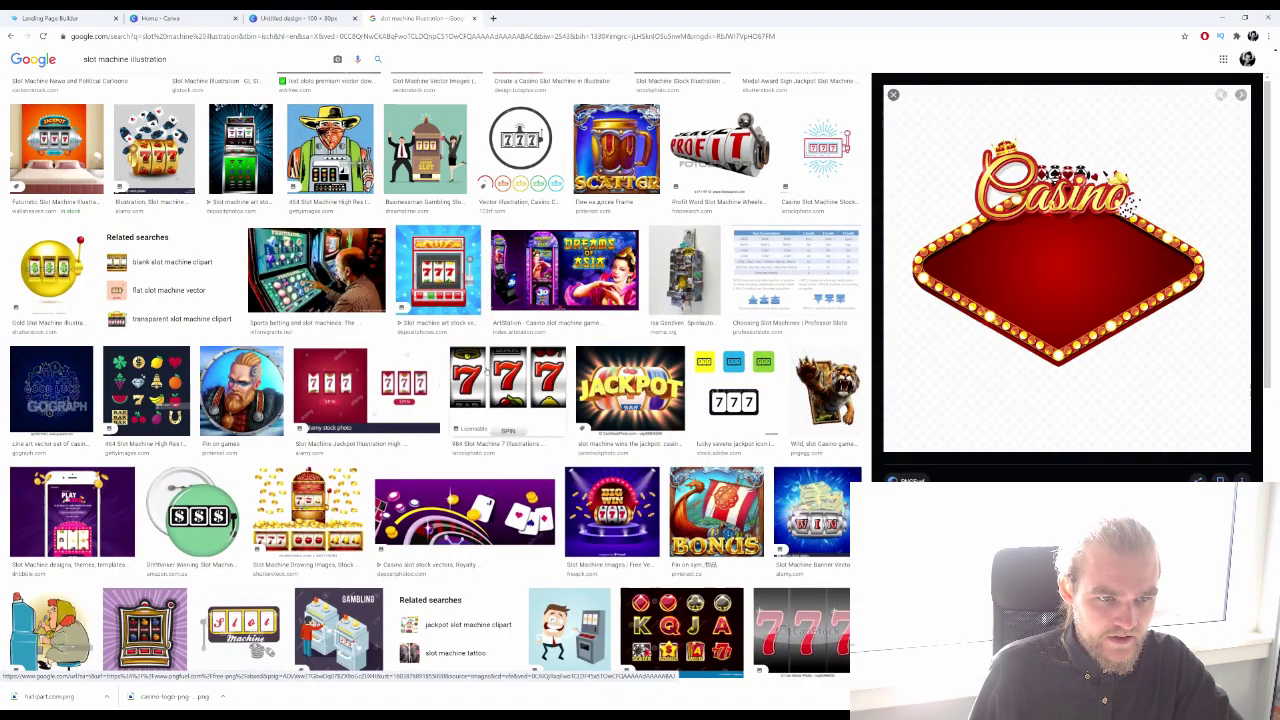
pyautogui.scroll(-3, 366, 395)
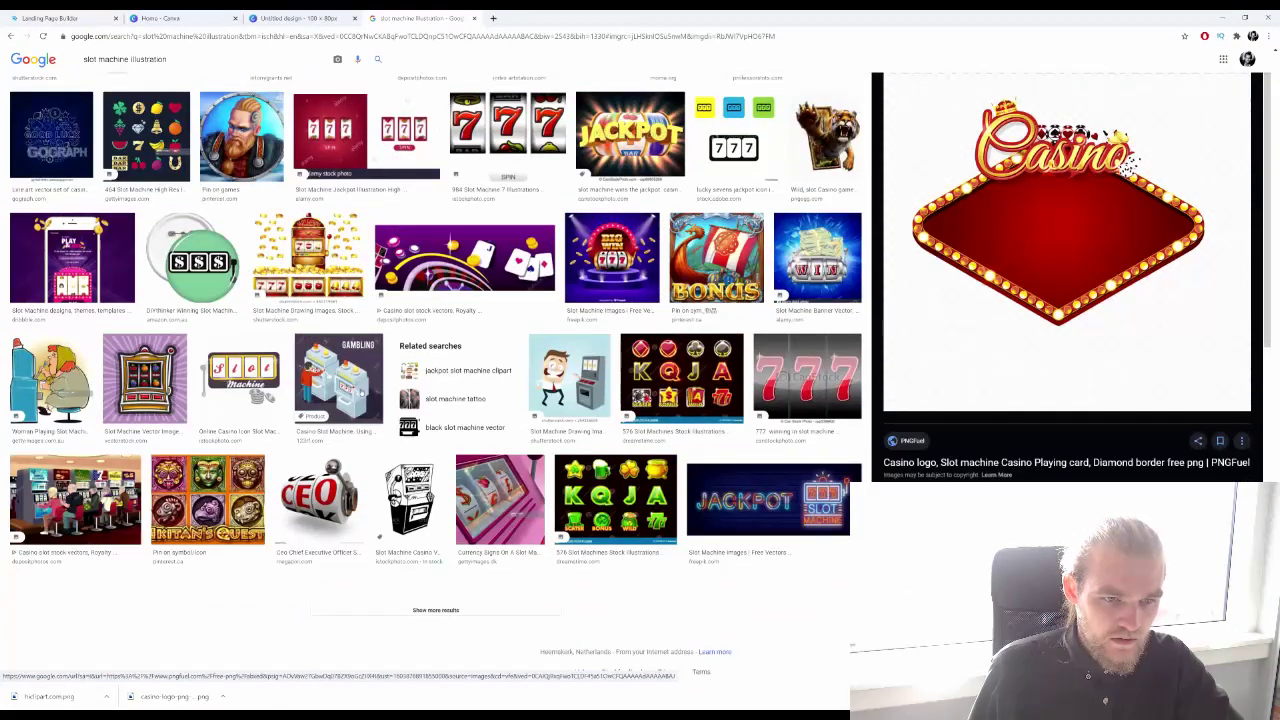
pyautogui.scroll(-15, 436, 342)
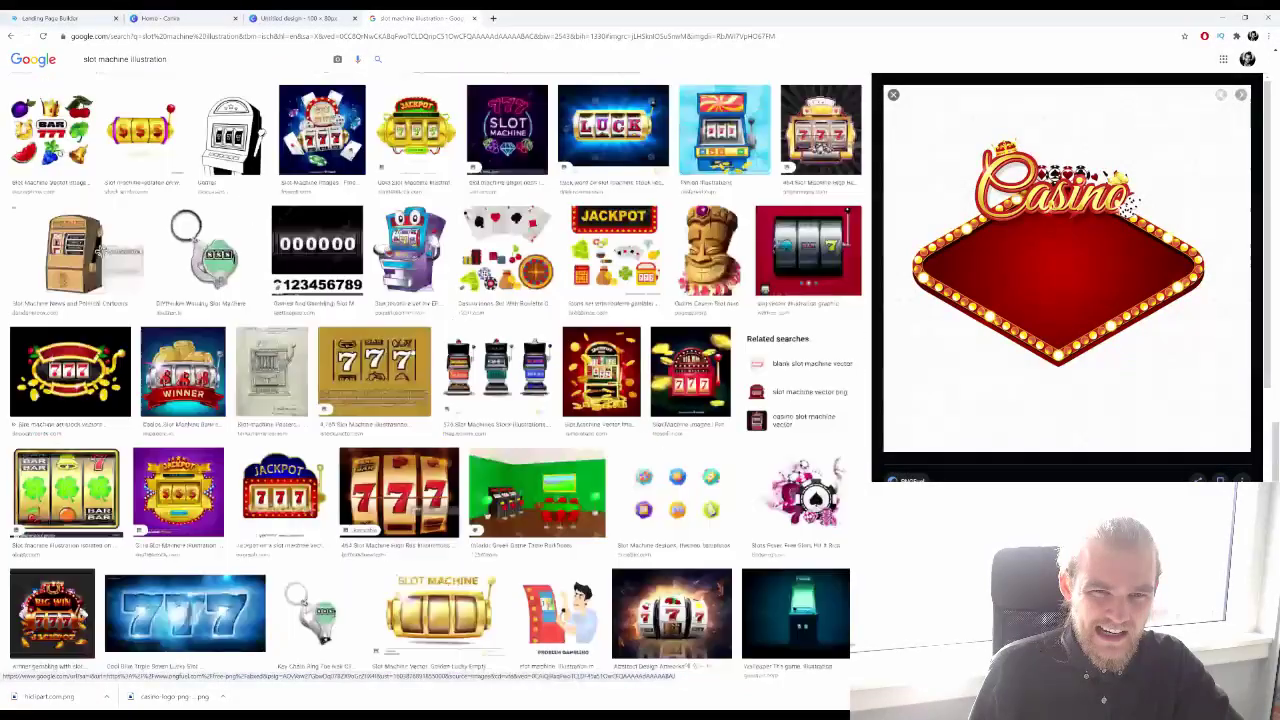
pyautogui.scroll(-20, 402, 353)
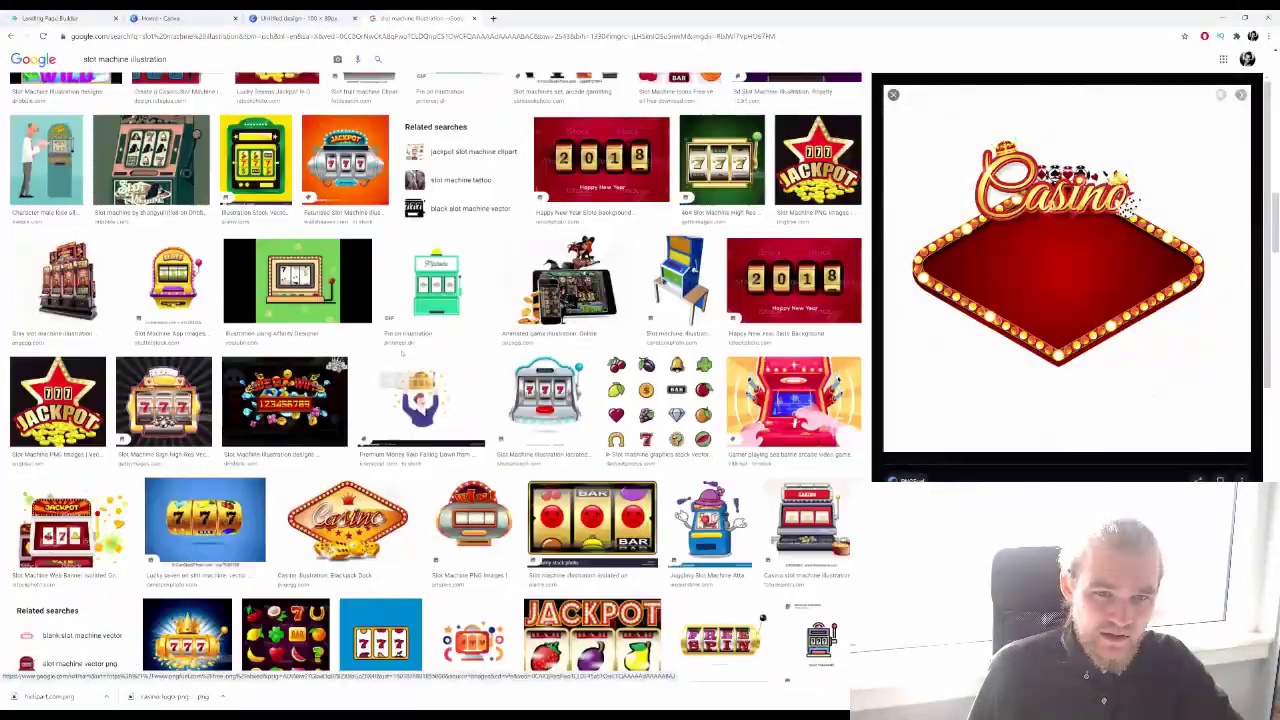
pyautogui.scroll(-10, 402, 353)
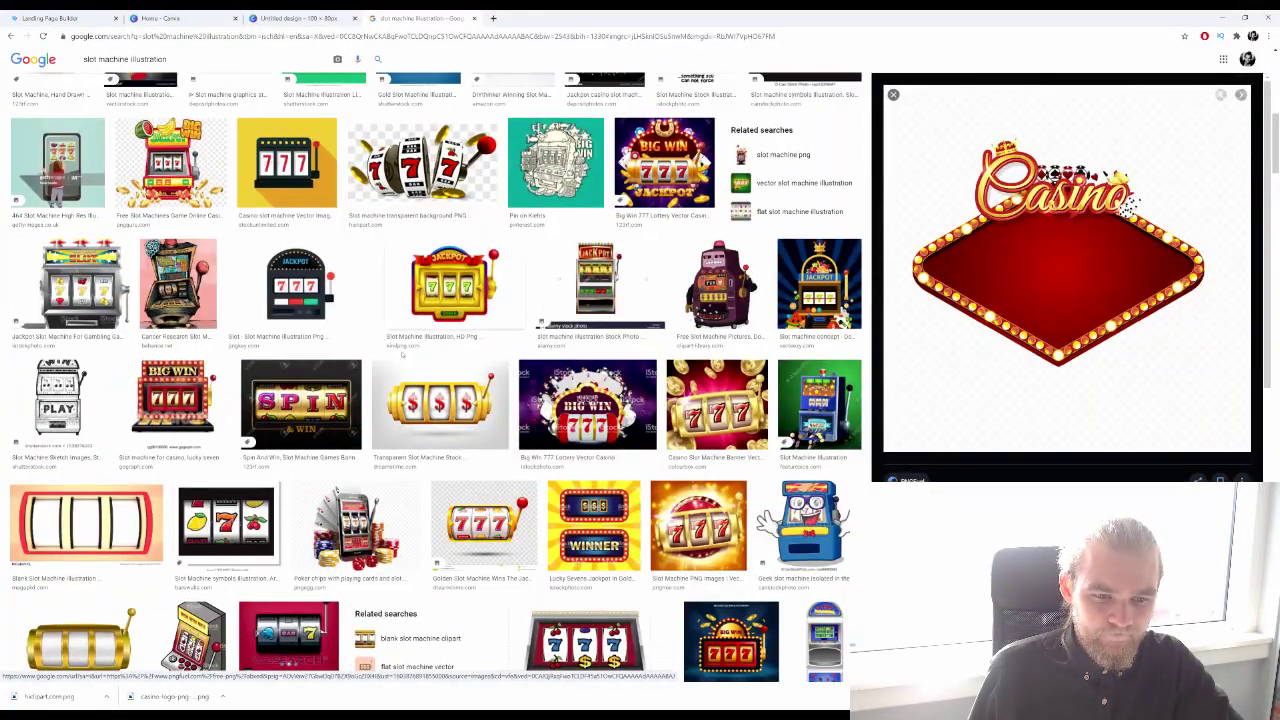
pyautogui.scroll(4, 402, 353)
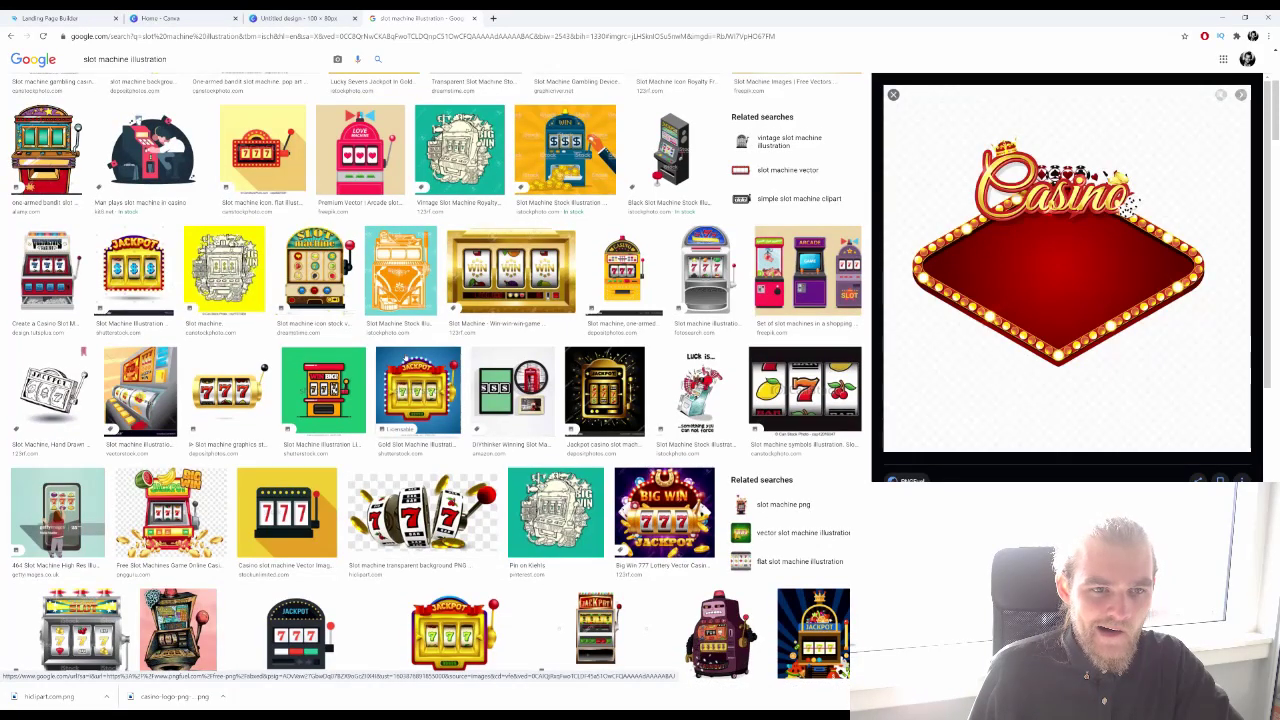
pyautogui.scroll(5, 201, 342)
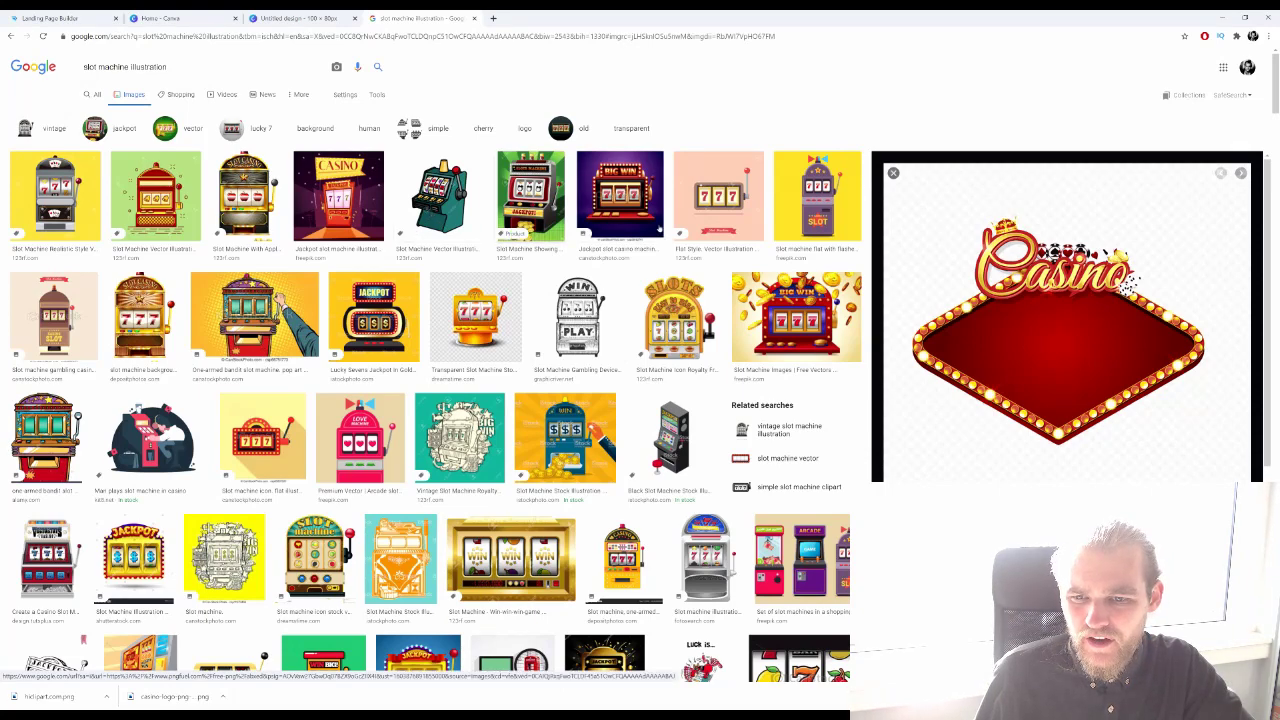
pyautogui.scroll(-1, 910, 395)
pyautogui.scroll(-6, 910, 395)
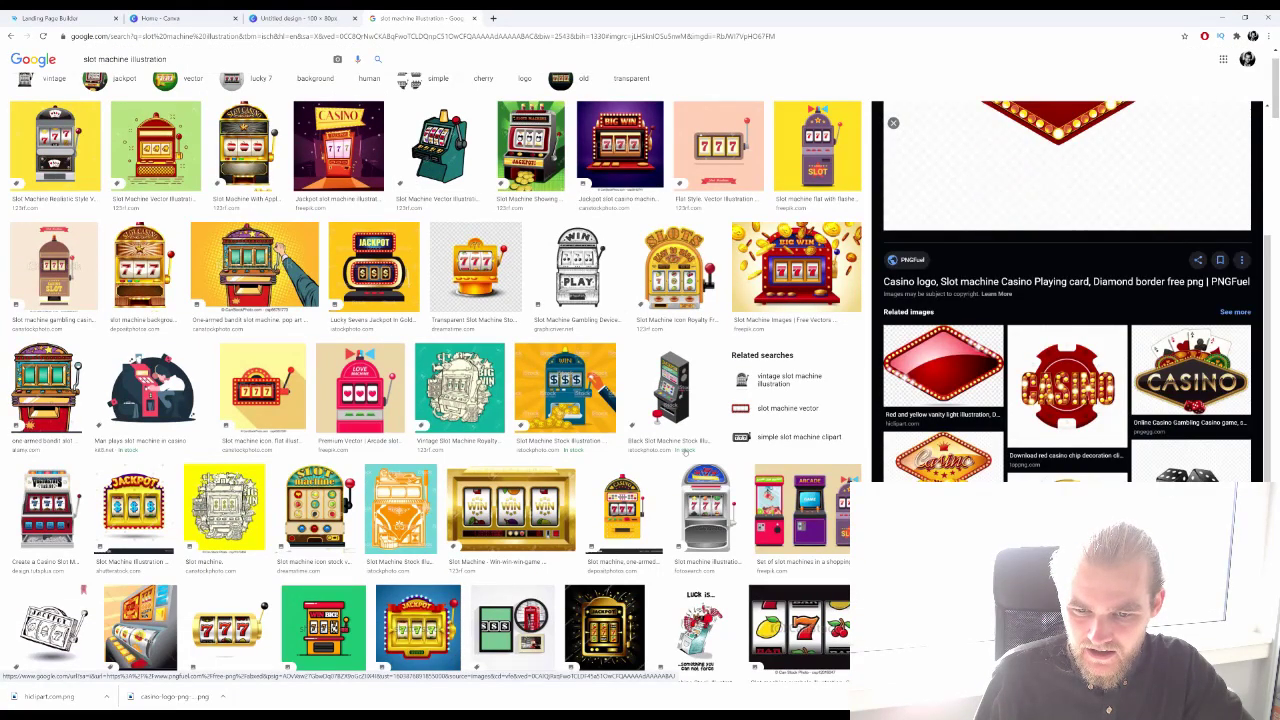
pyautogui.scroll(6, 436, 380)
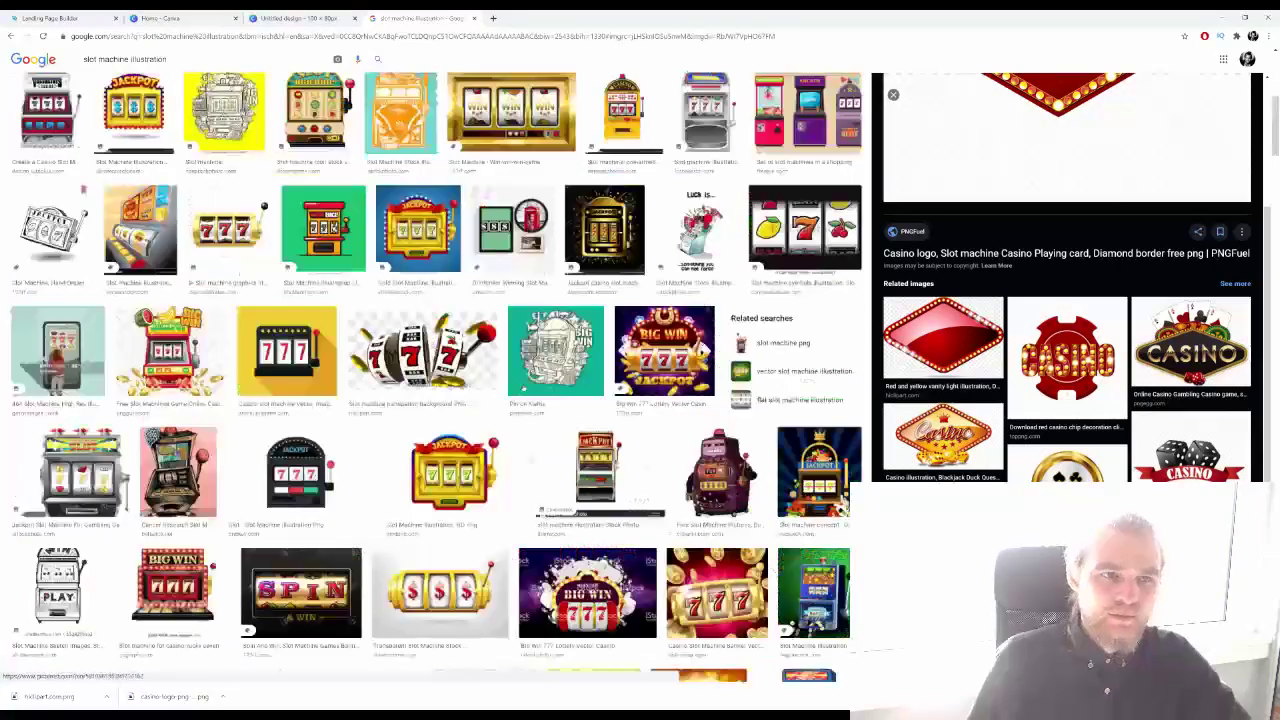
# Change the image search query to "slot machine 777" and run the search
pyautogui.doubleClick(168, 67)
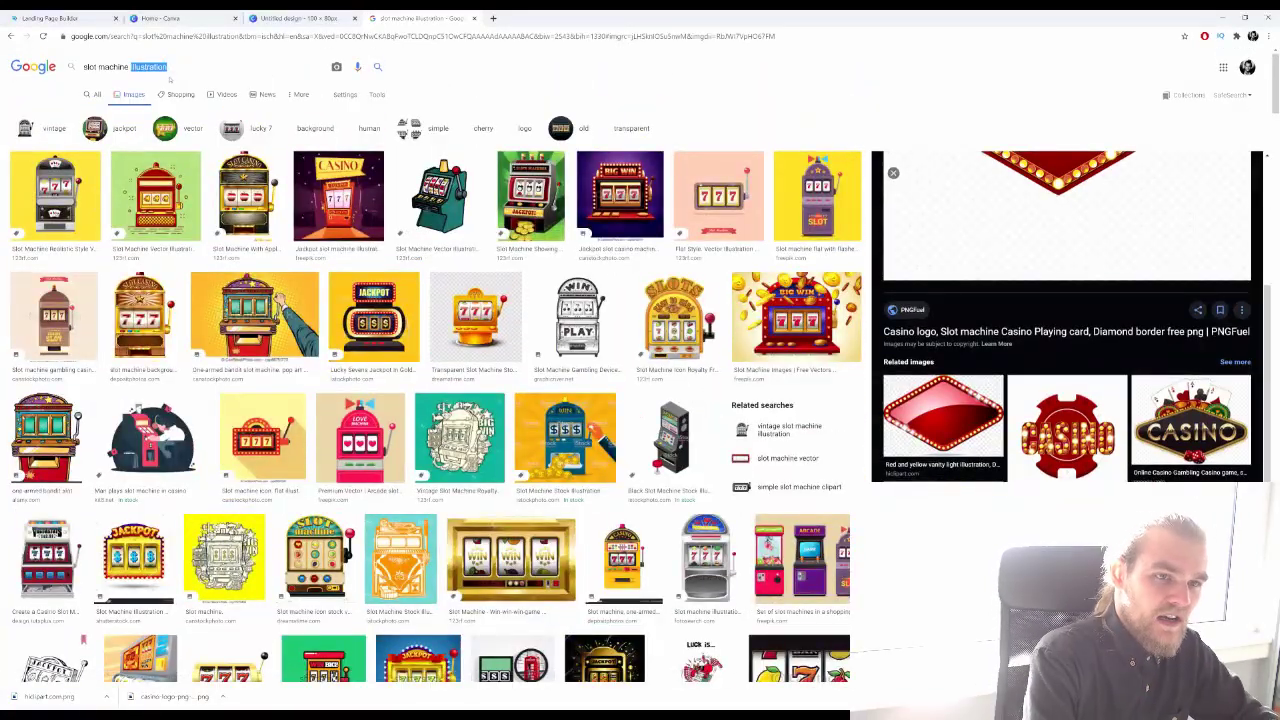
pyautogui.write('777')
pyautogui.press('Return')
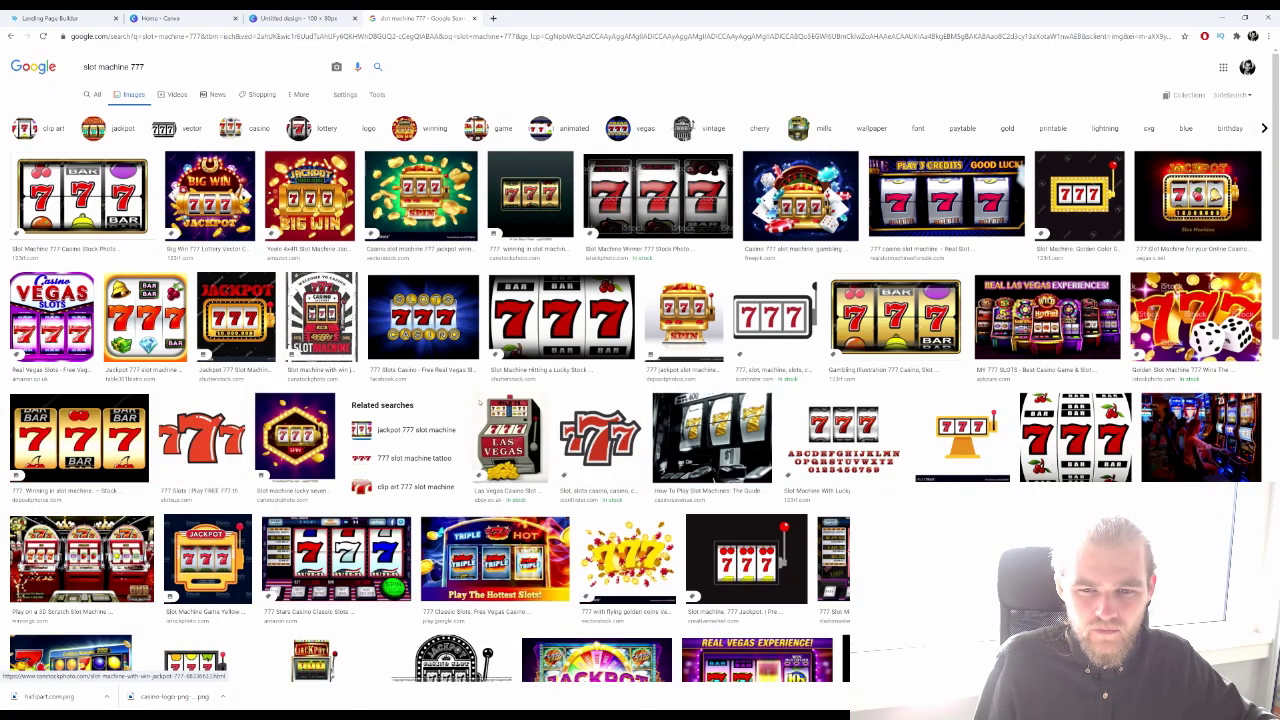
# Browse the "slot machine 777" image results and open the preview of the black-and-white 777 slot machine icon with a handle
pyautogui.scroll(-1, 479, 402)
pyautogui.scroll(-1, 510, 399)
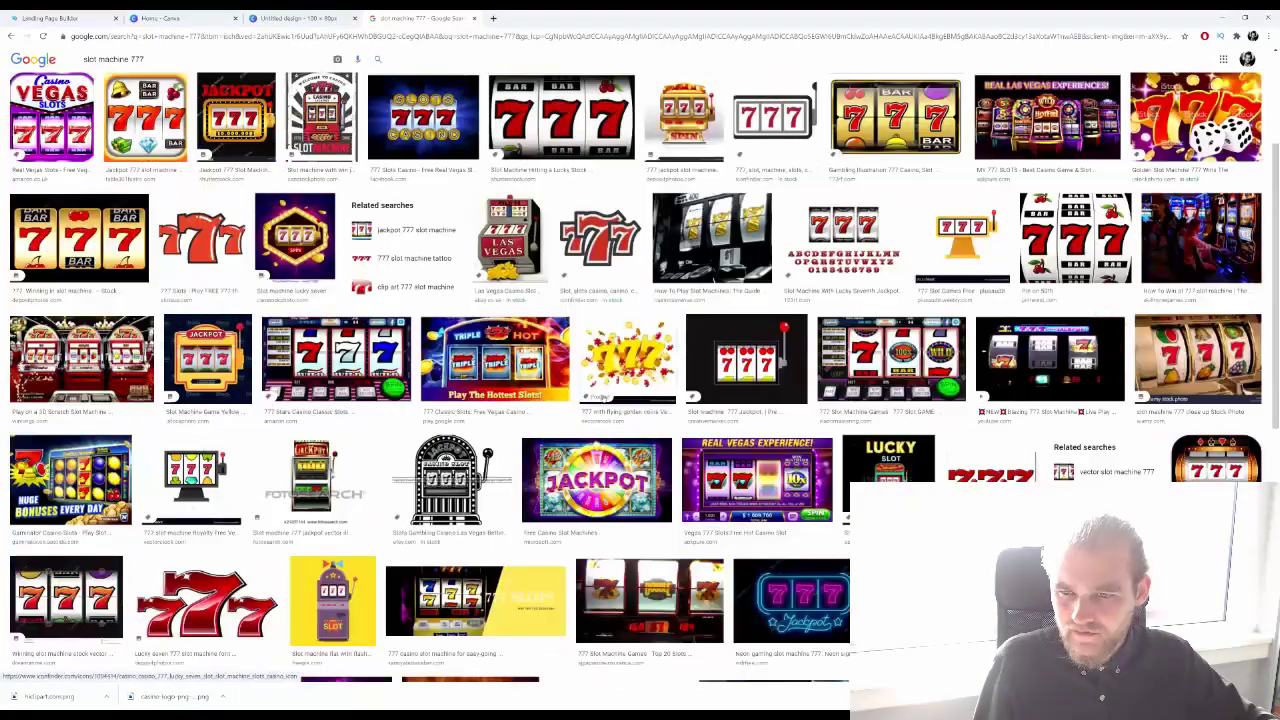
pyautogui.scroll(-1, 510, 399)
pyautogui.scroll(-1, 510, 399)
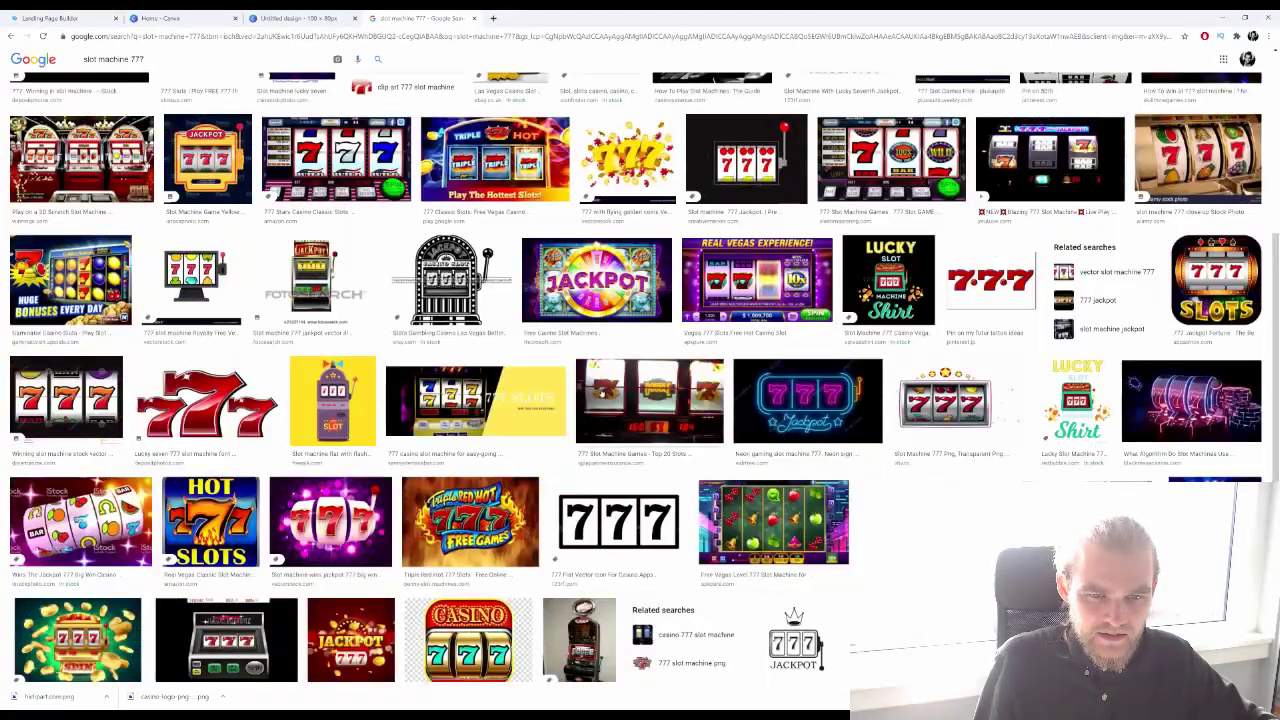
pyautogui.scroll(-2, 587, 388)
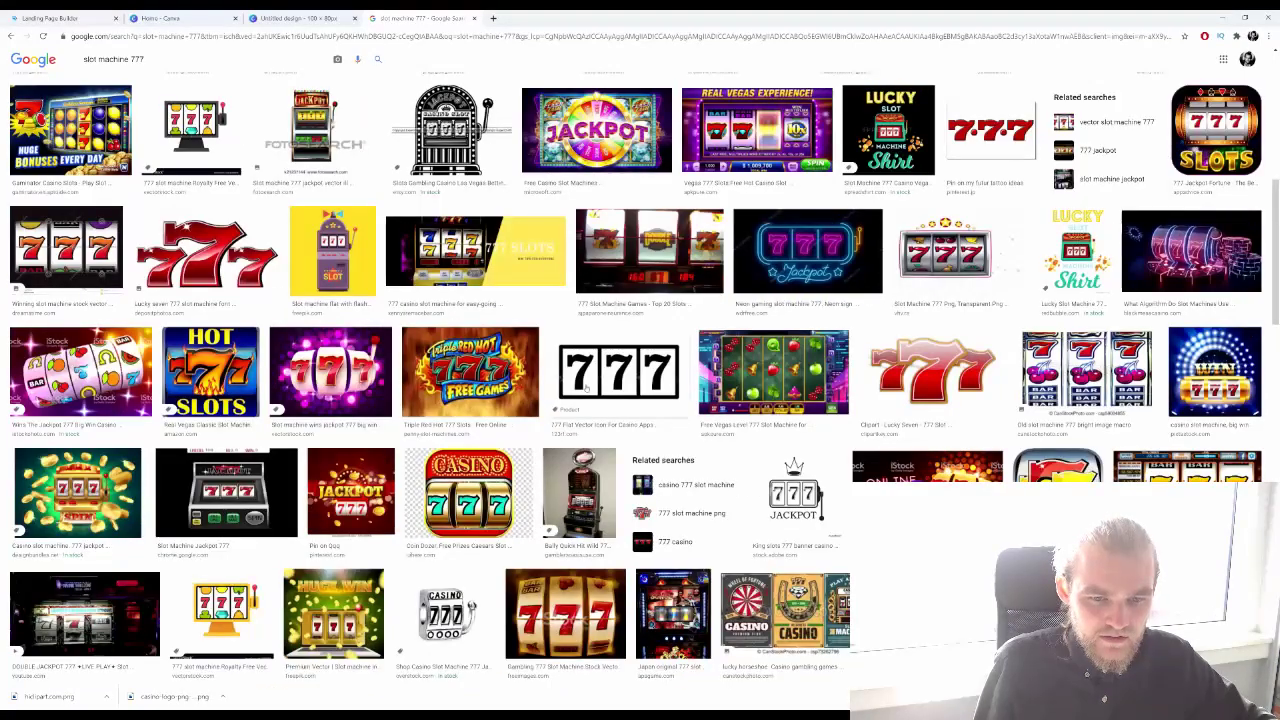
pyautogui.scroll(-3, 586, 388)
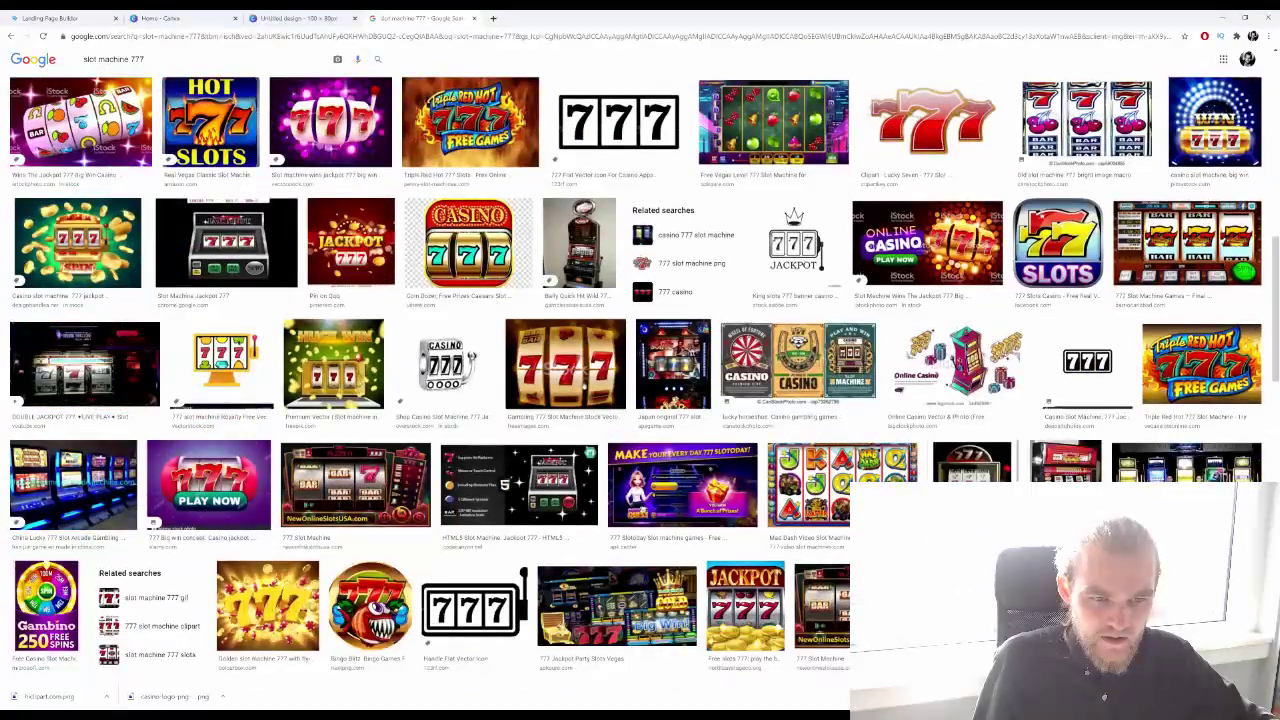
pyautogui.scroll(-2, 578, 386)
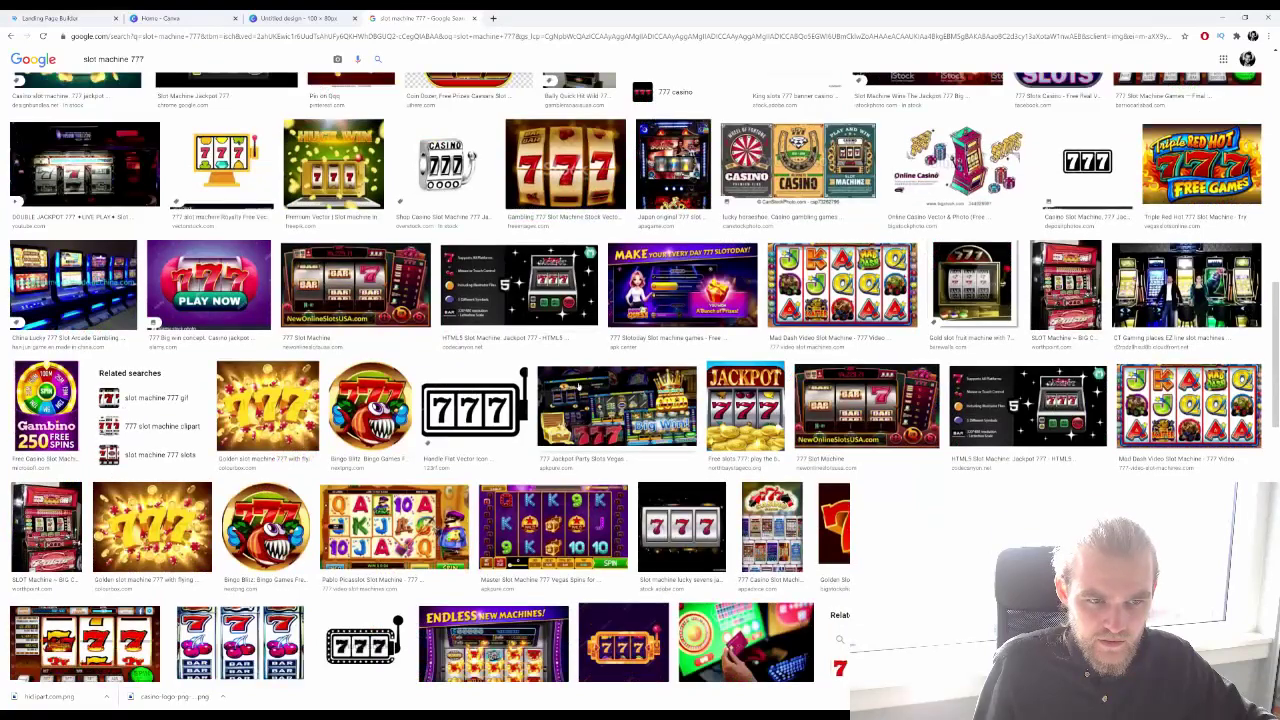
pyautogui.click(492, 418)
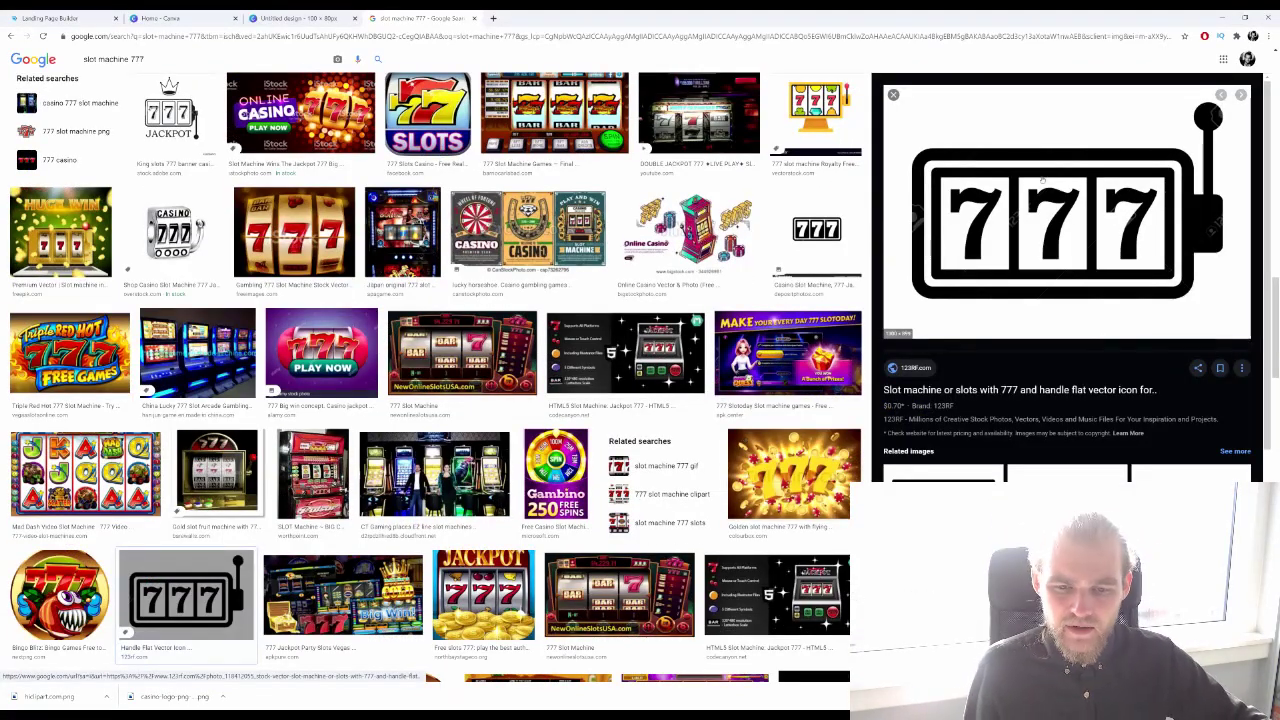
# Browse further through the "slot machine 777" image results and open the preview of the golden 777 slot machine from Freepik
pyautogui.scroll(-3, 898, 290)
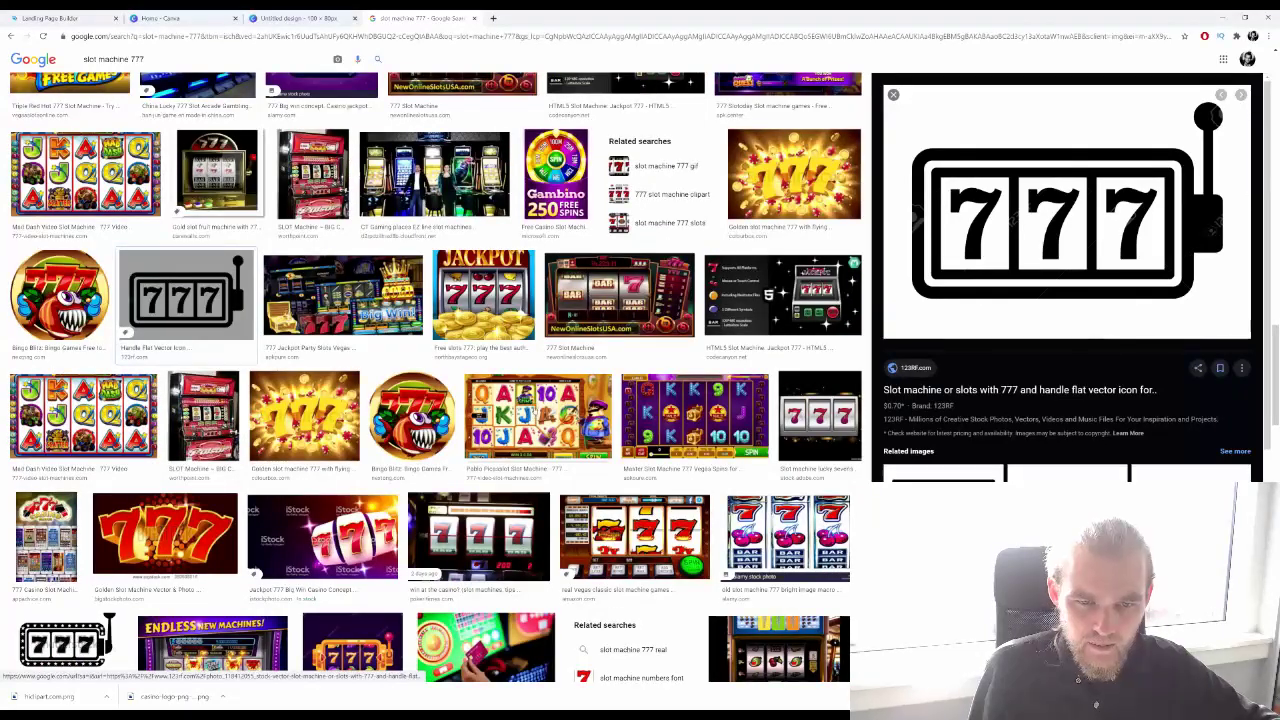
pyautogui.scroll(-5, 436, 374)
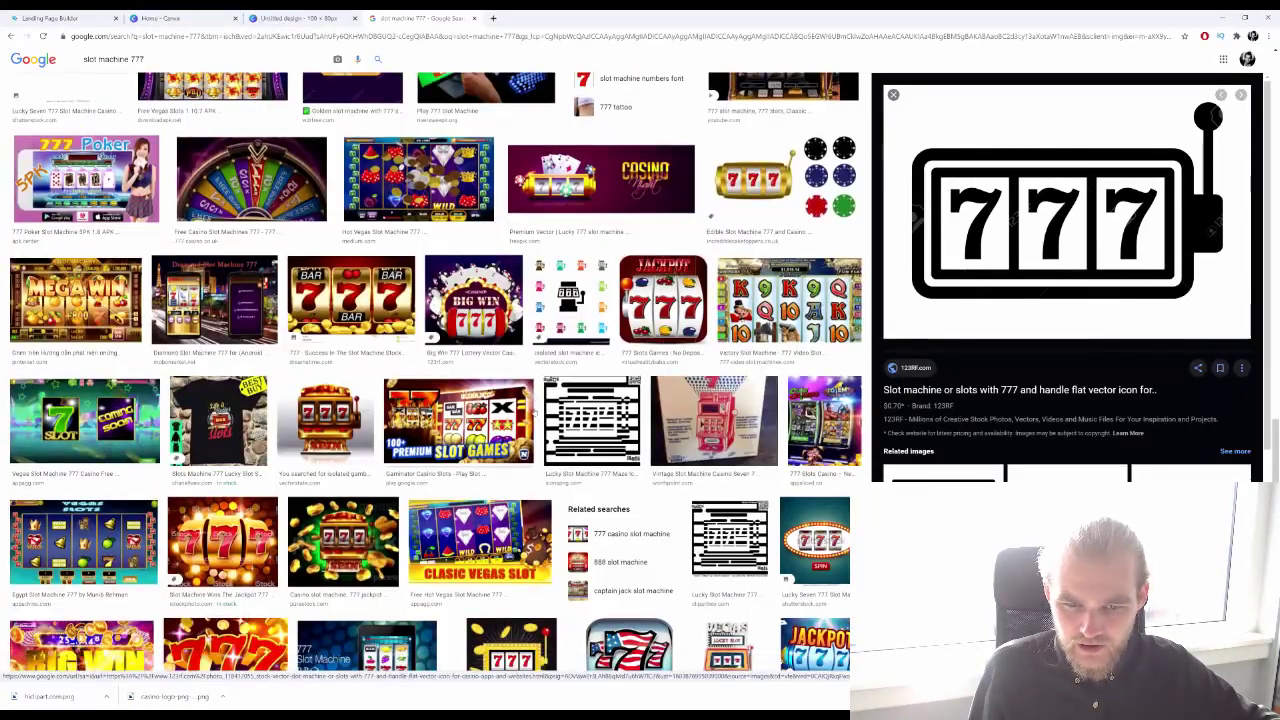
pyautogui.scroll(-2, 534, 410)
pyautogui.scroll(-3, 533, 410)
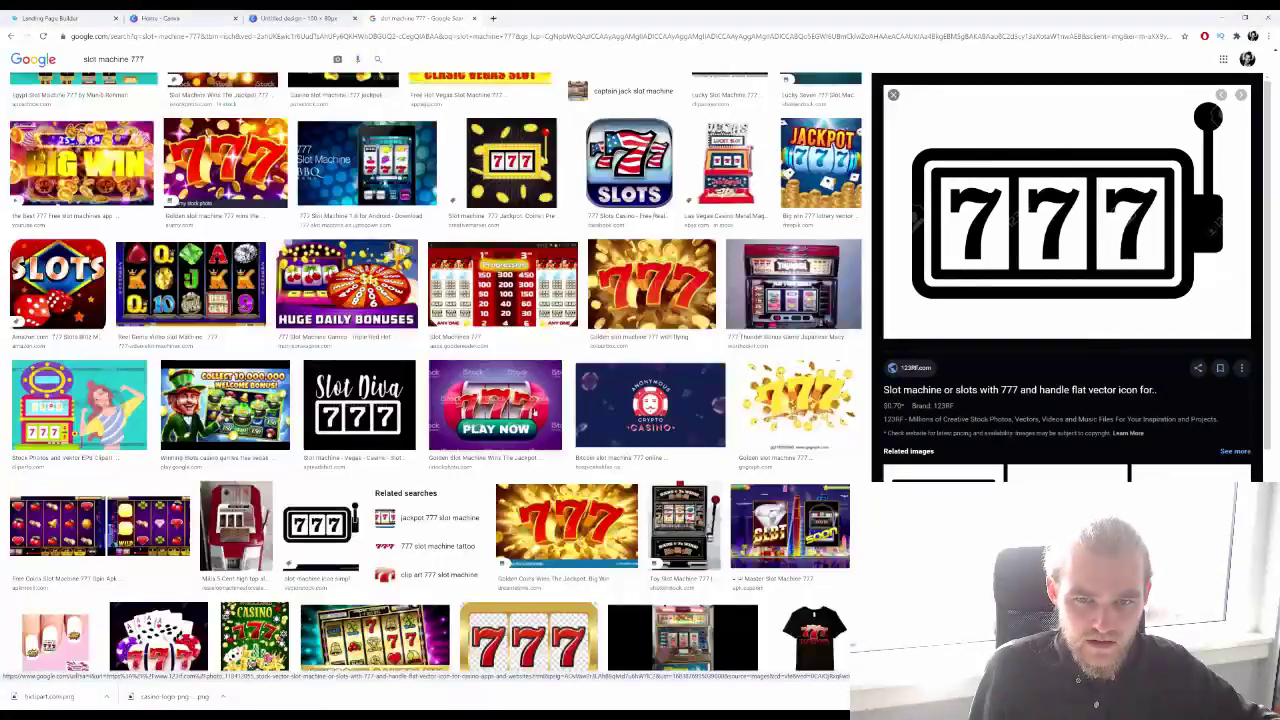
pyautogui.scroll(-4, 535, 410)
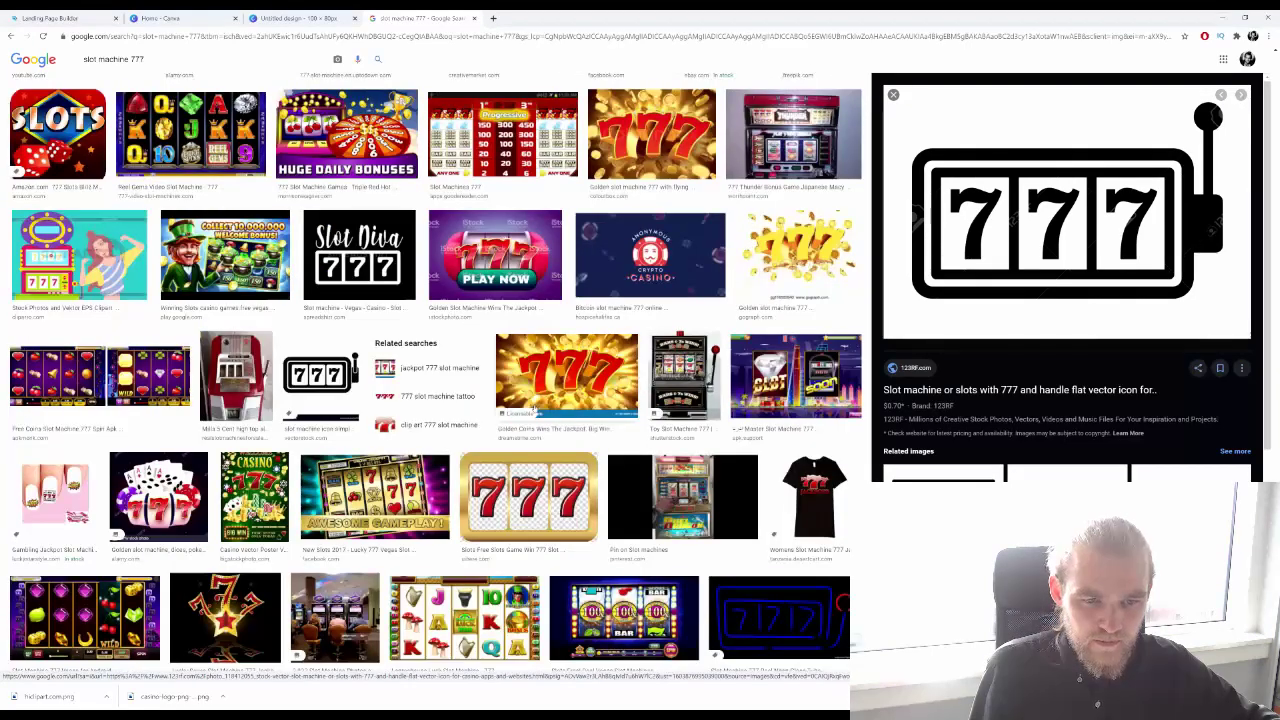
pyautogui.scroll(-6, 534, 412)
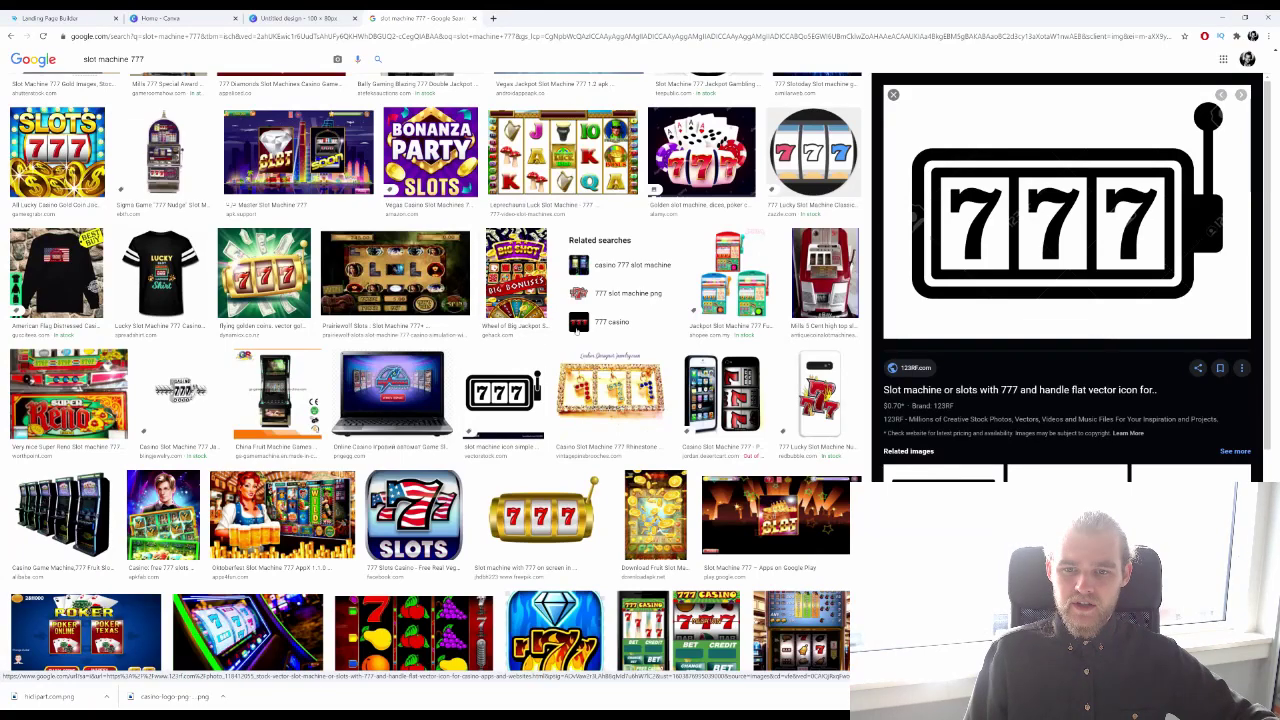
pyautogui.scroll(-3, 531, 340)
pyautogui.scroll(-1, 564, 360)
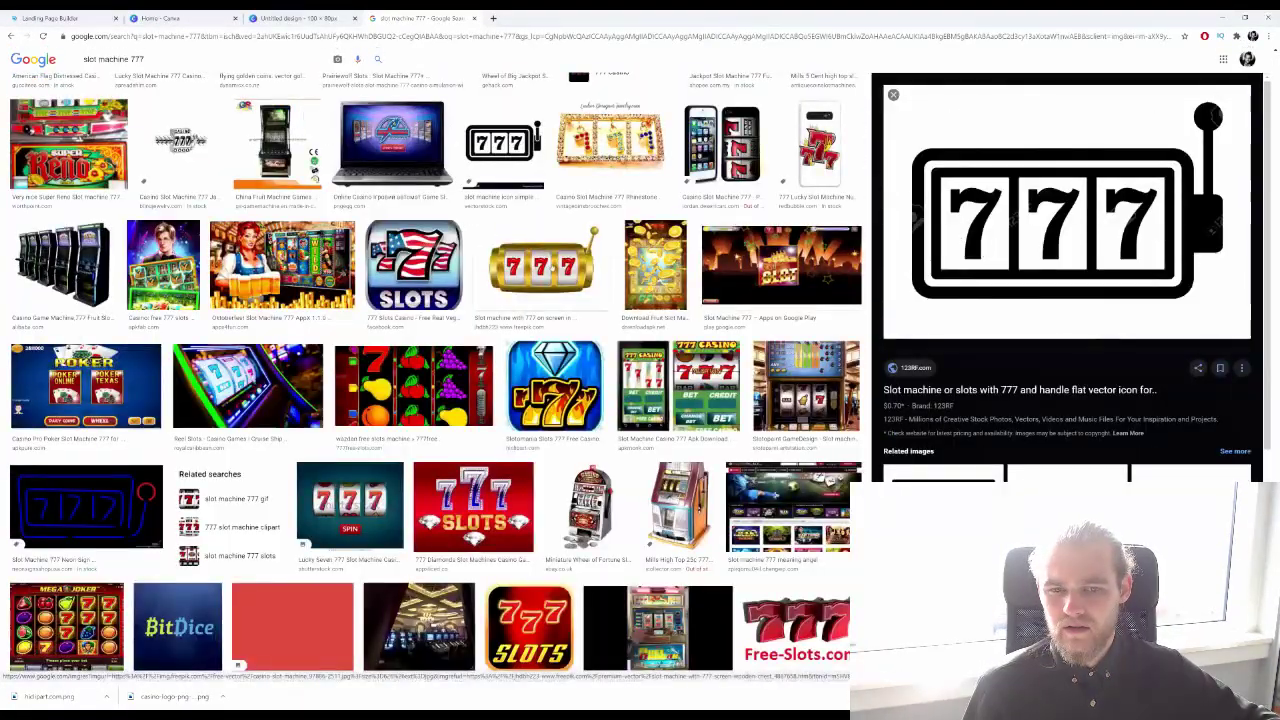
pyautogui.click(541, 265)
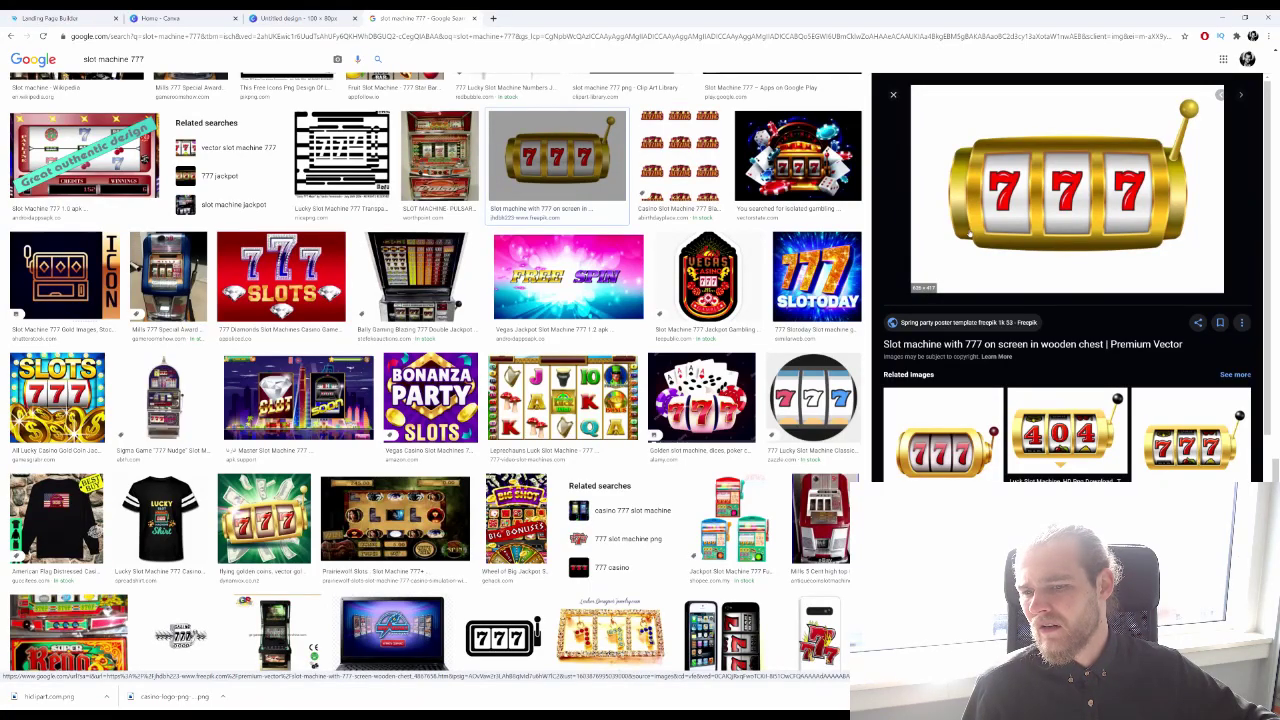
# Change the image search query to "slot machine 777 transparent" and run the search
pyautogui.scroll(-15, 436, 372)
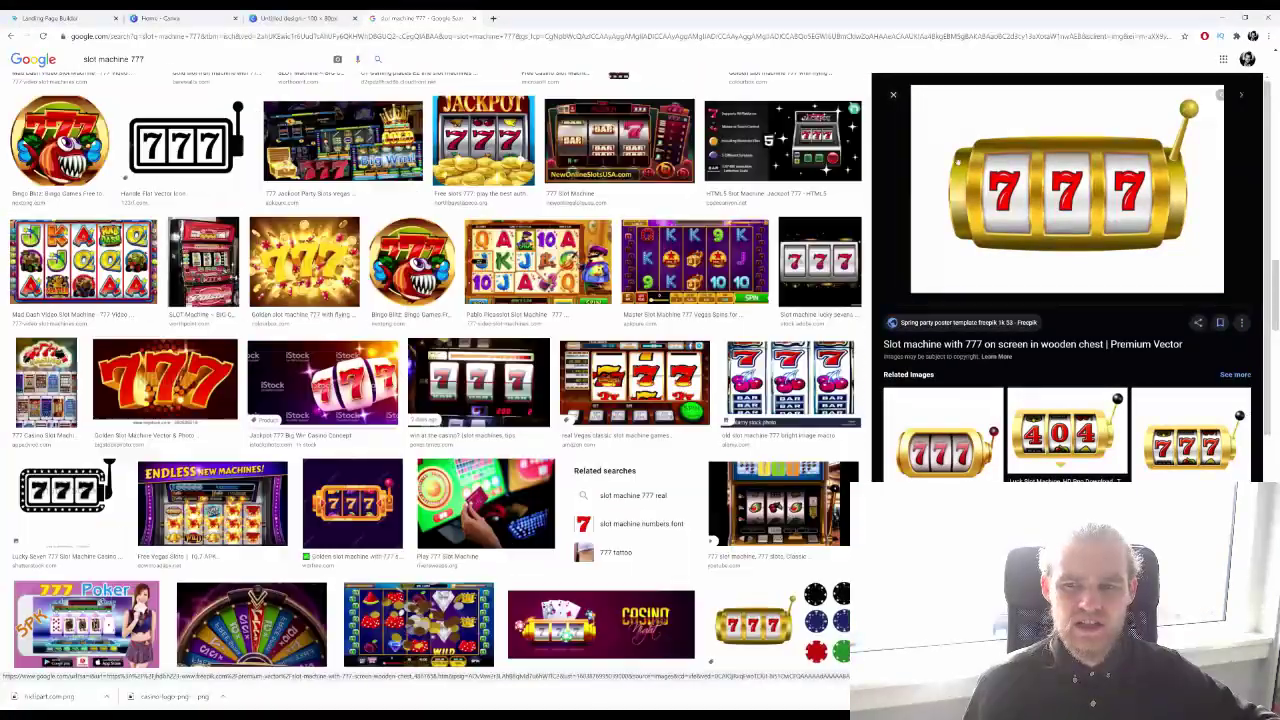
pyautogui.scroll(4, 436, 372)
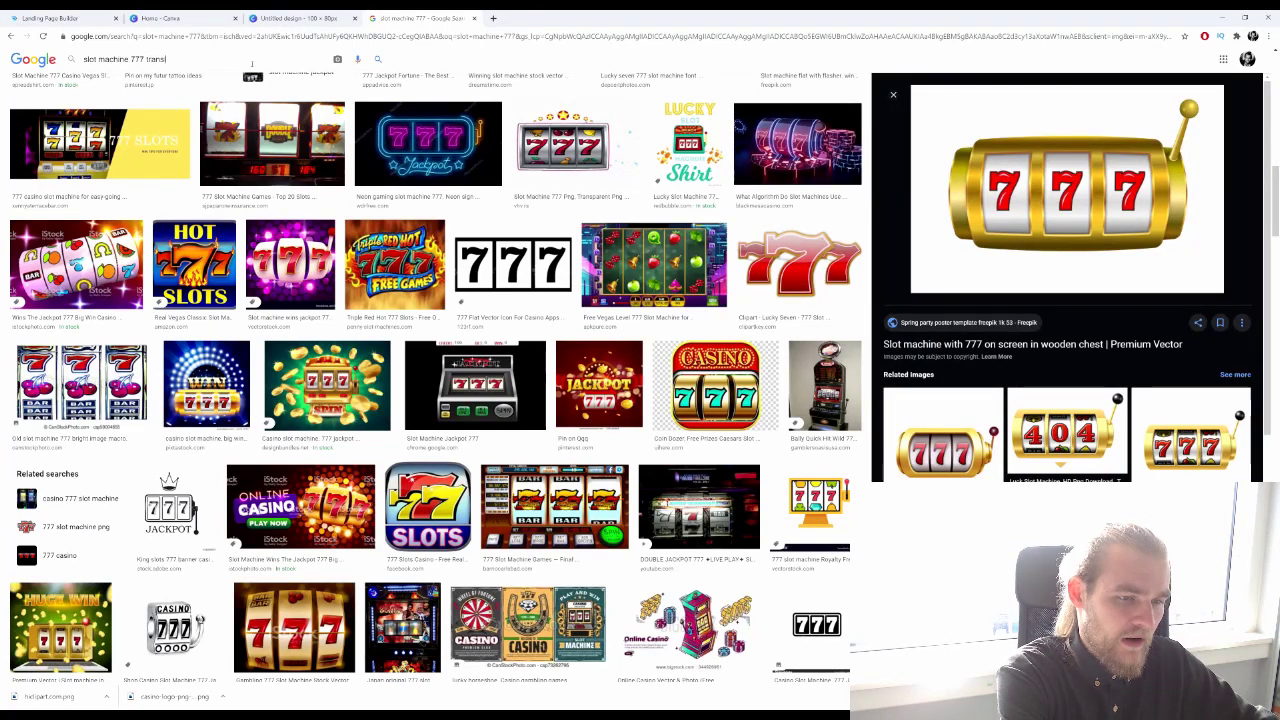
pyautogui.press('Return')
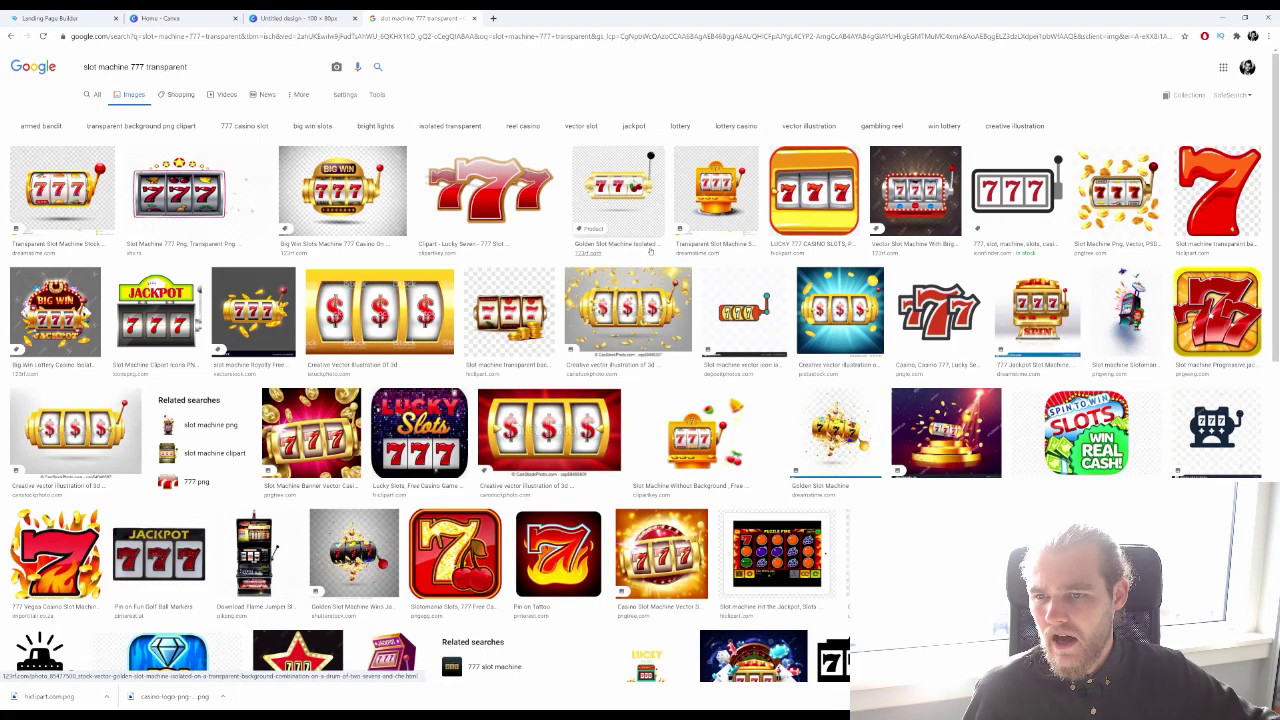
# Open the first result's Dreamstime page, inspect the orange 777 machine and the golden one with flying coins, and close the page
pyautogui.scroll(-1, 654, 251)
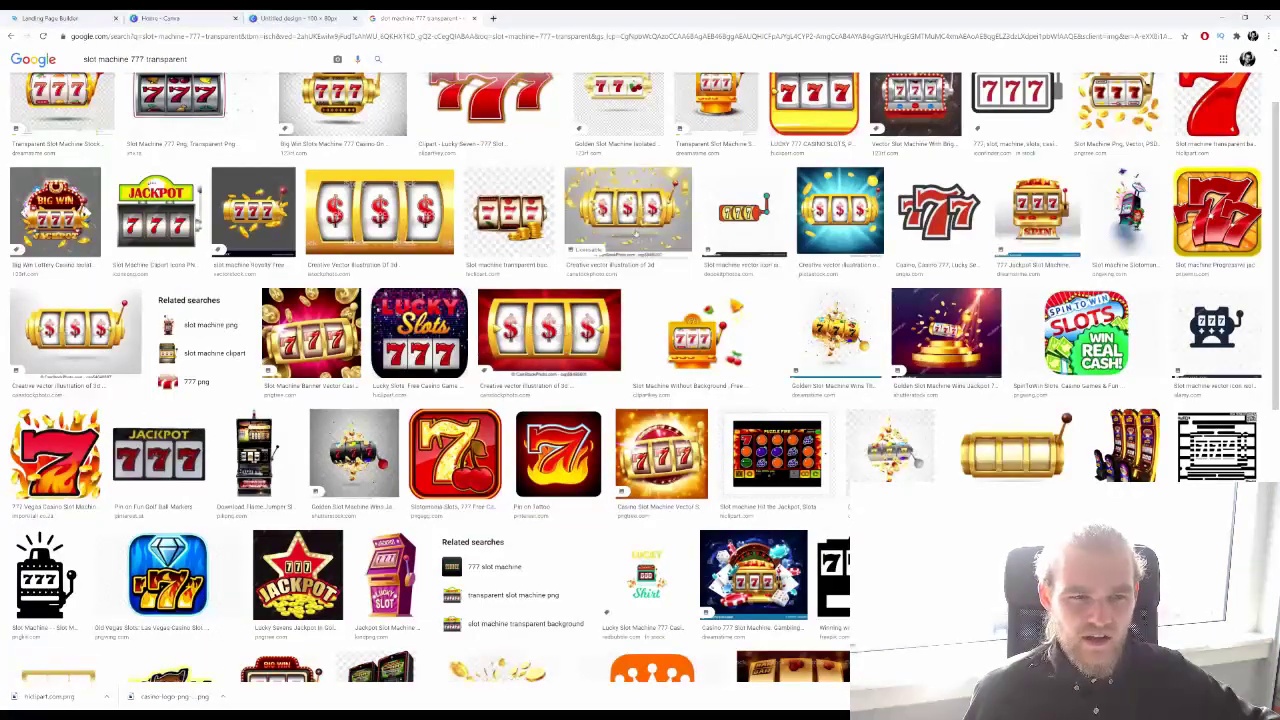
pyautogui.scroll(1, 226, 330)
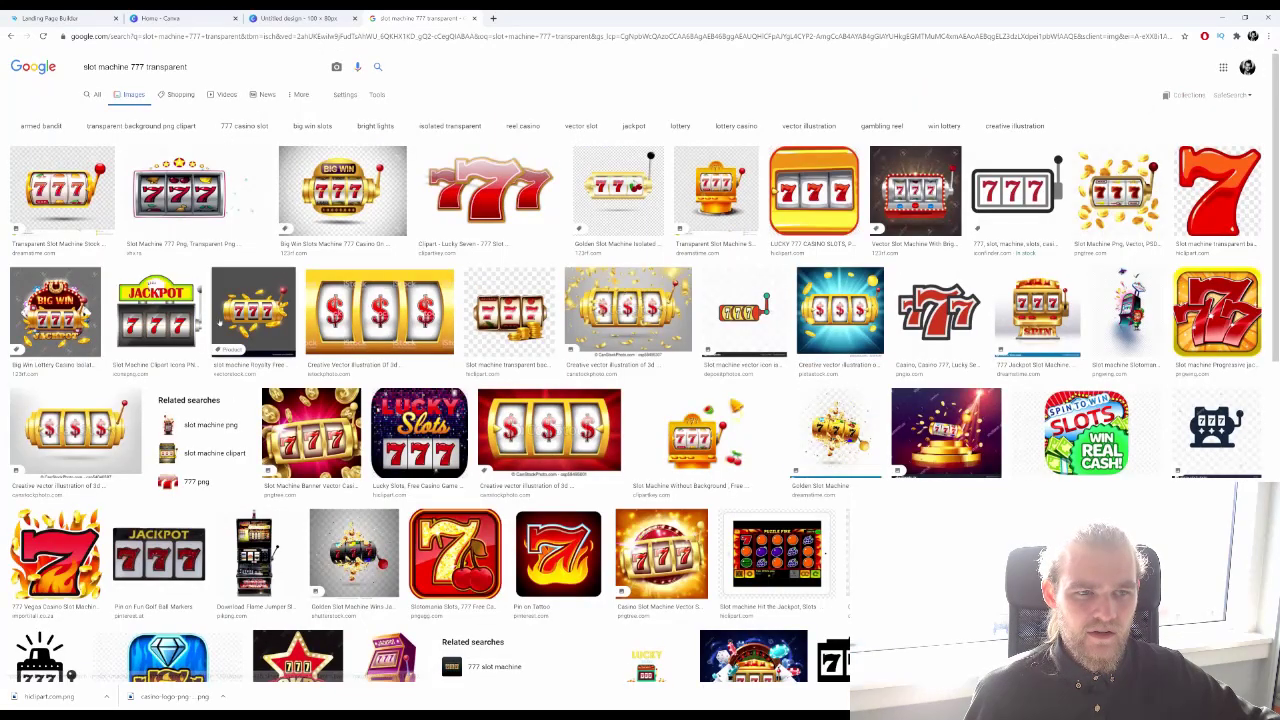
pyautogui.click(62, 190)
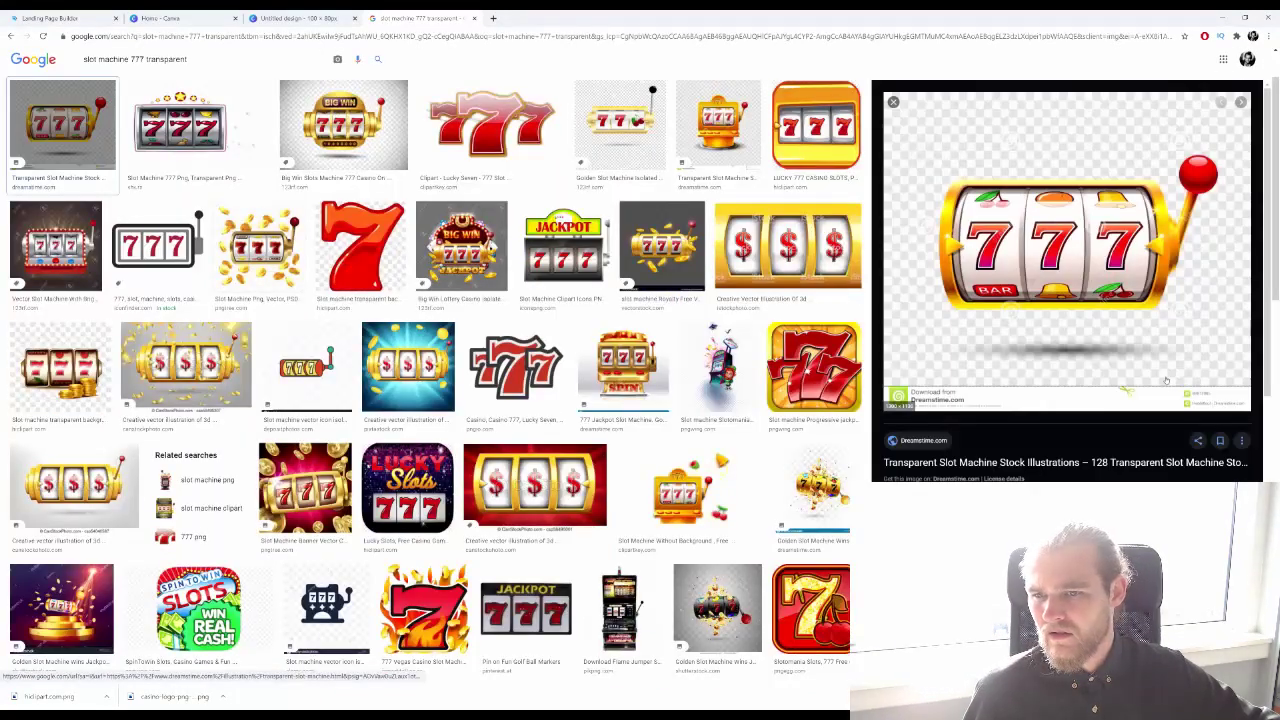
pyautogui.click(1122, 312)
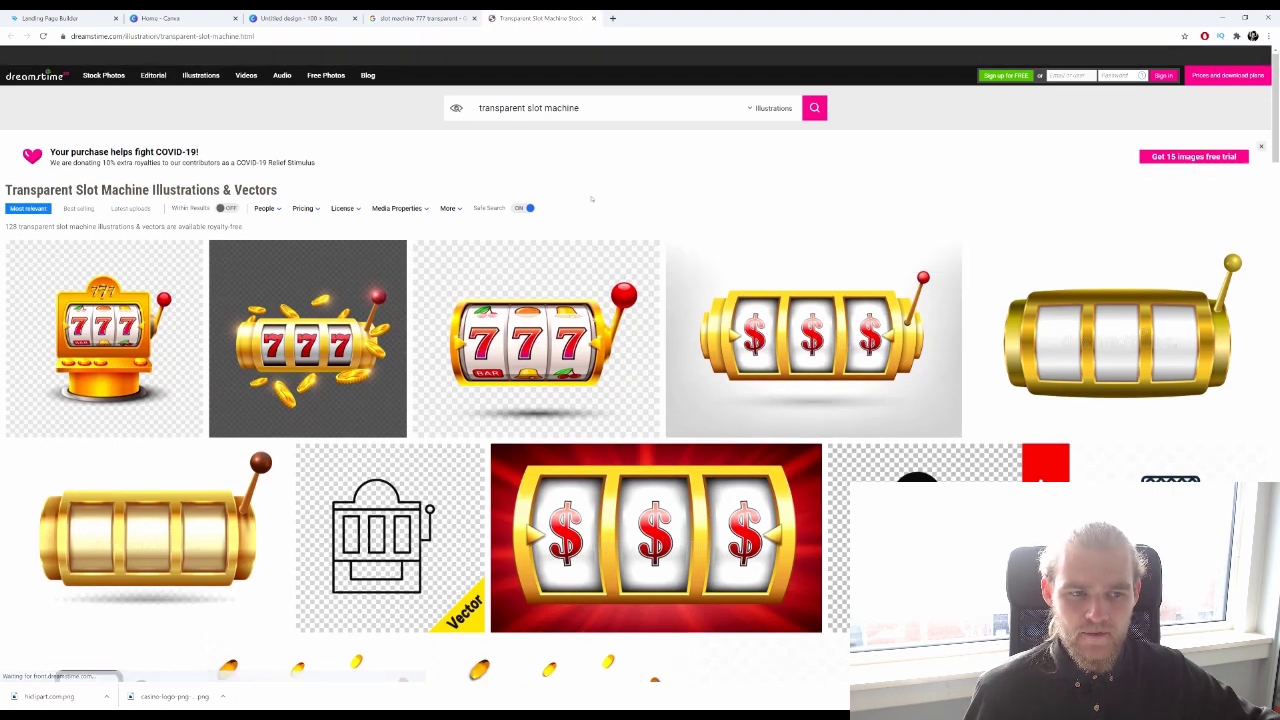
pyautogui.click(197, 432)
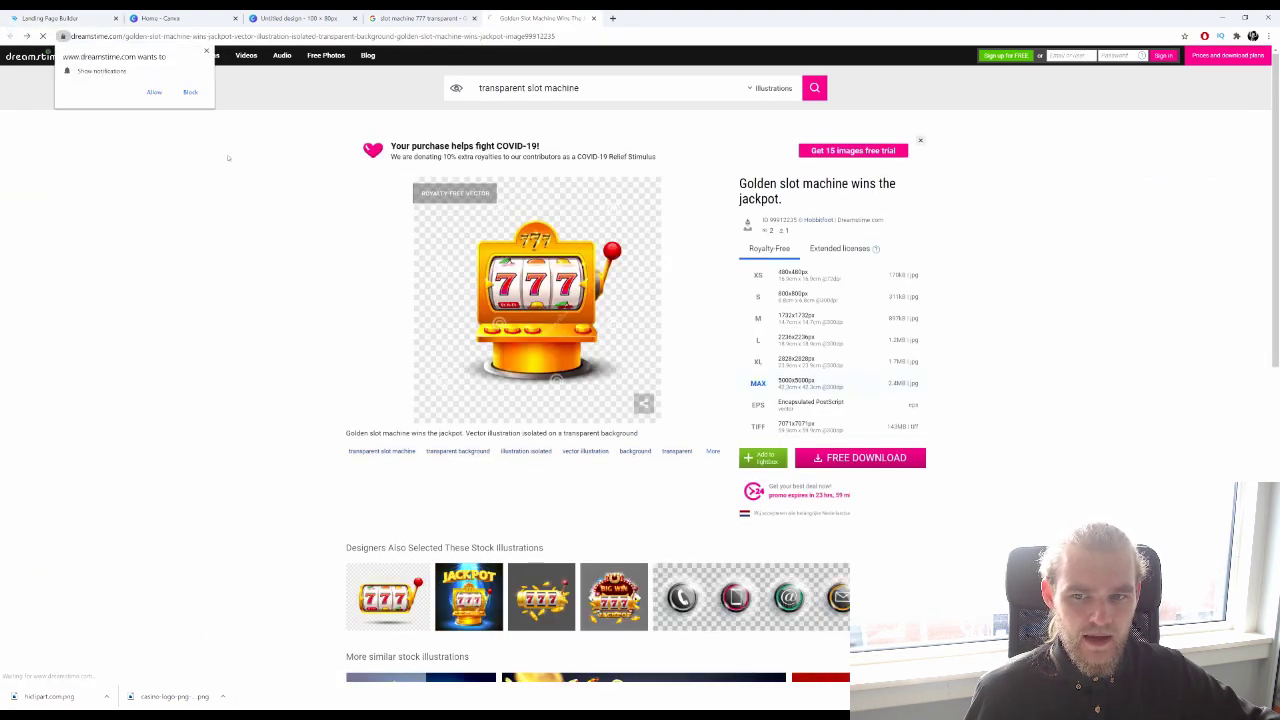
pyautogui.hotkey('alt', 'Left')
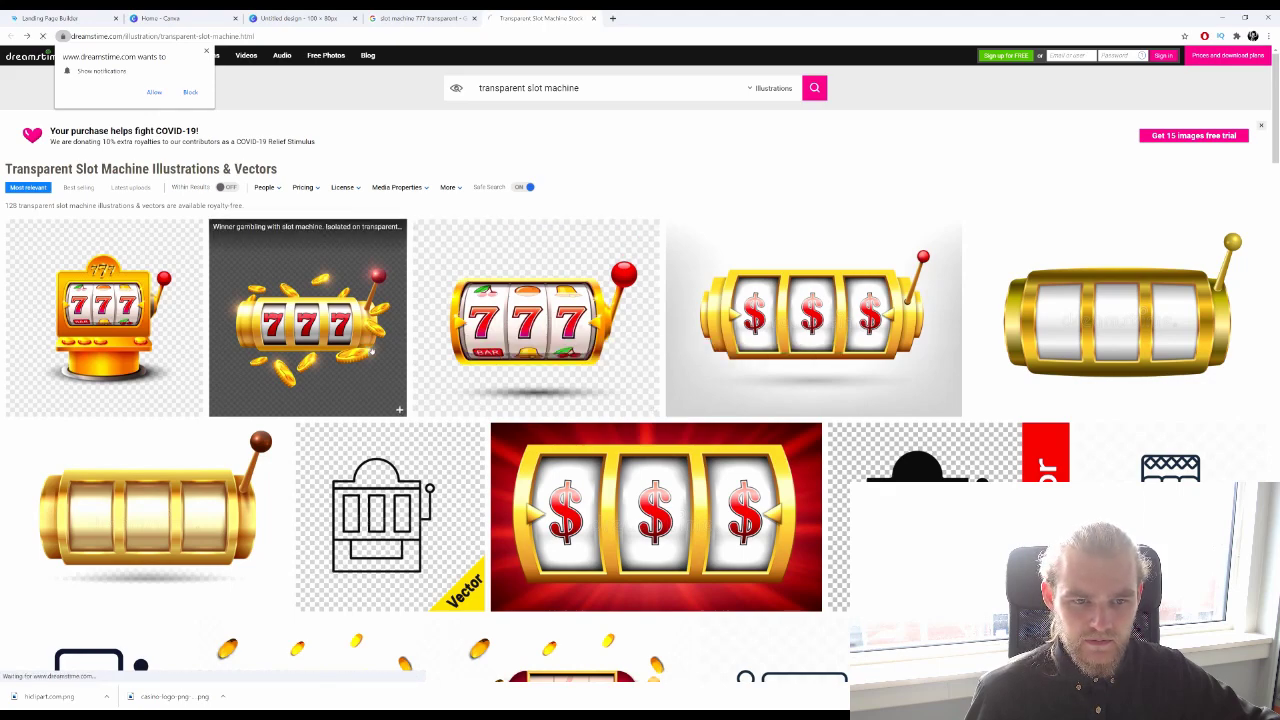
pyautogui.click(308, 320)
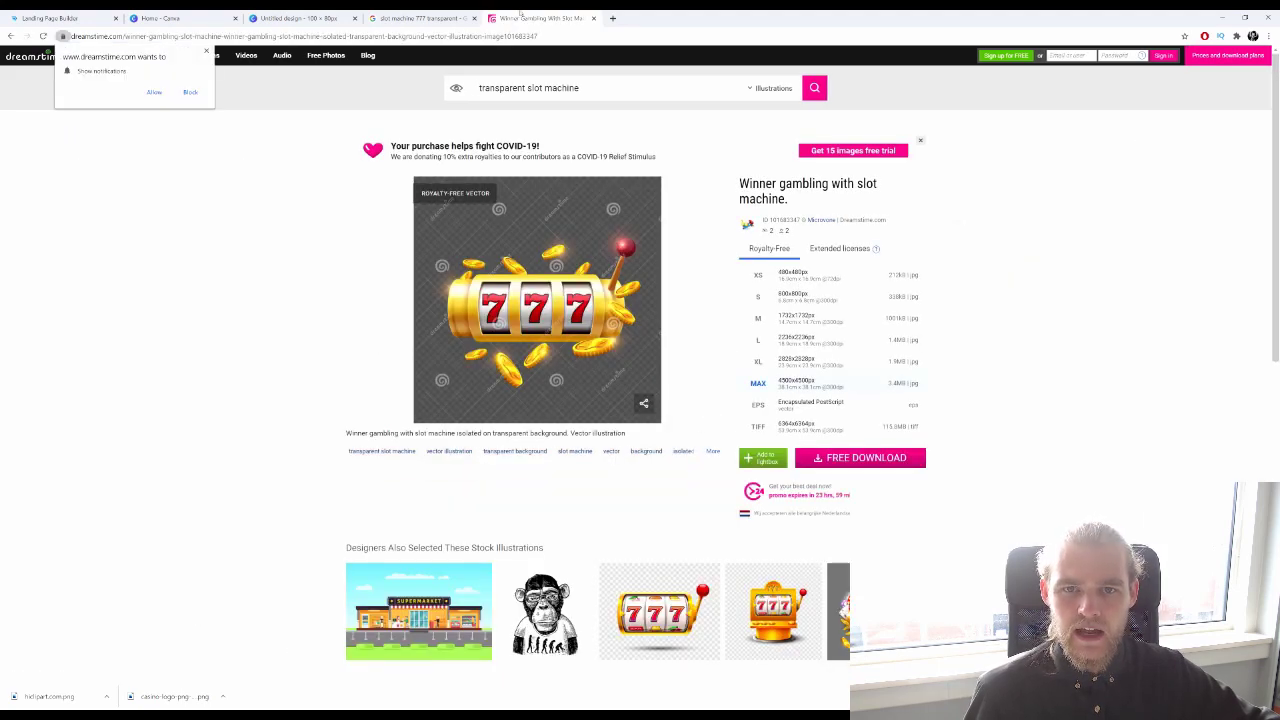
pyautogui.click(591, 18)
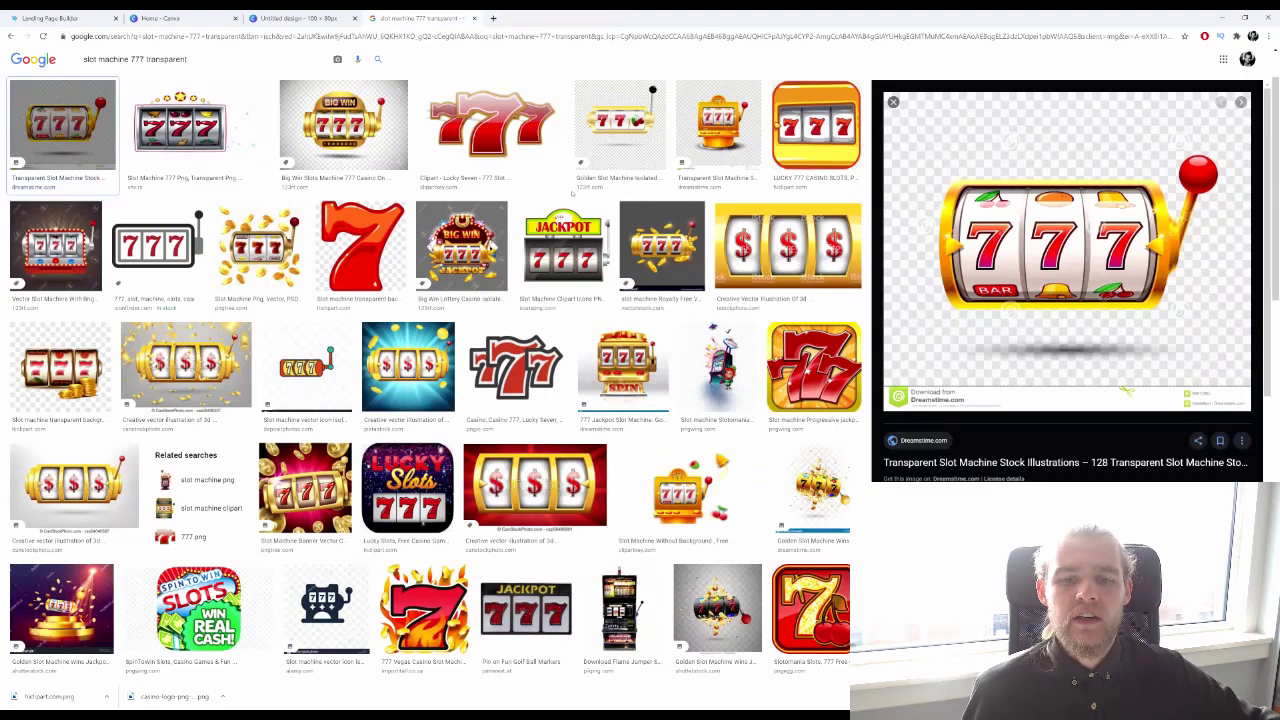
# Browse the transparent slot machine results and open the preview of the golden slot machine with empty reels
pyautogui.scroll(-5, 535, 548)
pyautogui.scroll(-2, 535, 547)
pyautogui.scroll(-2, 583, 190)
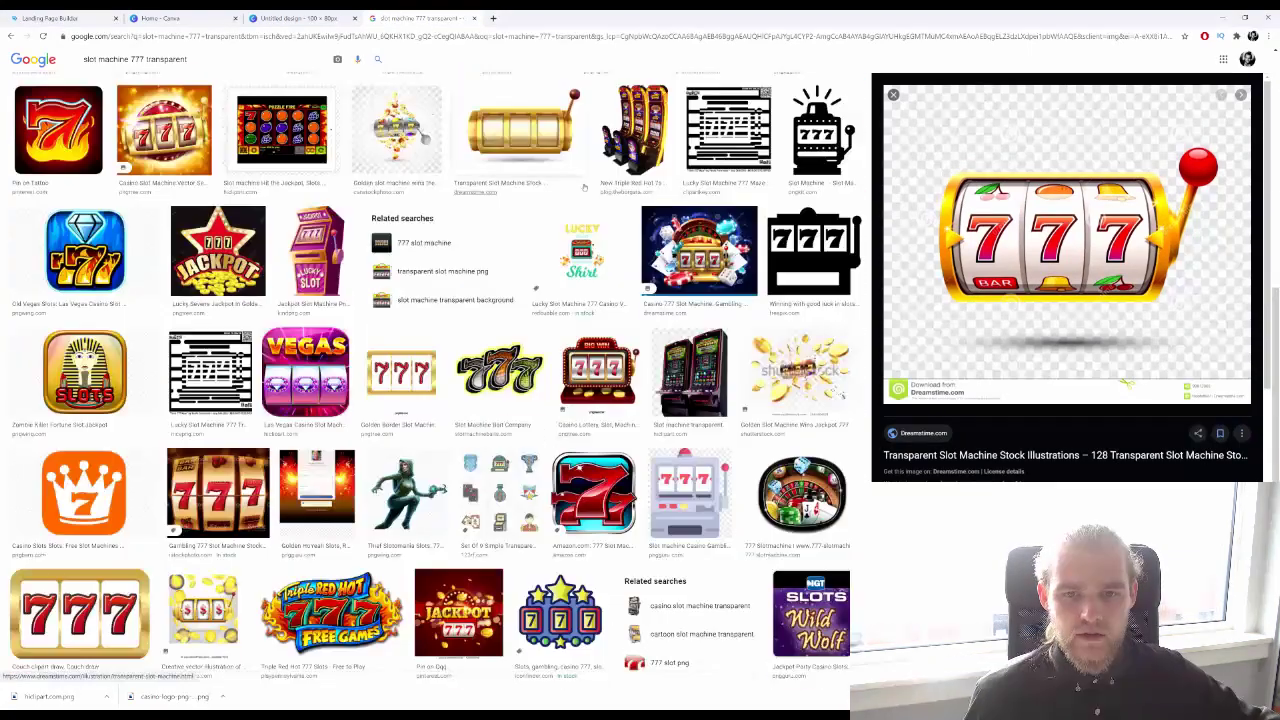
pyautogui.scroll(-1, 583, 190)
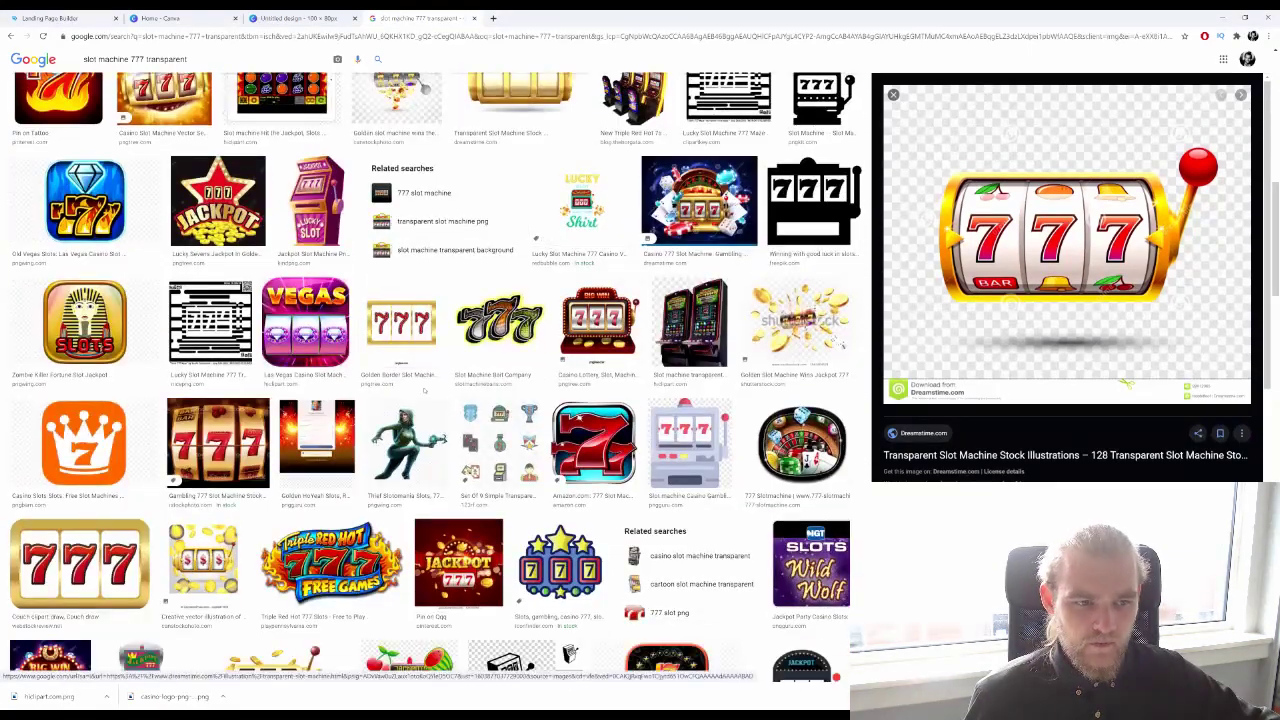
pyautogui.scroll(-3, 425, 391)
pyautogui.scroll(4, 527, 188)
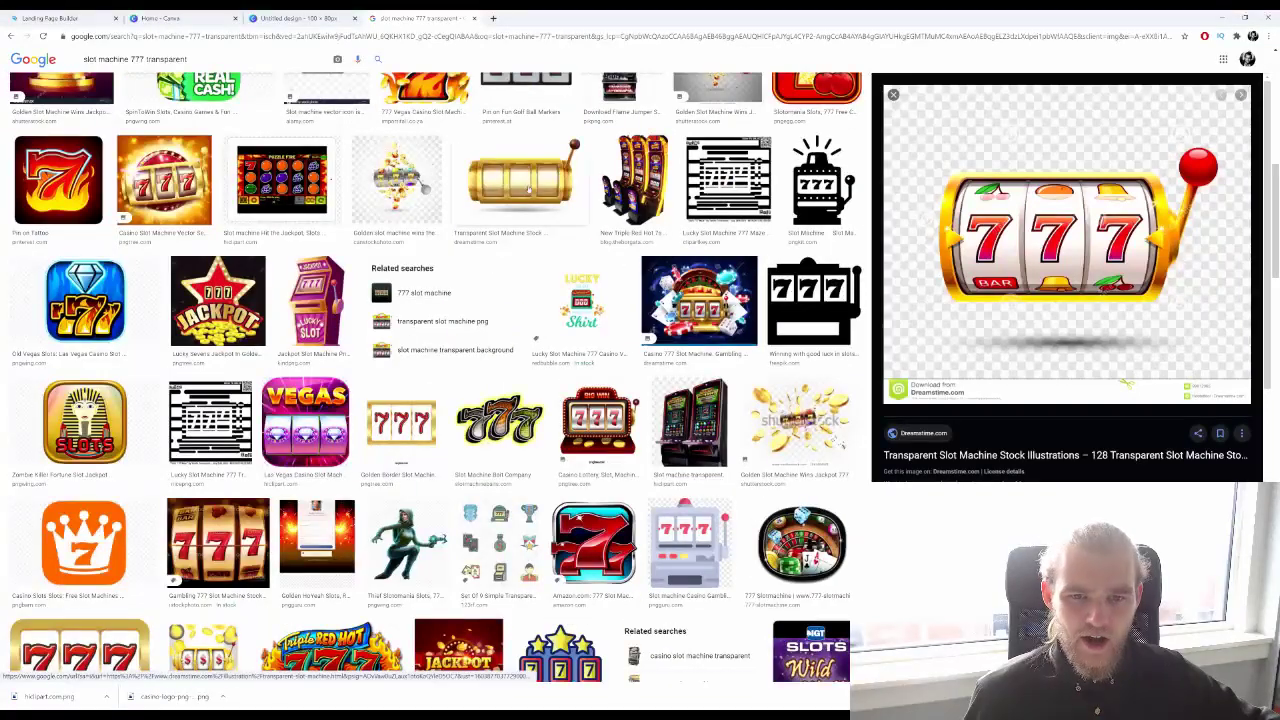
pyautogui.click(527, 188)
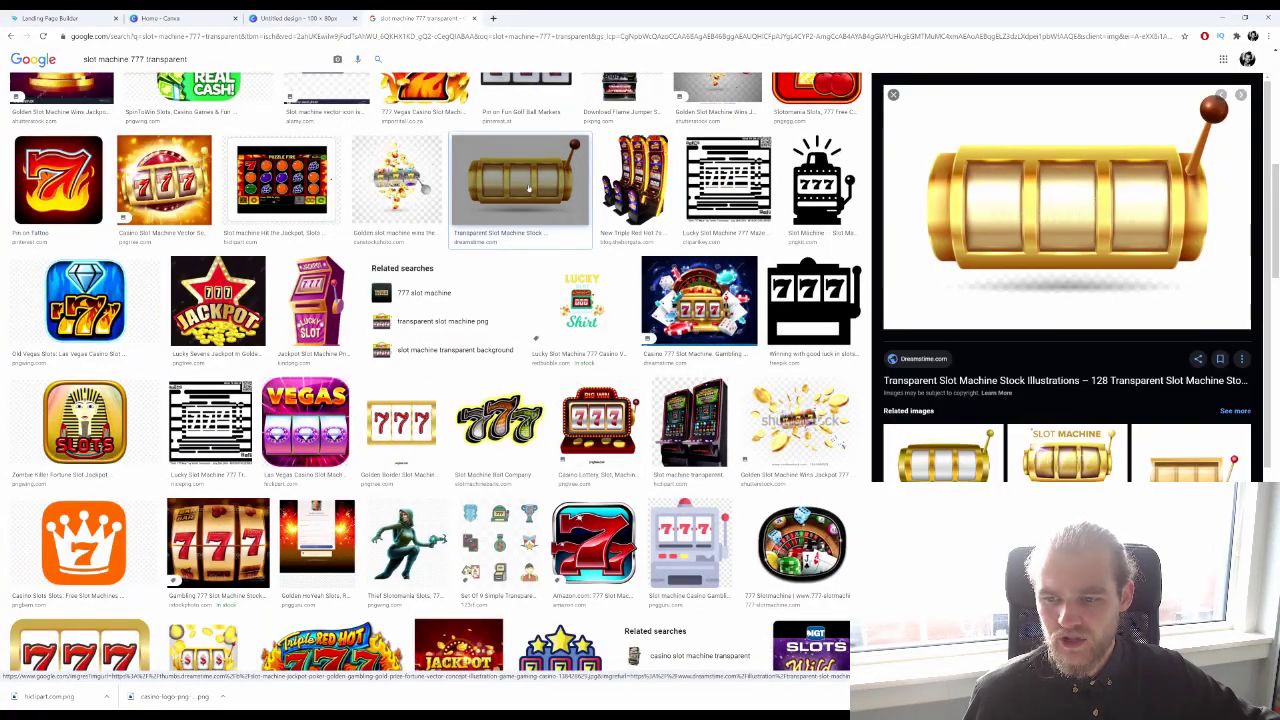
# Find the round red 777 graphic with yellow bulbs further down the image results and save its image to the computer
pyautogui.scroll(-2, 622, 287)
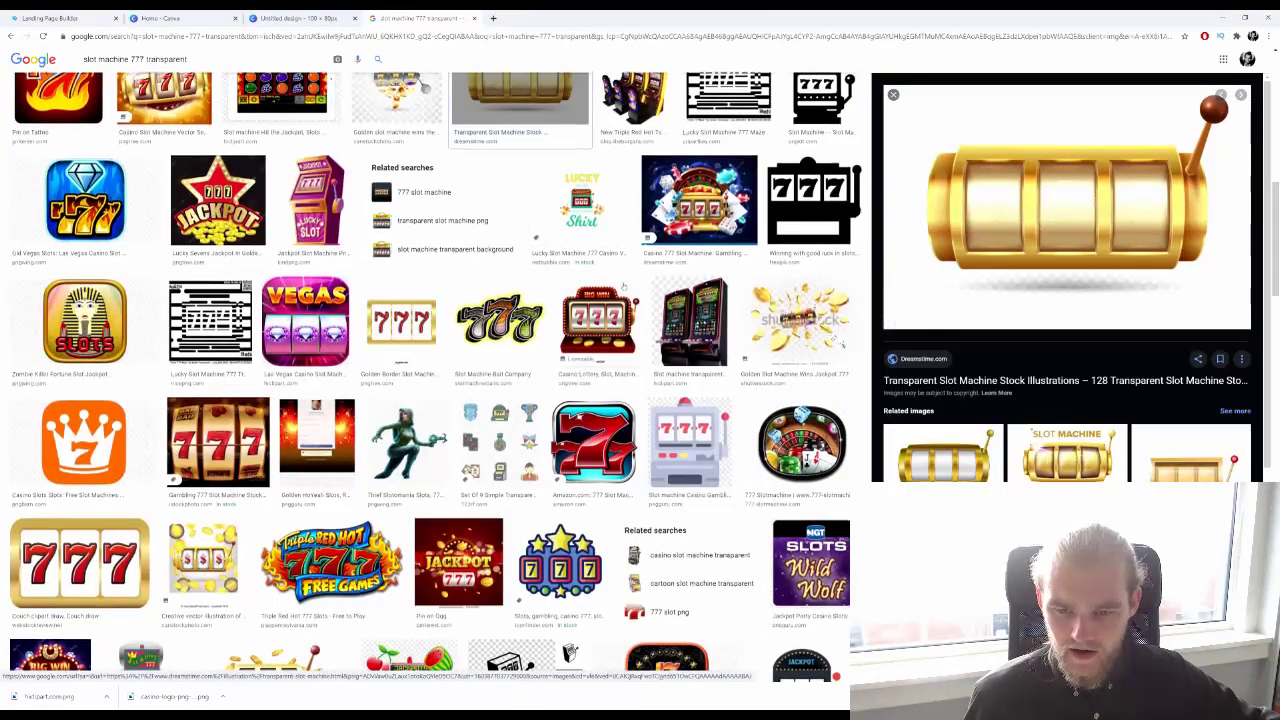
pyautogui.scroll(-8, 623, 286)
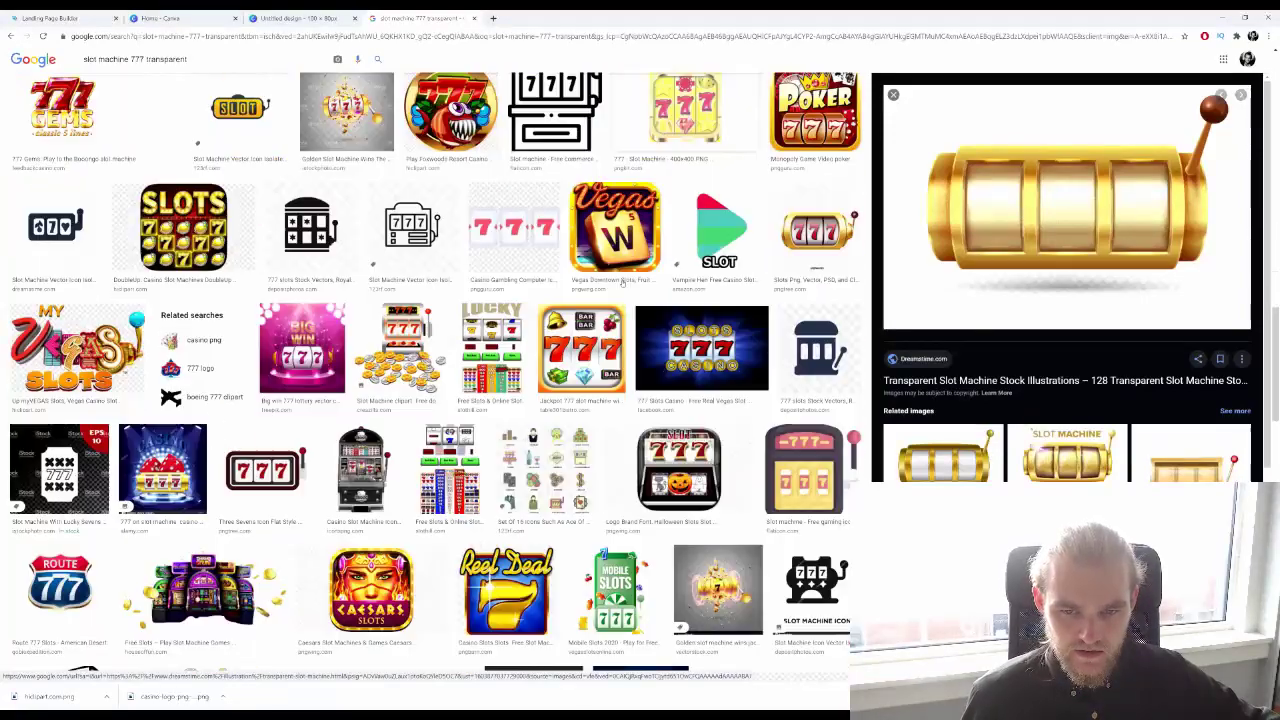
pyautogui.scroll(-5, 622, 281)
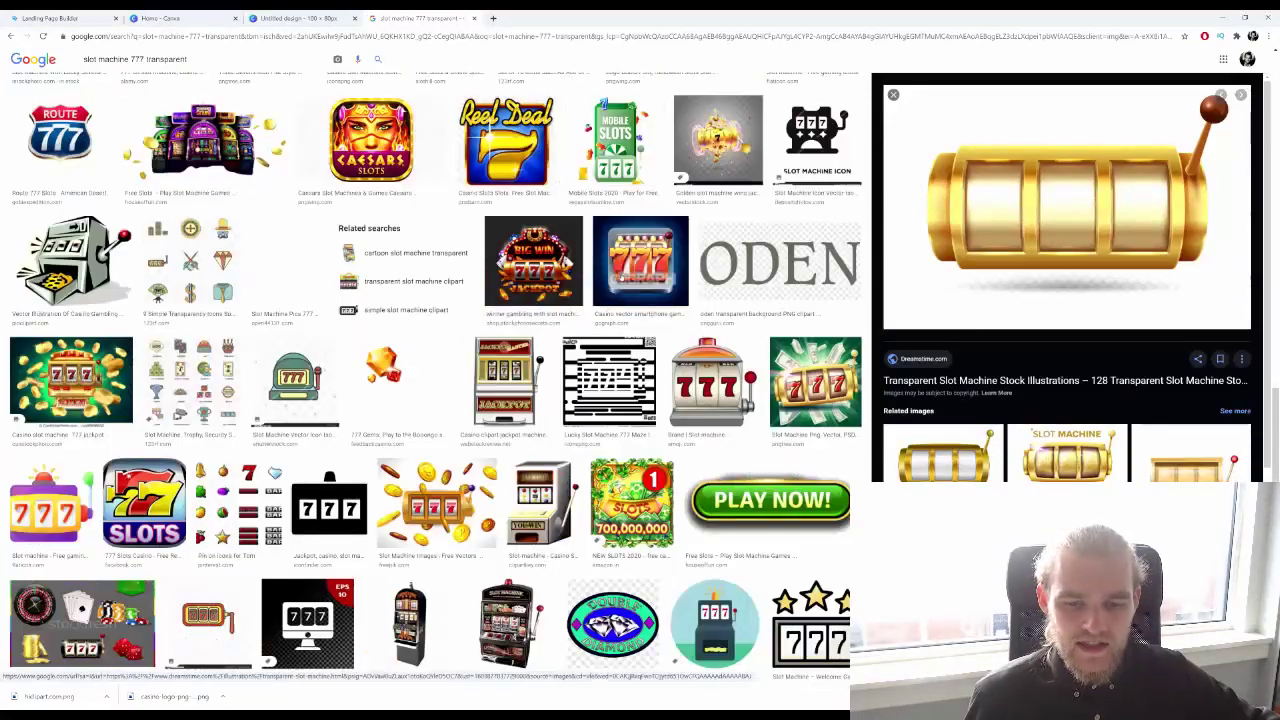
pyautogui.scroll(-4, 622, 281)
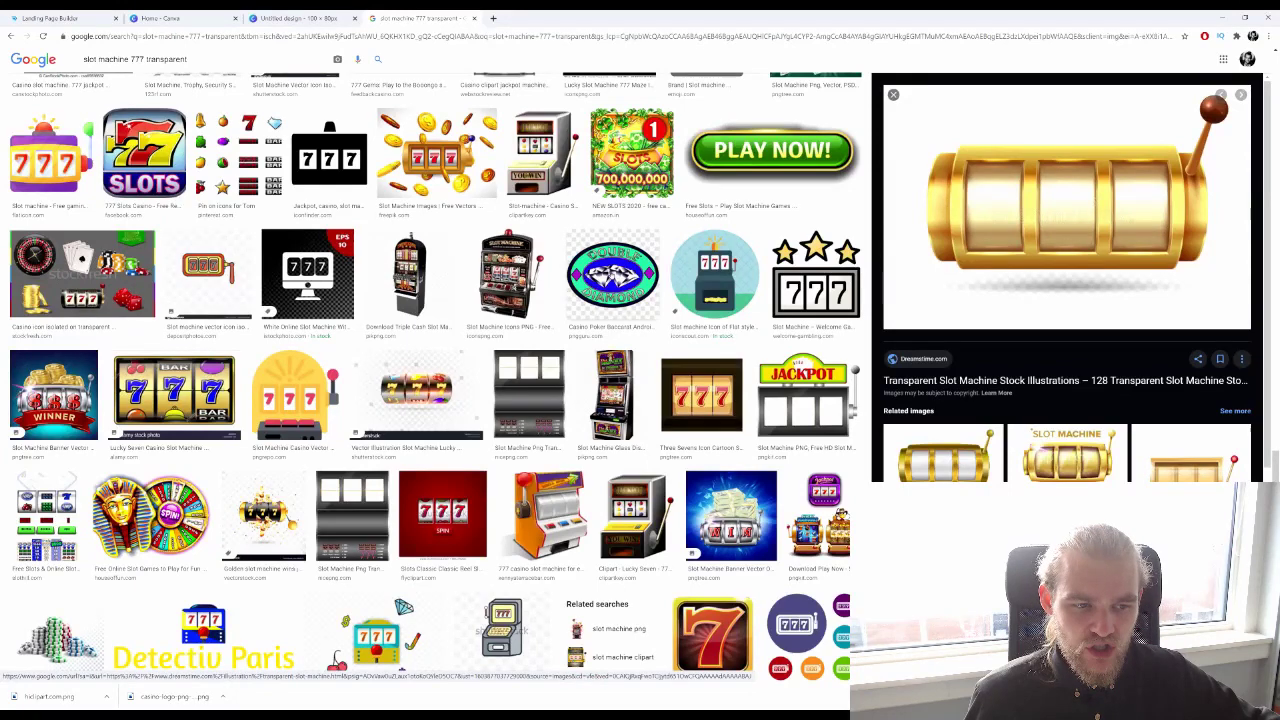
pyautogui.scroll(-2, 586, 273)
pyautogui.scroll(-2, 590, 276)
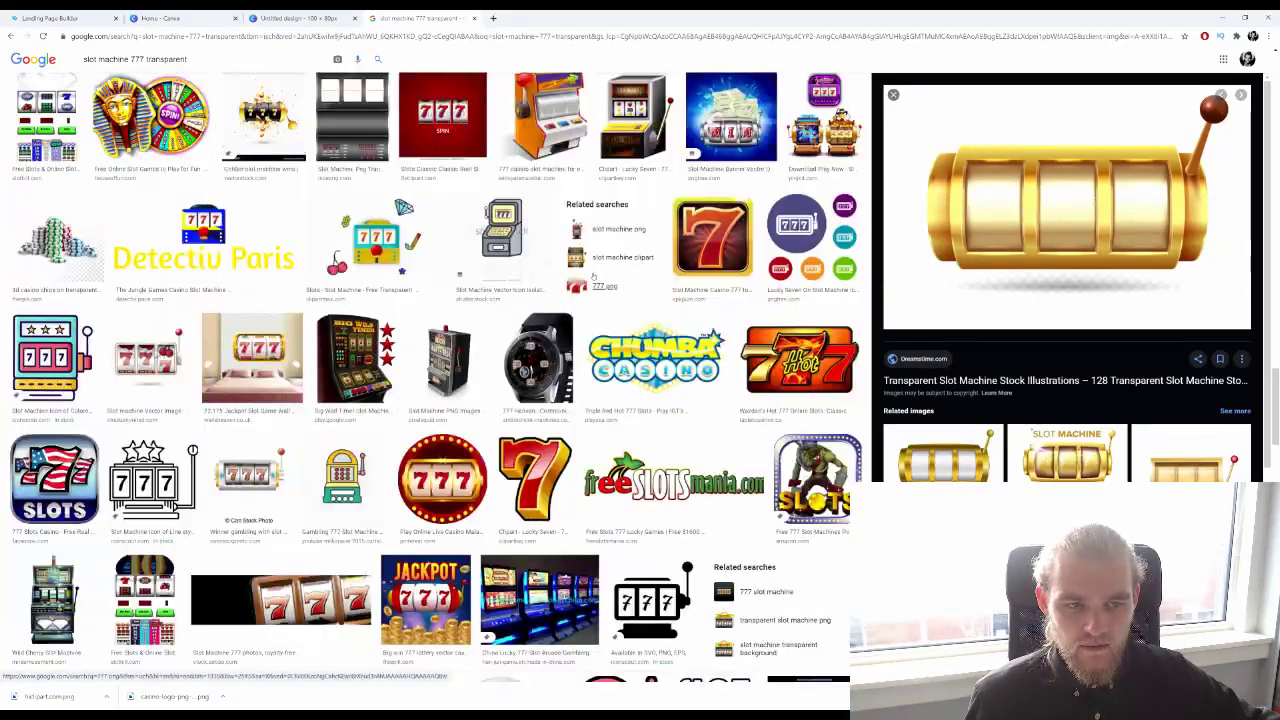
pyautogui.scroll(-2, 585, 291)
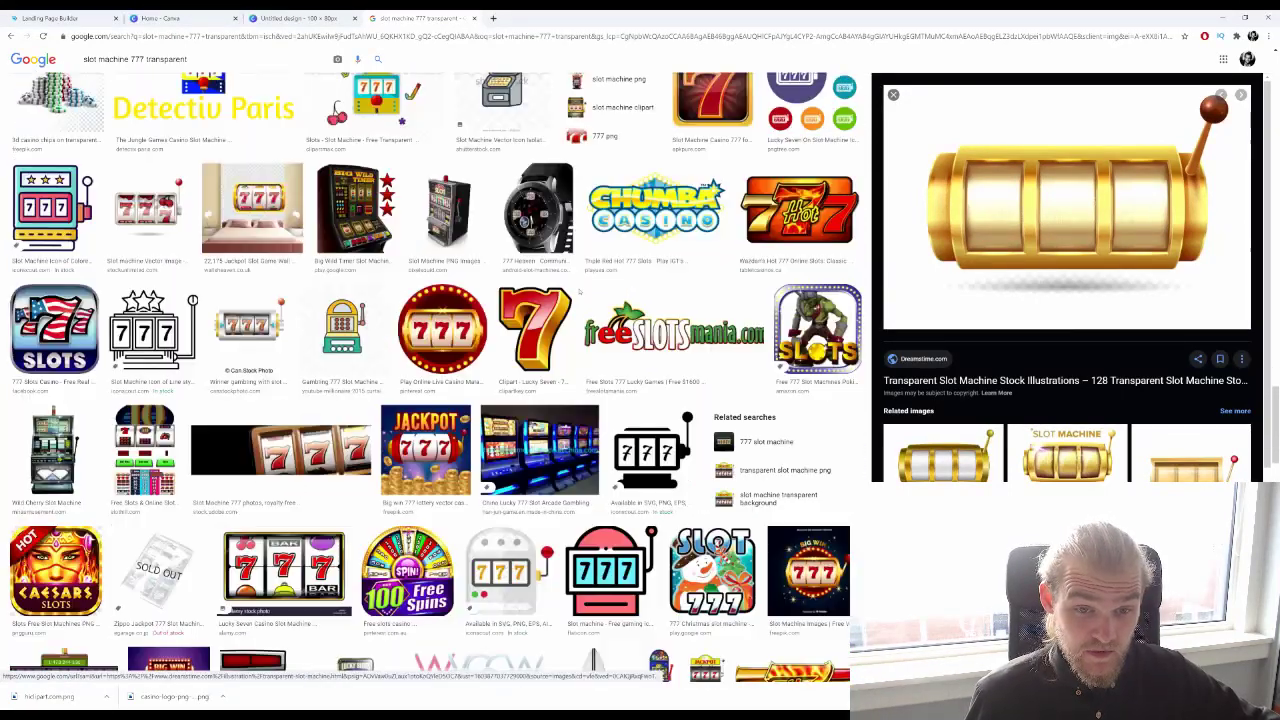
pyautogui.click(442, 328)
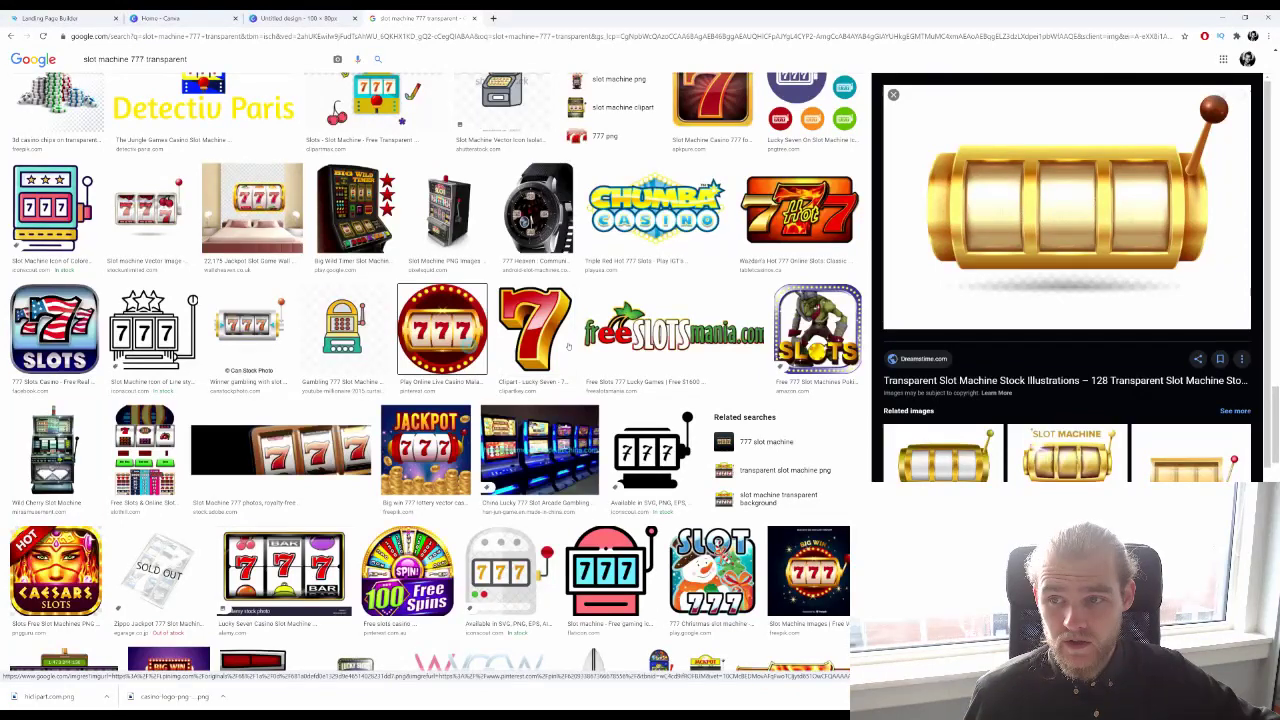
pyautogui.rightClick(936, 366)
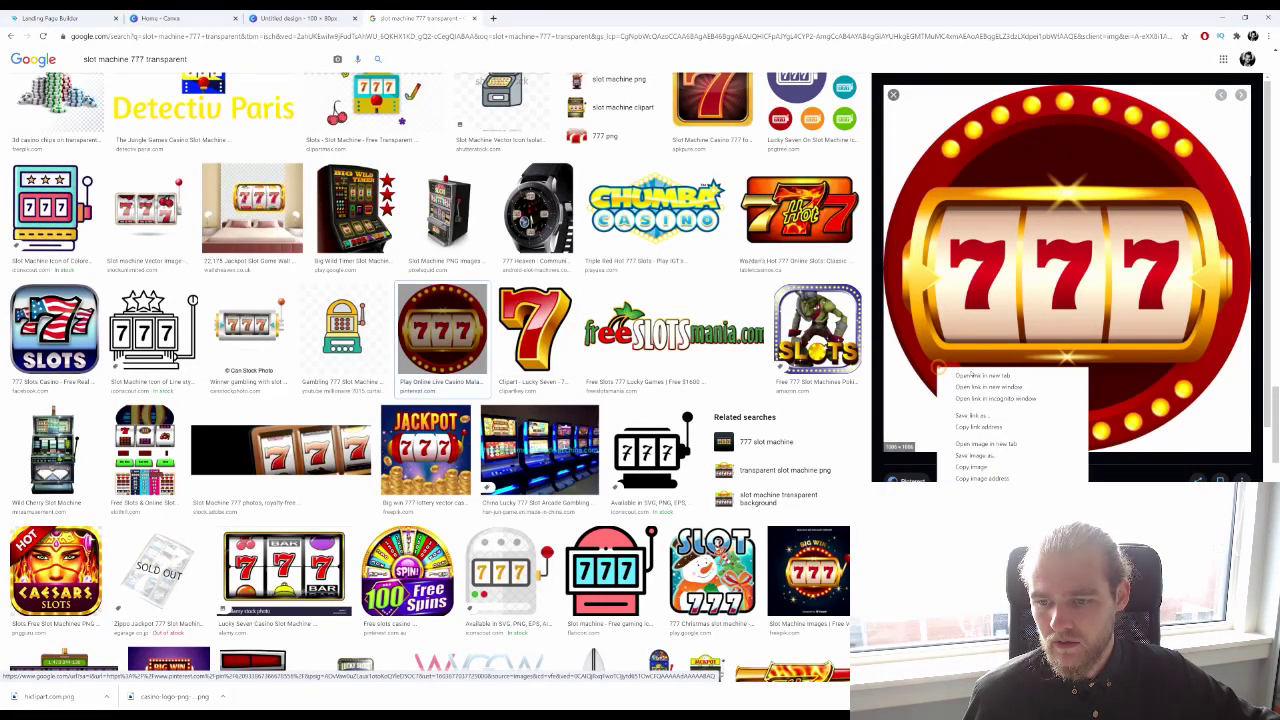
pyautogui.click(975, 456)
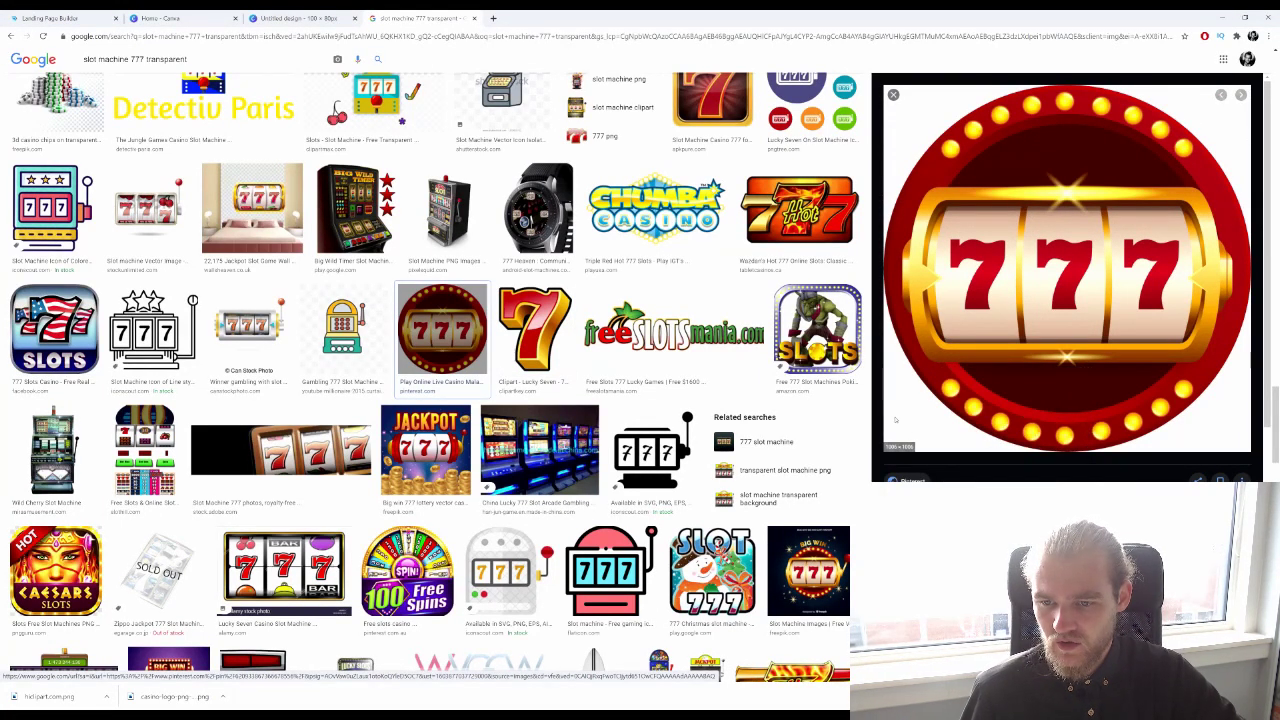
pyautogui.press('Return')
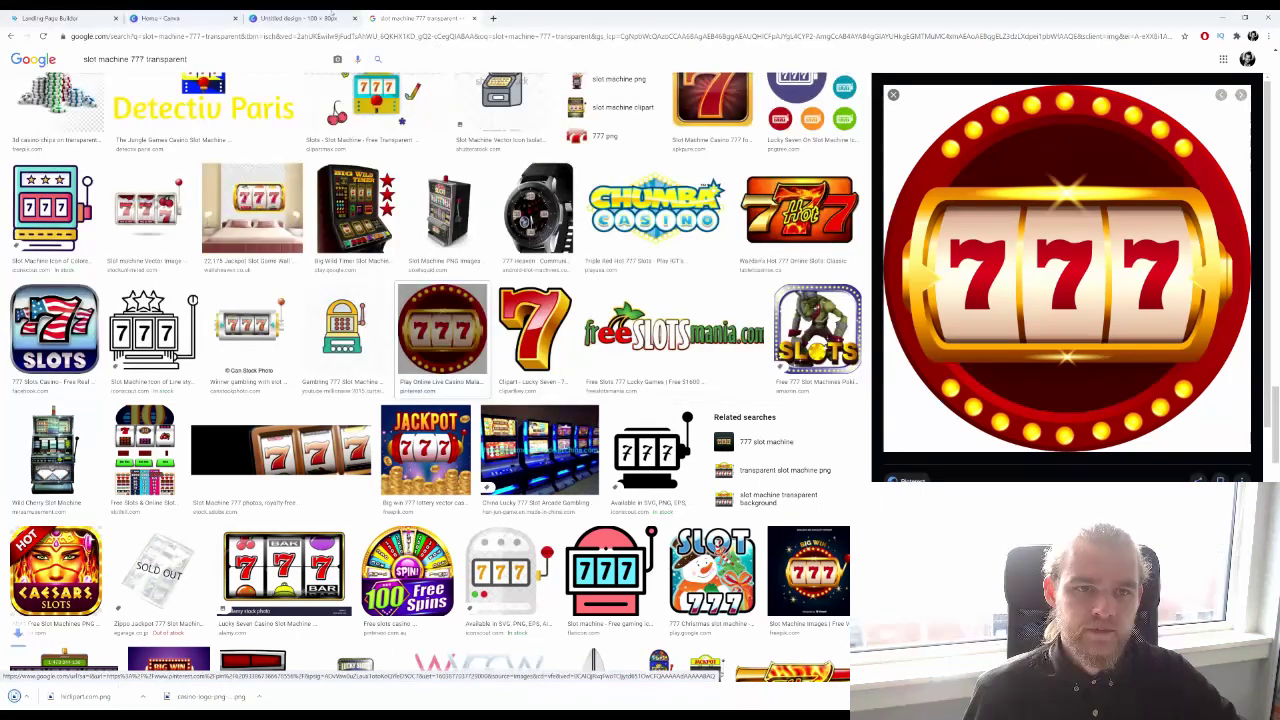
# Upload the saved 777 graphic to the Canva design and place it, scaled down, in the middle of the Casino logo's red diamond
pyautogui.click(300, 18)
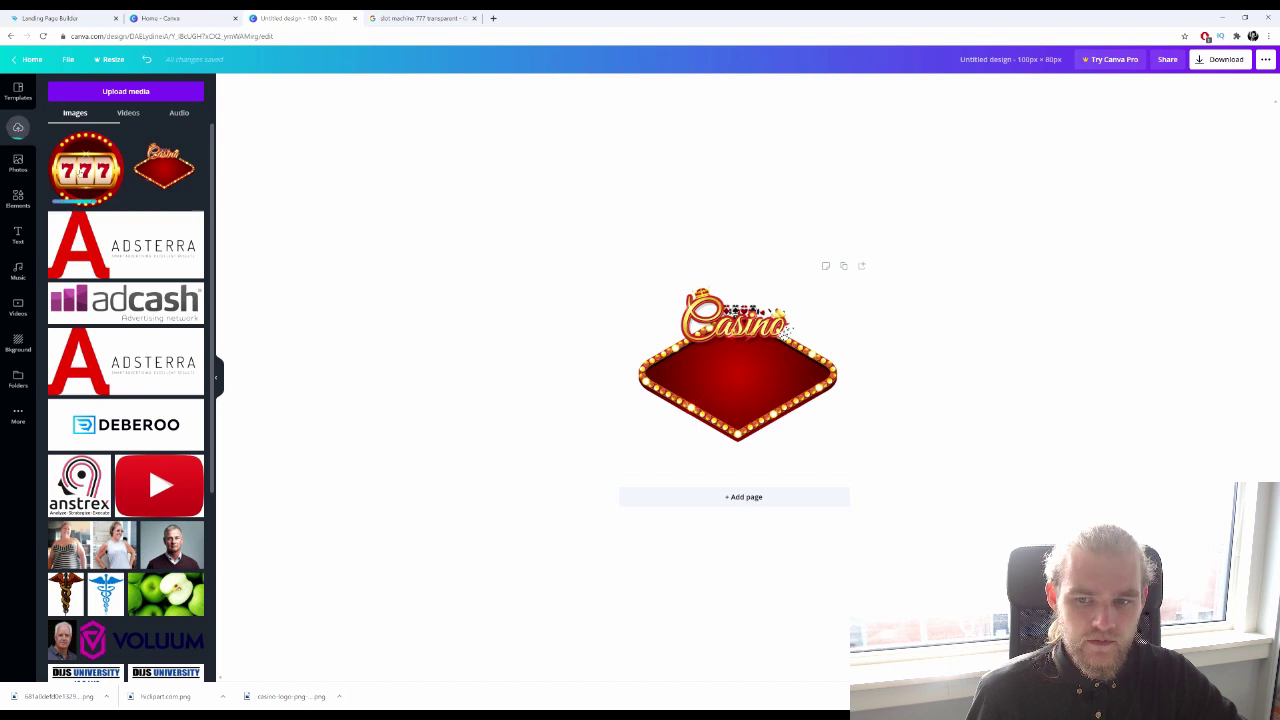
pyautogui.moveTo(307, 212); pyautogui.dragTo(709, 357)
pyautogui.moveTo(815, 331); pyautogui.dragTo(774, 361)
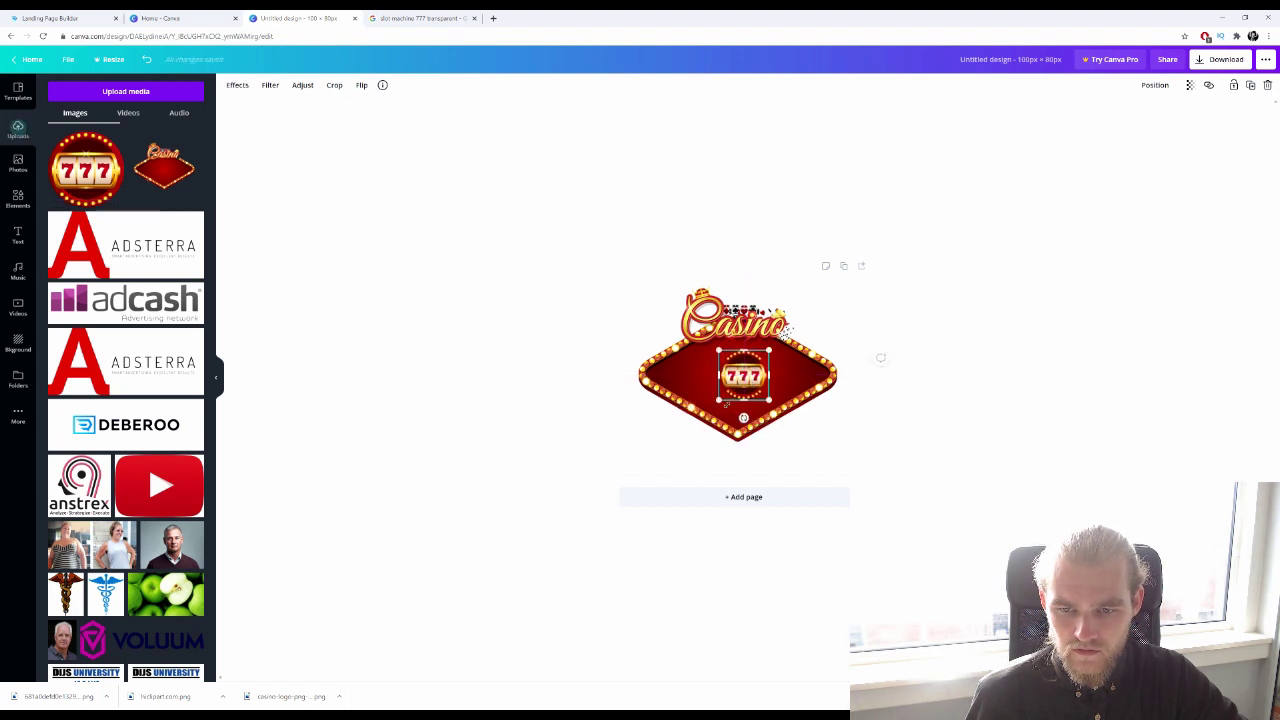
pyautogui.moveTo(719, 401)
pyautogui.mouseDown()
pyautogui.moveTo(703, 424)
pyautogui.moveTo(739, 386)
pyautogui.mouseUp()
pyautogui.click(862, 433)
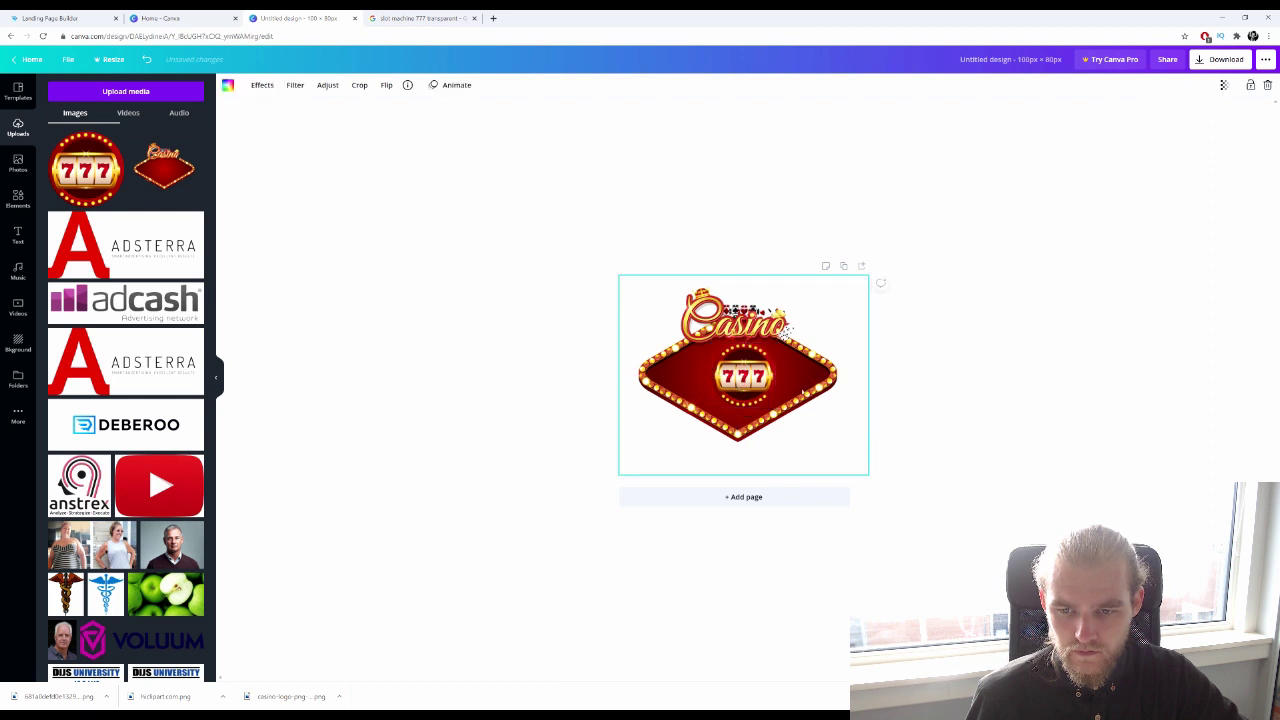
# Enlarge and reposition the Casino logo so it nearly fills the canvas, and delete the 777 graphic from it
pyautogui.click(912, 505)
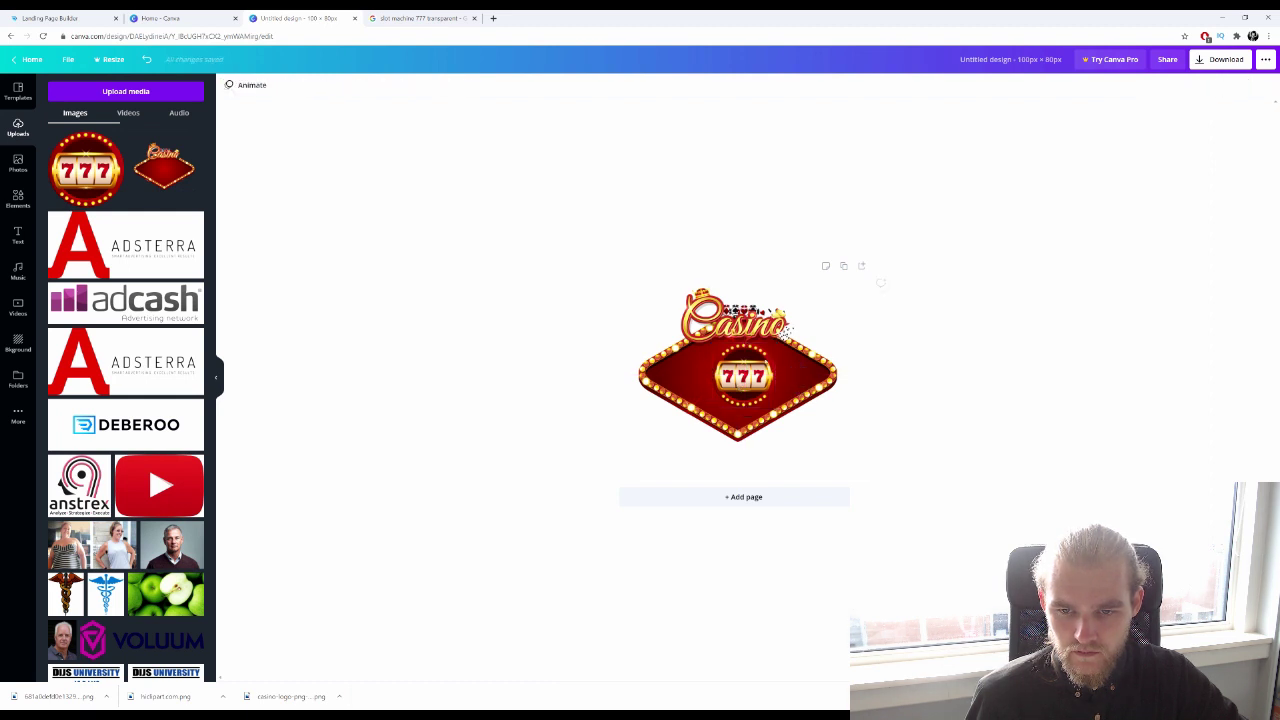
pyautogui.doubleClick(677, 367)
pyautogui.moveTo(685, 370); pyautogui.dragTo(715, 387)
pyautogui.moveTo(622, 485); pyautogui.dragTo(592, 530)
pyautogui.moveTo(765, 386); pyautogui.dragTo(773, 391)
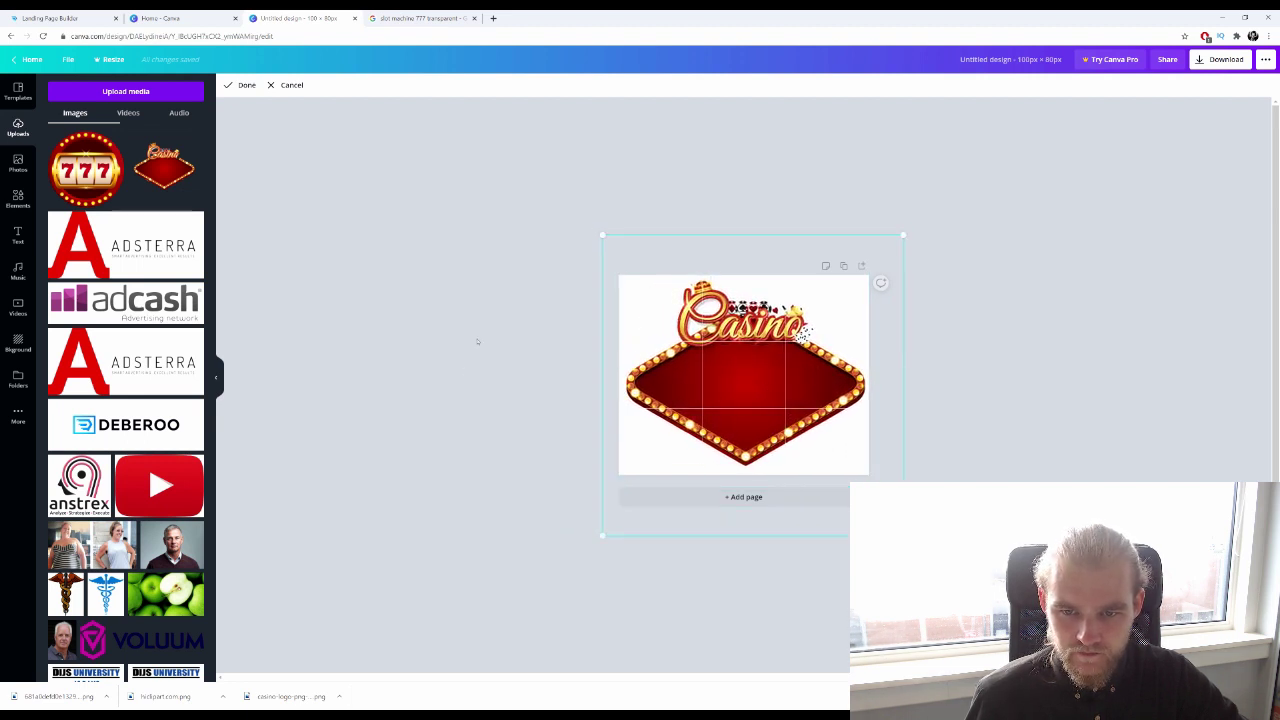
pyautogui.click(483, 335)
pyautogui.moveTo(770, 400); pyautogui.dragTo(774, 409)
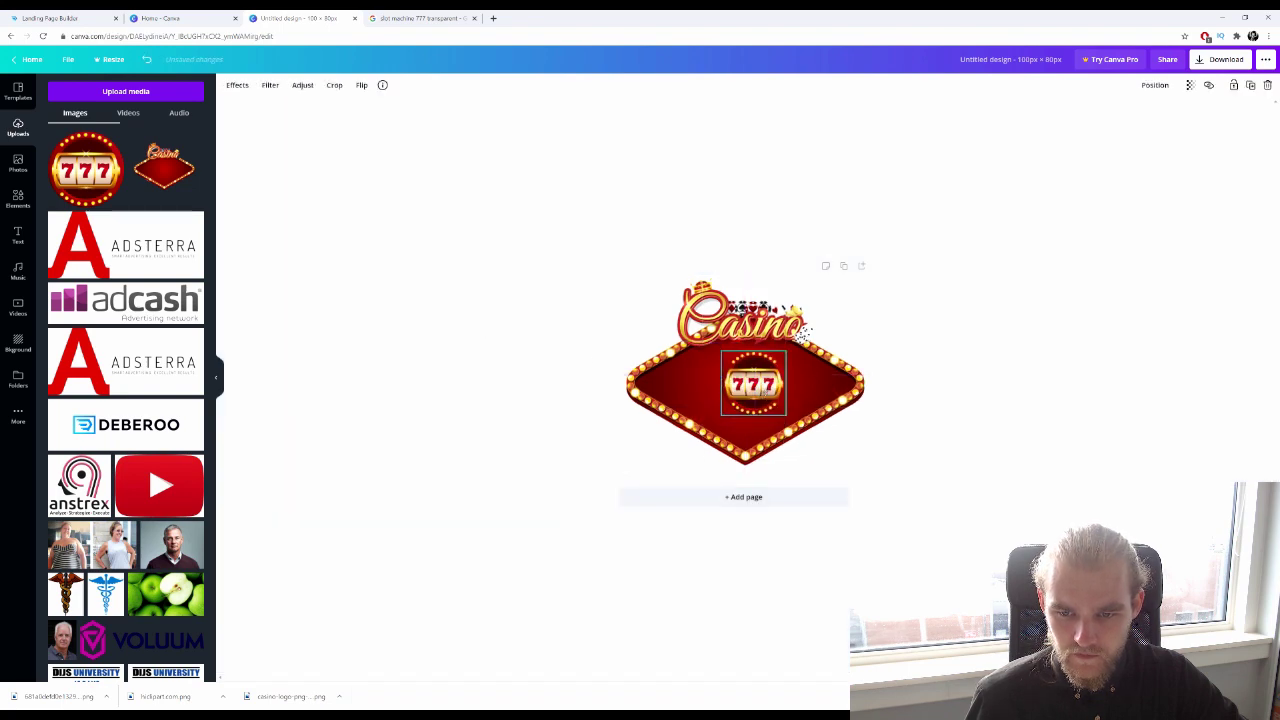
pyautogui.press('Delete')
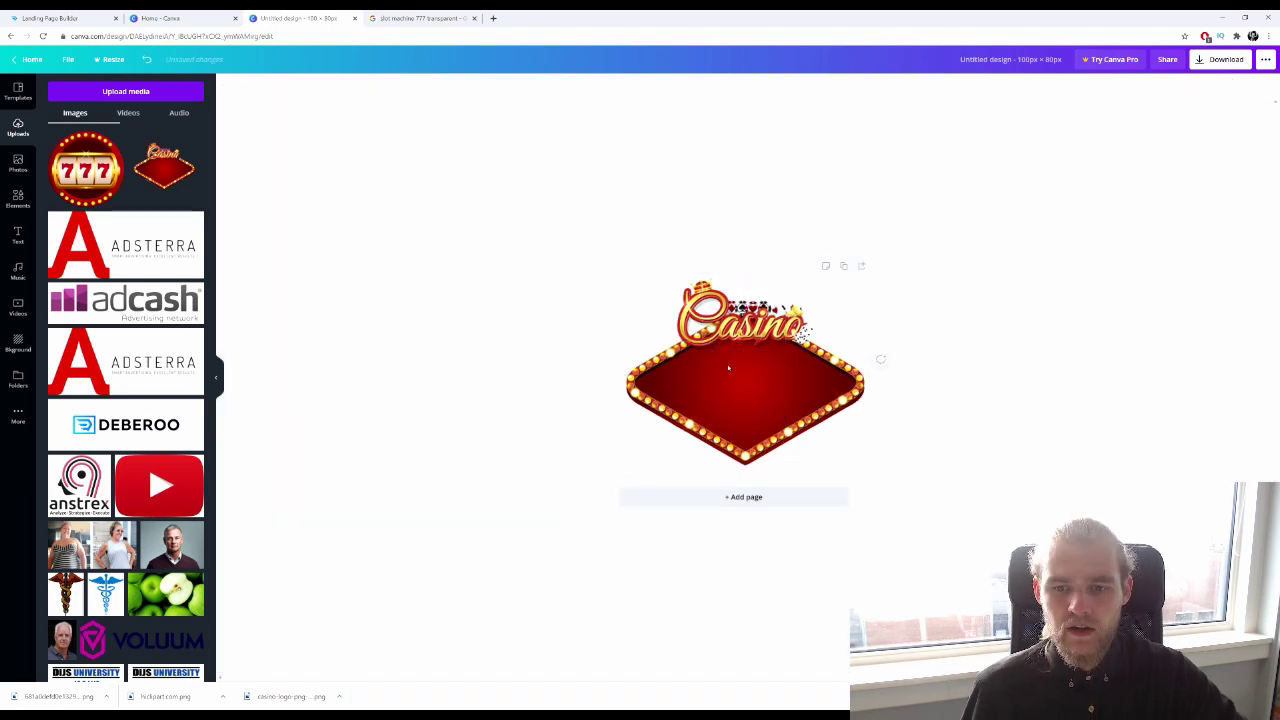
# Return to the "slot machine 777 transparent" image results and look further down for an alternative graphic
pyautogui.click(420, 17)
pyautogui.scroll(-2, 365, 377)
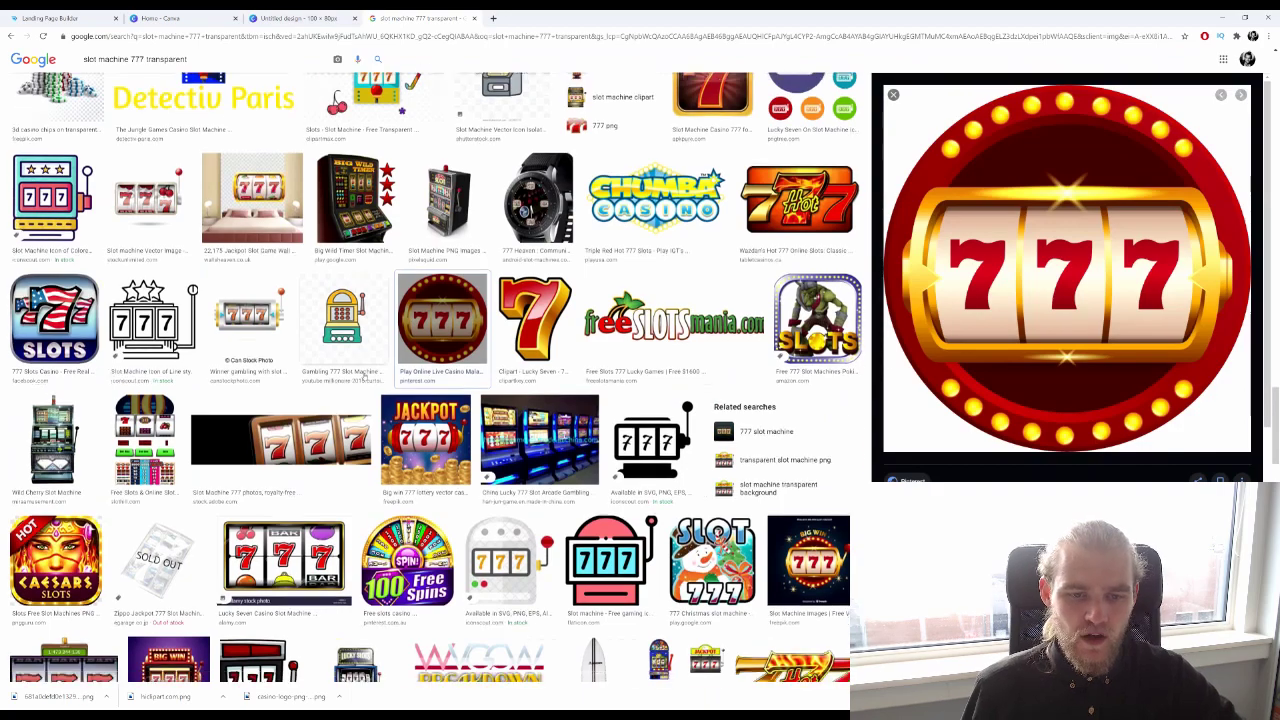
pyautogui.scroll(2, 365, 377)
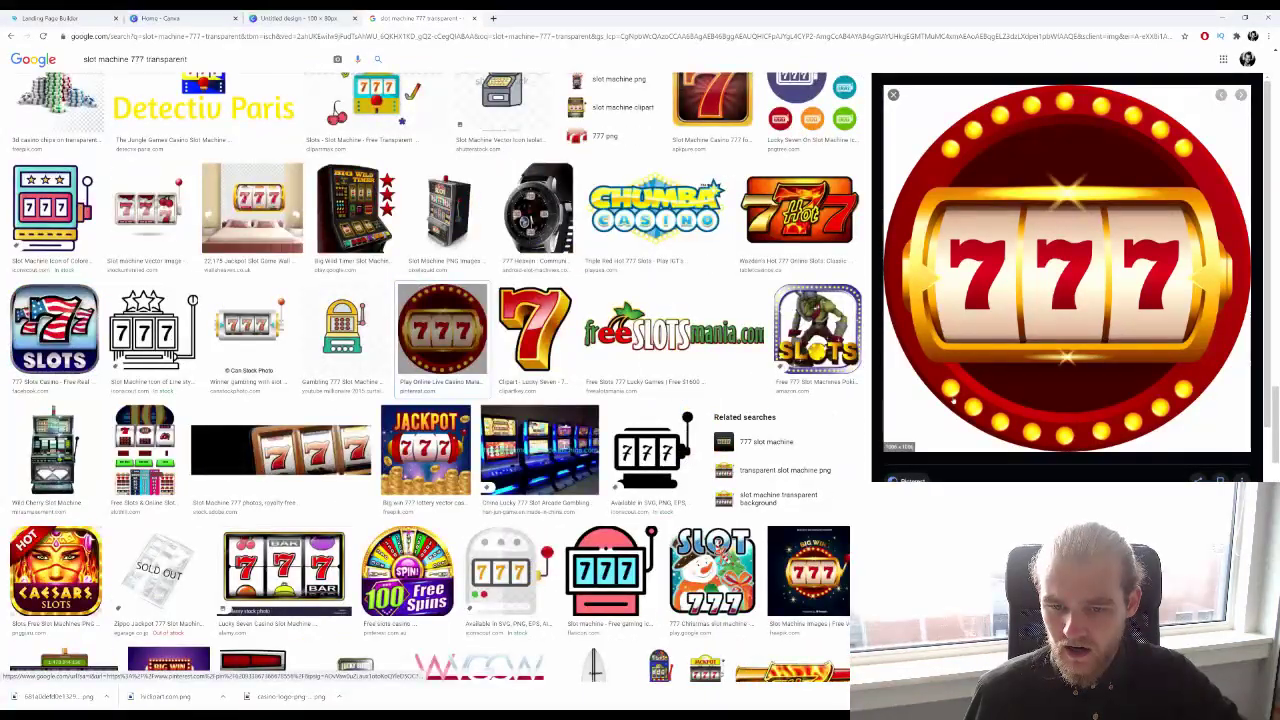
pyautogui.scroll(-3, 437, 377)
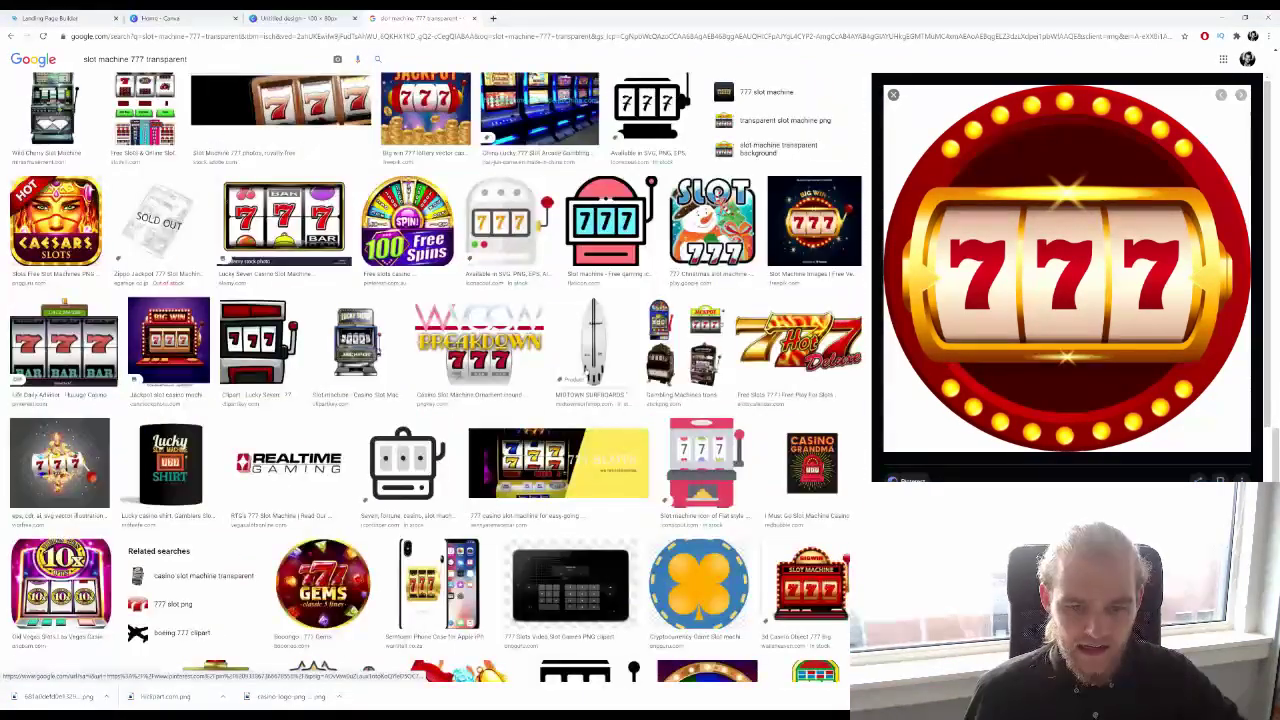
pyautogui.scroll(-4, 582, 370)
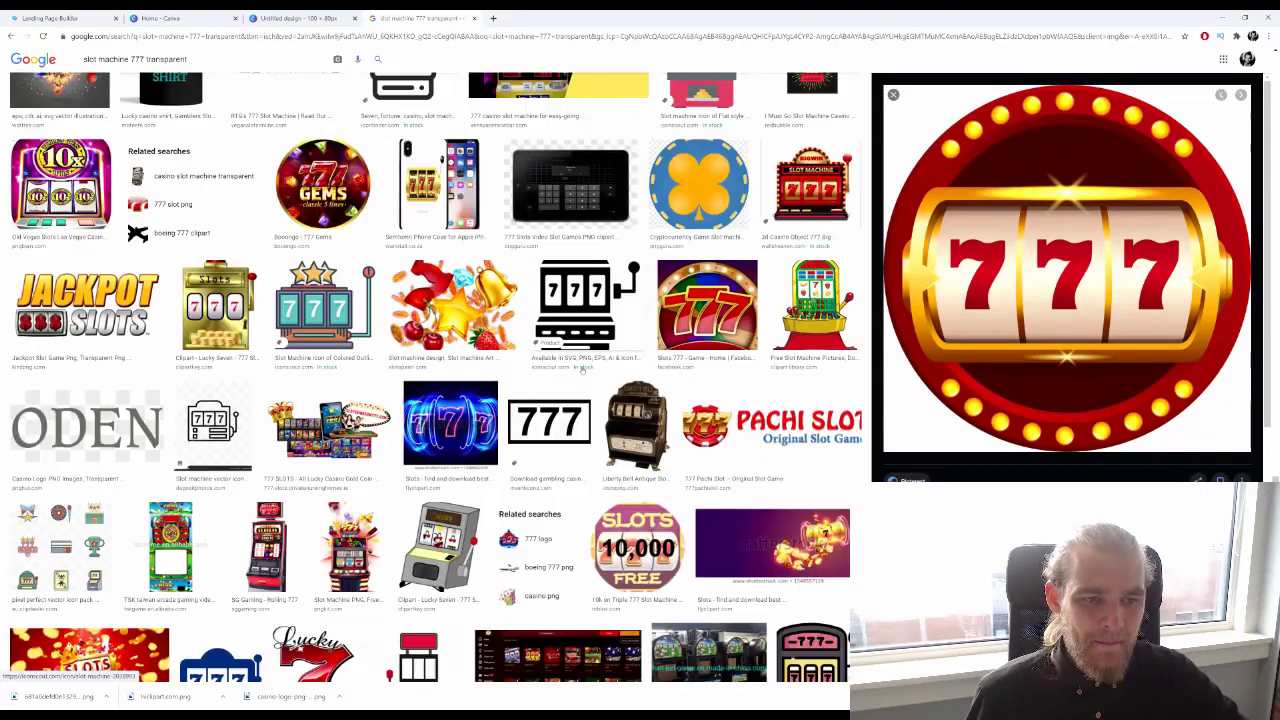
pyautogui.scroll(-1, 580, 373)
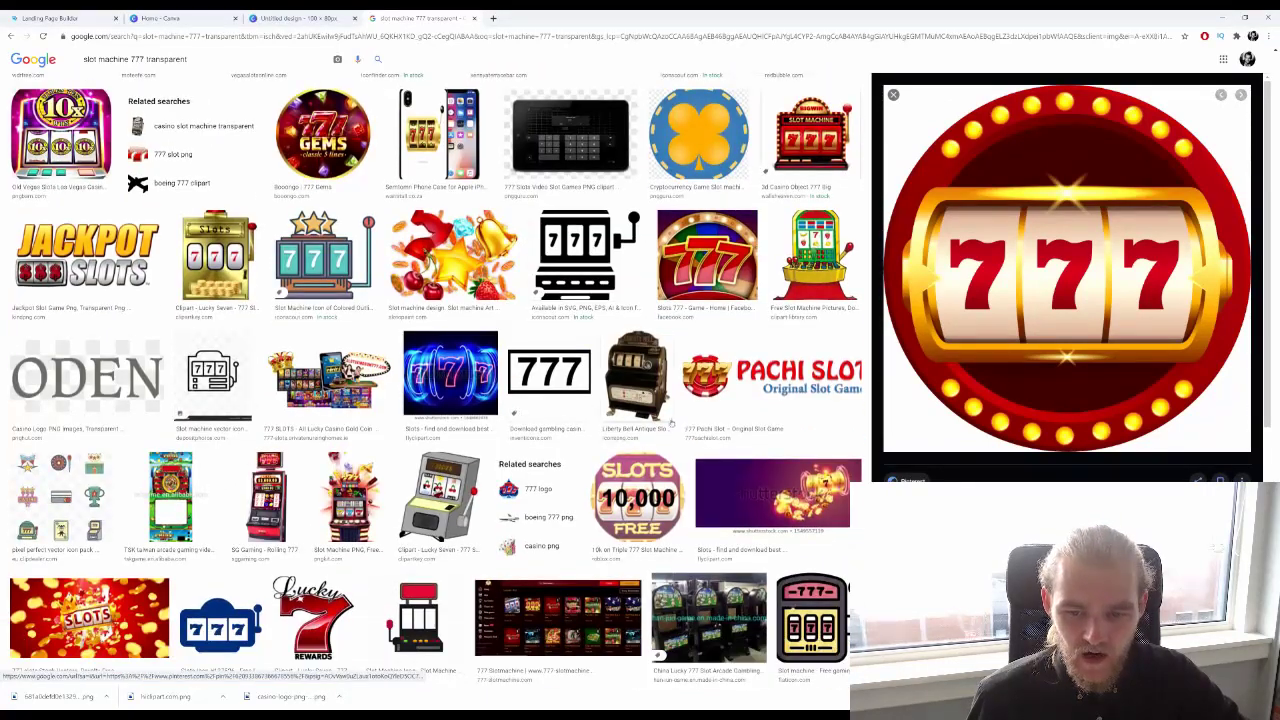
pyautogui.scroll(-3, 672, 422)
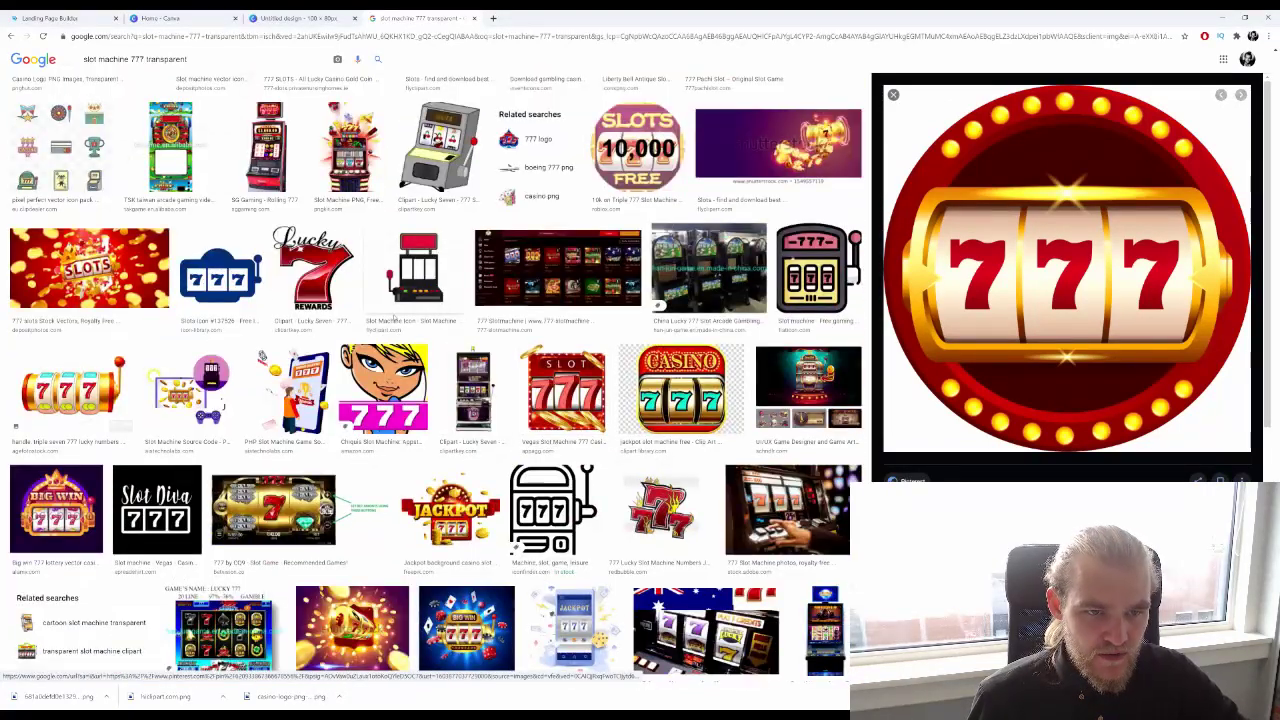
pyautogui.scroll(-5, 257, 296)
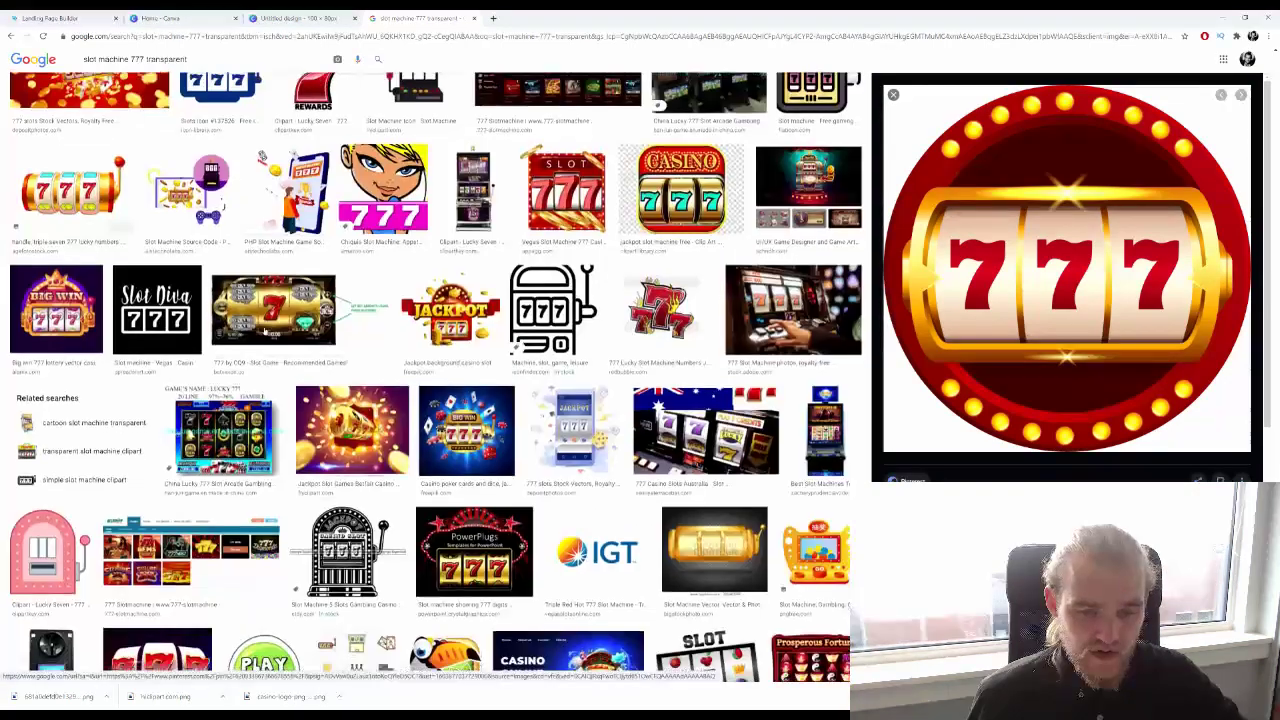
pyautogui.scroll(-4, 266, 332)
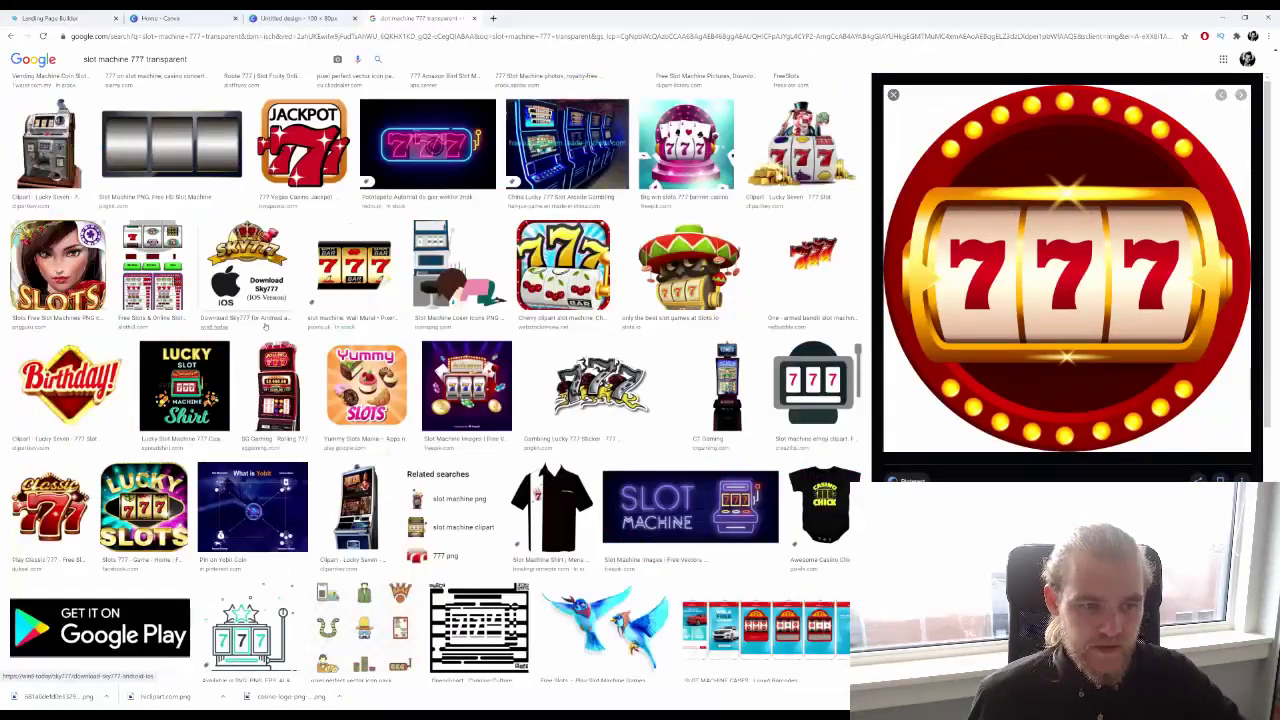
# Search the images for "jackpot" instead and look through the results for a suitable graphic
pyautogui.scroll(6, 266, 332)
pyautogui.doubleClick(166, 59)
pyautogui.click(188, 60)
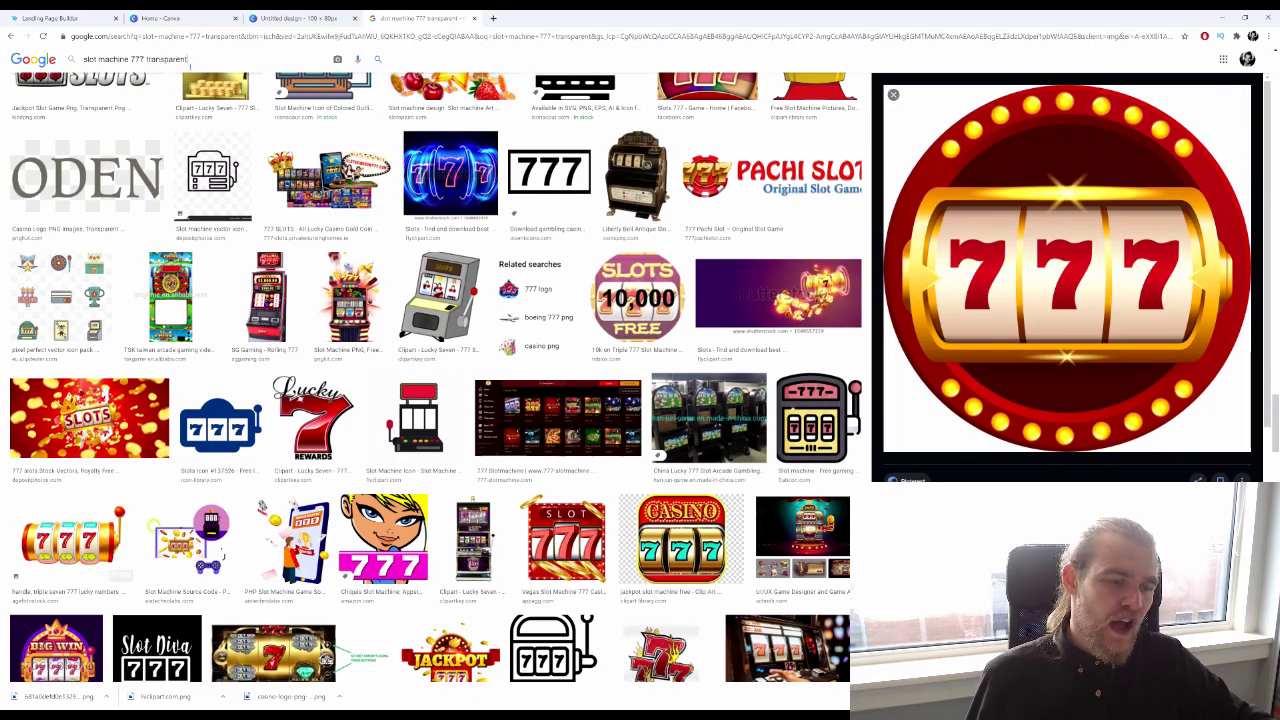
pyautogui.tripleClick(186, 60)
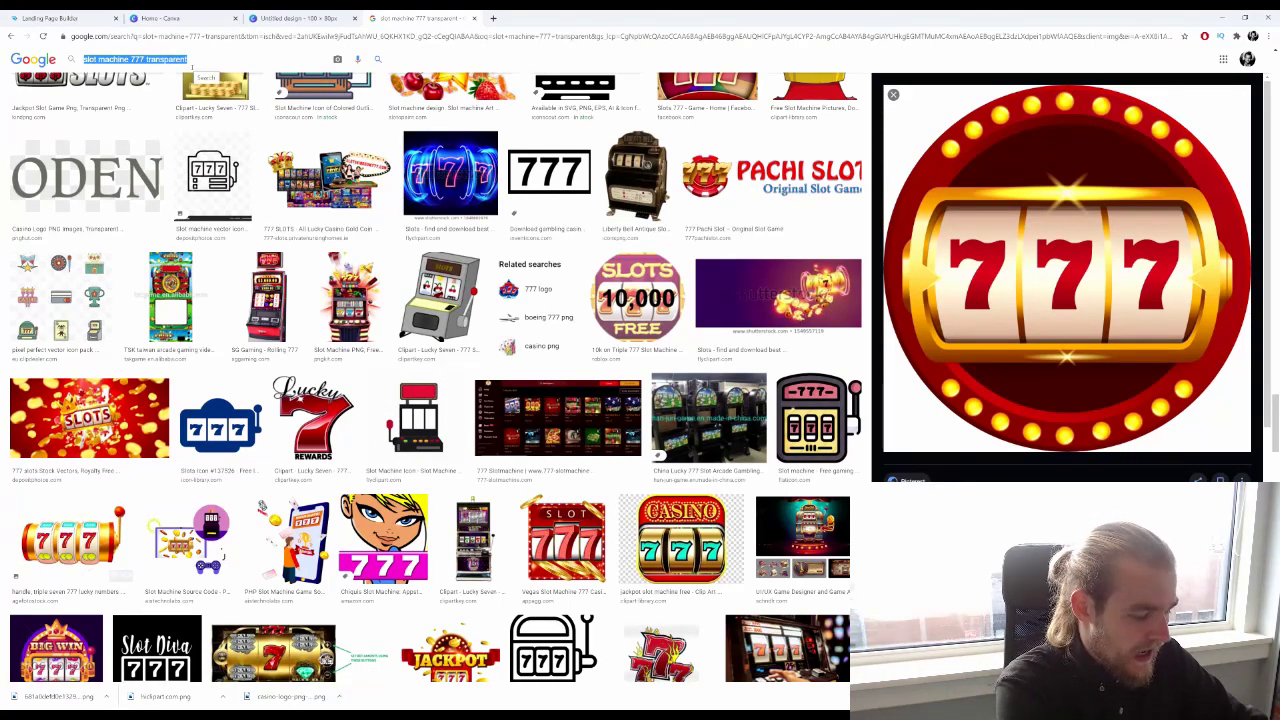
pyautogui.write('jackpot')
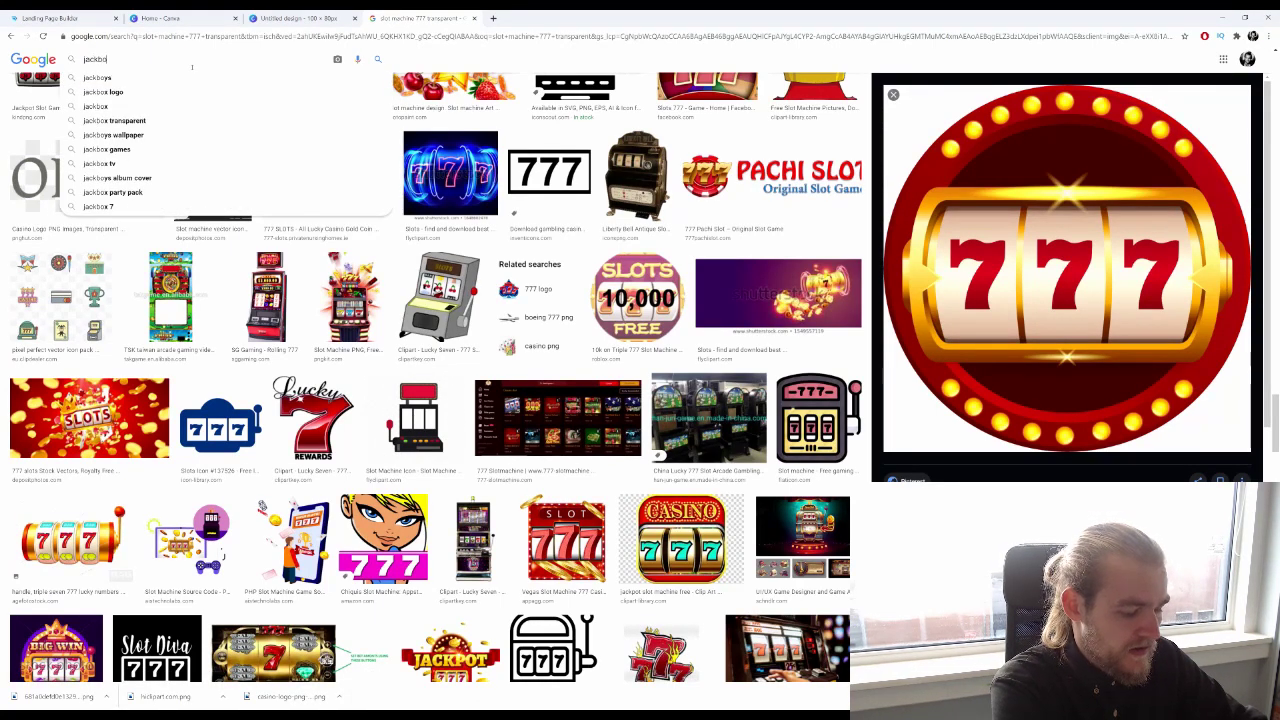
pyautogui.press('Return')
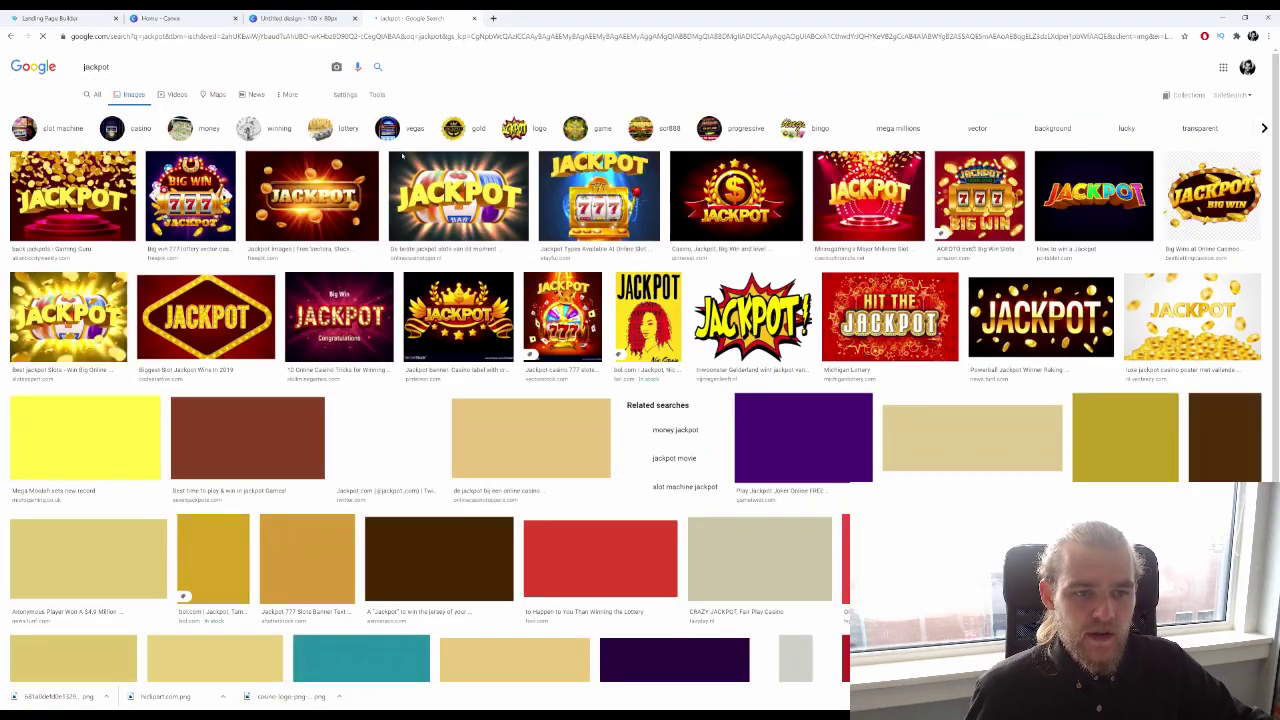
pyautogui.scroll(-10, 432, 135)
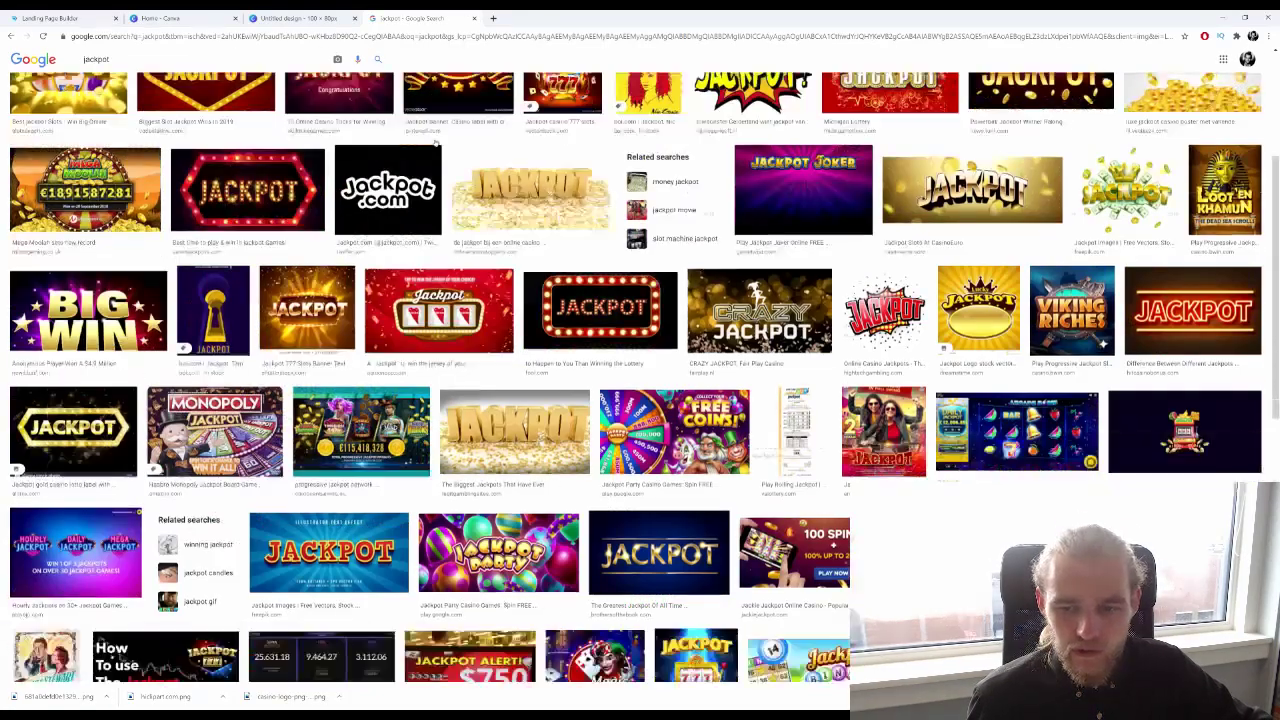
pyautogui.scroll(-3, 436, 145)
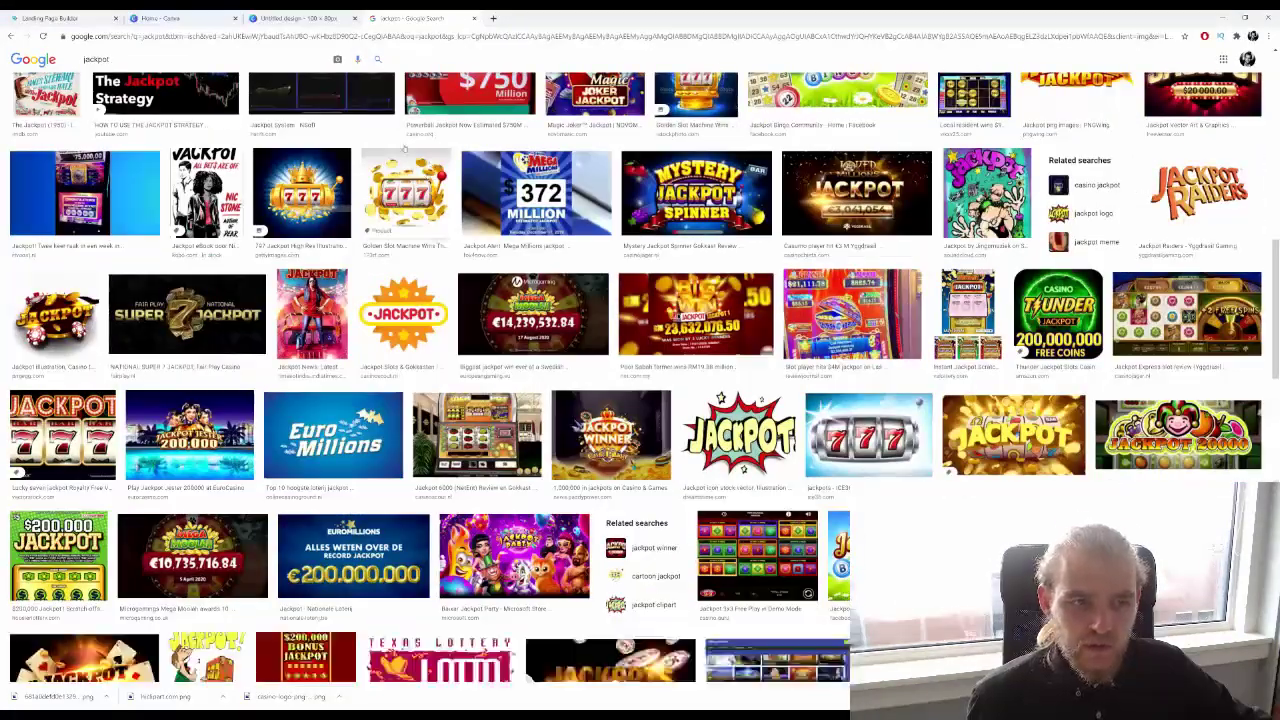
# Replace the image search term with "pirtate price" and run the search
pyautogui.scroll(15, 257, 72)
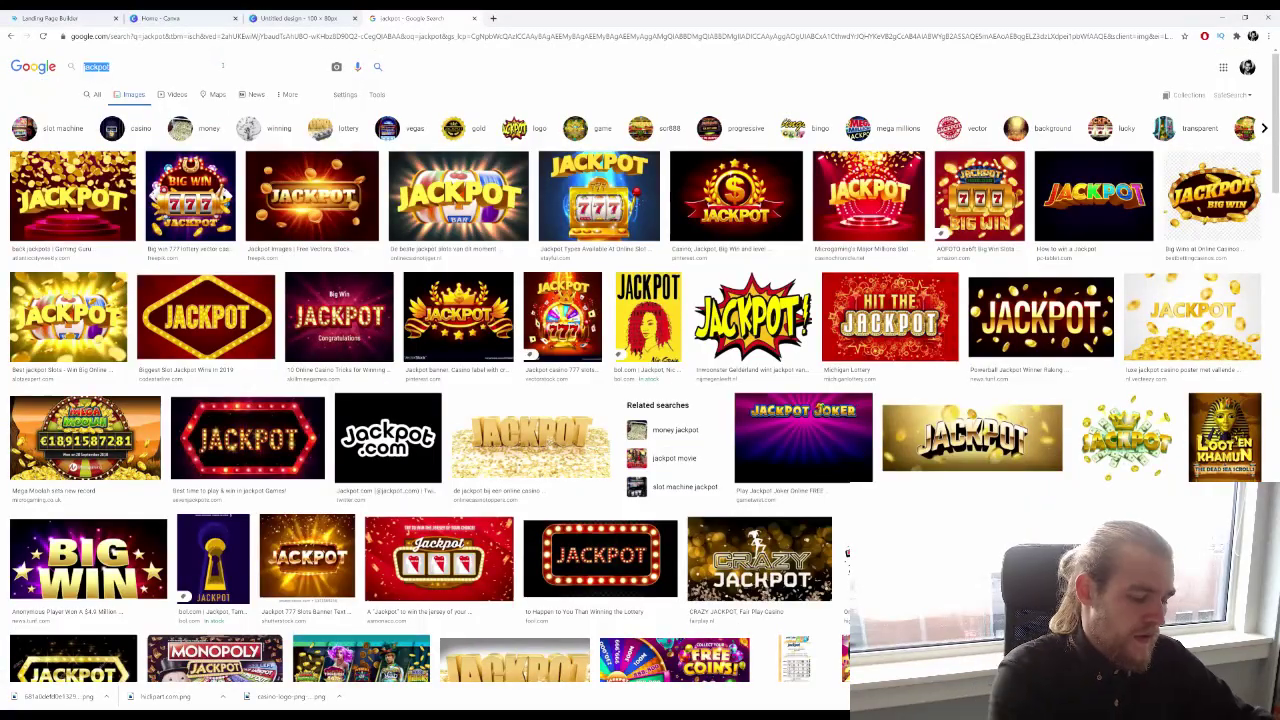
pyautogui.write('pirce')
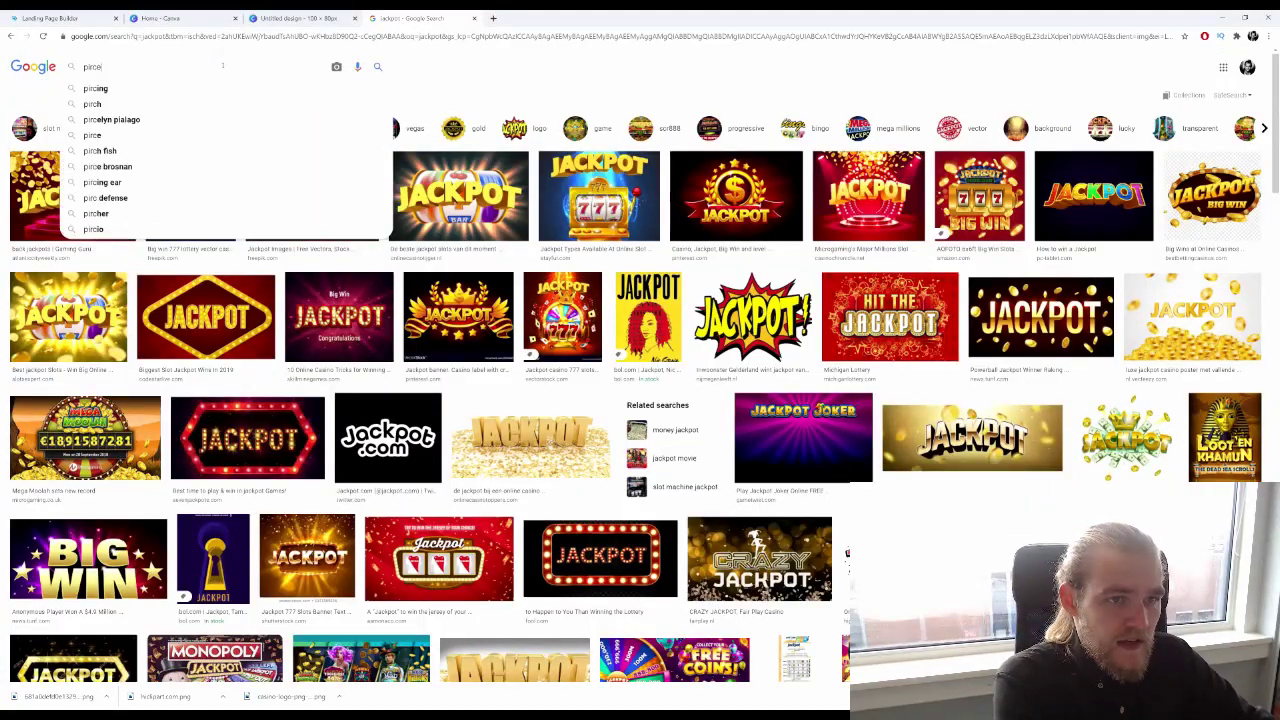
pyautogui.press('BackSpace')
pyautogui.press('BackSpace')
pyautogui.press('BackSpace')
pyautogui.press('BackSpace')
pyautogui.press('BackSpace')
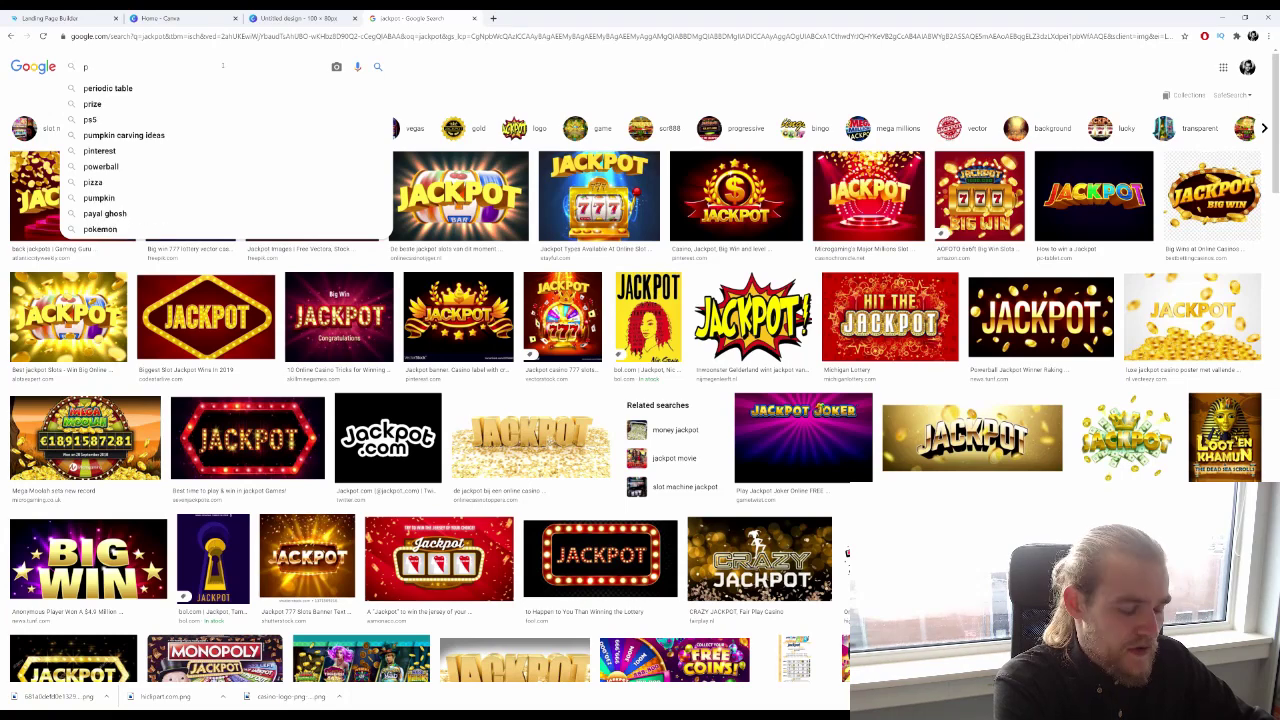
pyautogui.write('pirti')
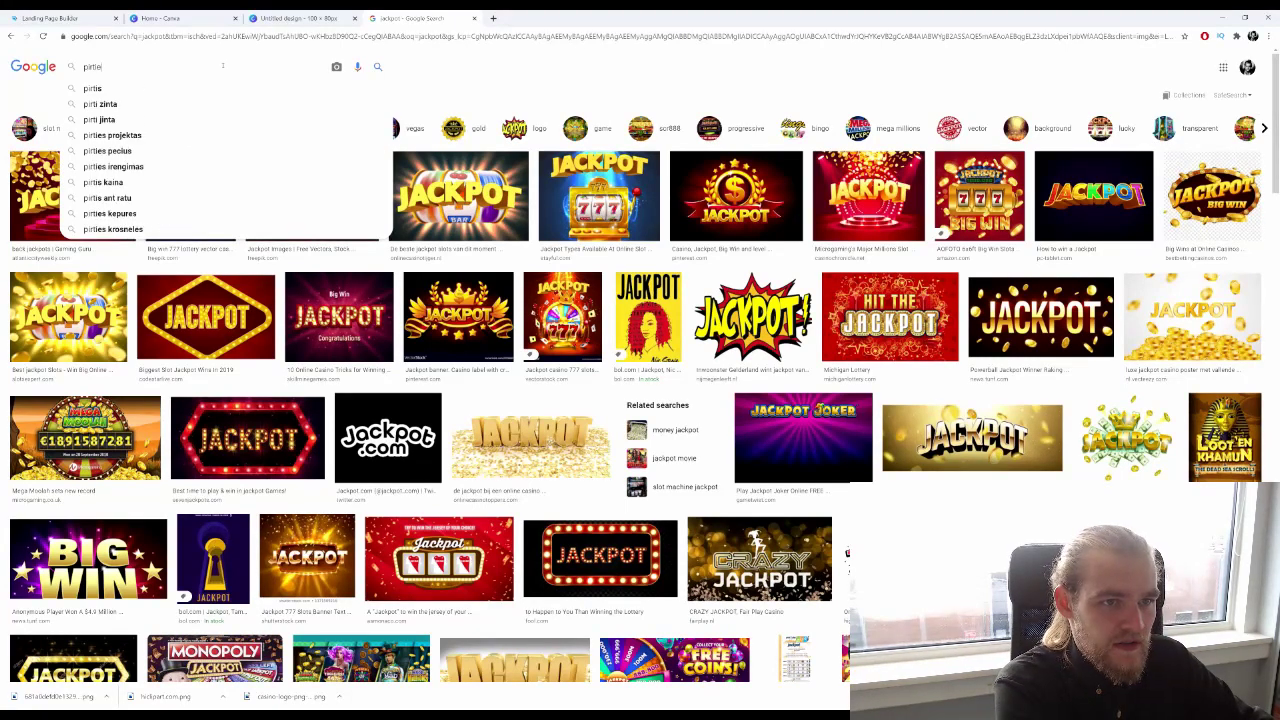
pyautogui.write('ate price')
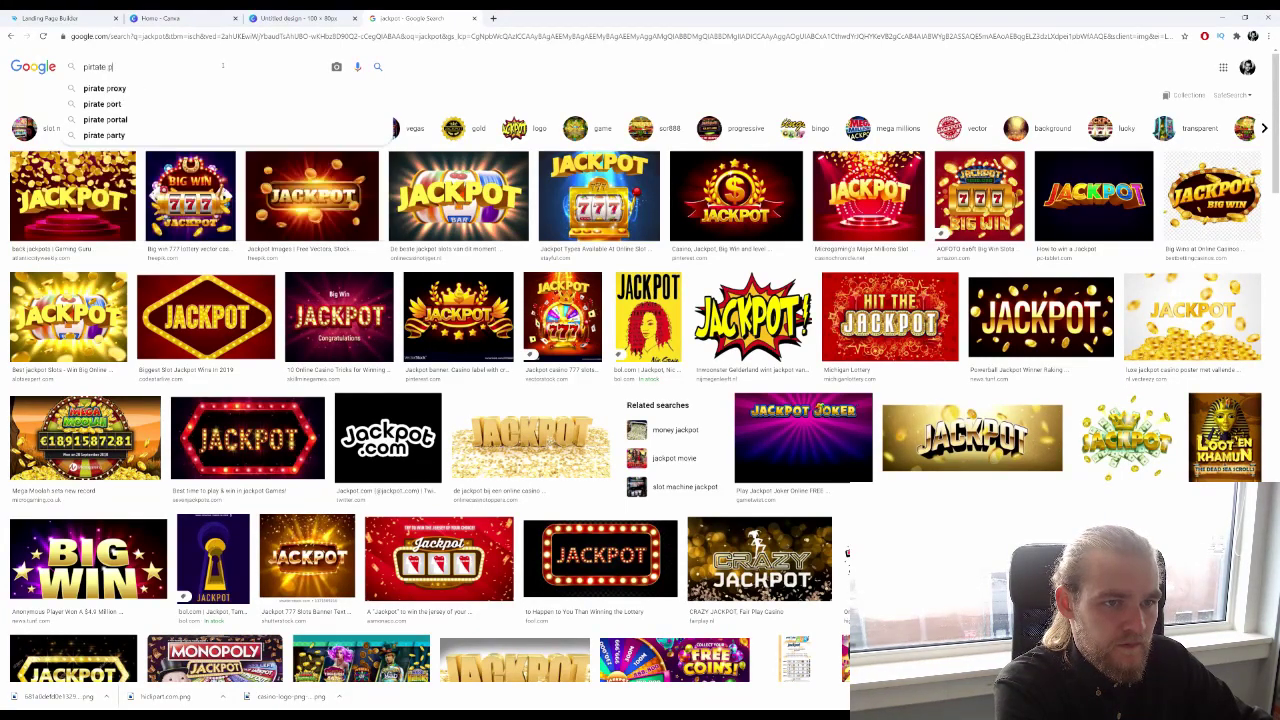
pyautogui.press('Return')
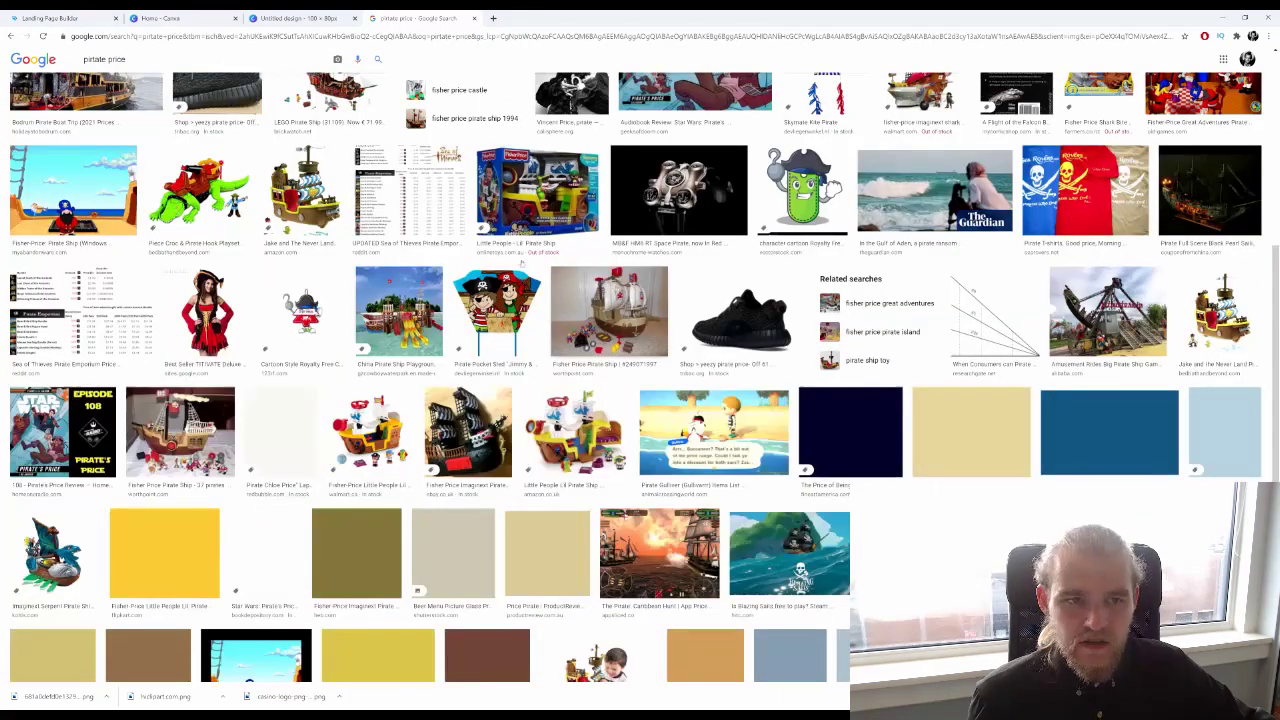
# Search the images for "chest of money"
pyautogui.write('che')
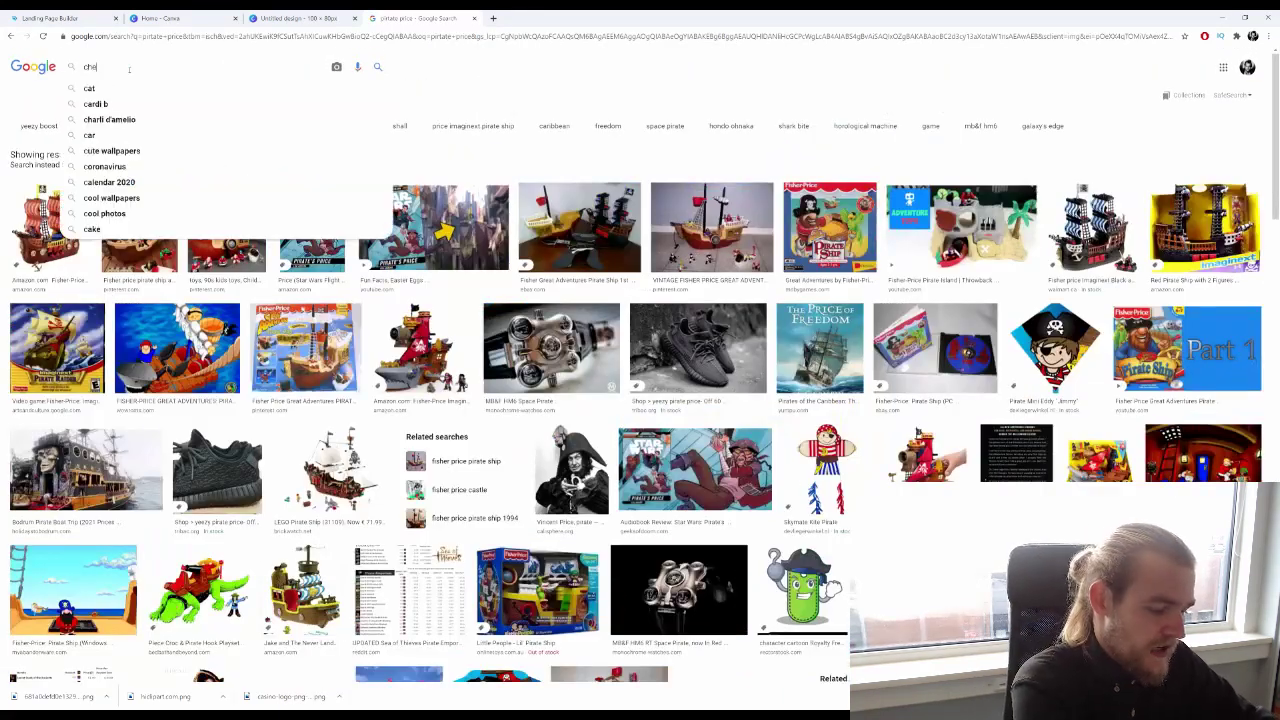
pyautogui.write('st of money')
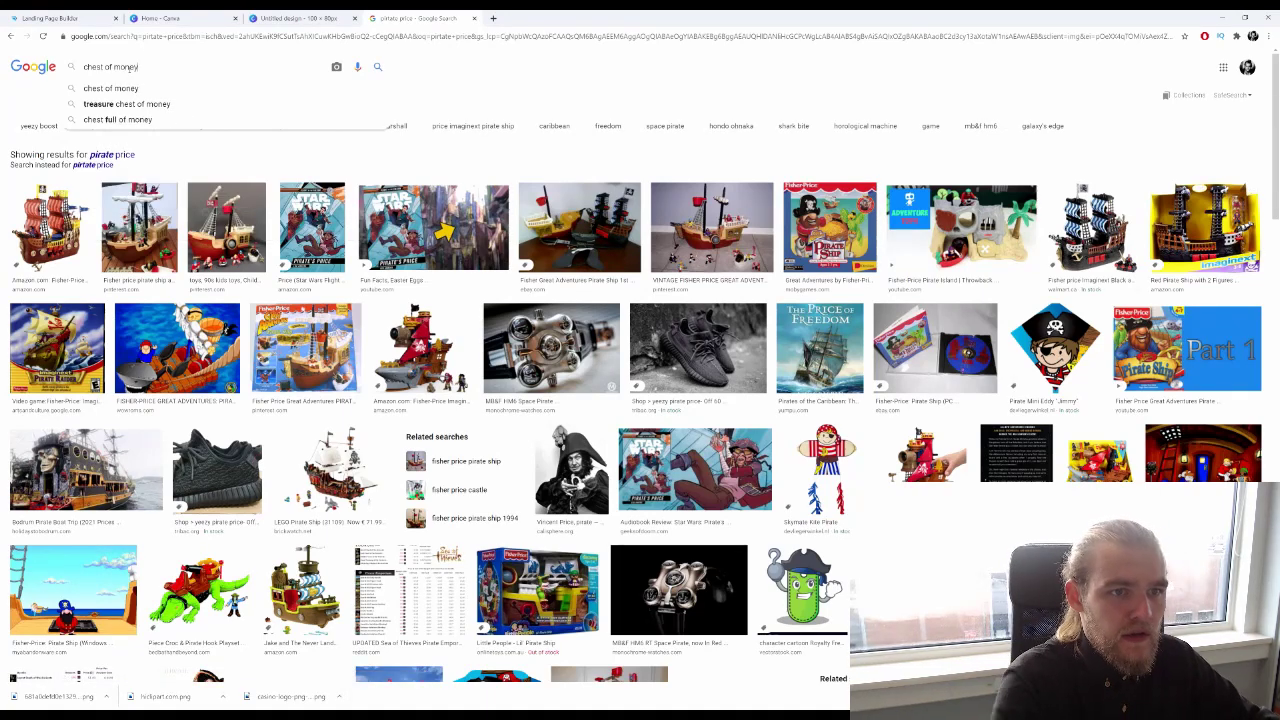
pyautogui.press('Return')
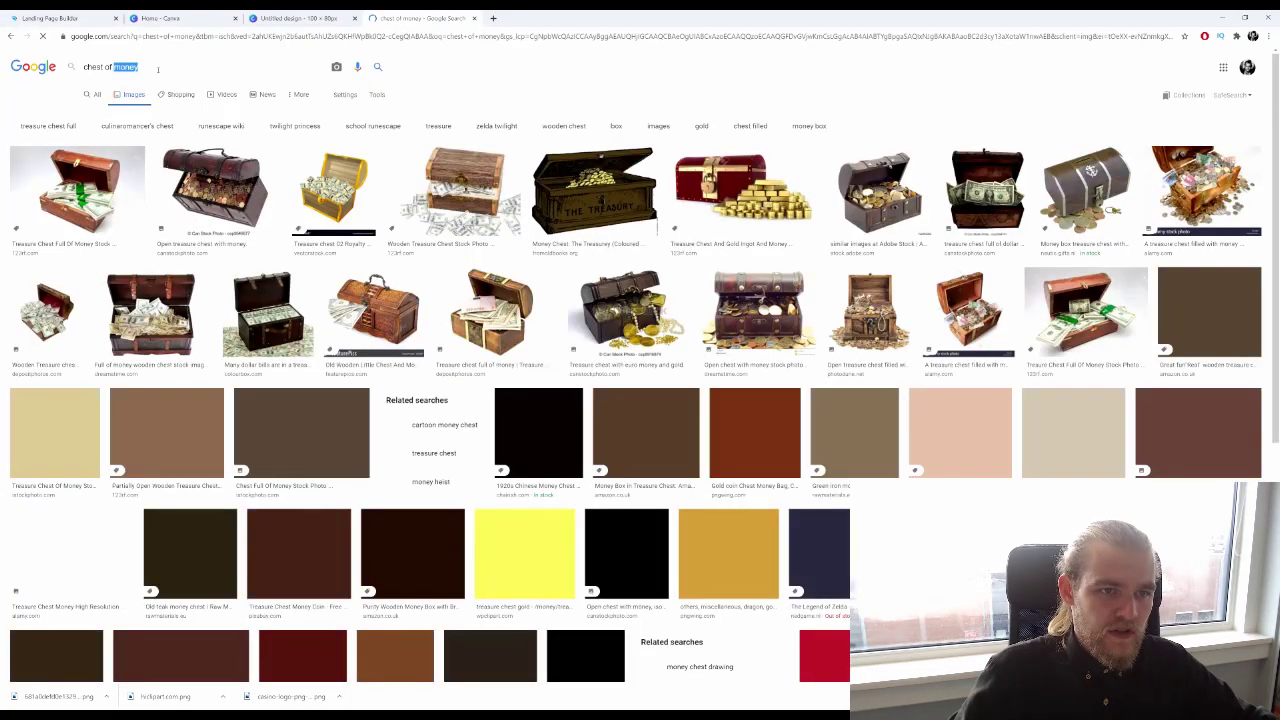
# Replace the word "money" in the query and search the images for "chest of coins"
pyautogui.click(157, 69)
pyautogui.press('BackSpace')
pyautogui.press('BackSpace')
pyautogui.press('BackSpace')
pyautogui.press('BackSpace')
pyautogui.press('BackSpace')
pyautogui.write('coins')
pyautogui.press('Return')
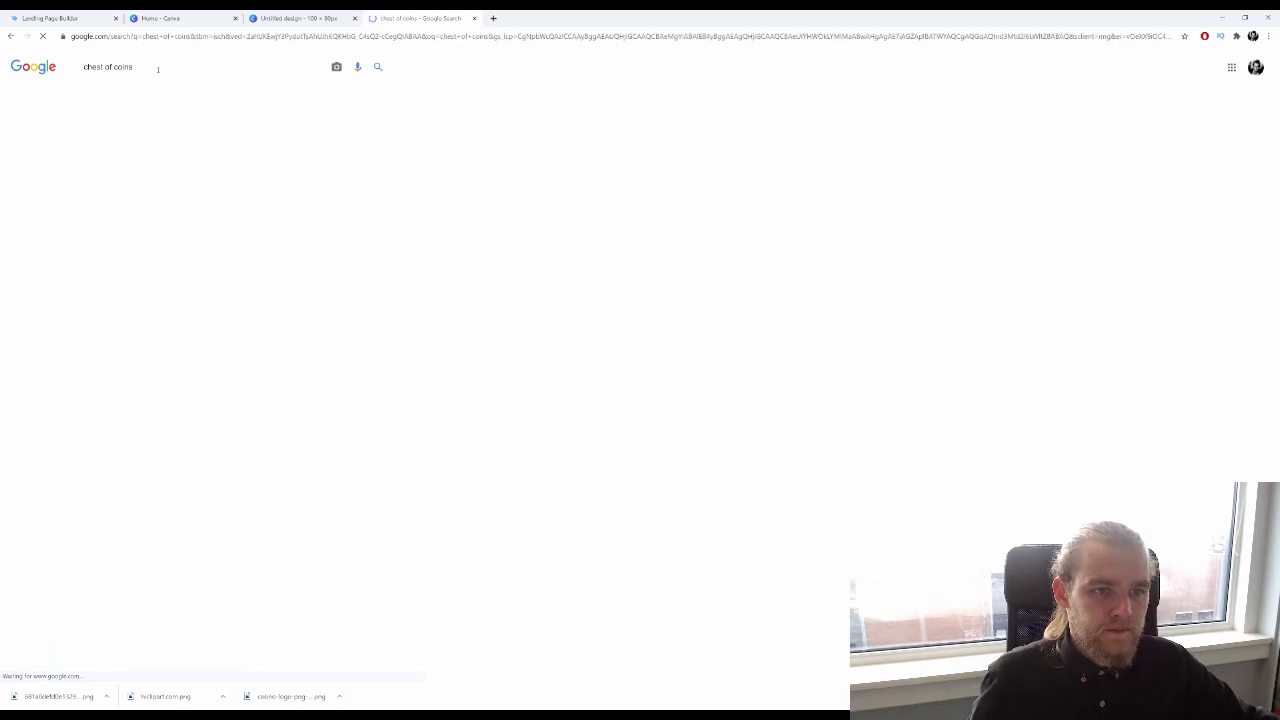
# Add "casino" to the "chest of coins" query, run the search and browse the treasure chest images
pyautogui.write('d')
pyautogui.press('BackSpace')
pyautogui.write('casino')
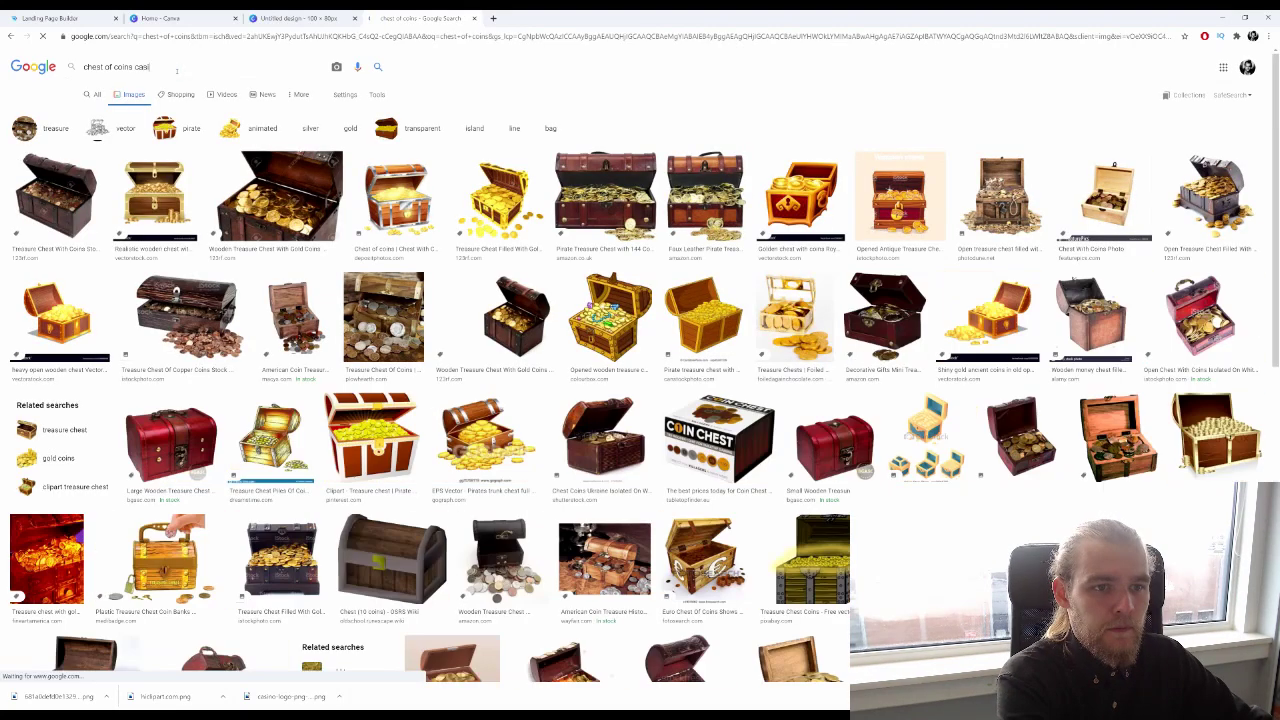
pyautogui.press('Return')
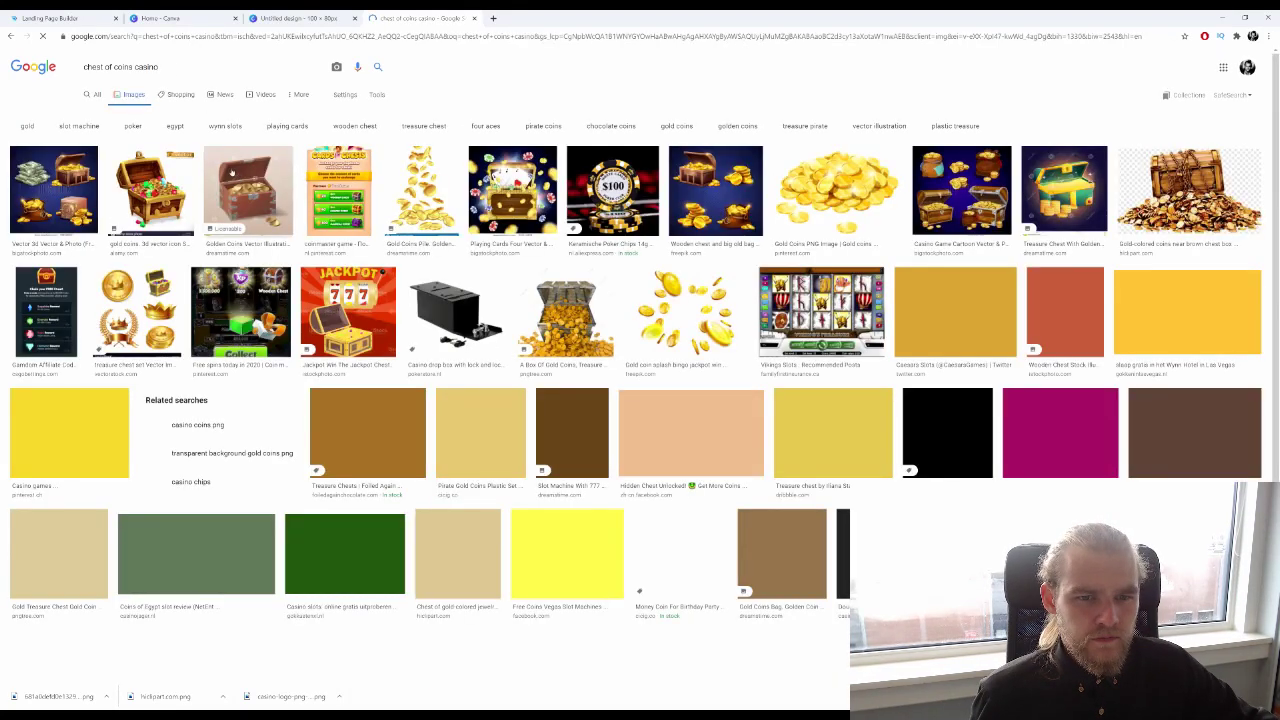
pyautogui.scroll(-5, 640, 400)
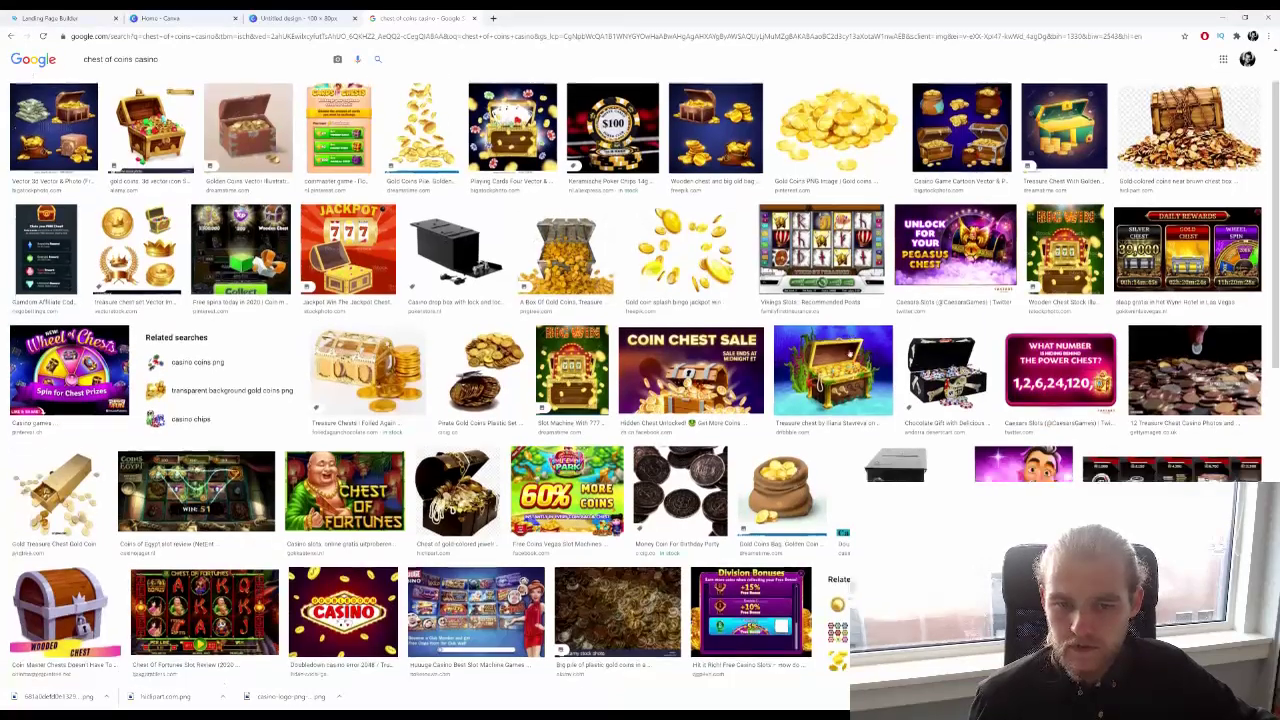
pyautogui.scroll(-3, 640, 400)
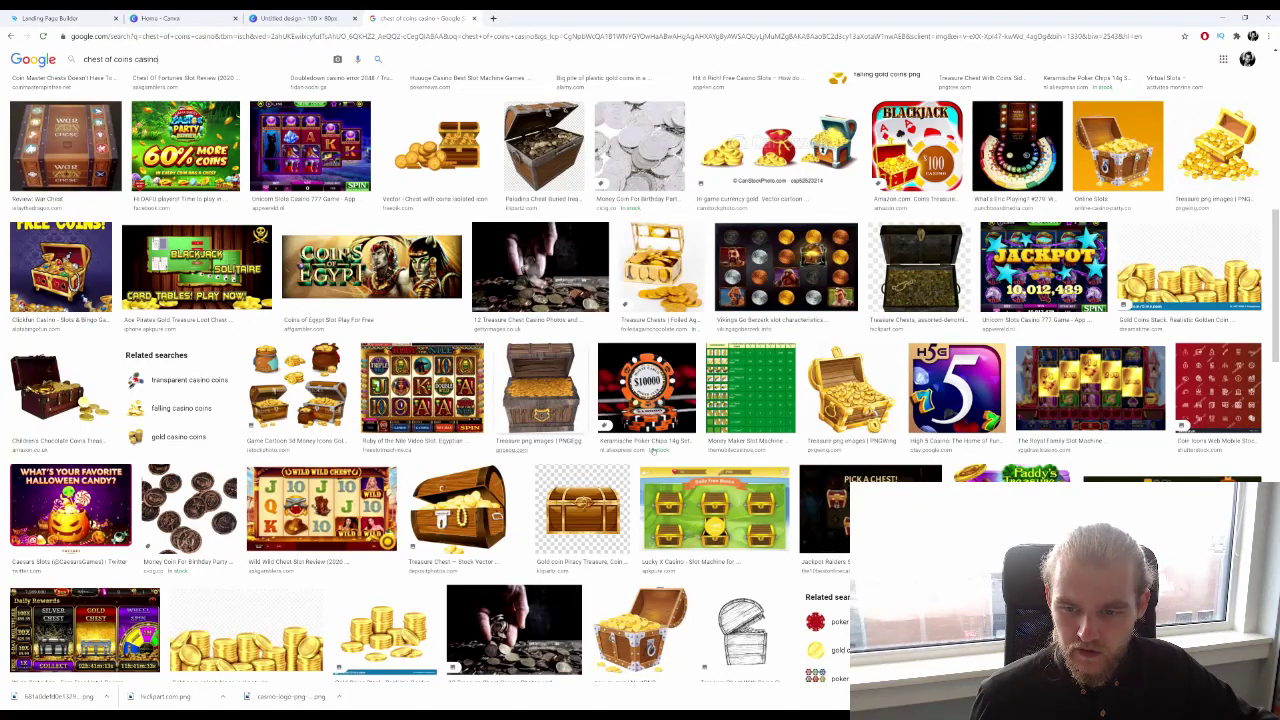
pyautogui.scroll(-1, 652, 450)
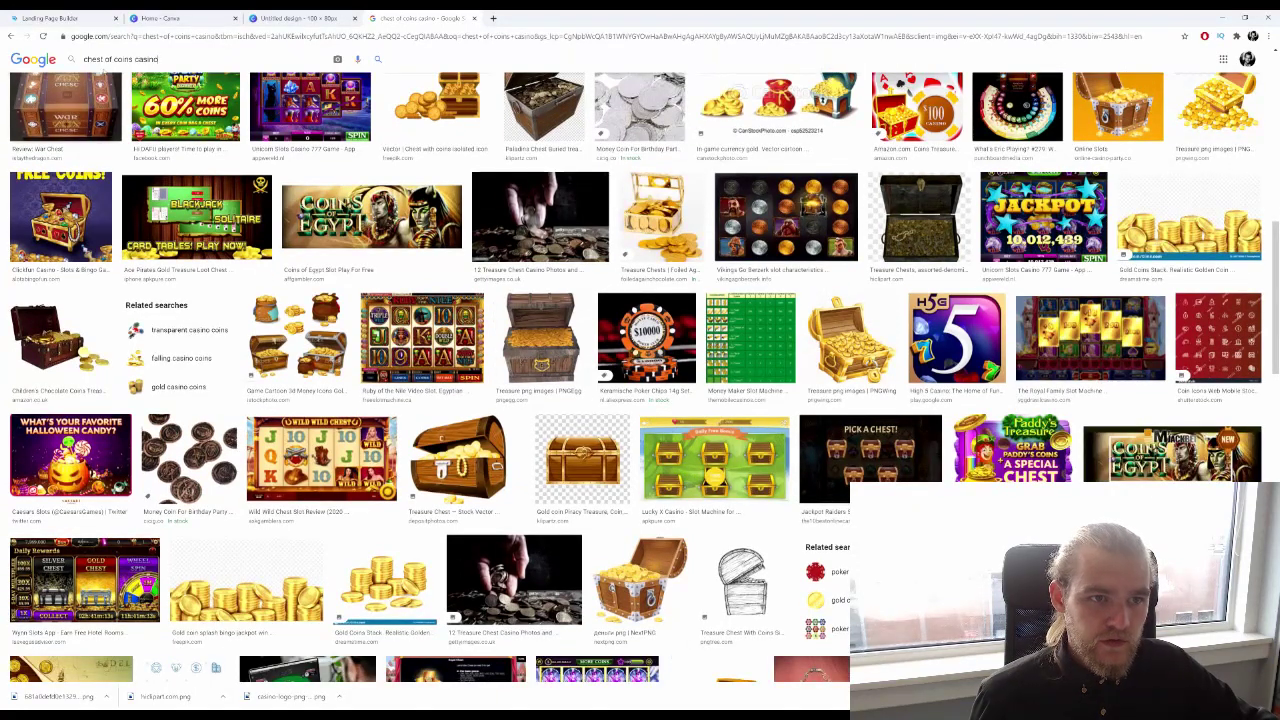
# Replace the image search query with "casino treasure" and run the search
pyautogui.write('ca')
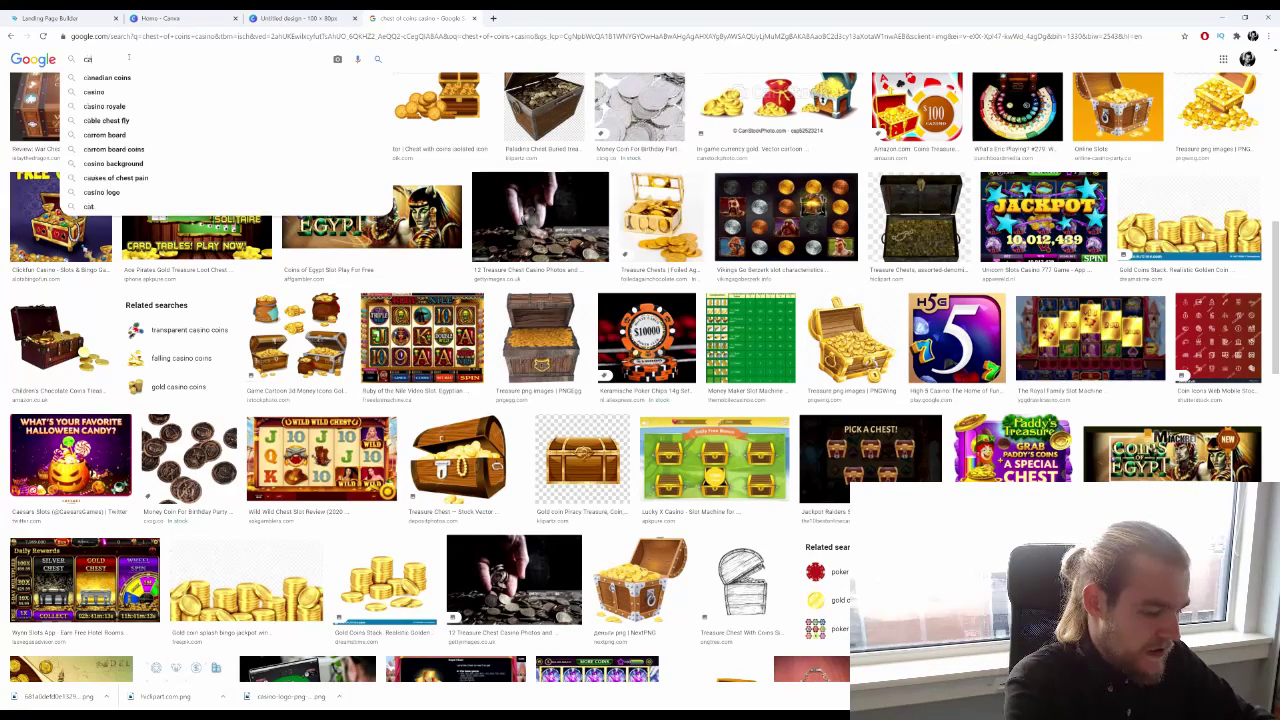
pyautogui.write('sino treasure')
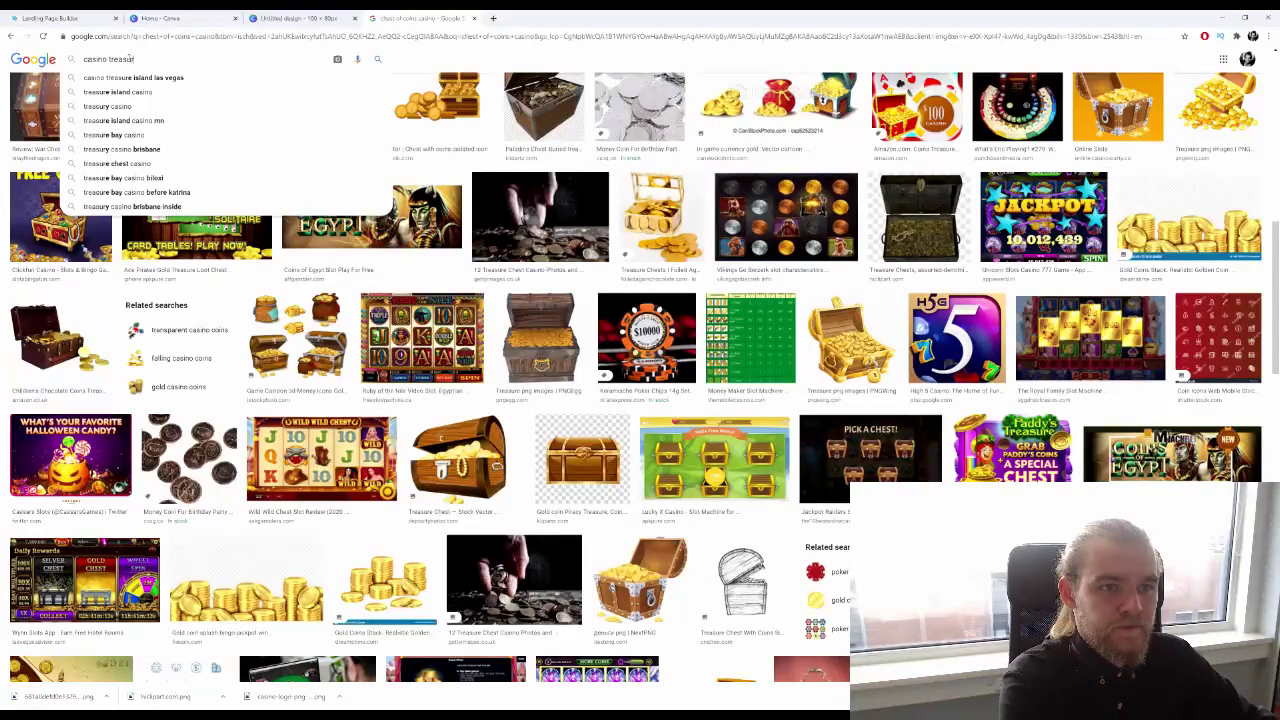
pyautogui.press('Return')
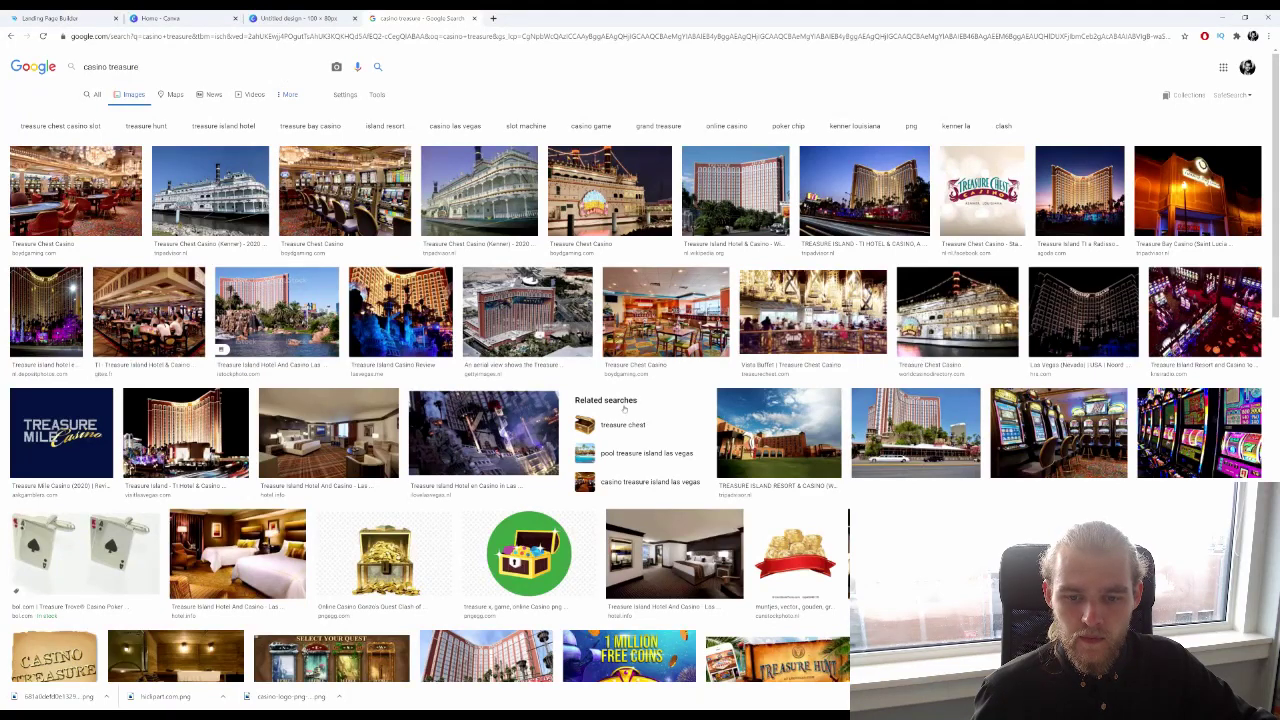
# Add "chest" to the "casino treasure" query, run the search and browse the image results
pyautogui.write('chest')
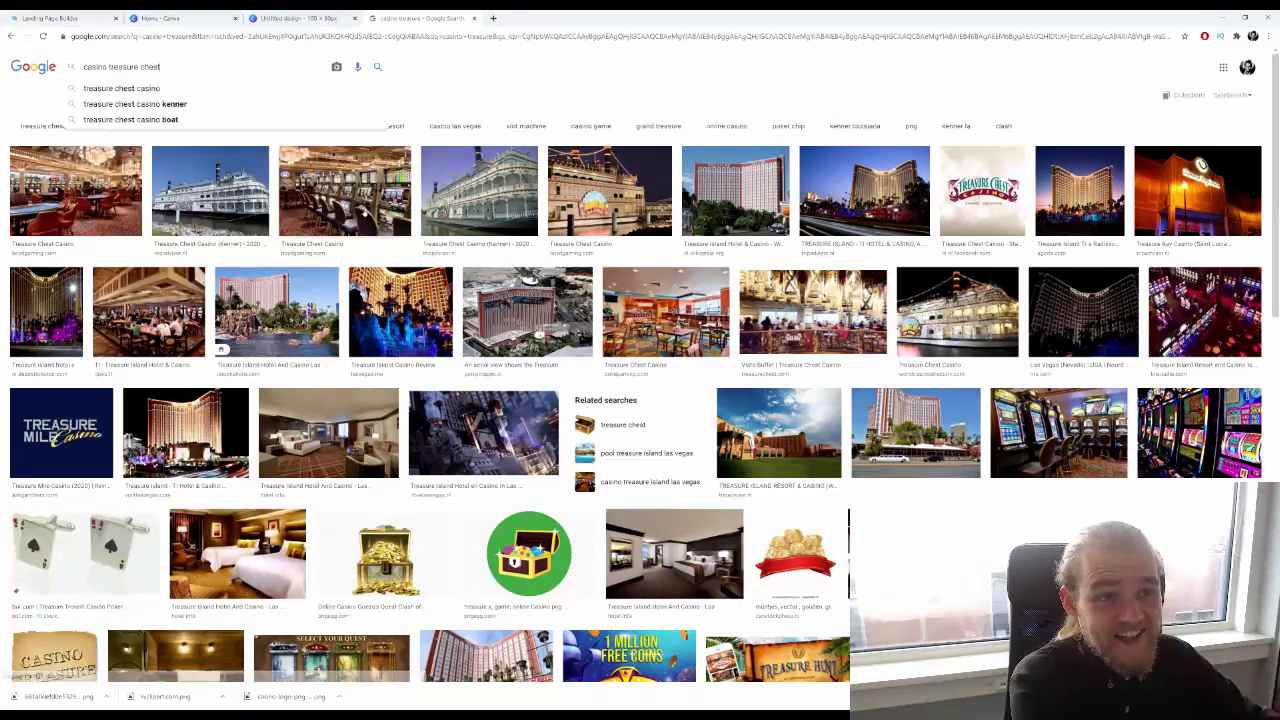
pyautogui.press('Return')
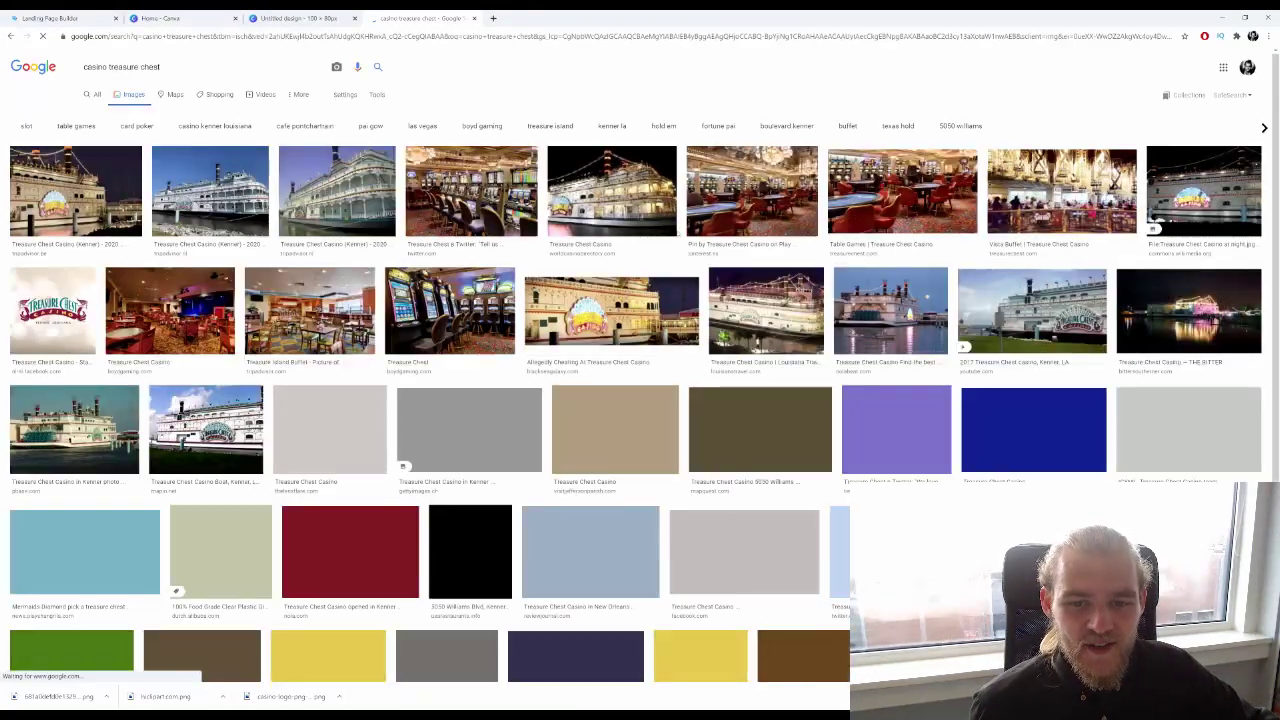
pyautogui.scroll(-2, 679, 235)
pyautogui.scroll(-4, 679, 235)
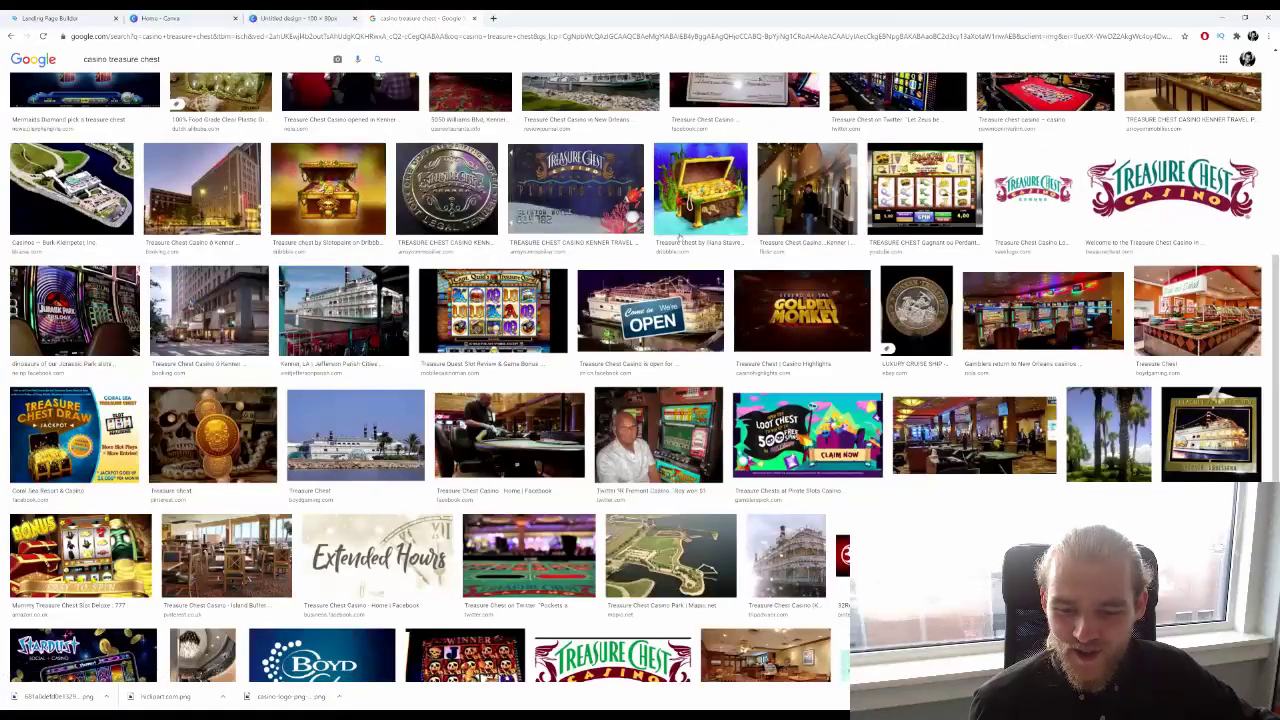
pyautogui.scroll(-8, 679, 236)
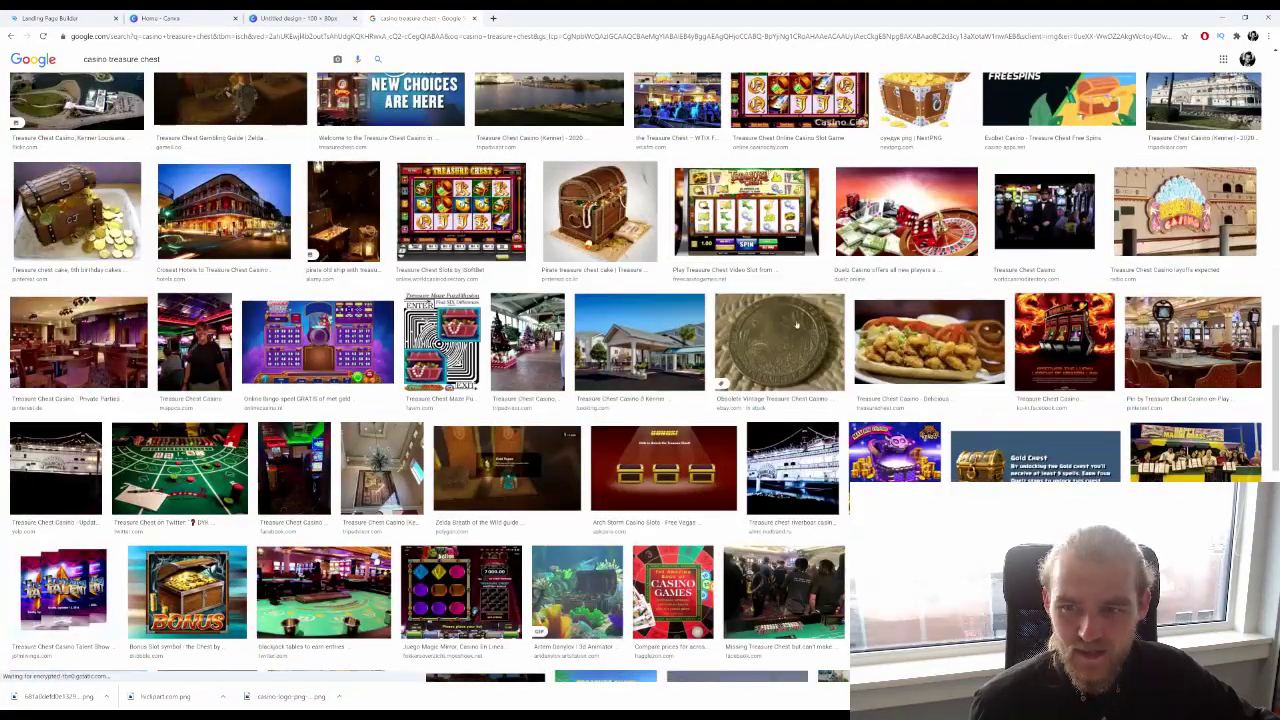
# Preview the NextPNG image of the open chest filled with gold coins and show all its related images
pyautogui.scroll(2, 797, 325)
pyautogui.click(940, 292)
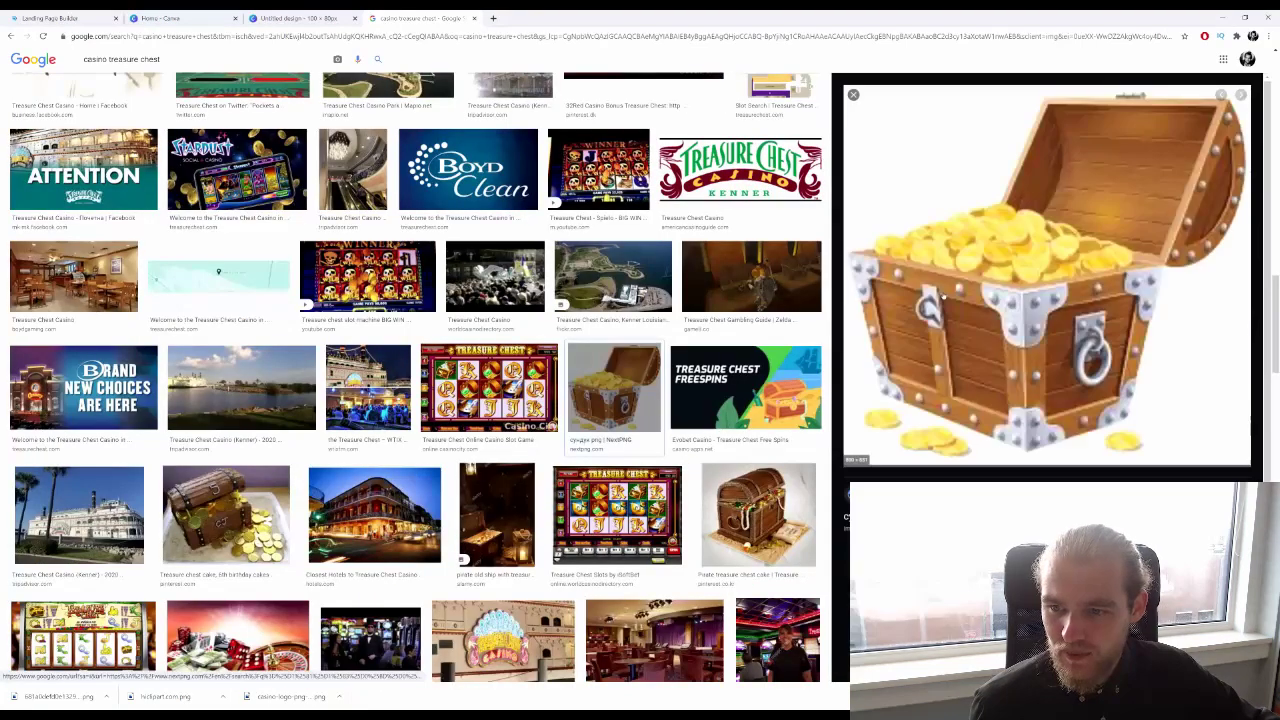
pyautogui.scroll(-5, 898, 300)
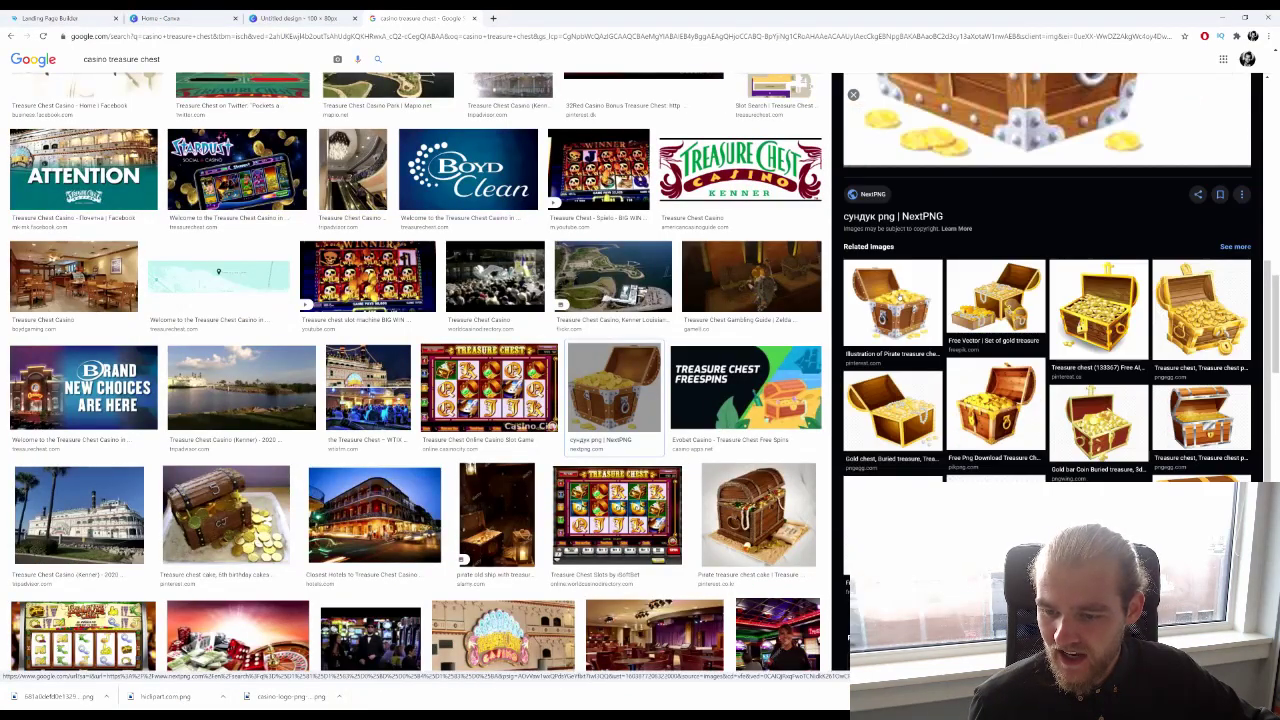
pyautogui.click(1235, 164)
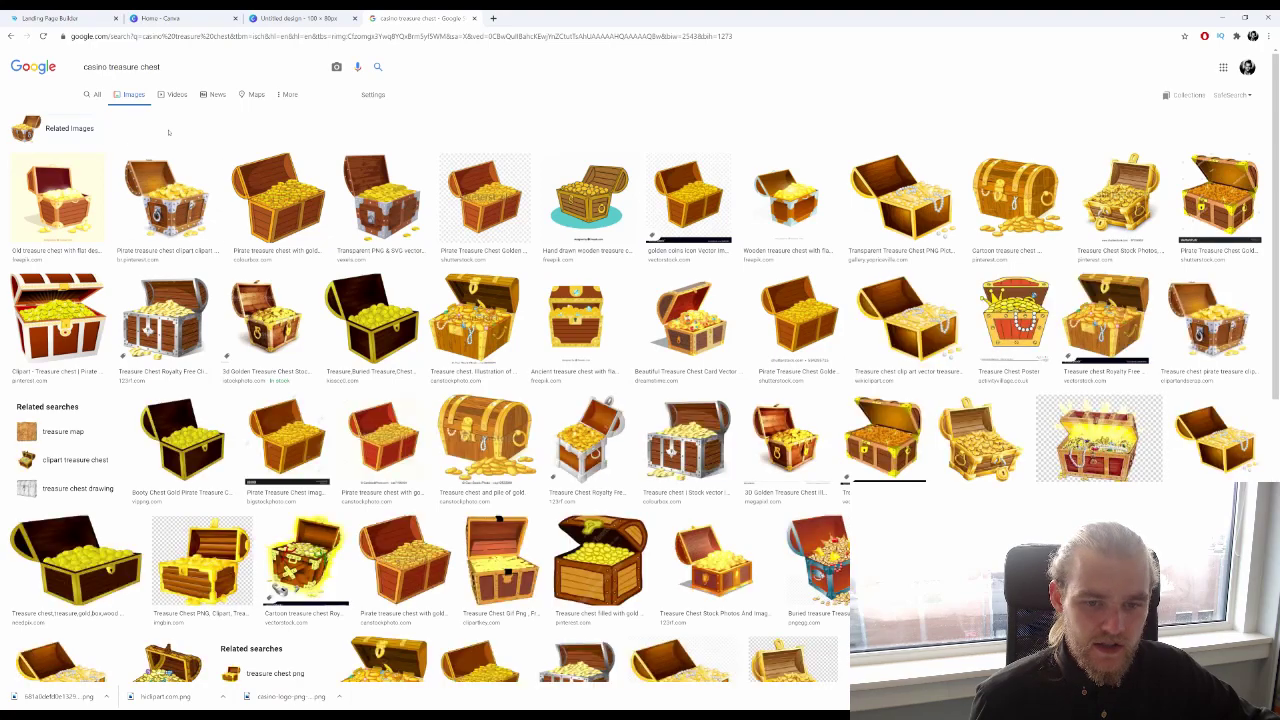
# Browse the related chest images, preview the glowing jewel-filled chest and check the casino logo design in Canva for comparison
pyautogui.scroll(-3, 716, 668)
pyautogui.scroll(-3, 529, 284)
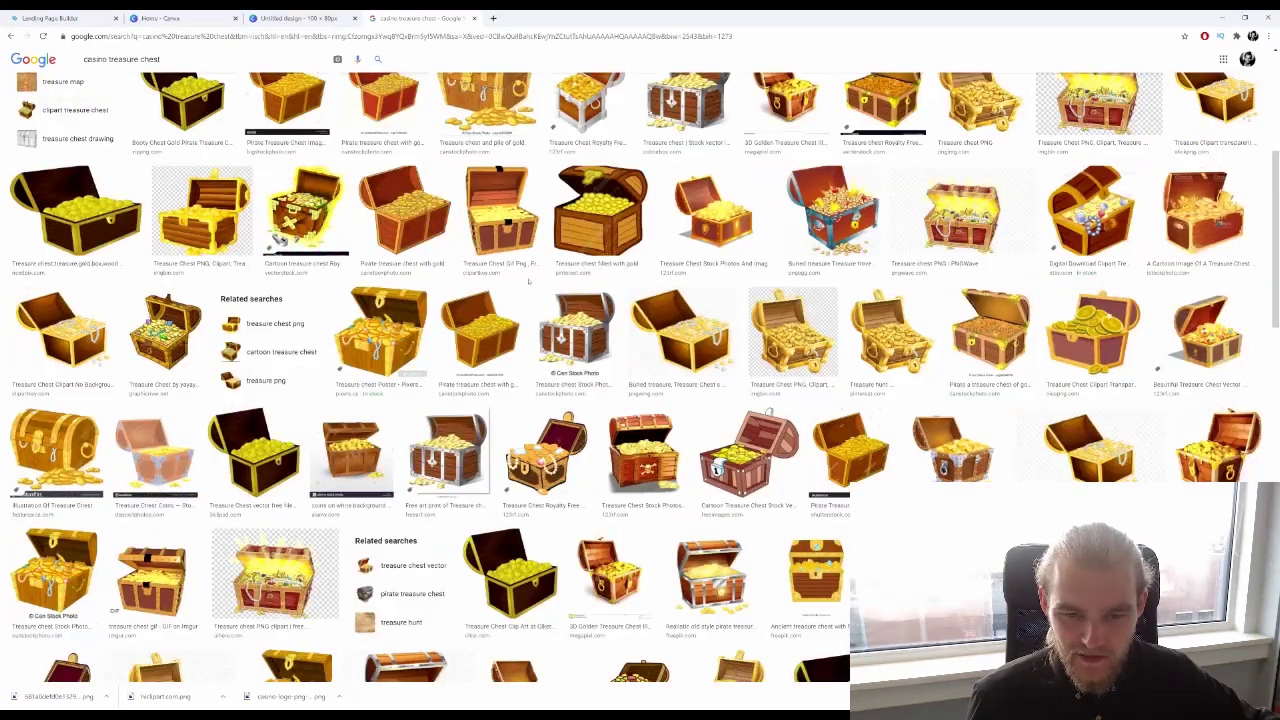
pyautogui.scroll(-2, 529, 284)
pyautogui.scroll(-4, 535, 284)
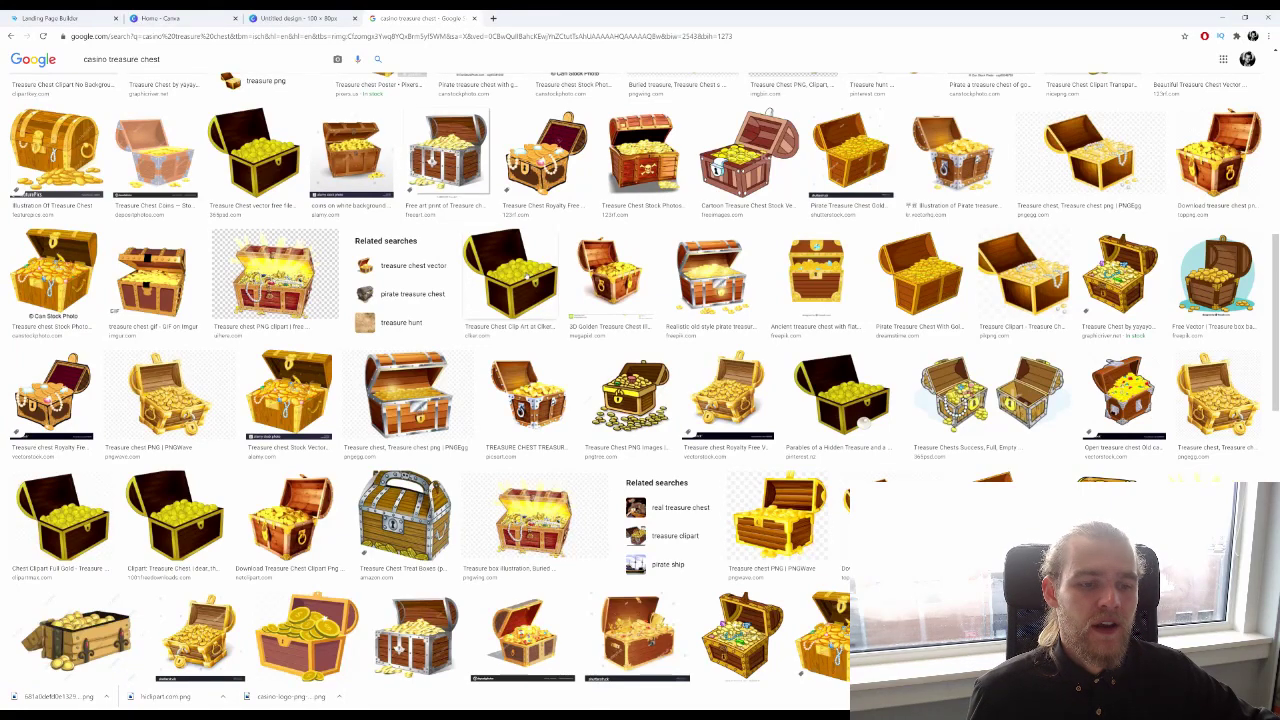
pyautogui.scroll(-3, 531, 287)
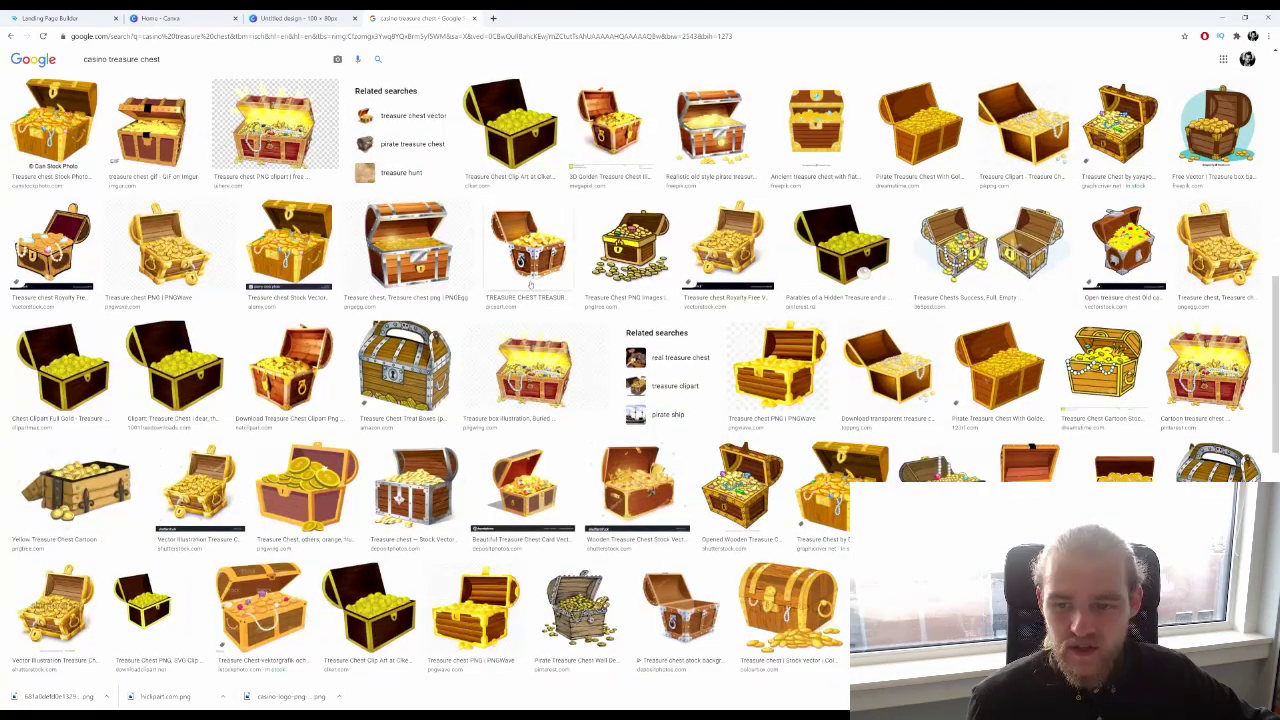
pyautogui.scroll(-1, 530, 284)
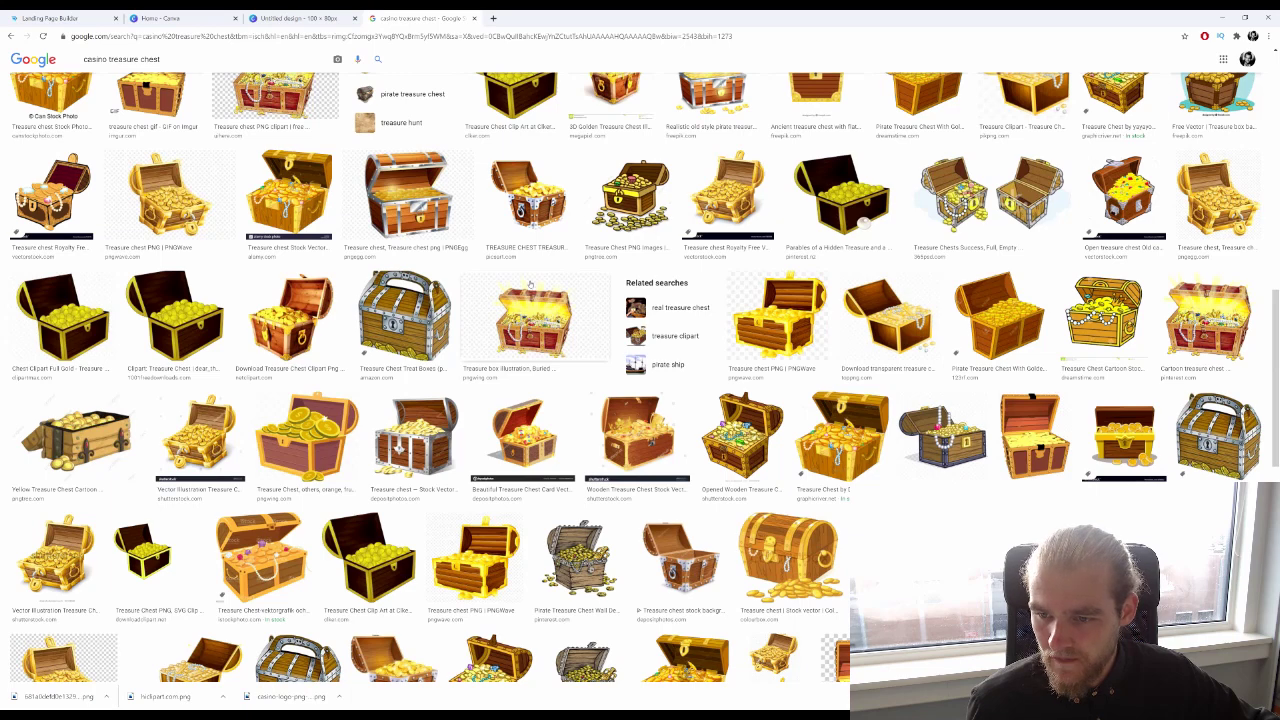
pyautogui.scroll(-2, 530, 285)
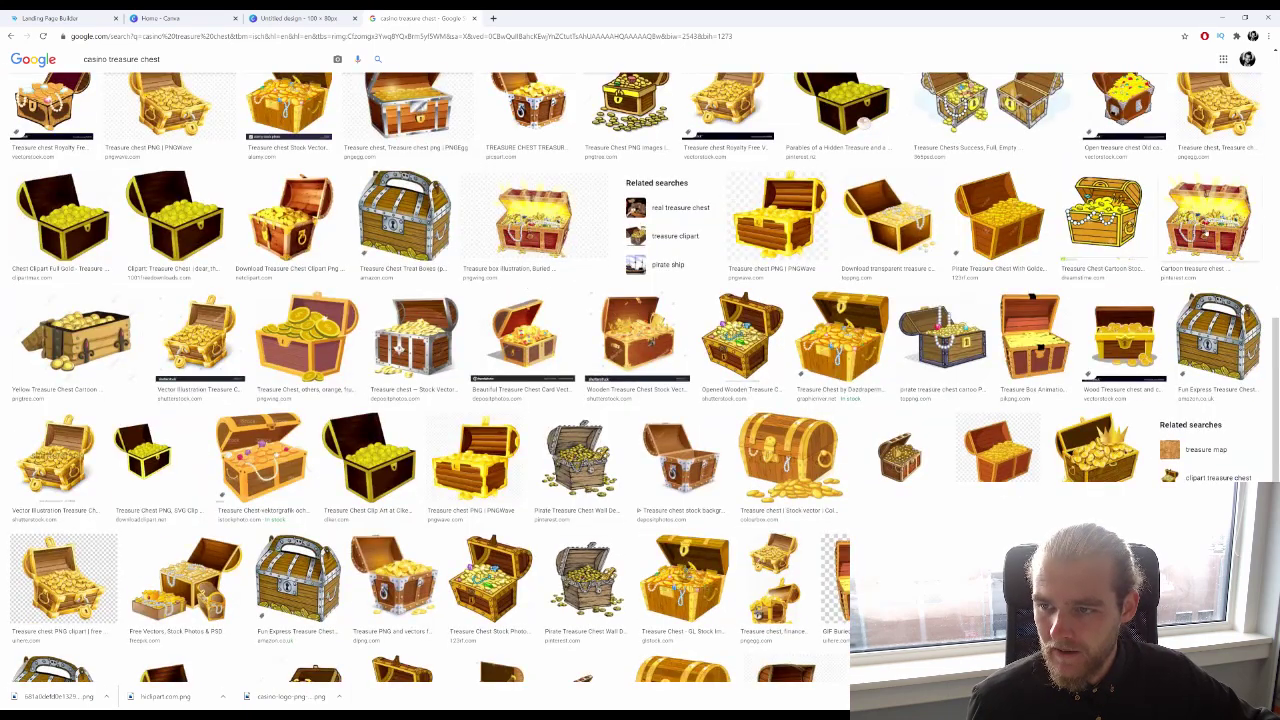
pyautogui.click(1208, 214)
pyautogui.click(327, 14)
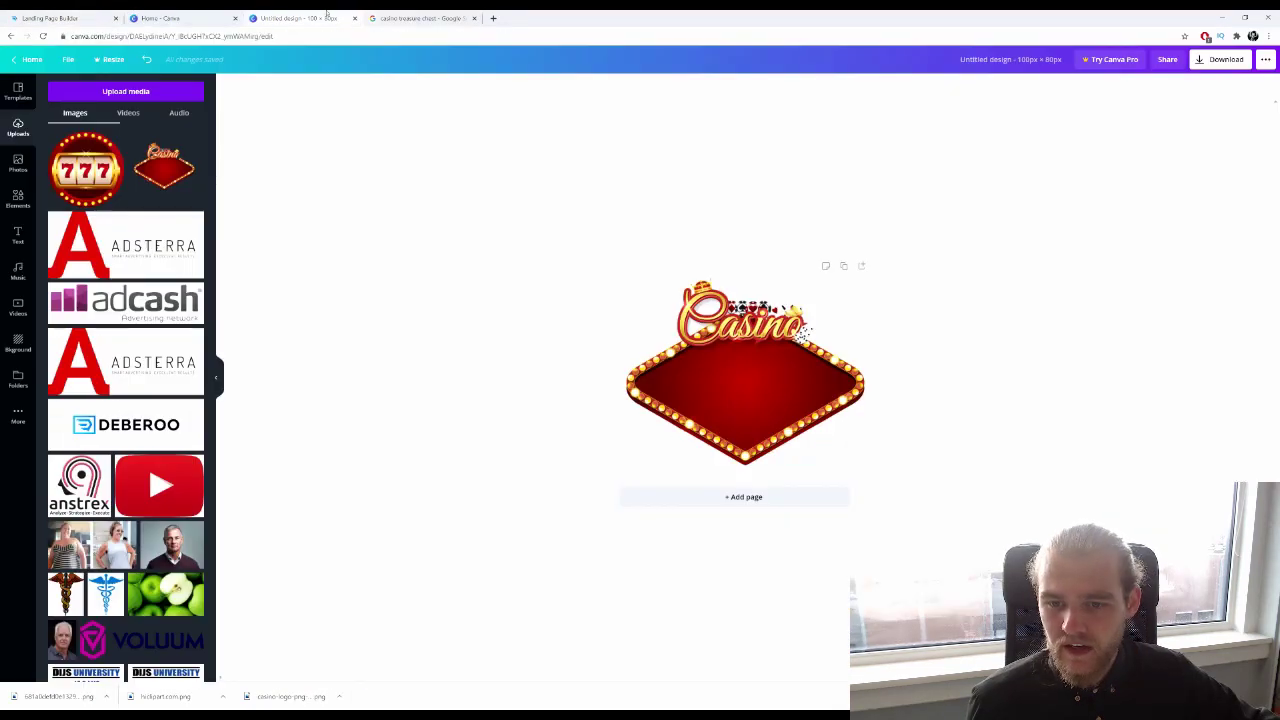
pyautogui.click(410, 18)
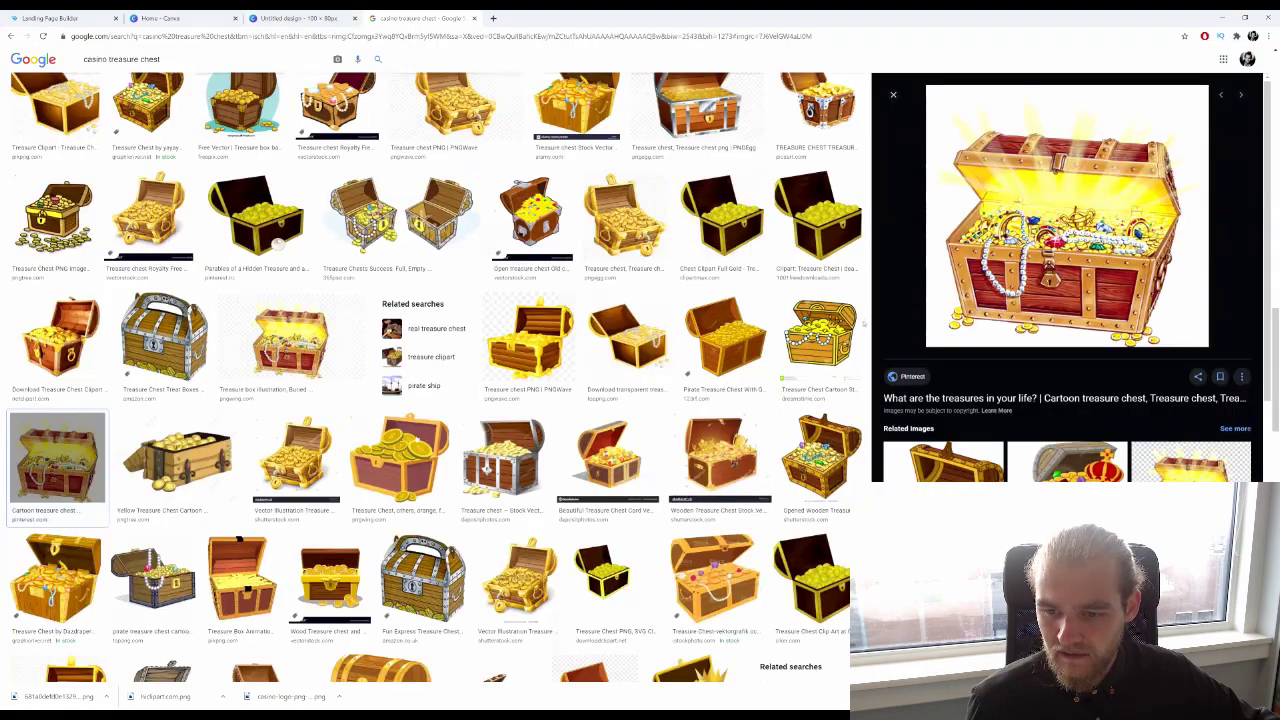
# Examine further treasure chest images in the results and among the glowing chest's related images for a suitable graphic
pyautogui.scroll(-4, 529, 380)
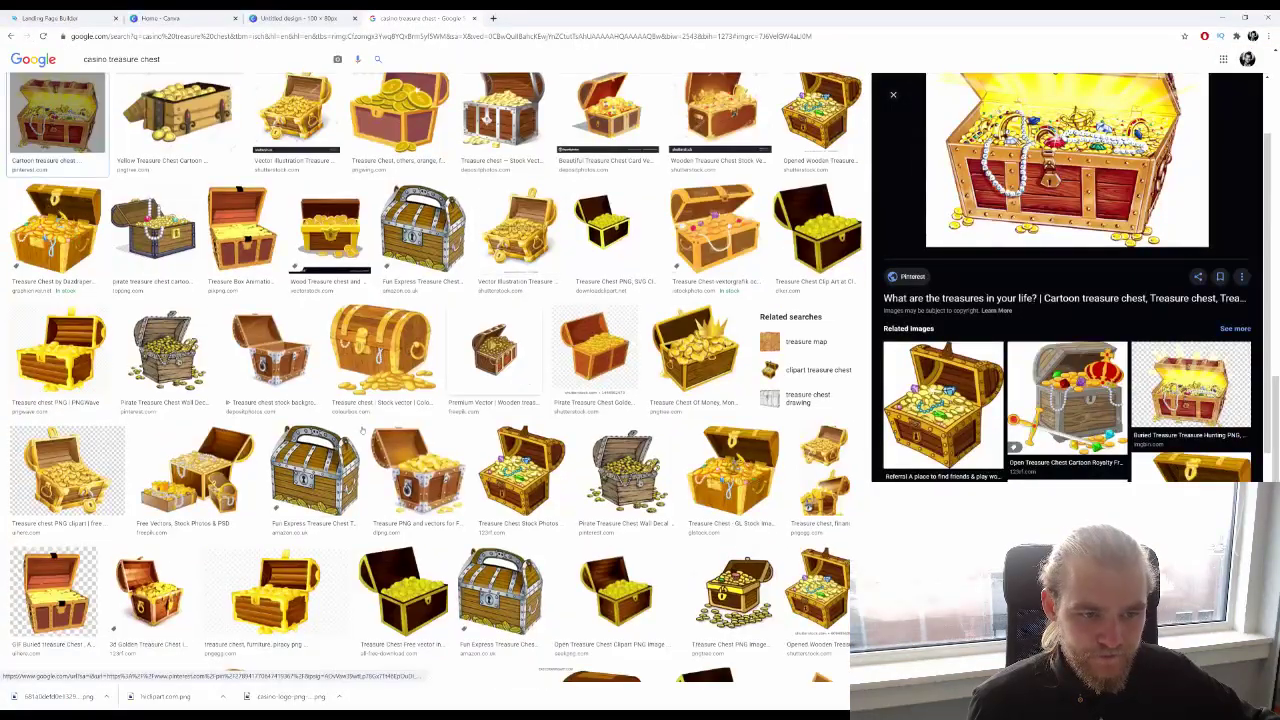
pyautogui.scroll(-3, 370, 460)
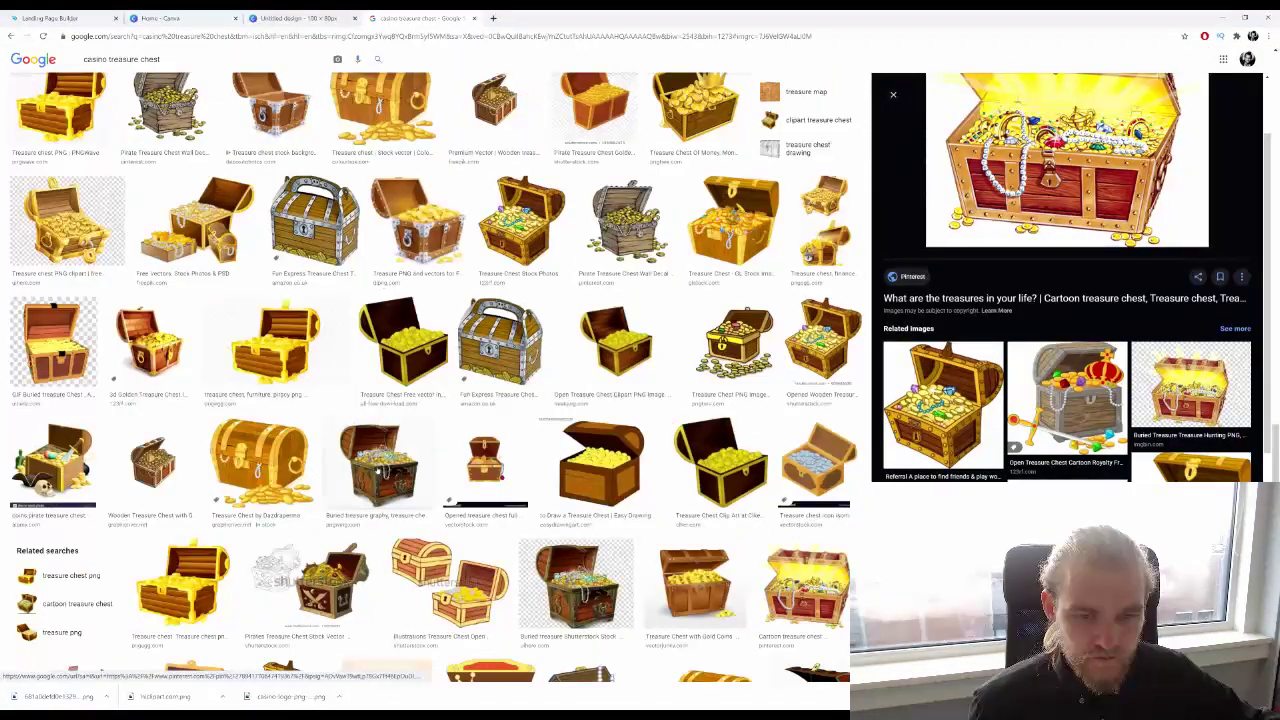
pyautogui.scroll(-5, 430, 380)
pyautogui.scroll(-1, 548, 520)
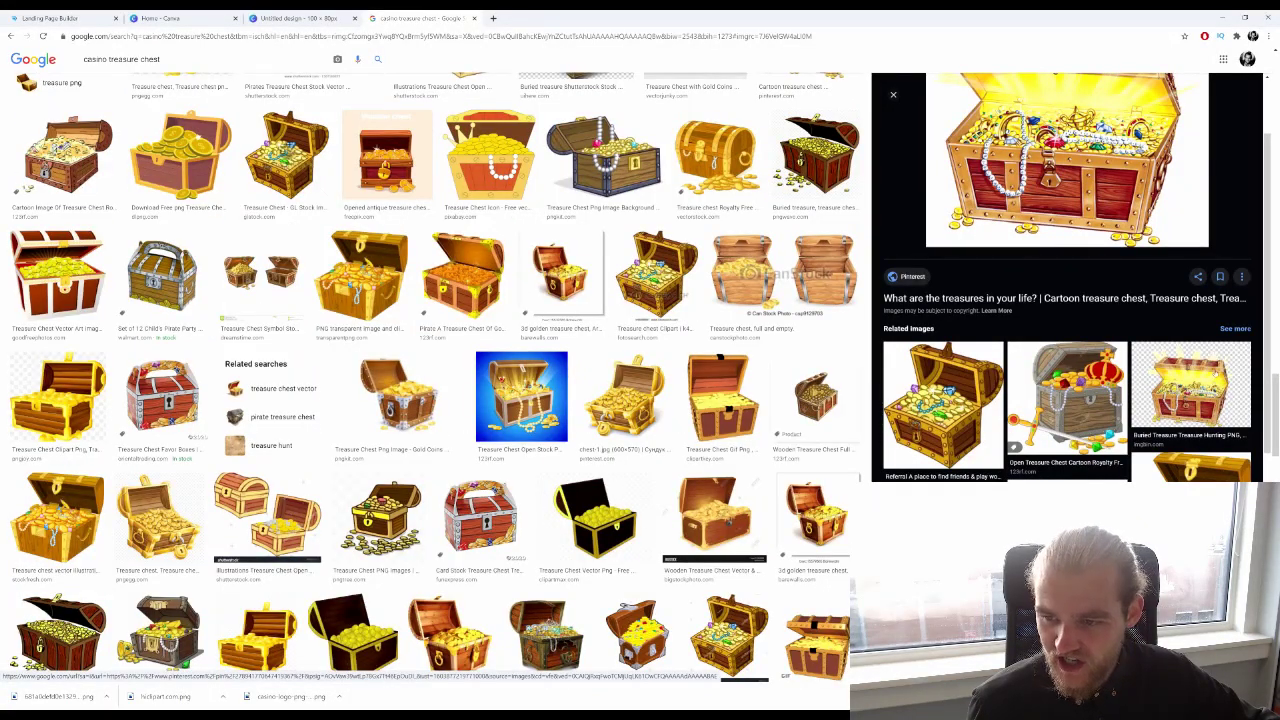
pyautogui.scroll(-3, 1067, 277)
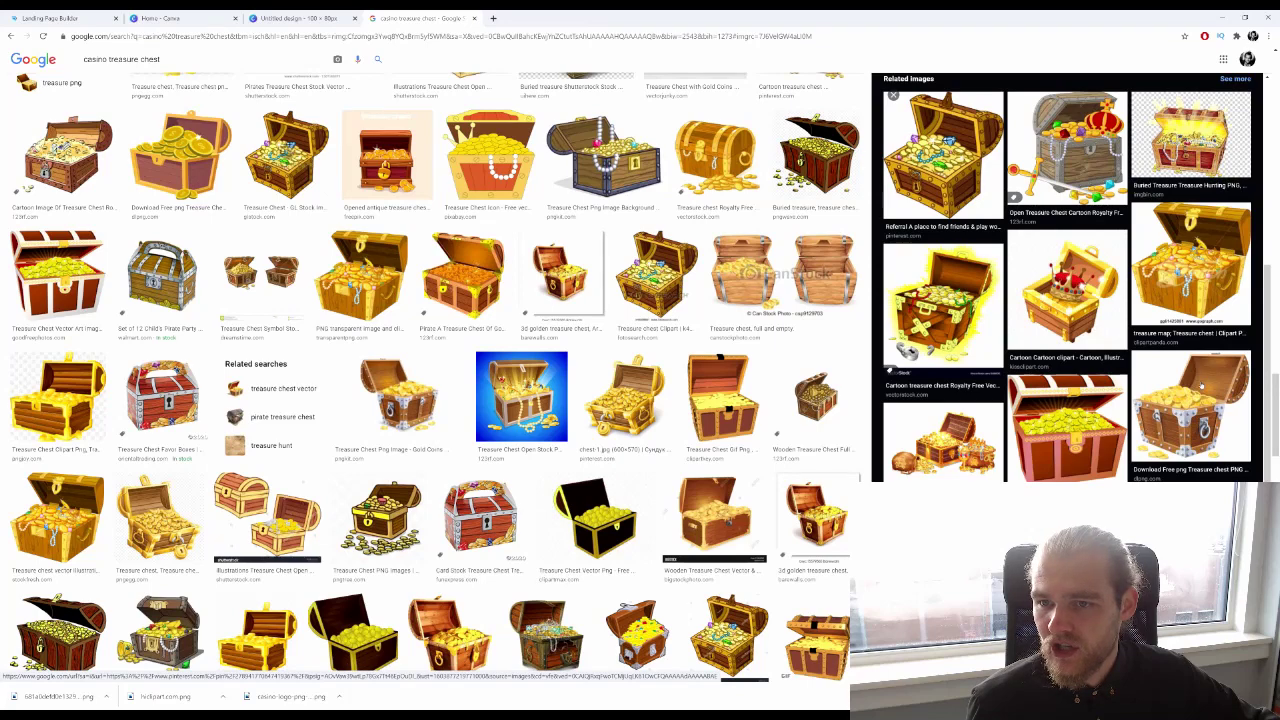
pyautogui.scroll(1, 1201, 388)
pyautogui.scroll(-3, 888, 470)
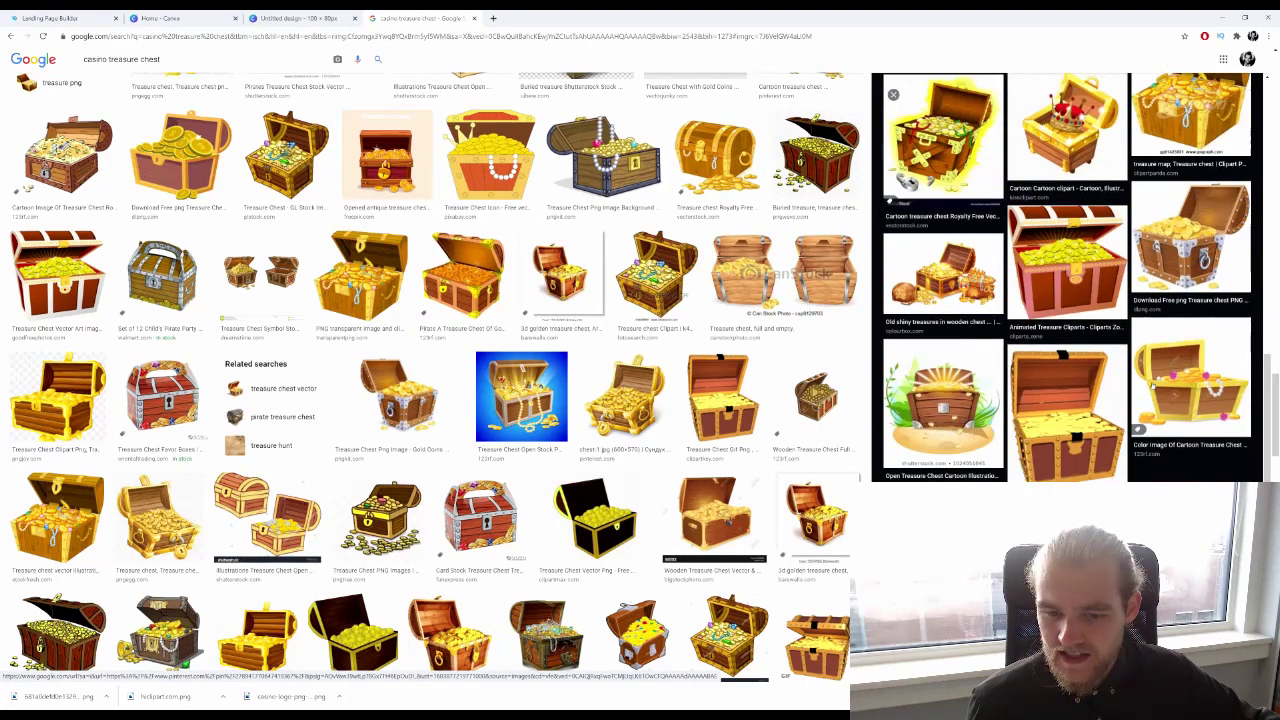
pyautogui.scroll(-4, 700, 620)
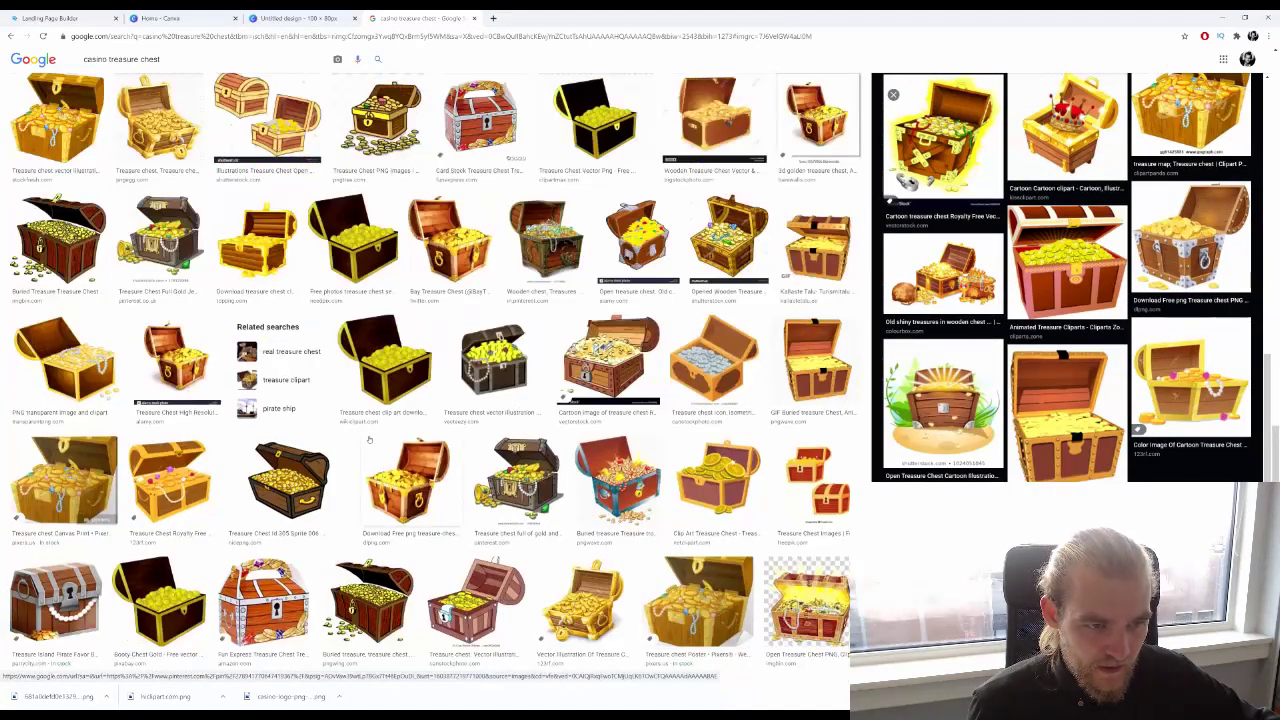
pyautogui.scroll(-1, 362, 435)
pyautogui.scroll(-2, 370, 433)
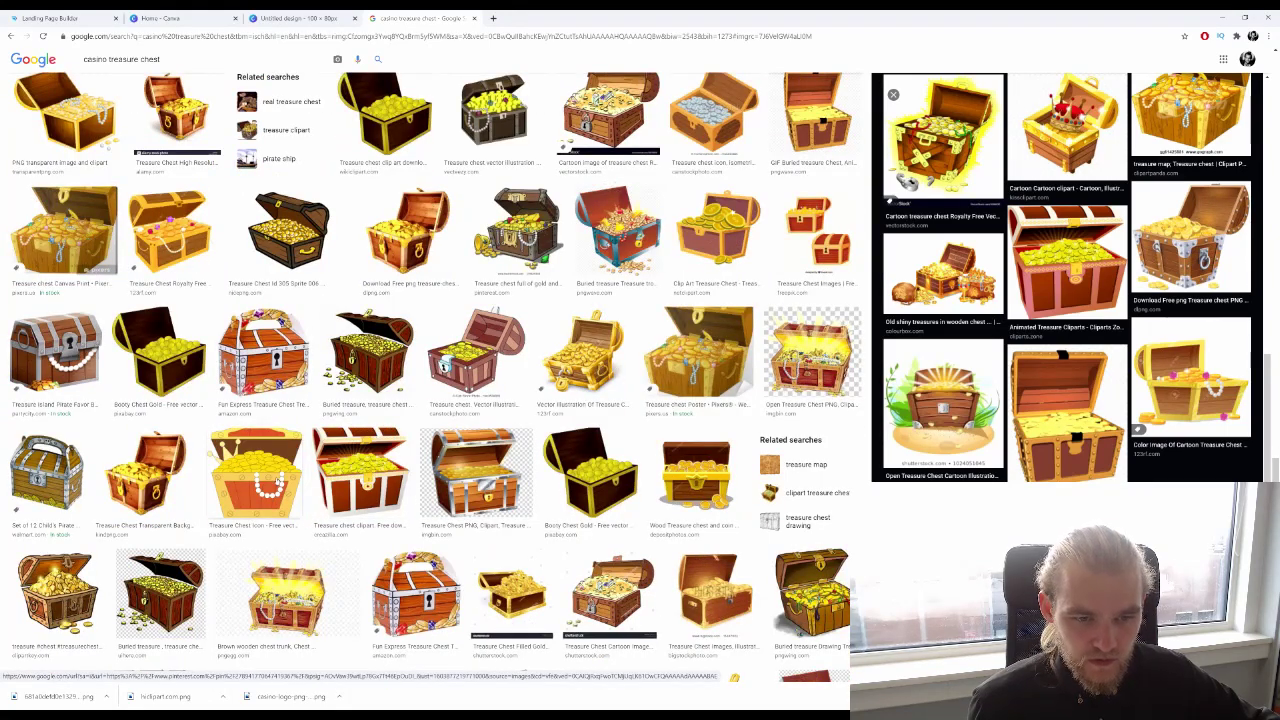
# Preview the Pixabay treasure chest icon with the crown and pearl necklace and save the image to the computer
pyautogui.click(278, 482)
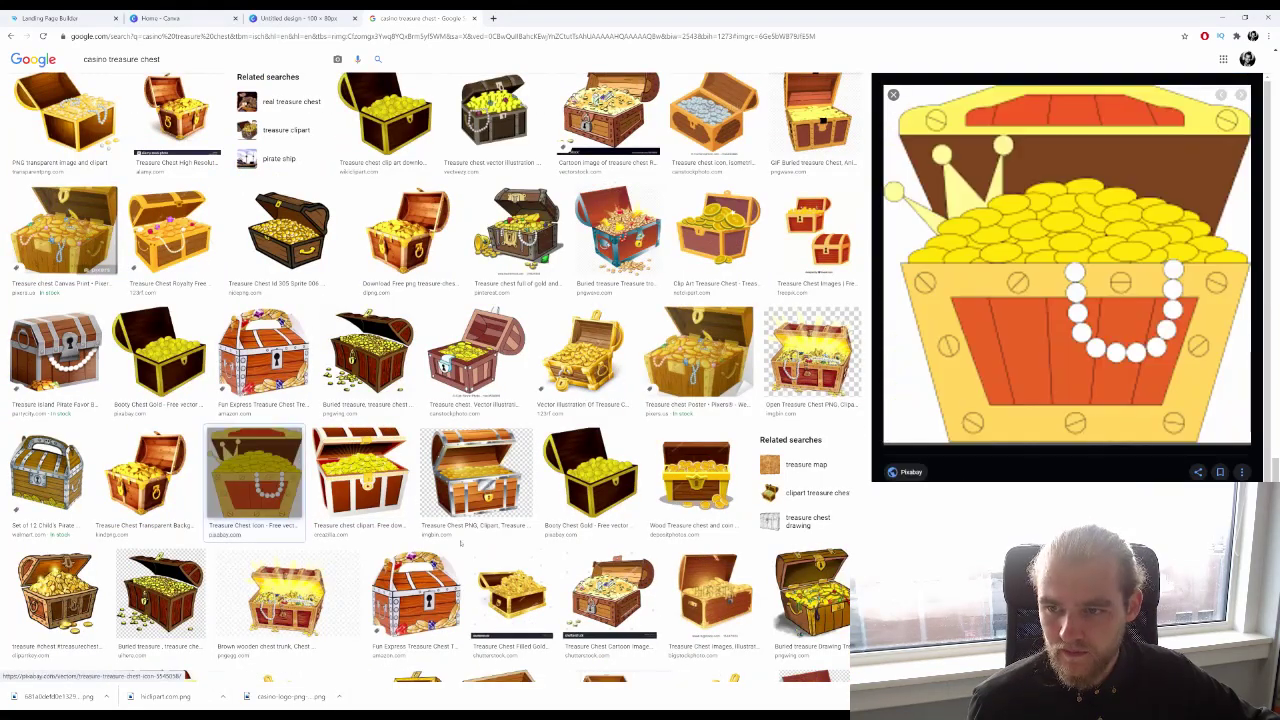
pyautogui.rightClick(1061, 242)
pyautogui.click(1108, 337)
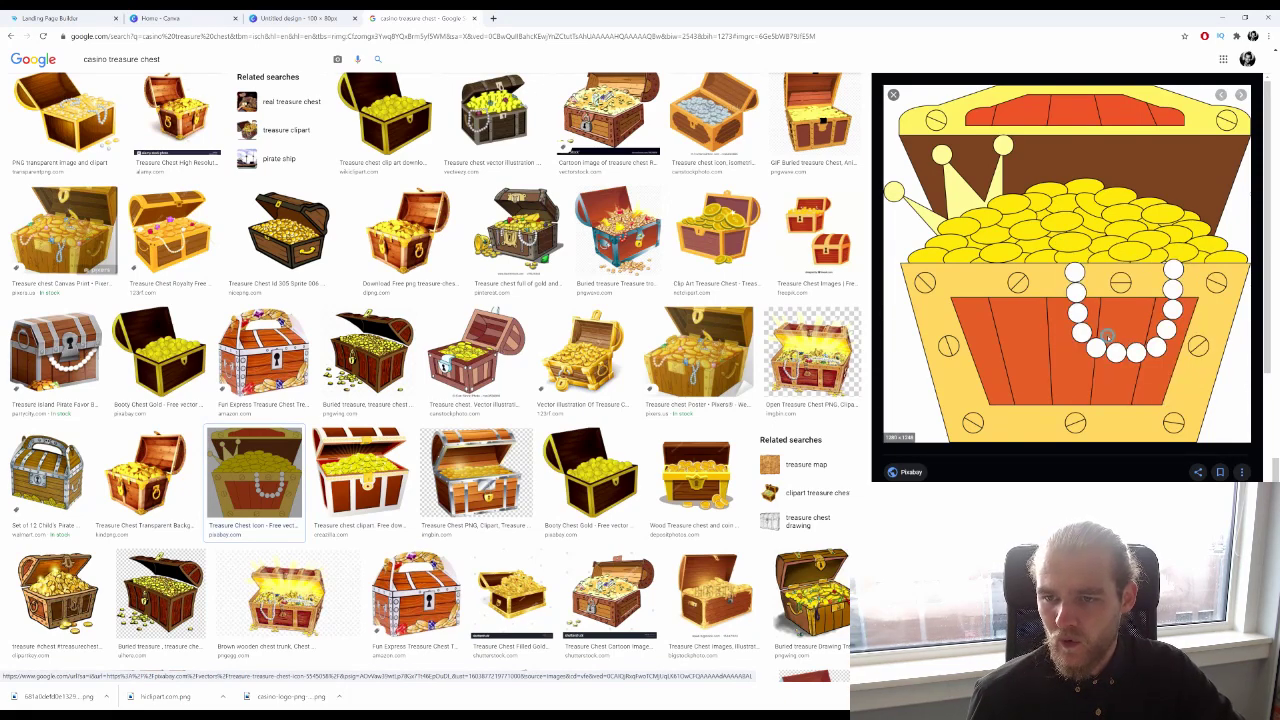
pyautogui.press('Return')
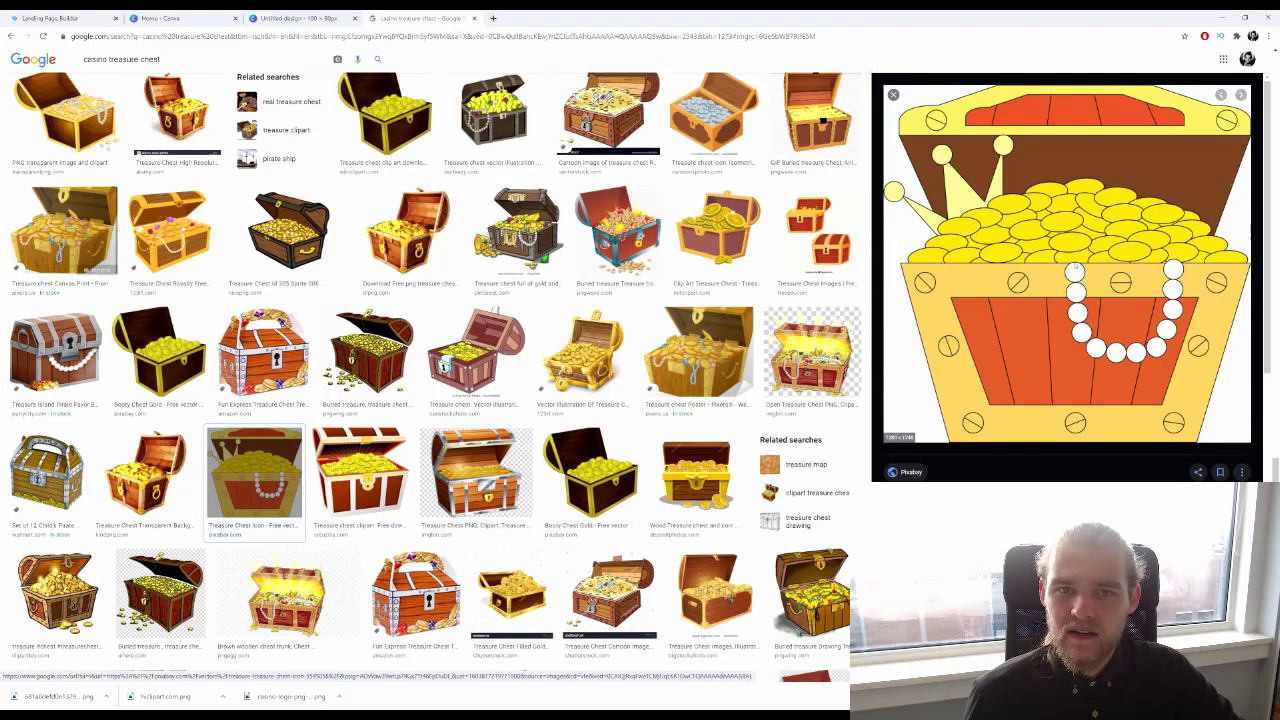
# Upload the saved treasure chest image to the Canva design and place it, scaled down, centred inside the red casino sign
pyautogui.click(300, 18)
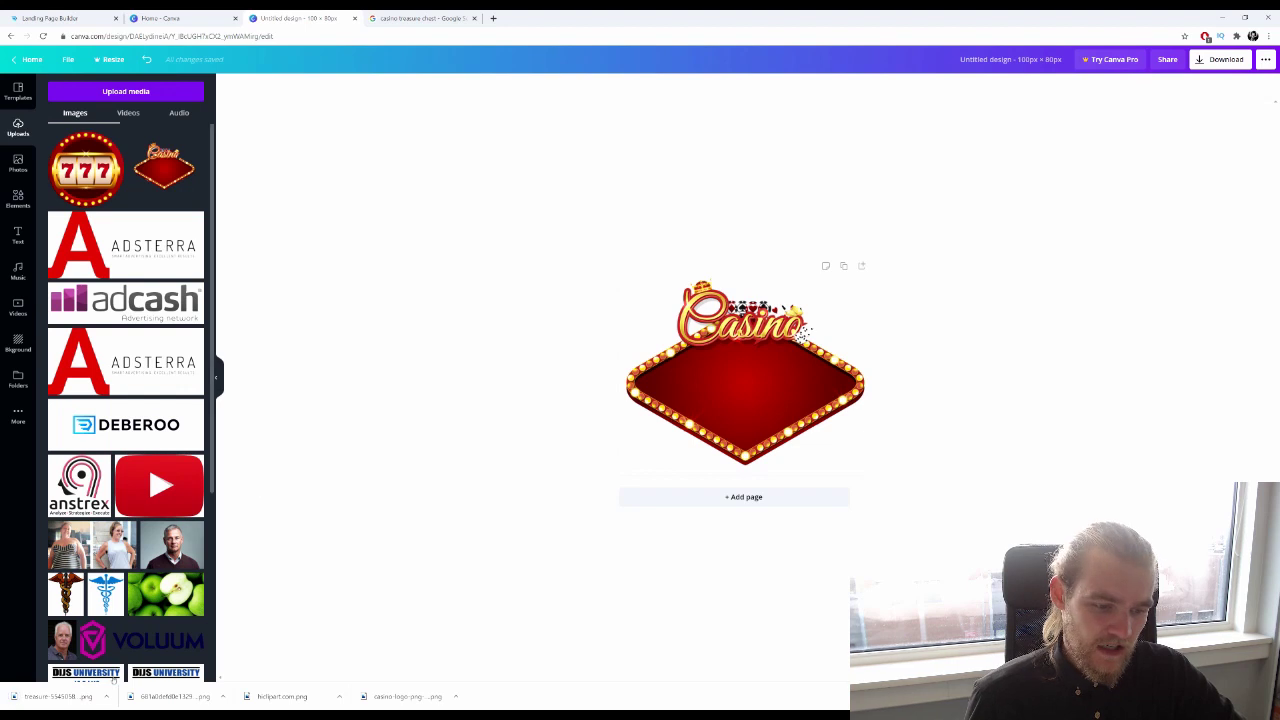
pyautogui.moveTo(72, 696); pyautogui.dragTo(122, 360)
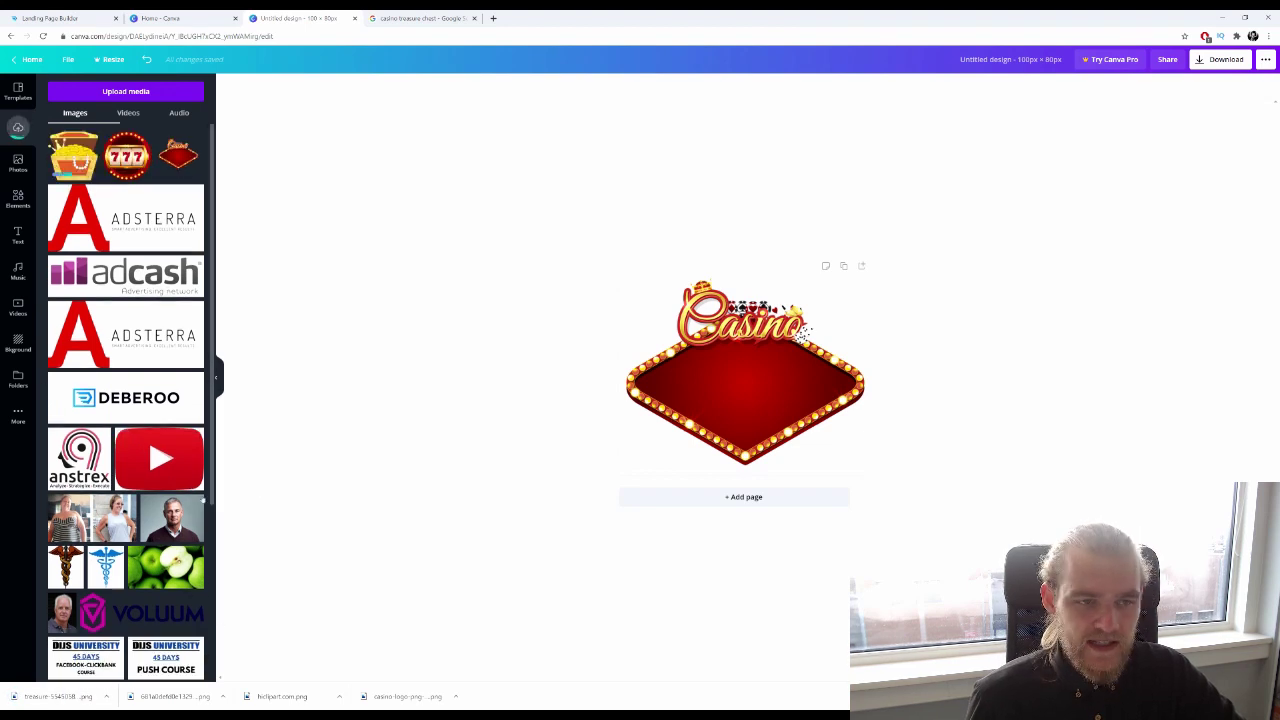
pyautogui.moveTo(72, 155); pyautogui.dragTo(765, 400)
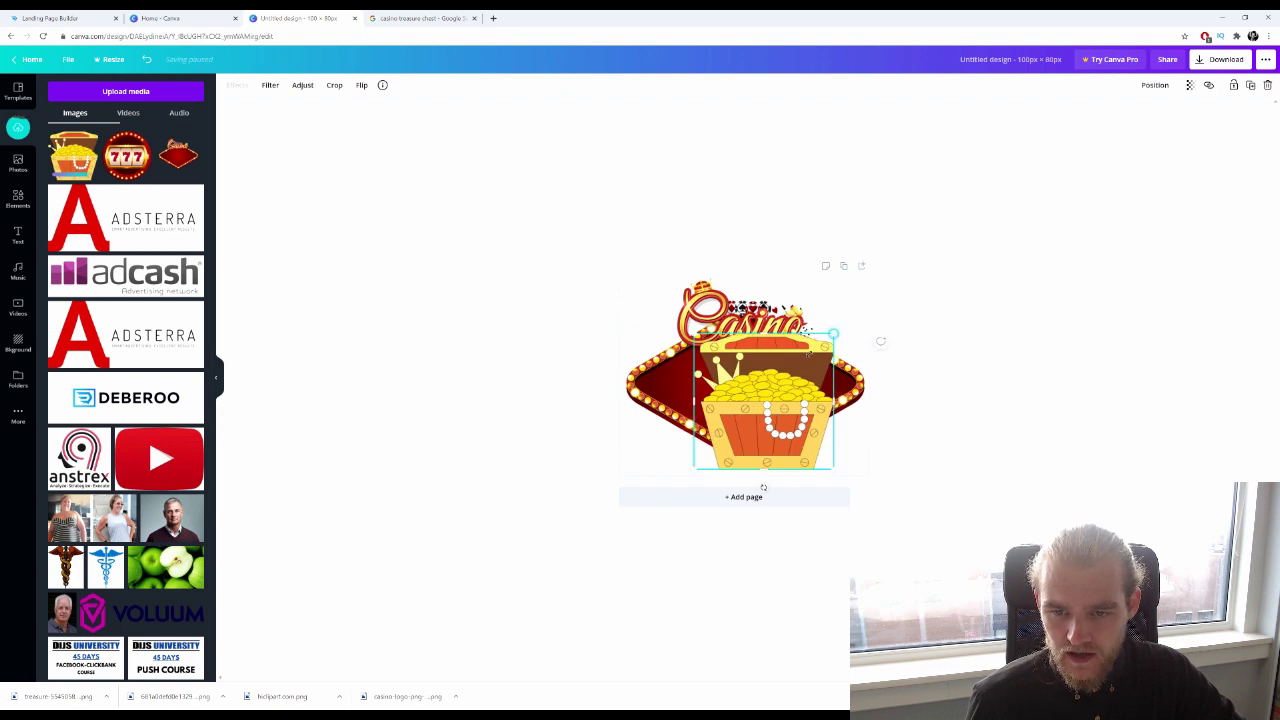
pyautogui.moveTo(833, 333); pyautogui.dragTo(743, 391)
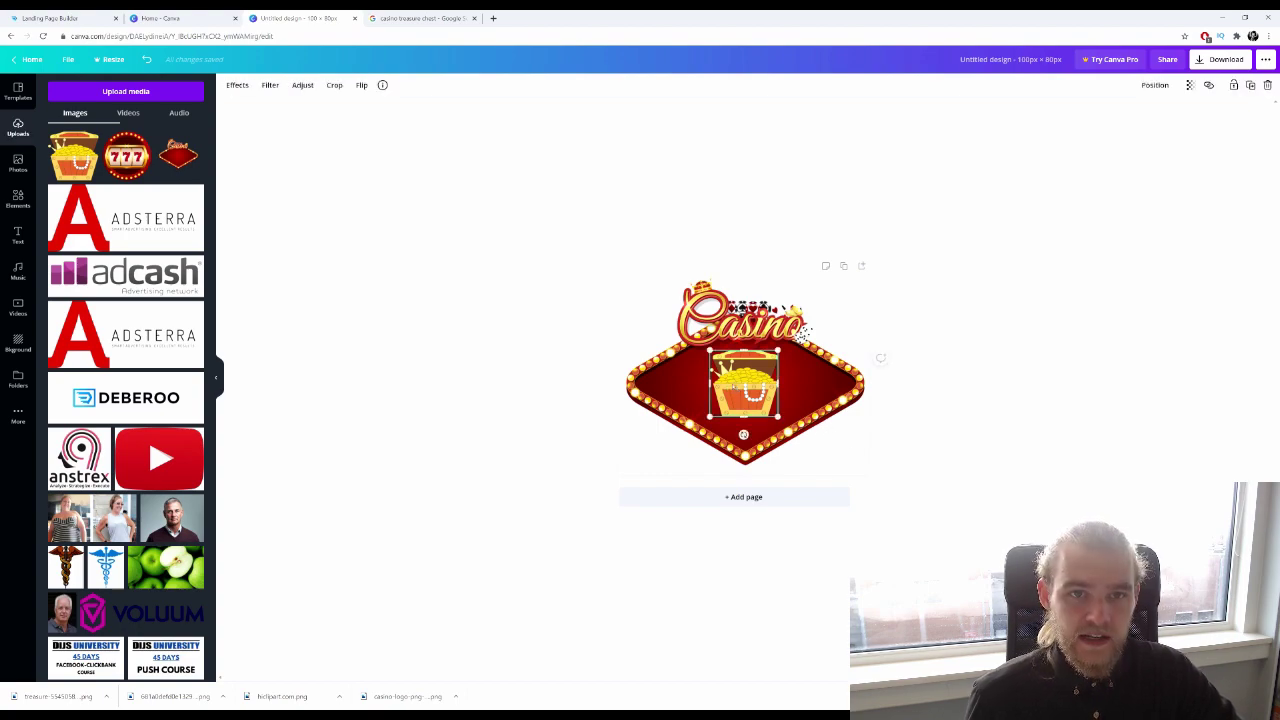
# Return to Google Images and replace the query with a search for "777"
pyautogui.click(420, 18)
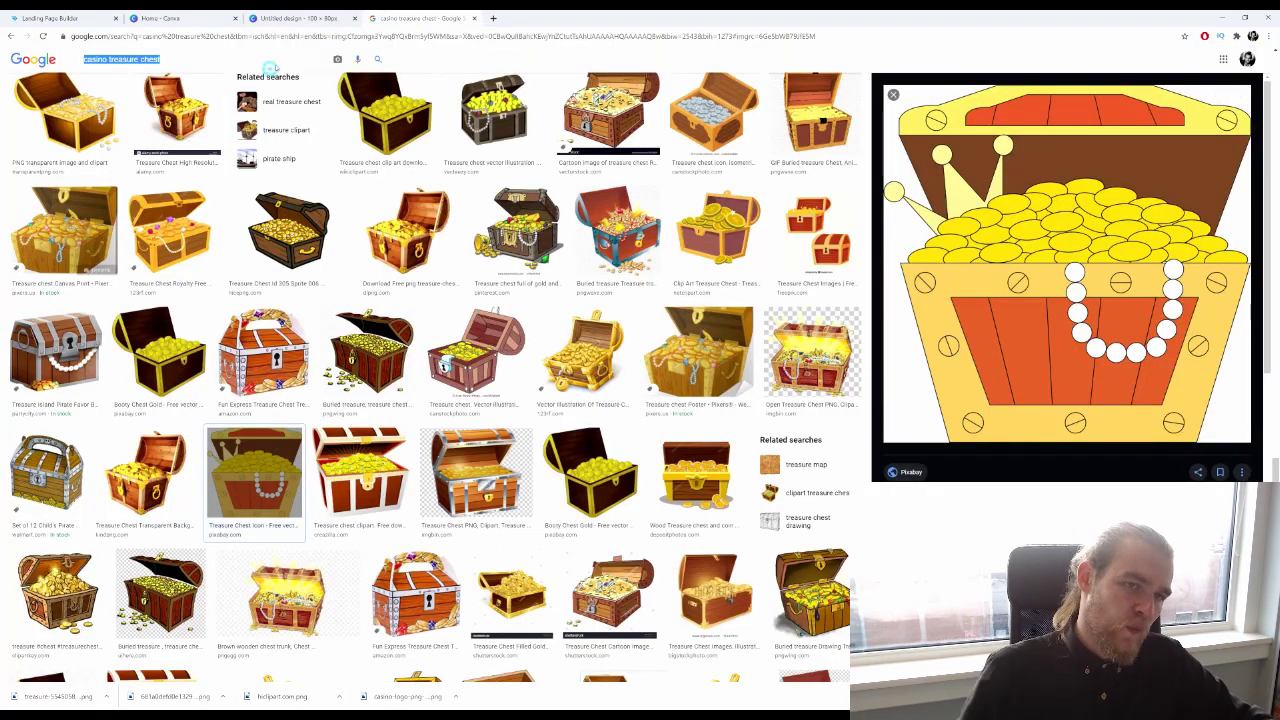
pyautogui.click(270, 67)
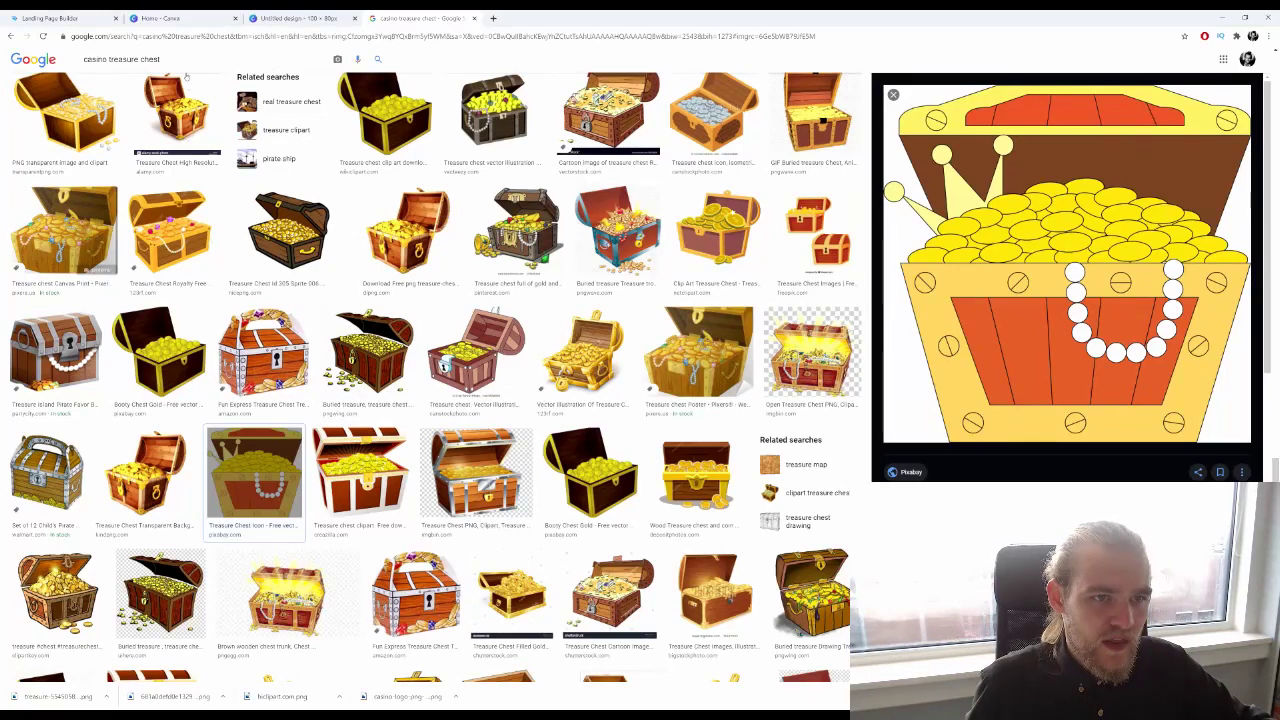
pyautogui.moveTo(180, 61); pyautogui.dragTo(32, 47)
pyautogui.write('777')
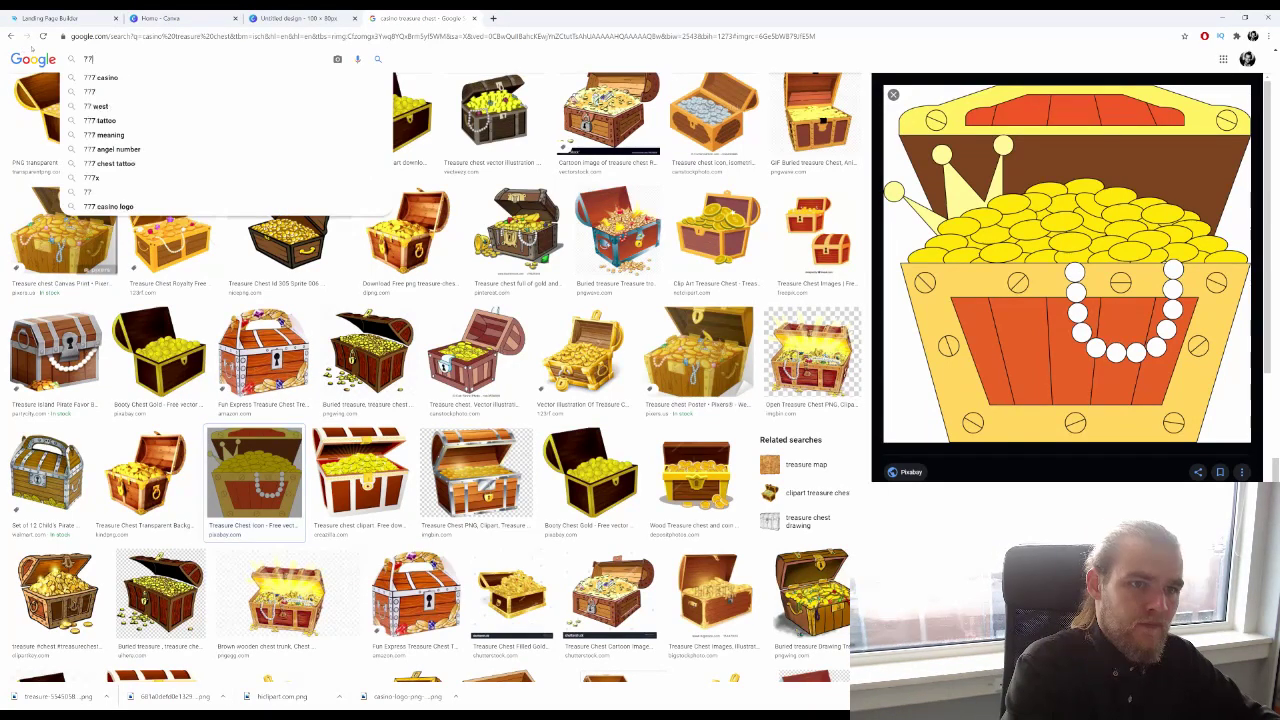
pyautogui.press('Return')
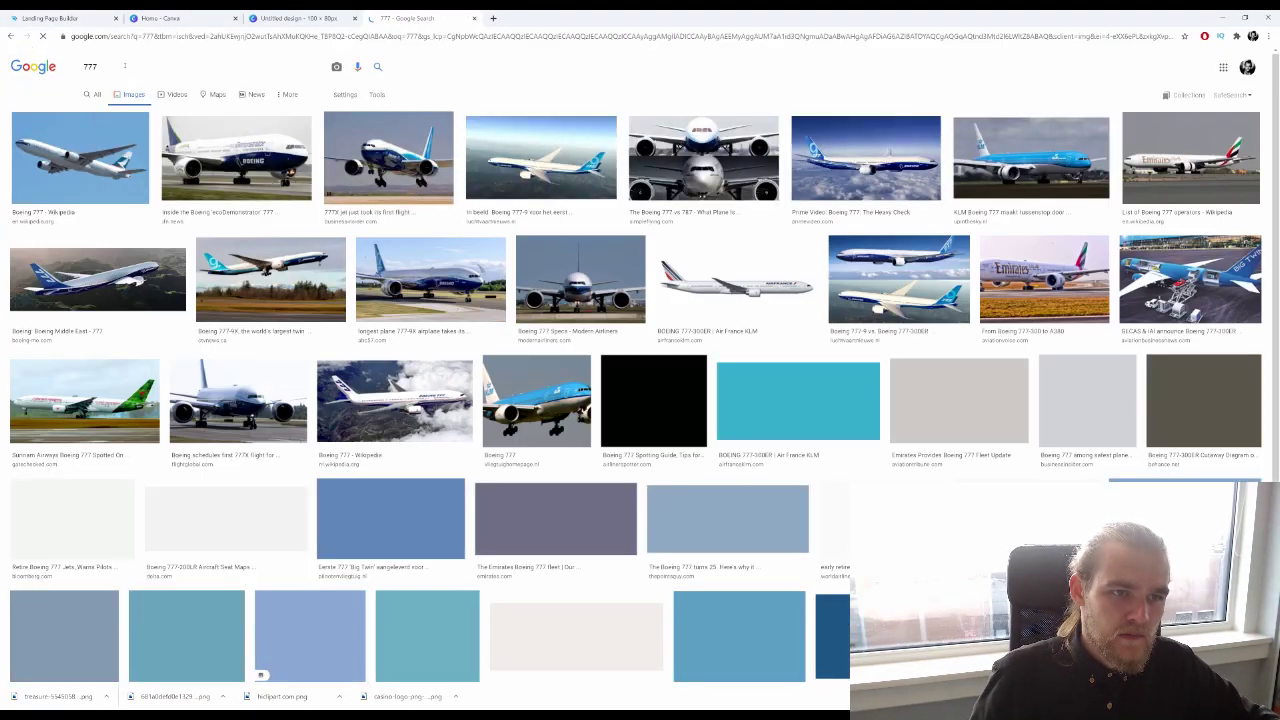
# Refine the image search to "777 casino" and preview the red 777 image from the online roulette review
pyautogui.click(120, 68)
pyautogui.write('ca')
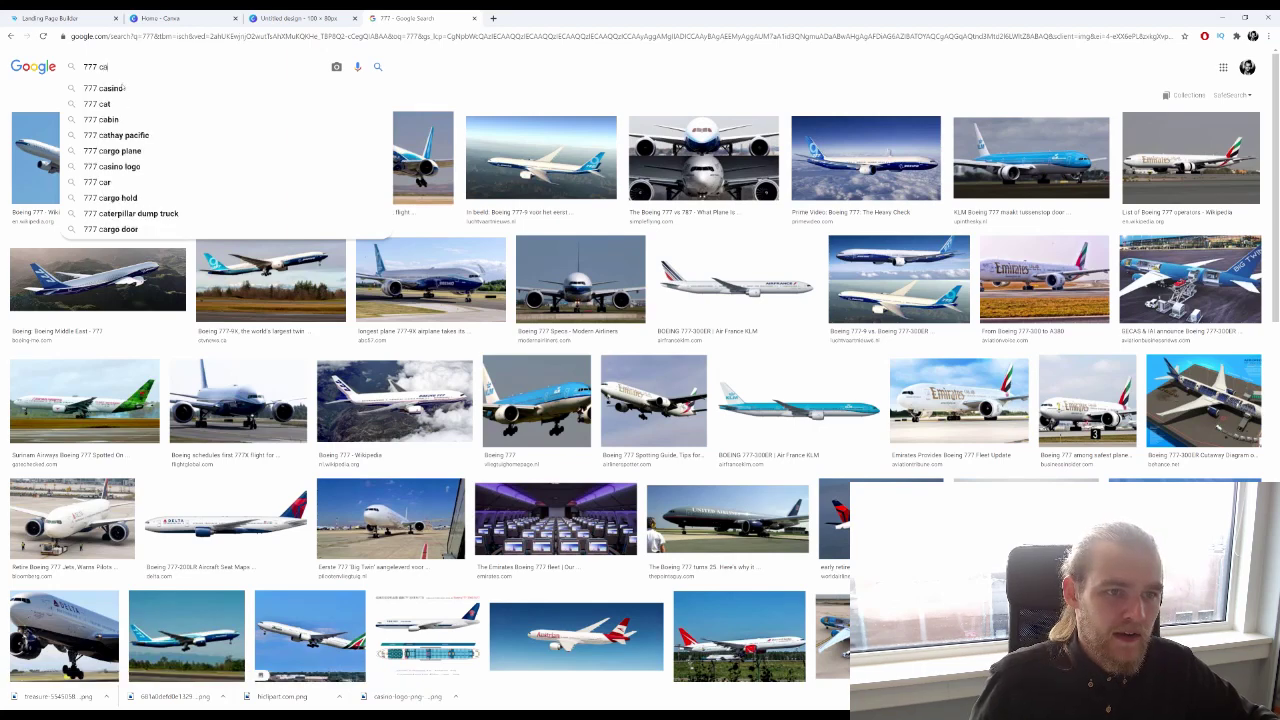
pyautogui.click(118, 87)
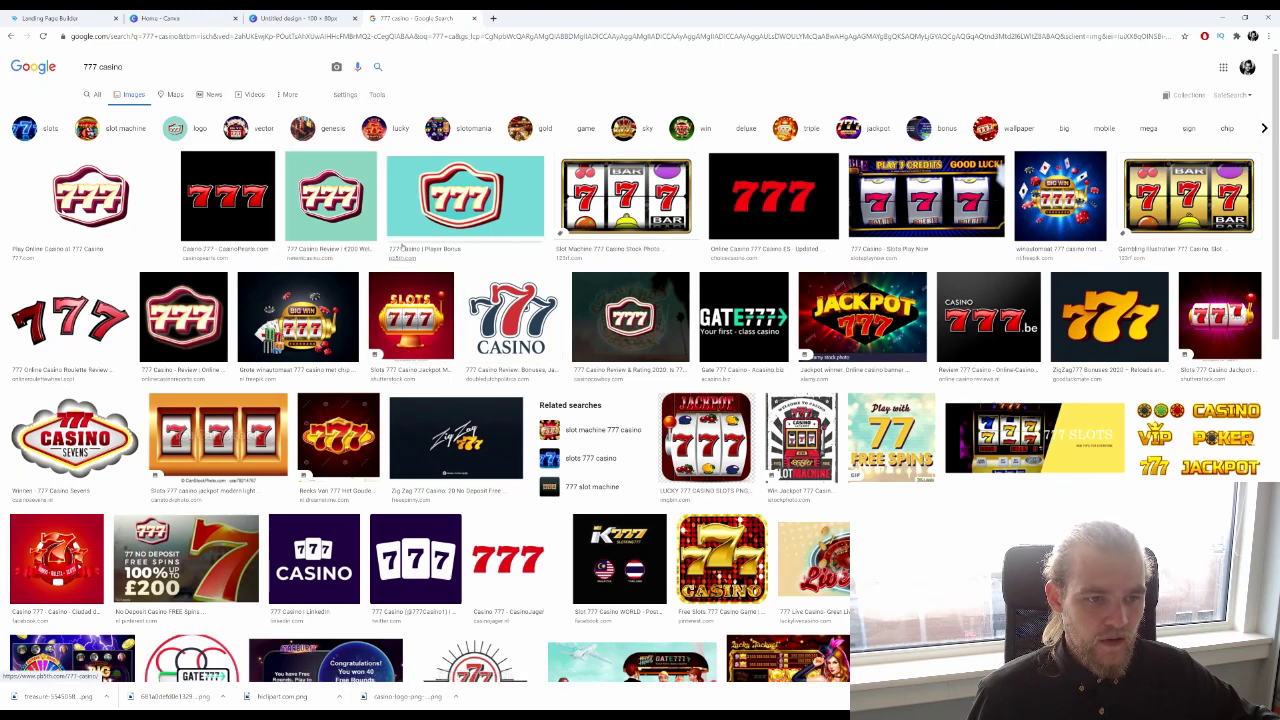
pyautogui.click(76, 334)
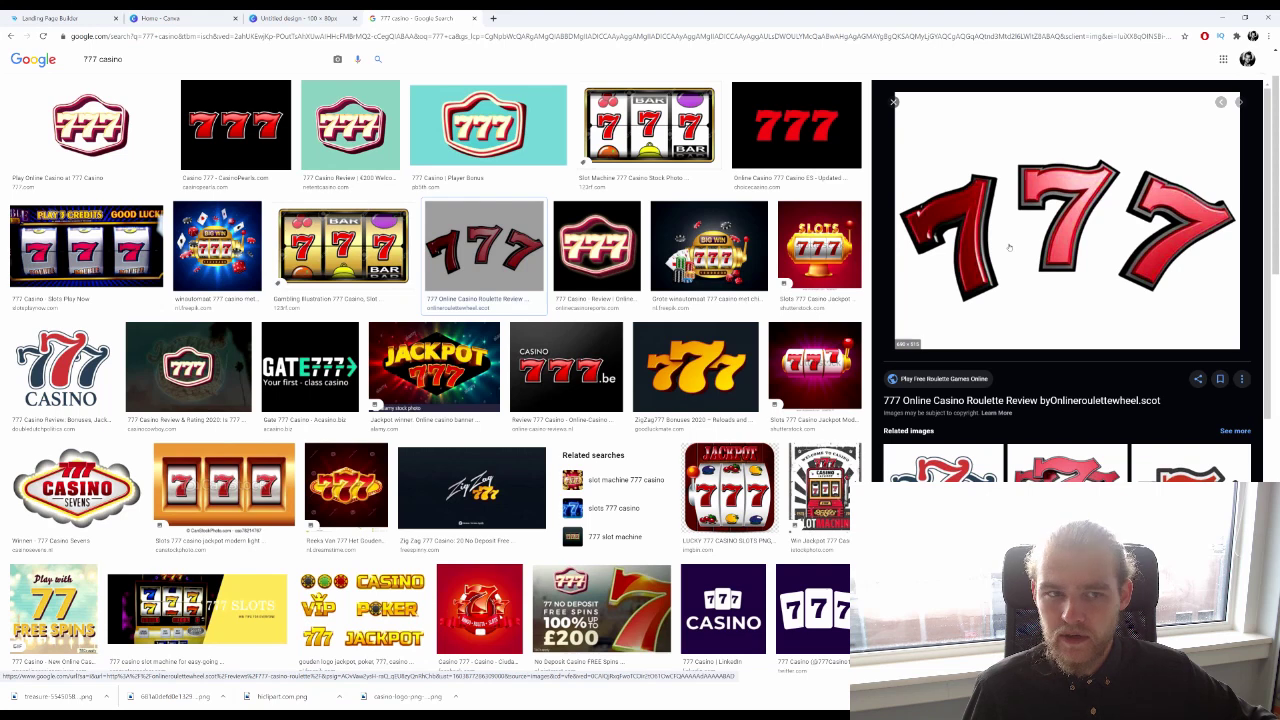
# Search Google Images for "777 casino transparent" and preview the framed 777 casino logo and one of its related images
pyautogui.write('tr')
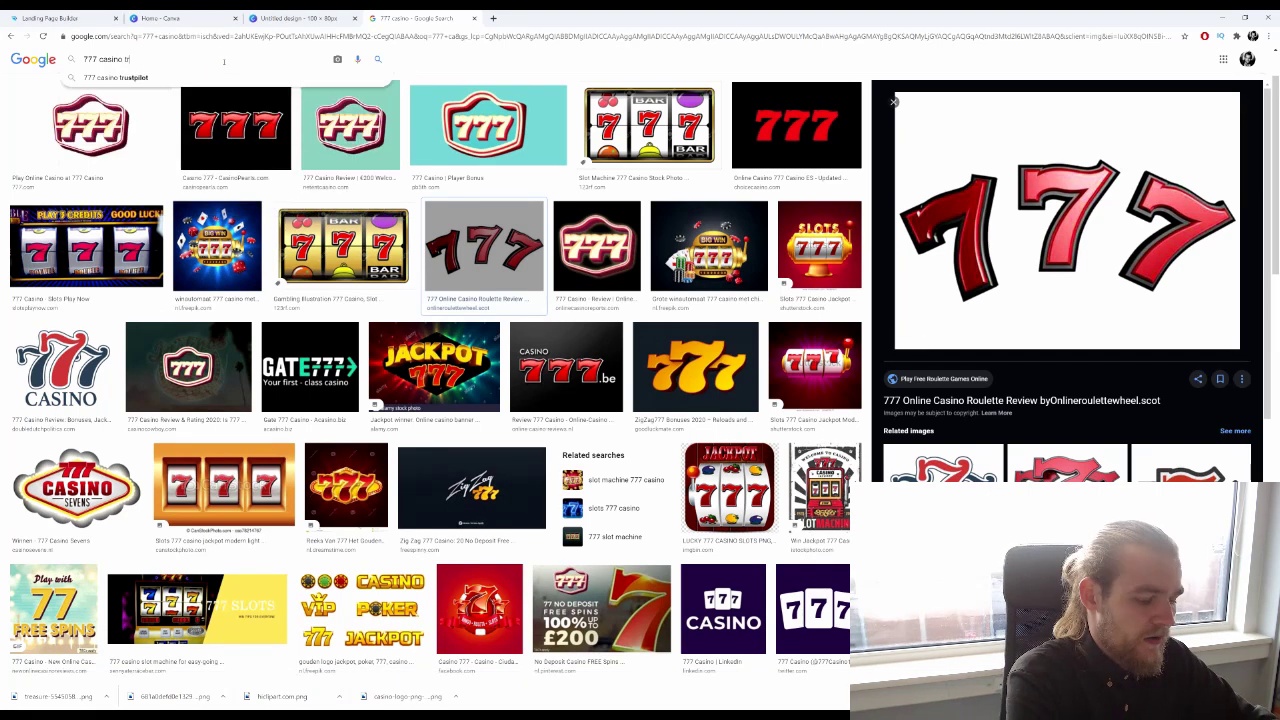
pyautogui.write('ansparent')
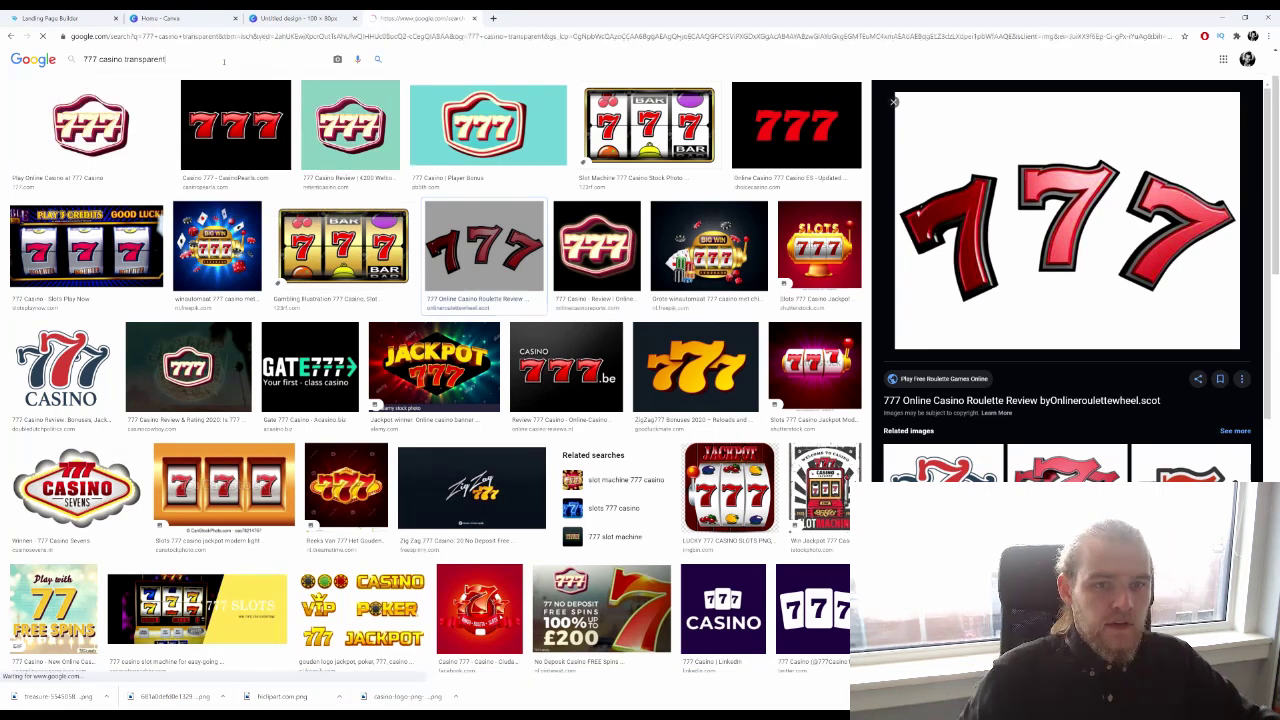
pyautogui.press('Return')
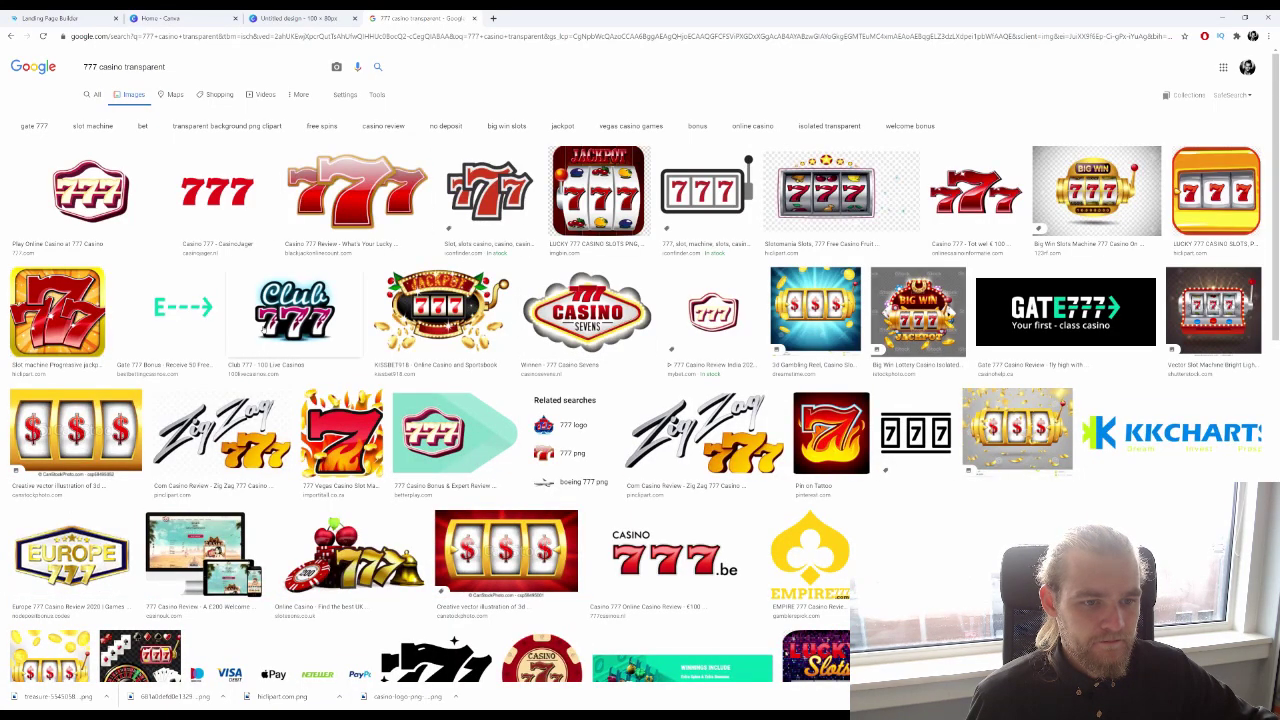
pyautogui.click(150, 218)
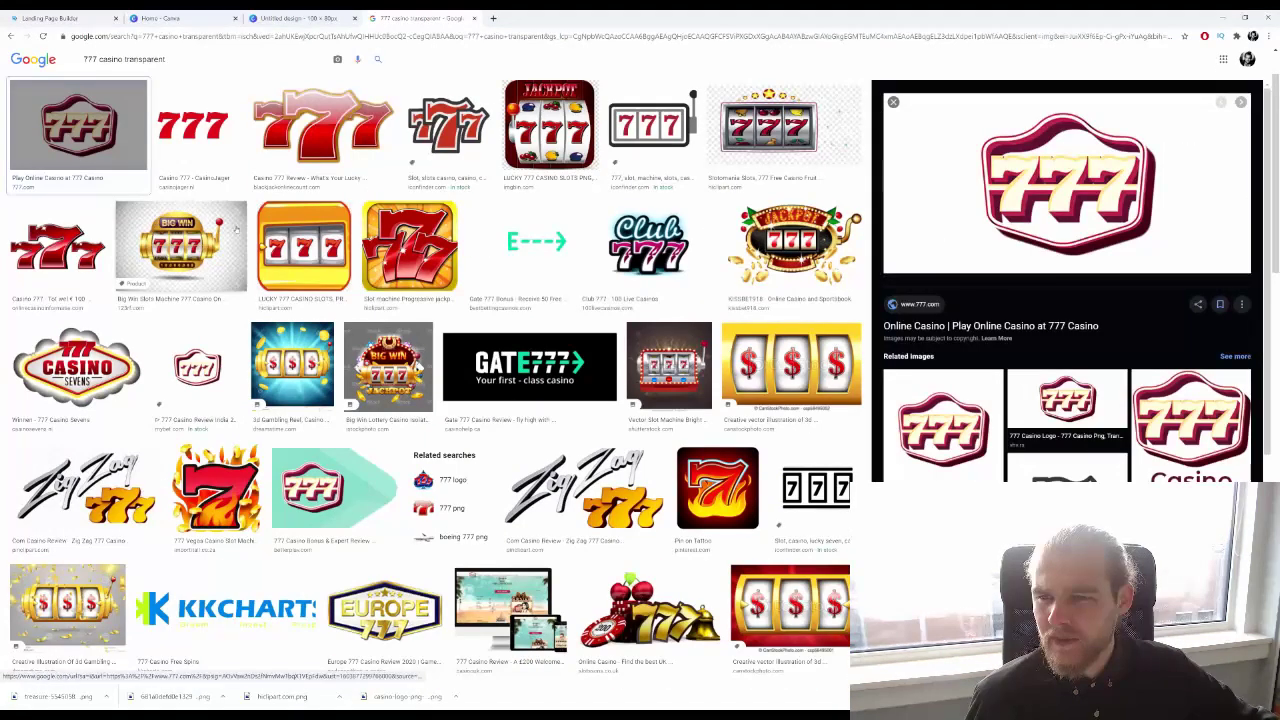
pyautogui.click(1112, 397)
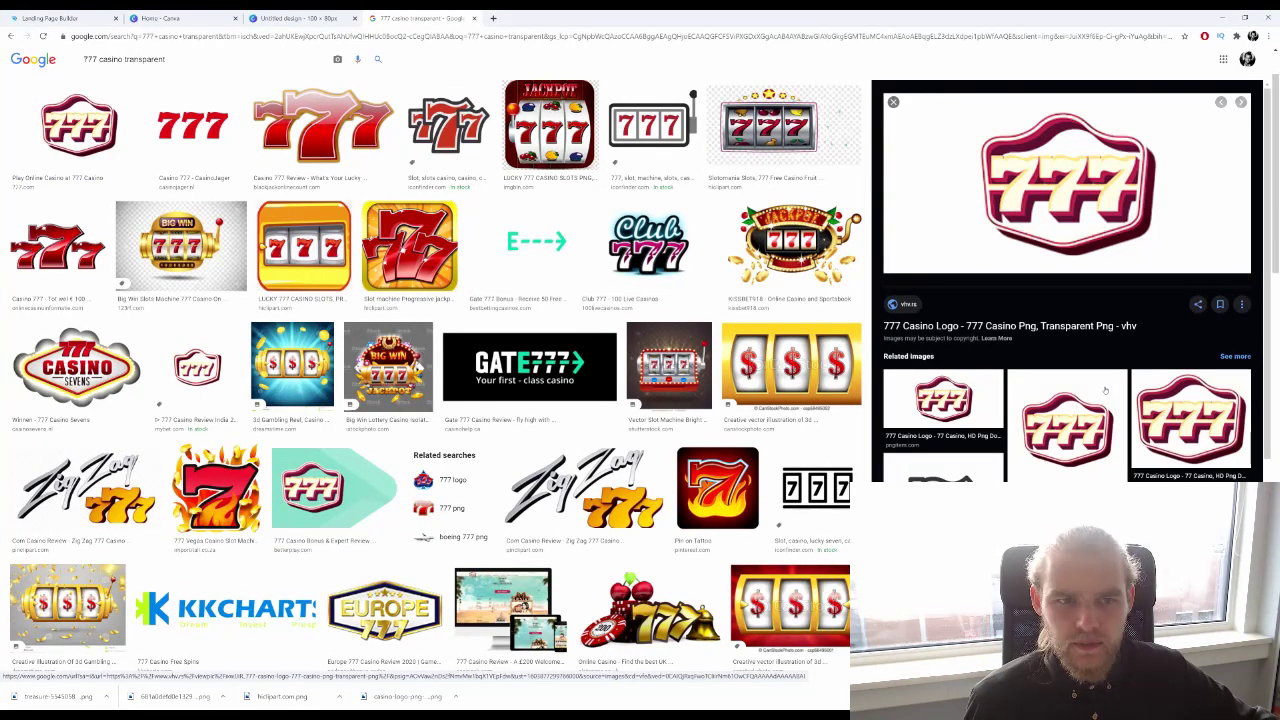
# Find the red-and-gold lucky number 777 clipart among the related images and download its PNG from the PikPng page
pyautogui.click(340, 131)
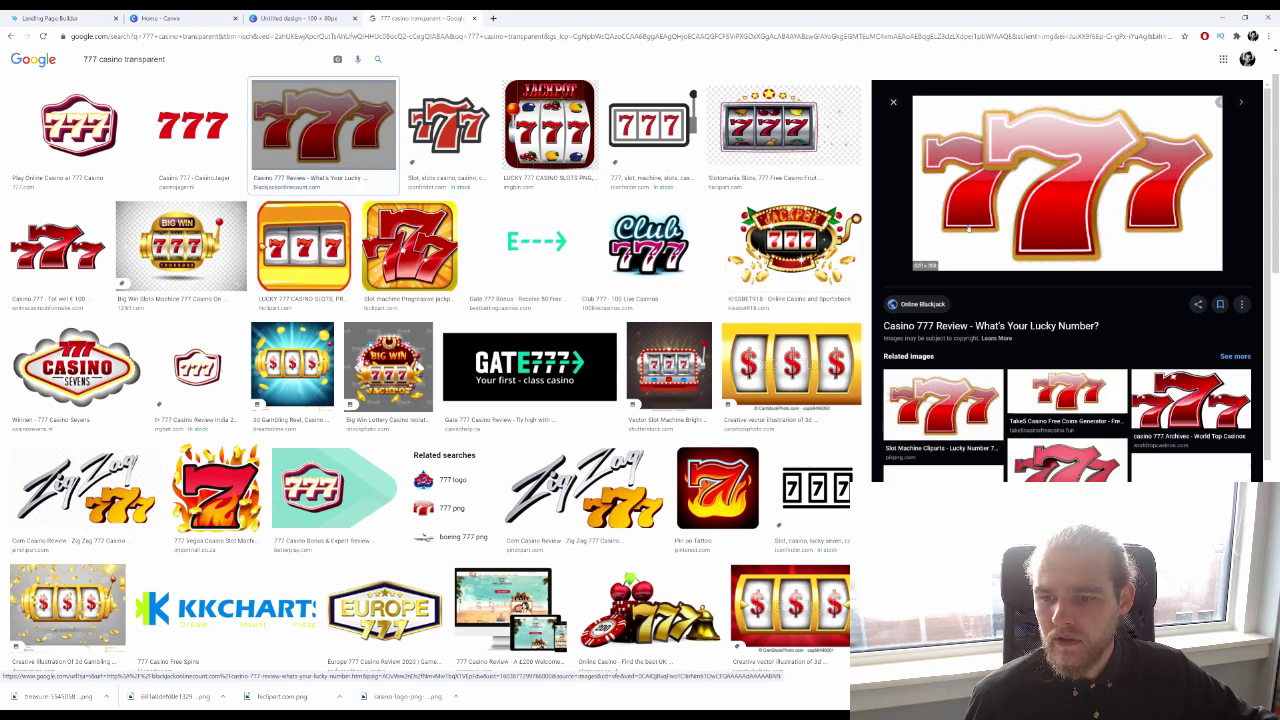
pyautogui.click(979, 378)
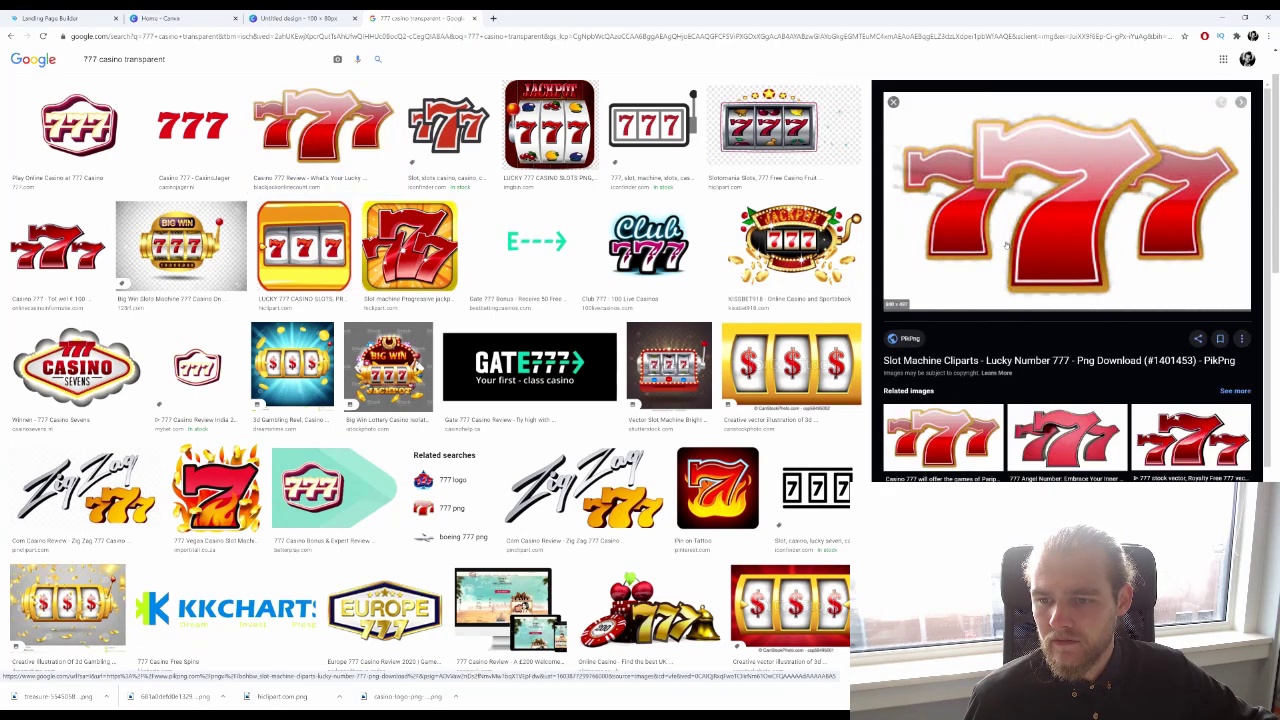
pyautogui.rightClick(1012, 243)
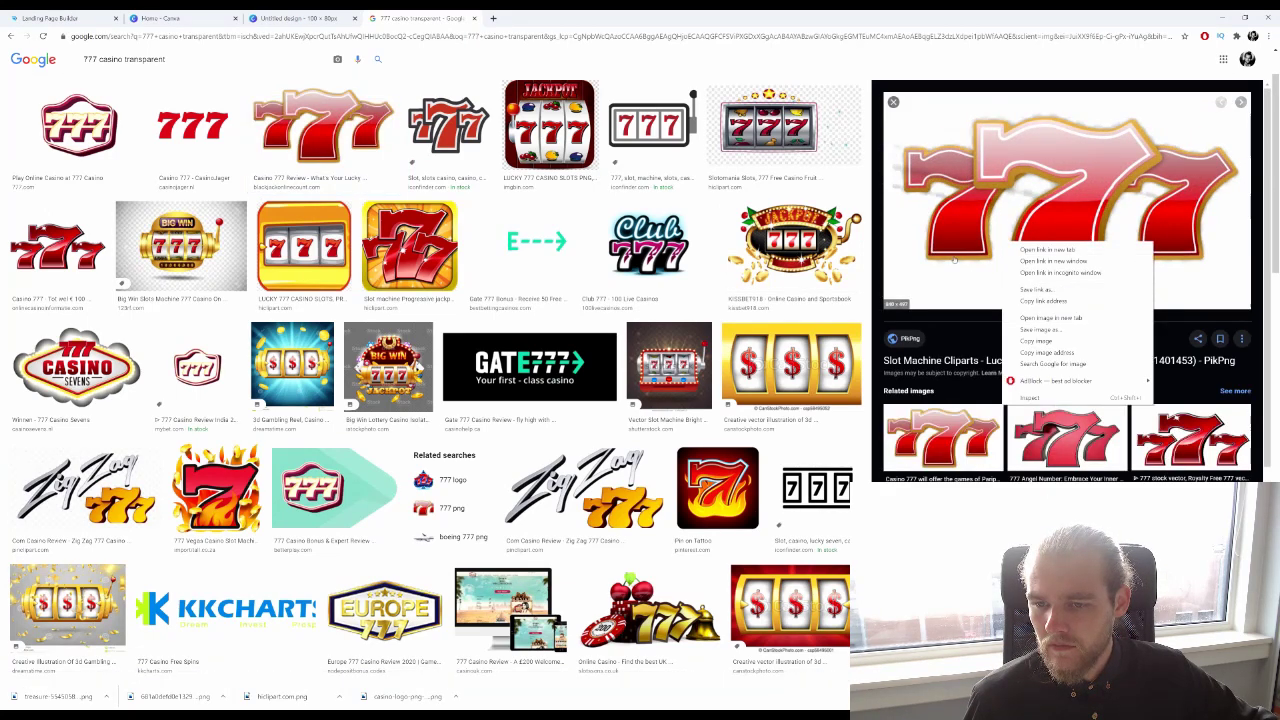
pyautogui.click(954, 258)
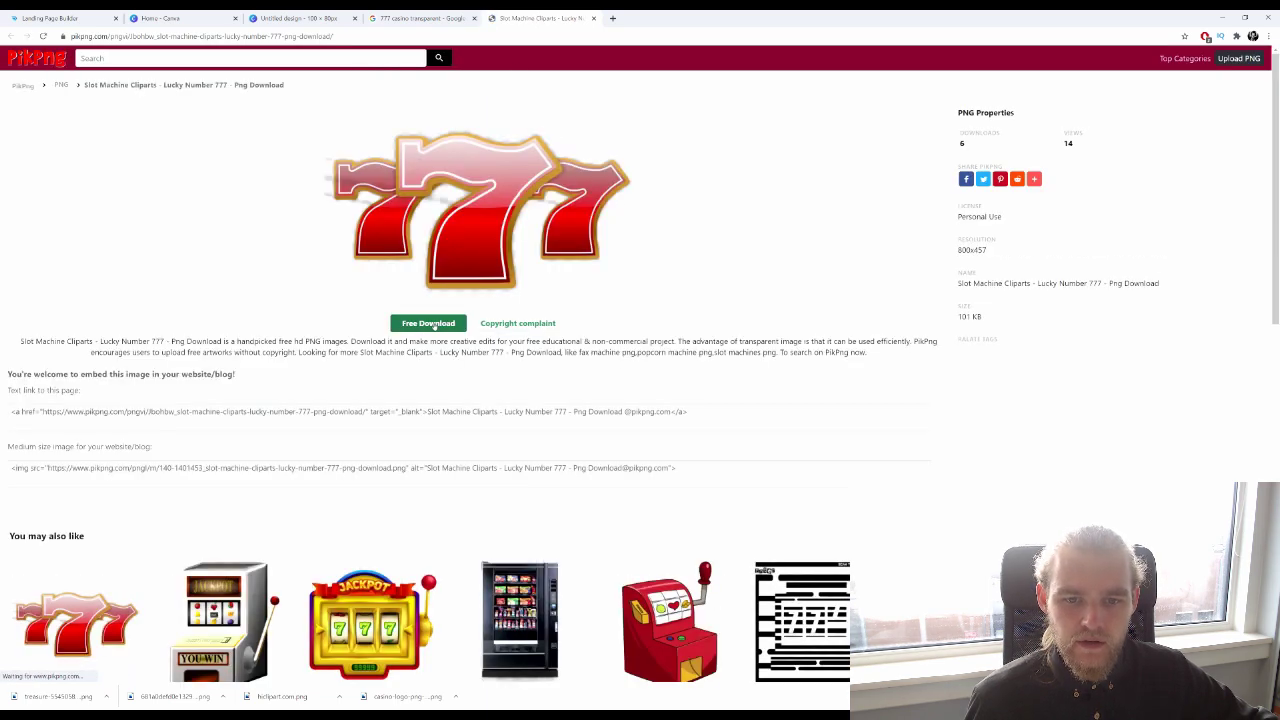
pyautogui.click(434, 325)
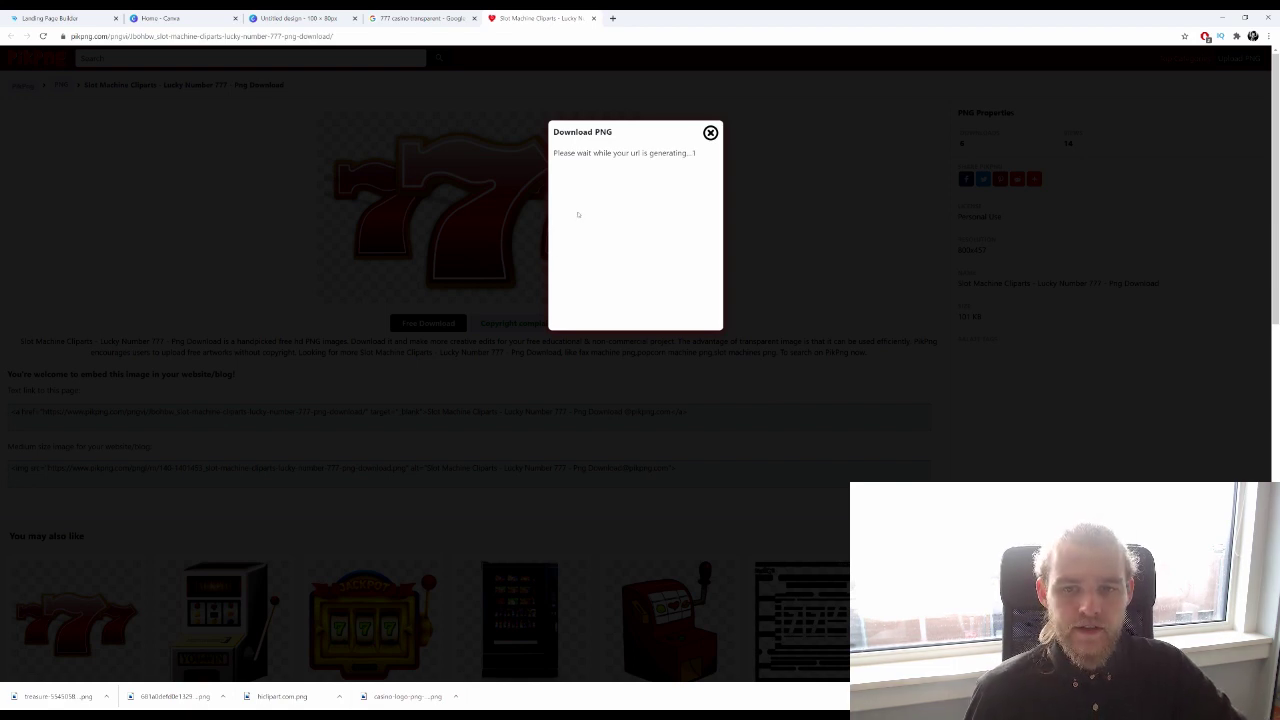
pyautogui.click(610, 301)
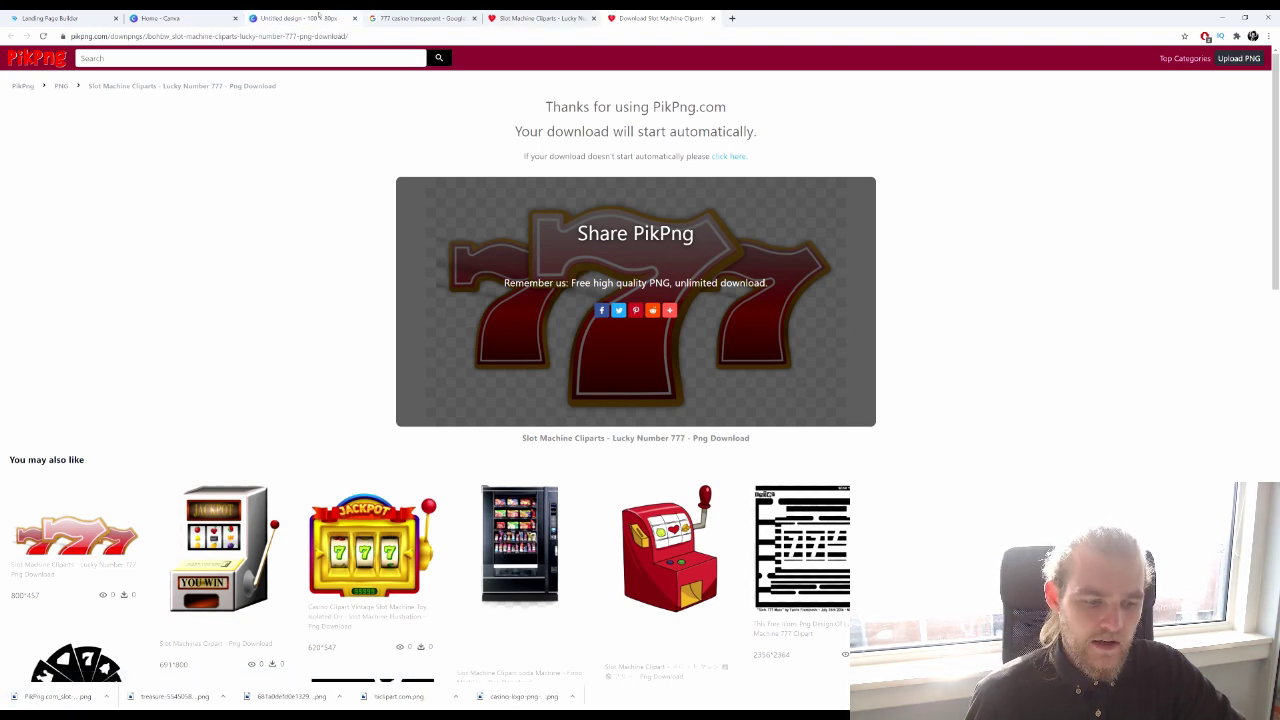
# Upload the downloaded 777 graphic to the Canva design and place it, scaled down, centred inside the red casino sign
pyautogui.click(318, 16)
pyautogui.moveTo(50, 696); pyautogui.dragTo(100, 400)
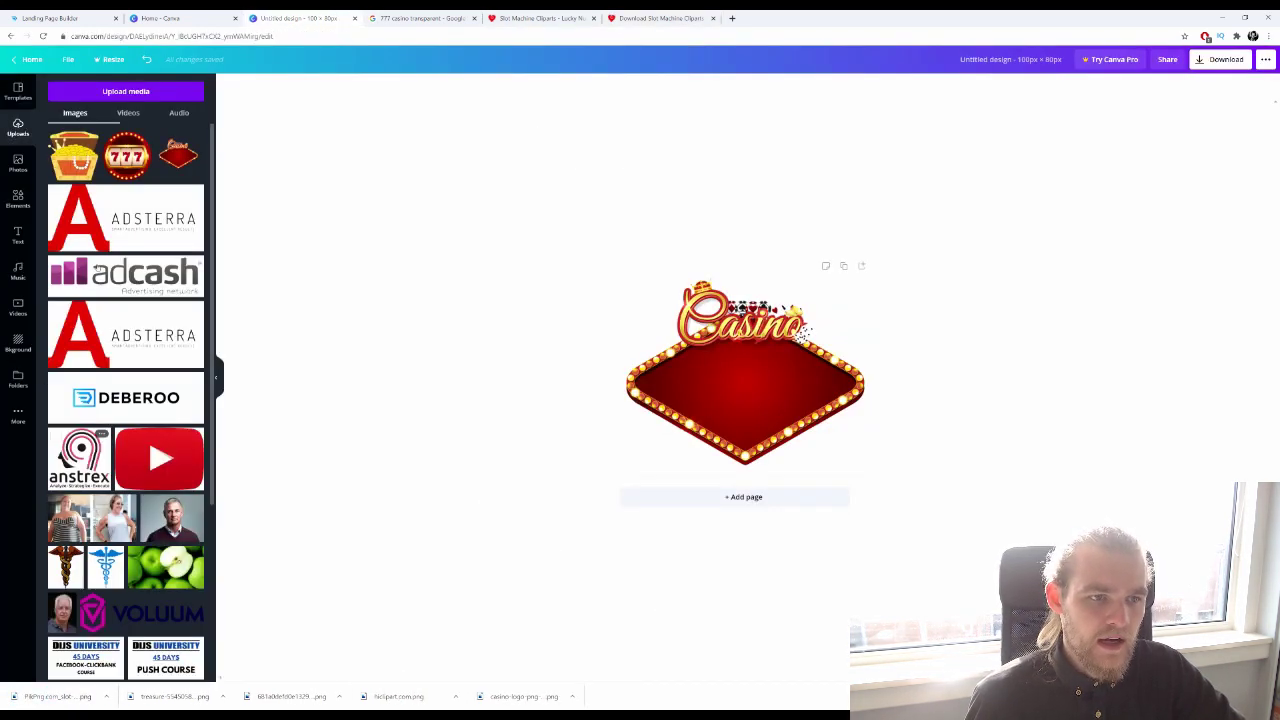
pyautogui.moveTo(98, 158); pyautogui.dragTo(752, 388)
pyautogui.moveTo(660, 342); pyautogui.dragTo(703, 371)
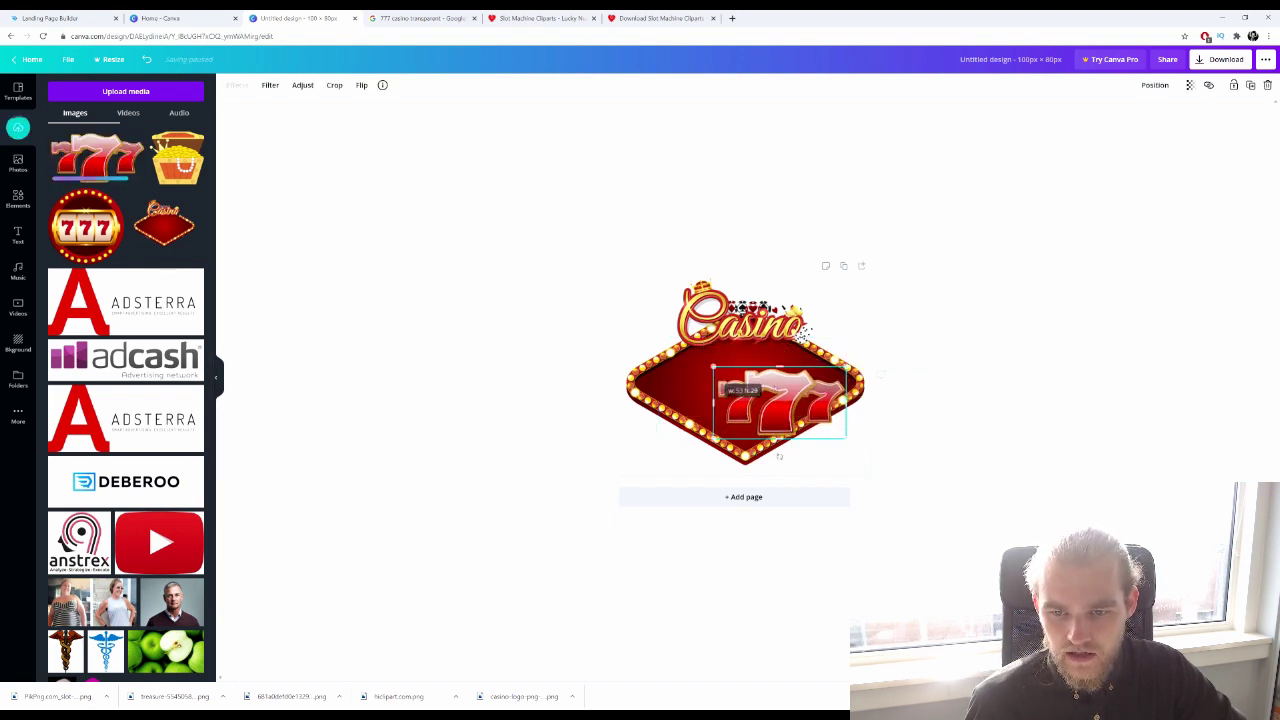
pyautogui.moveTo(772, 390); pyautogui.dragTo(742, 368)
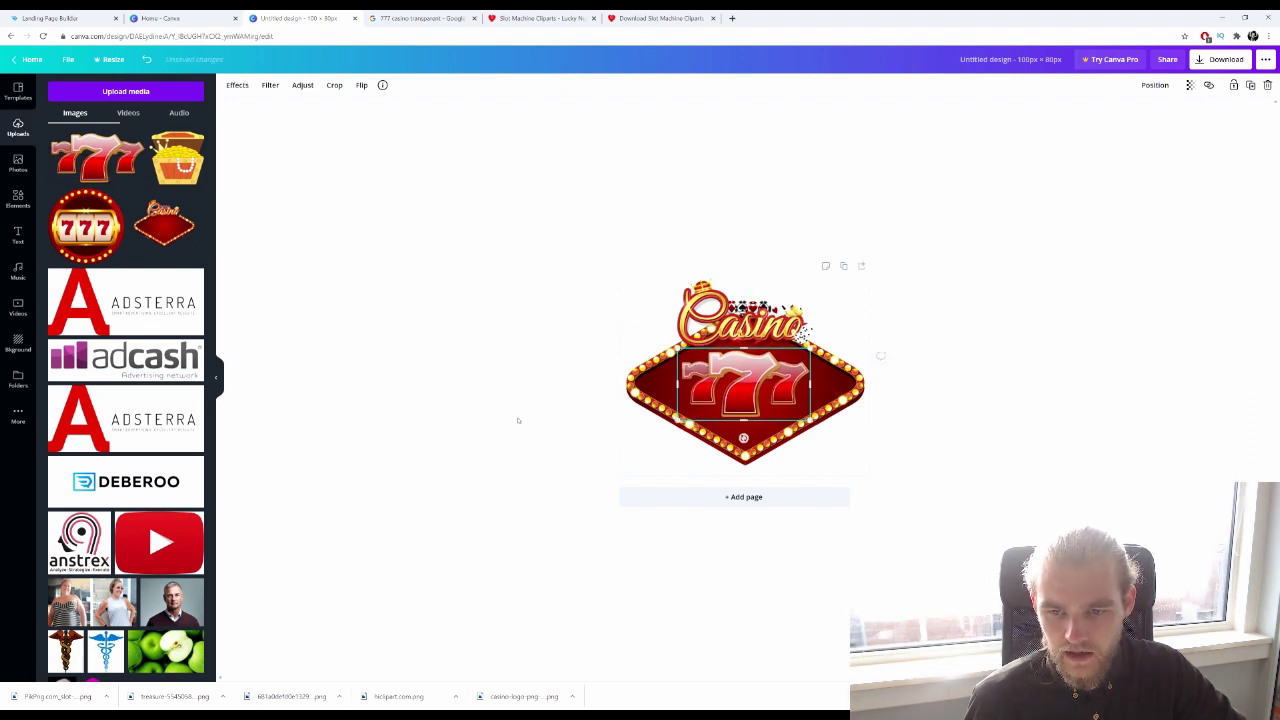
pyautogui.click(518, 420)
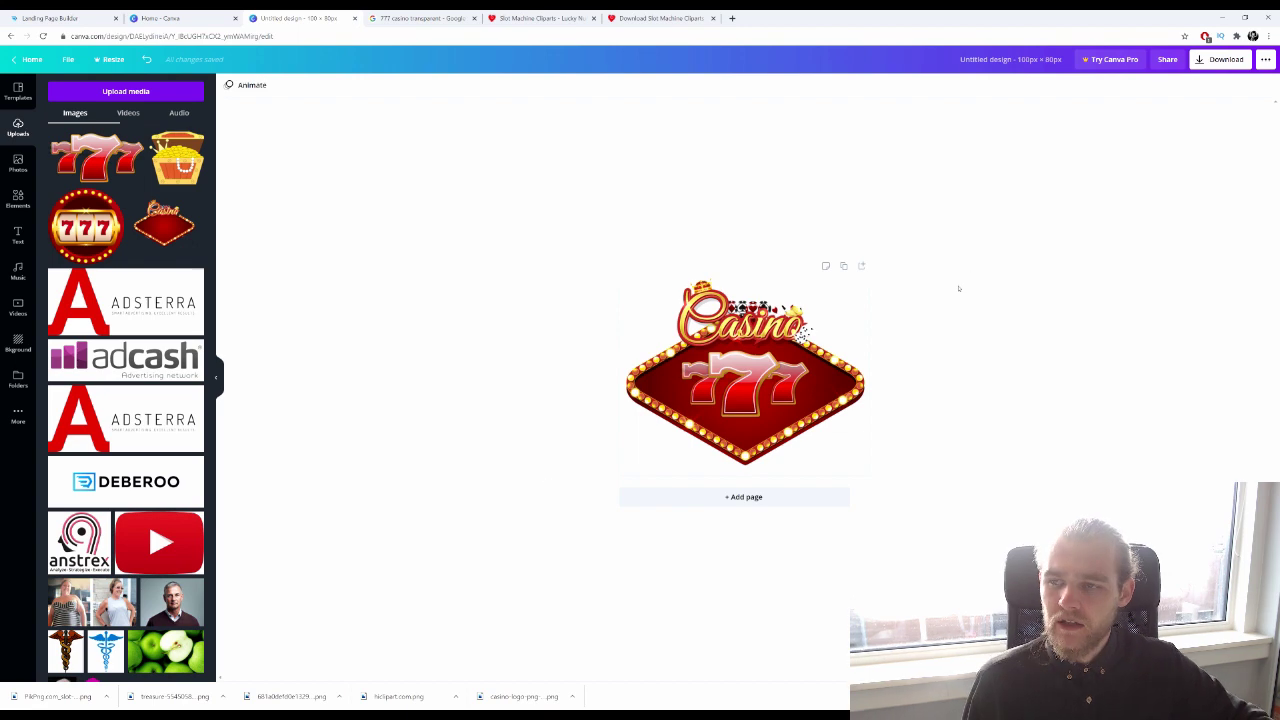
# Download the Canva design and upload "Untitled design (11)" as the header image of the Deberoo casino spinner page
pyautogui.click(1220, 60)
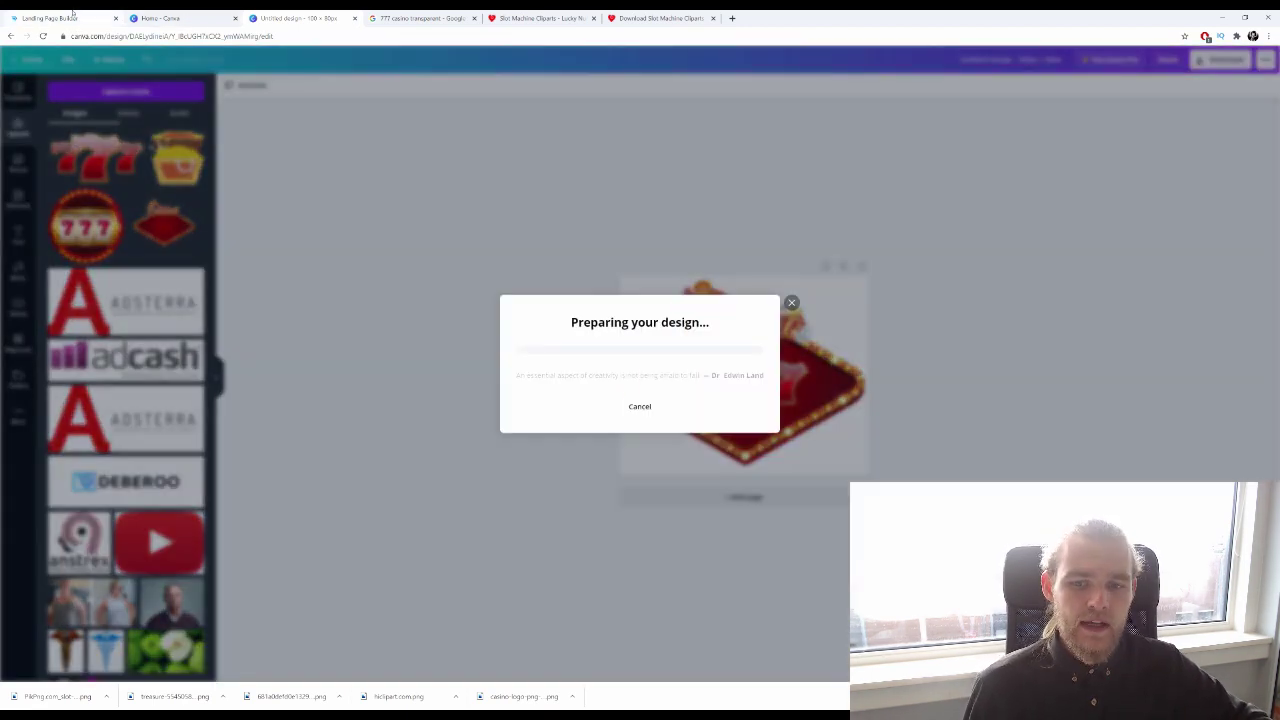
pyautogui.click(72, 16)
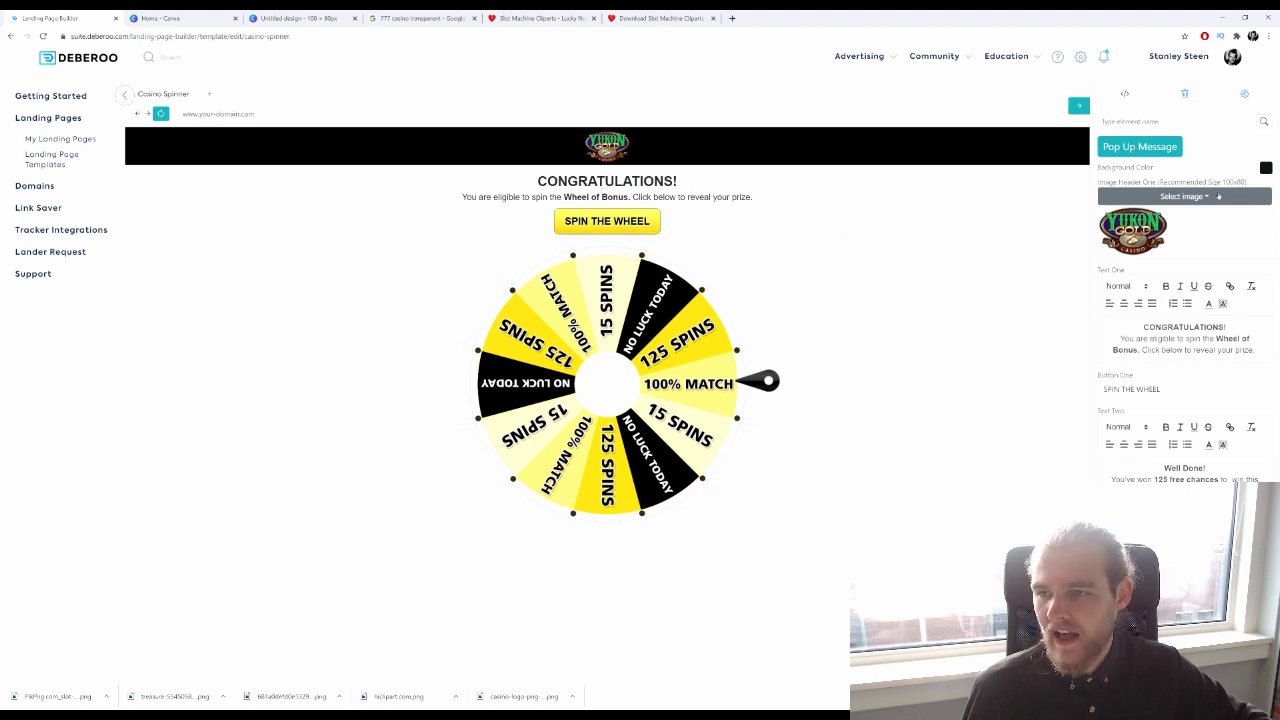
pyautogui.click(1218, 197)
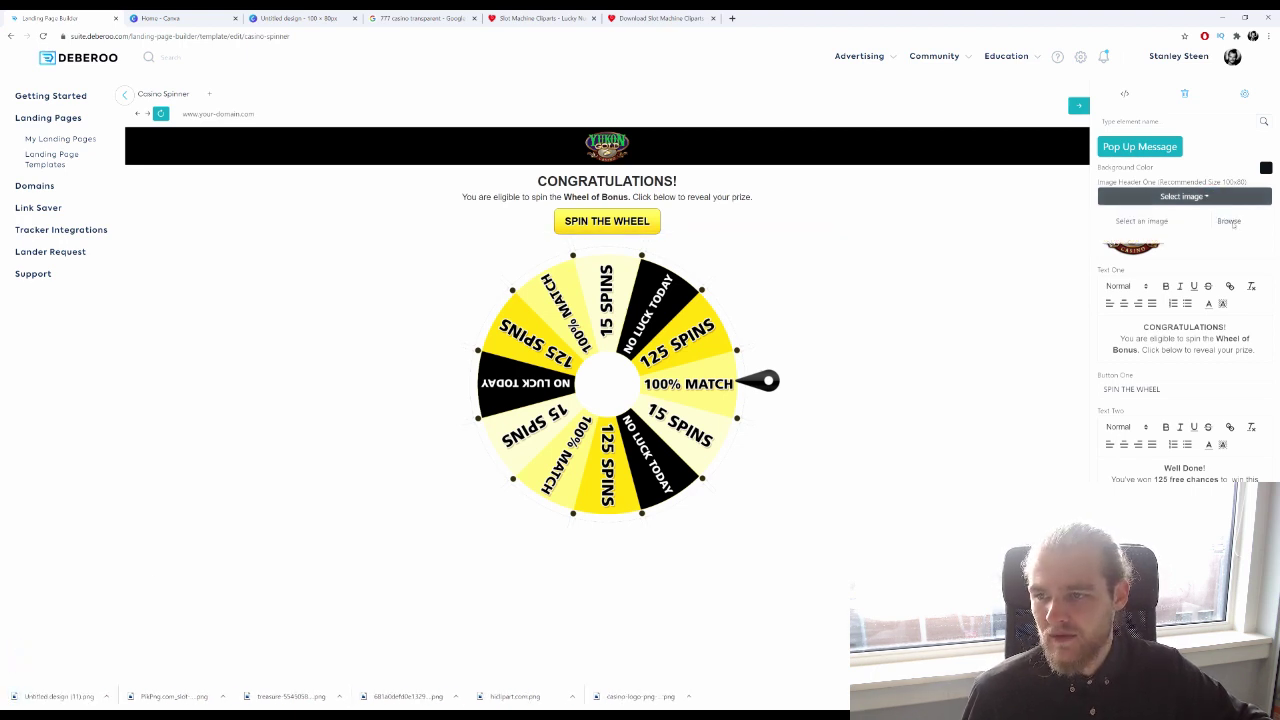
pyautogui.click(1229, 221)
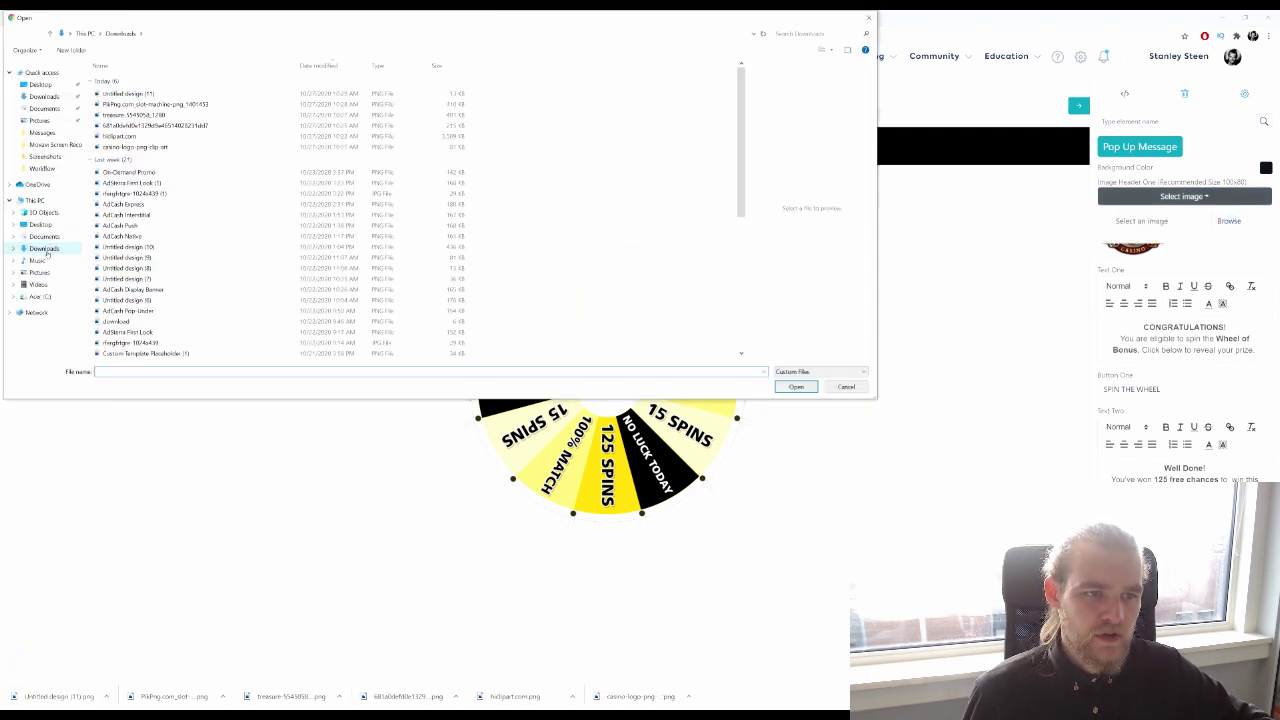
pyautogui.click(128, 93)
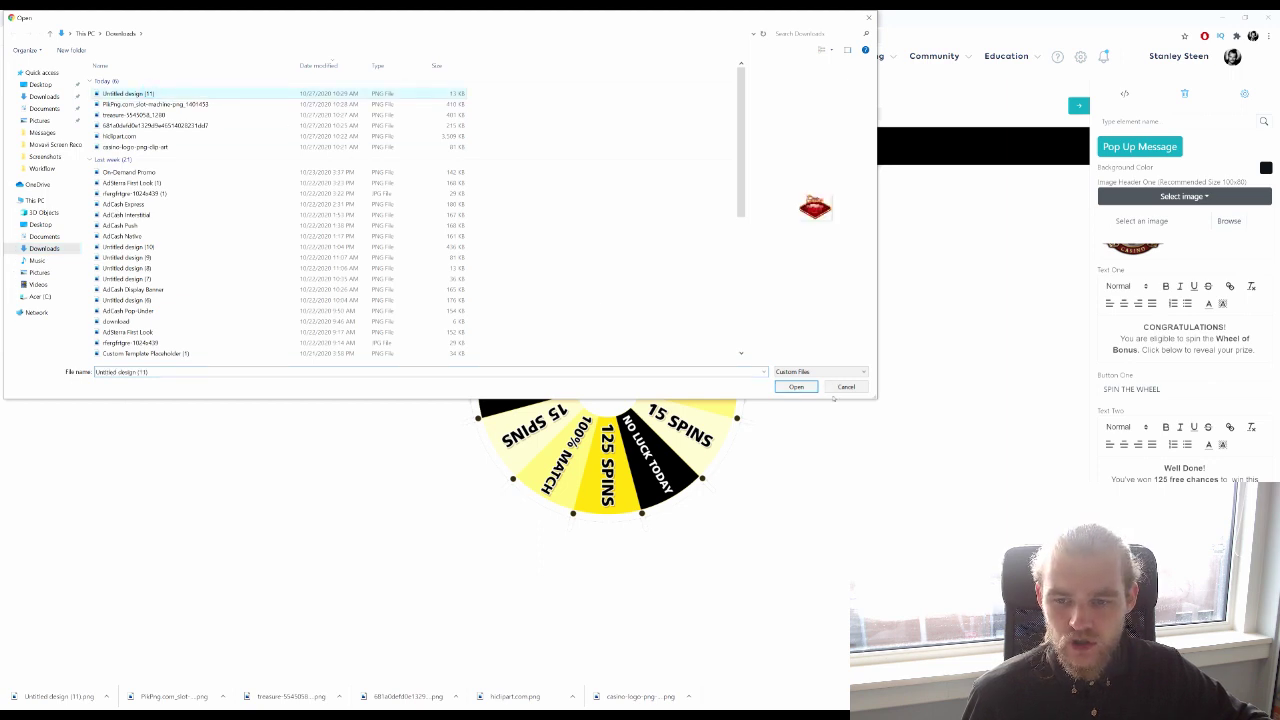
pyautogui.click(796, 386)
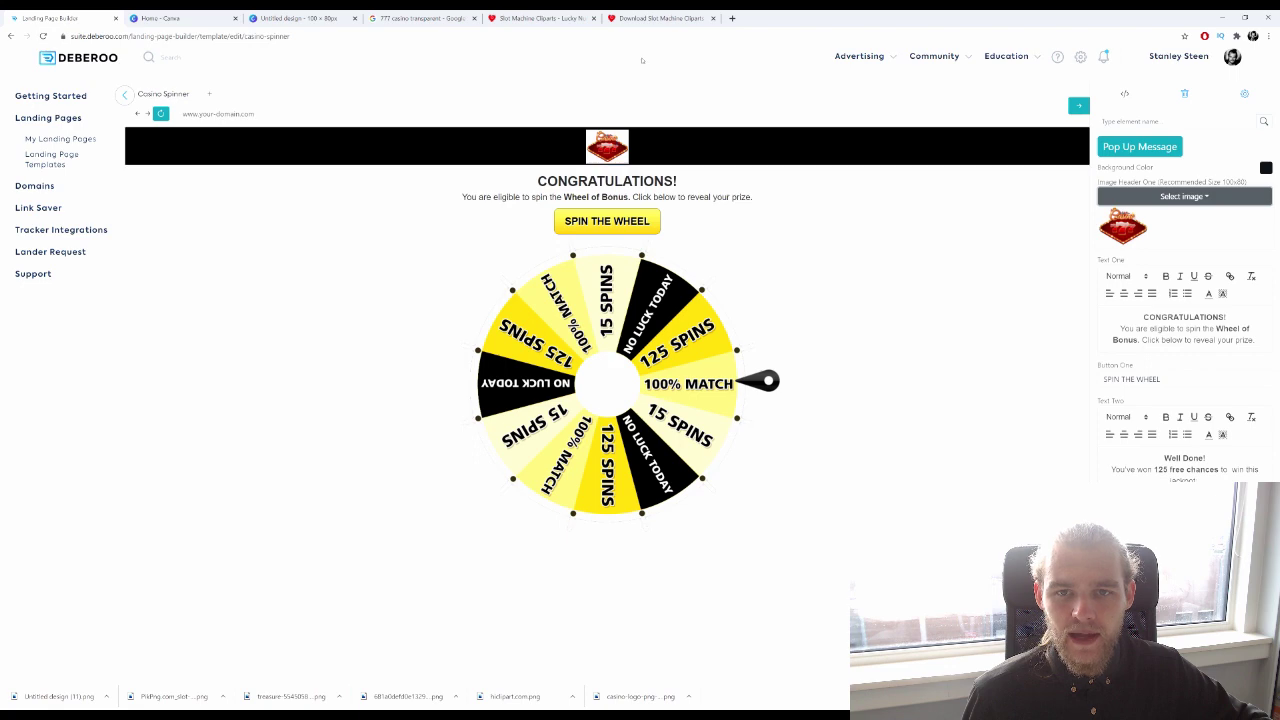
# Return to Canva, dismiss the Pro trial offer, and compare the design's background with the header on the Deberoo page
pyautogui.click(322, 19)
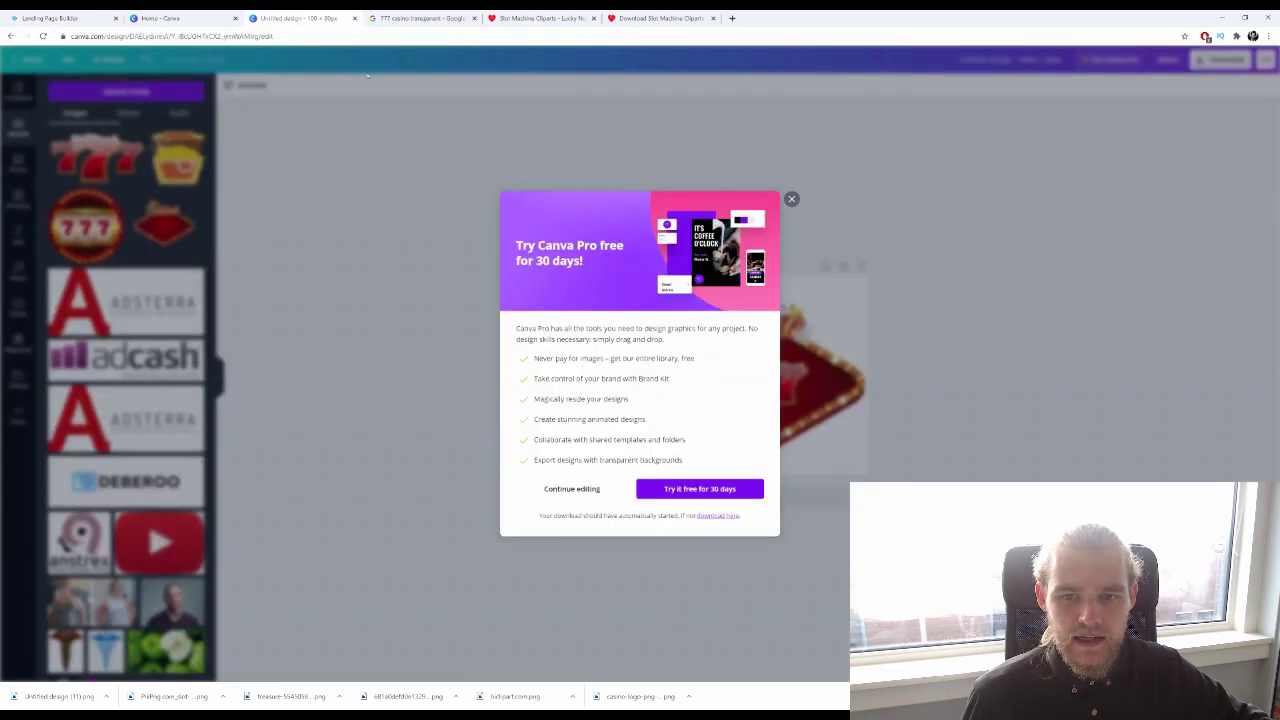
pyautogui.click(591, 162)
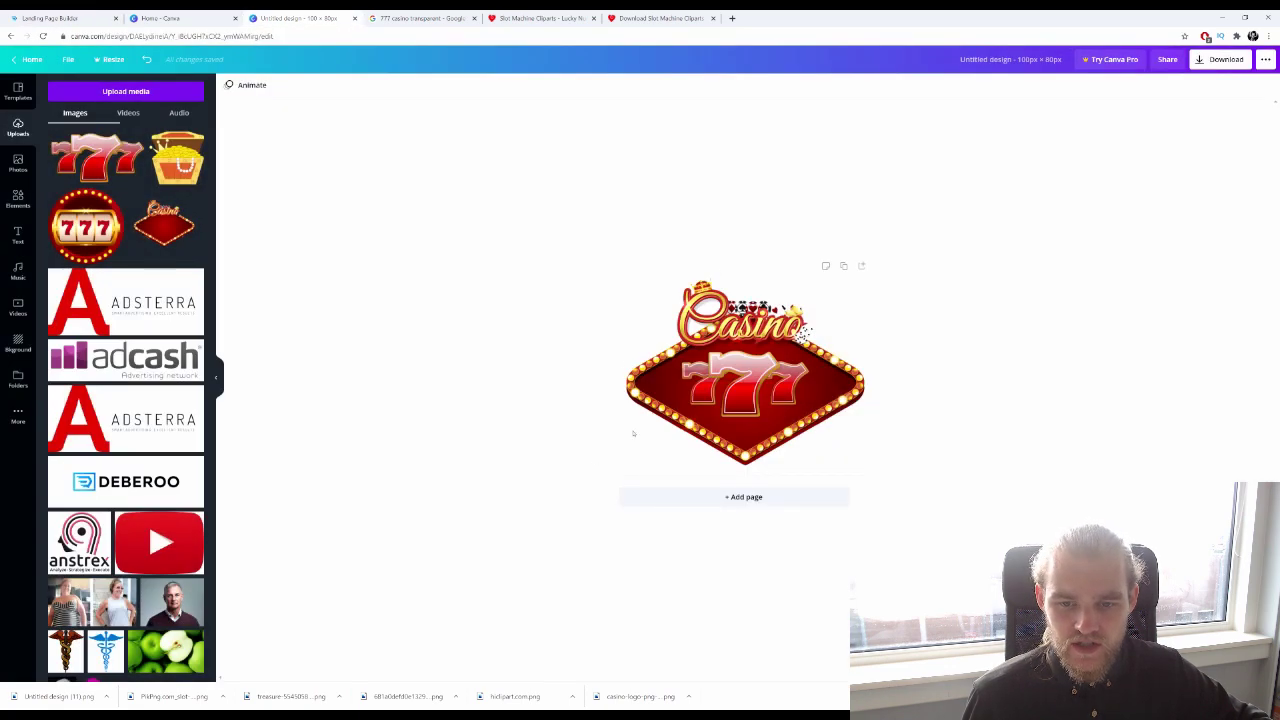
pyautogui.click(623, 319)
pyautogui.click(170, 17)
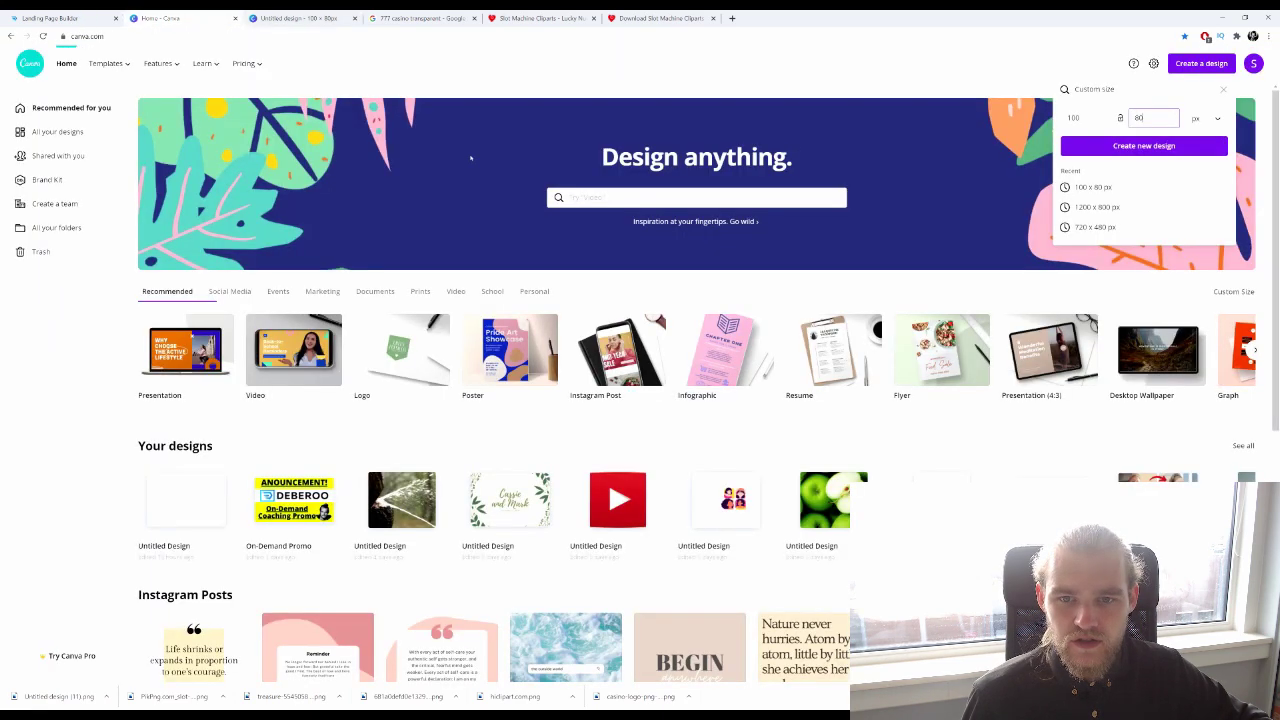
pyautogui.click(86, 16)
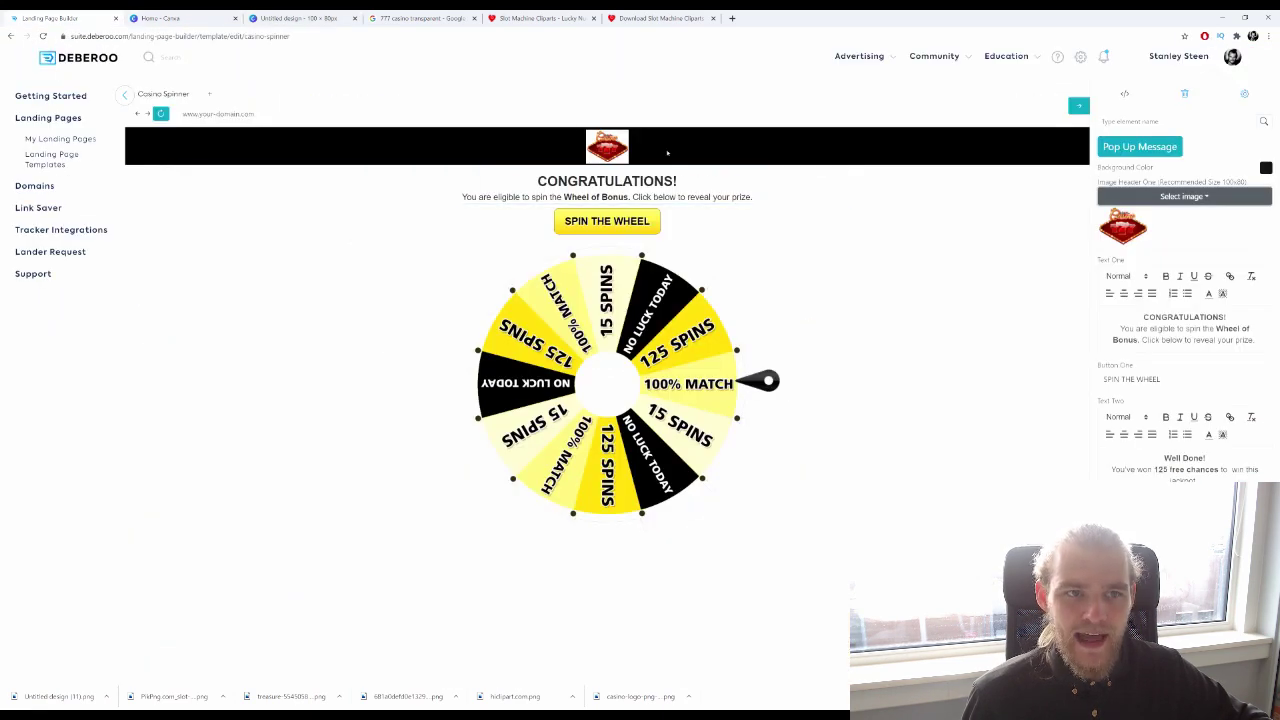
# Set the background of the 100 × 80 px Canva design to black
pyautogui.click(295, 17)
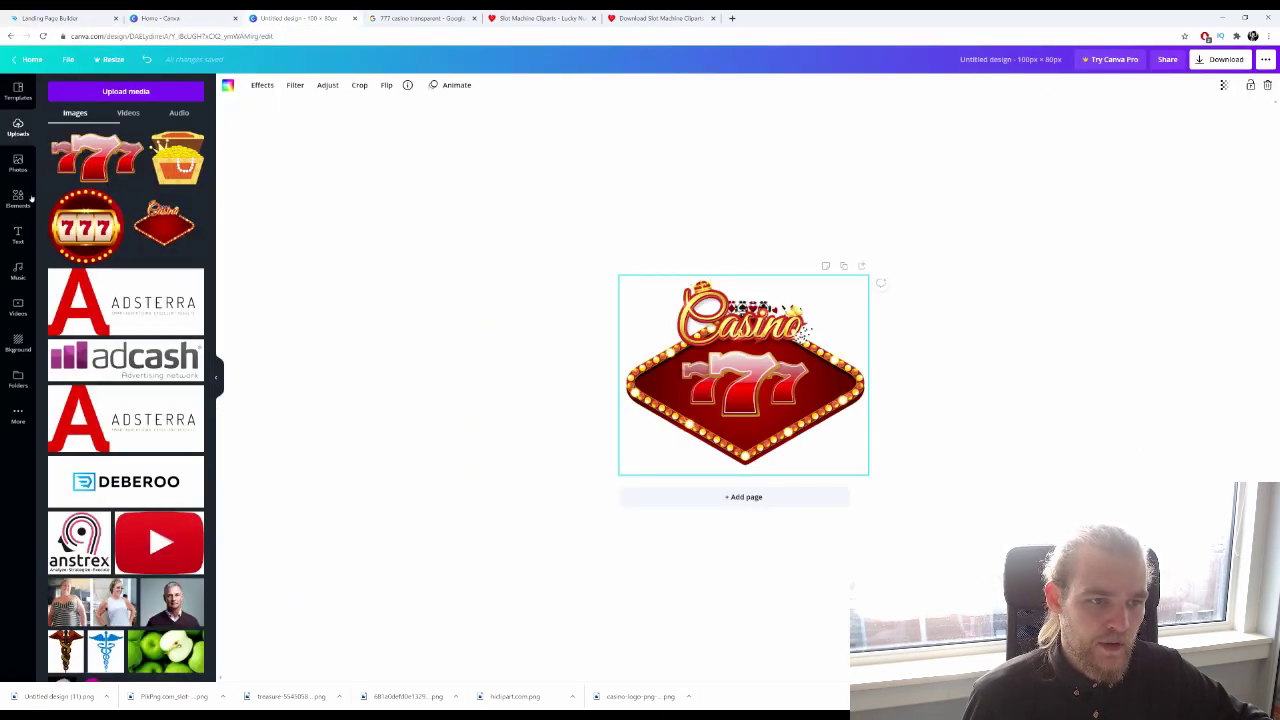
pyautogui.click(18, 340)
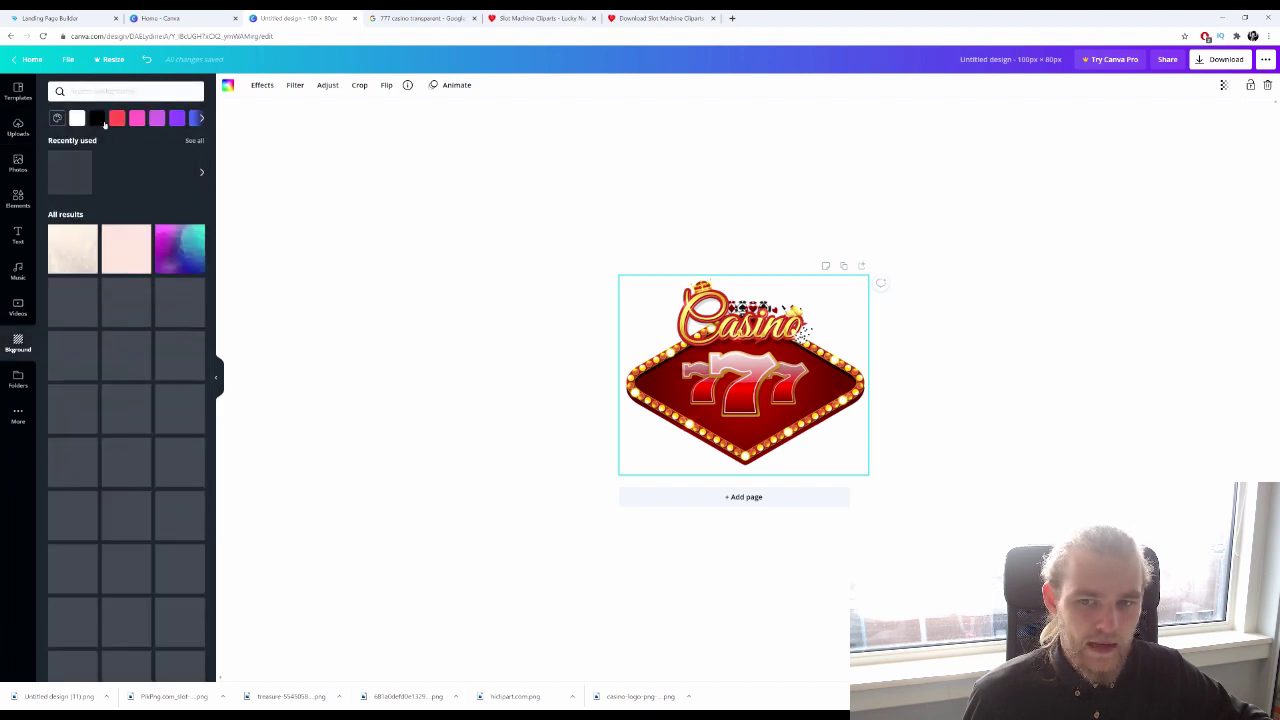
pyautogui.hotkey('ctrl', 'z')
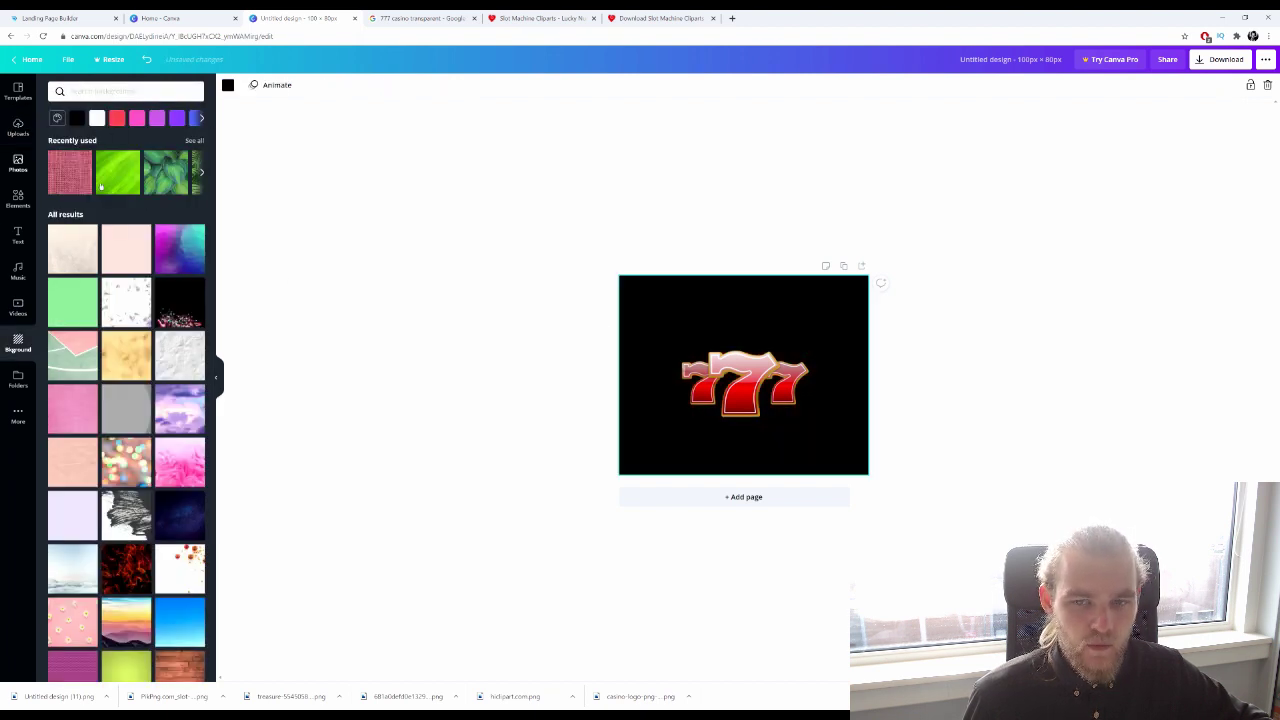
pyautogui.click(745, 383)
pyautogui.click(719, 312)
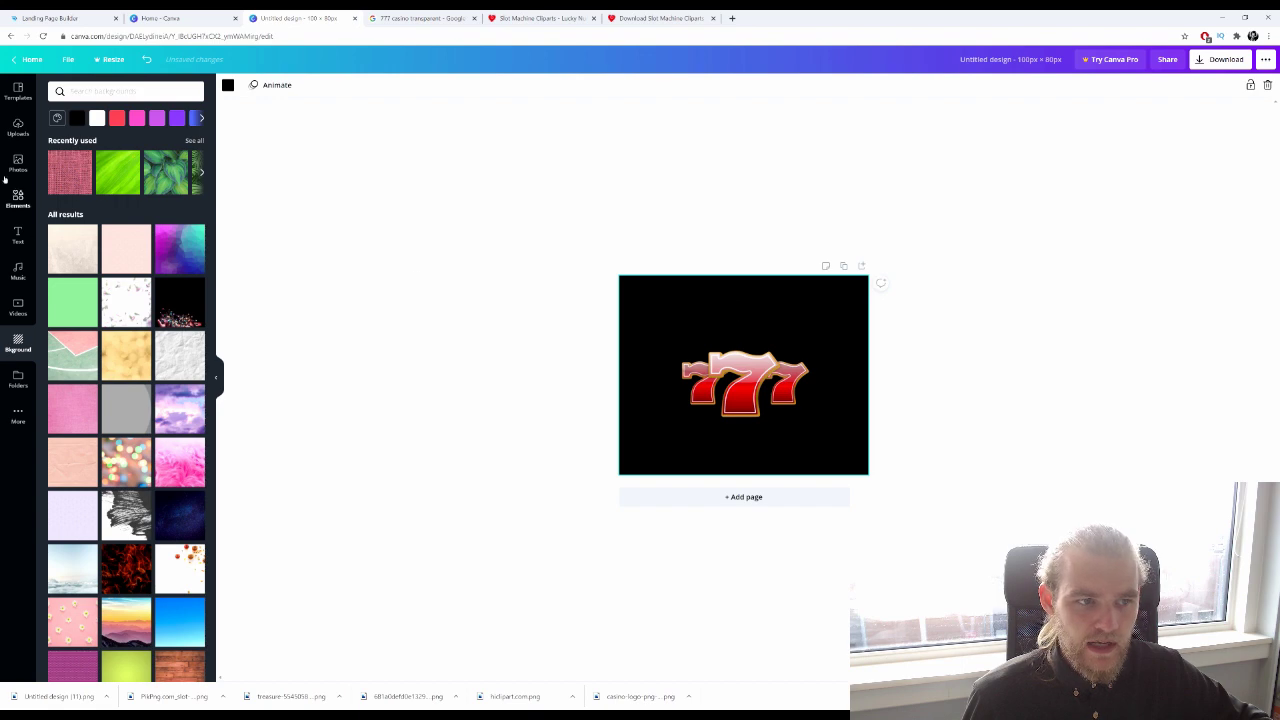
# Add the uploaded casino sign to the black design and remove the 777 graphic
pyautogui.click(18, 127)
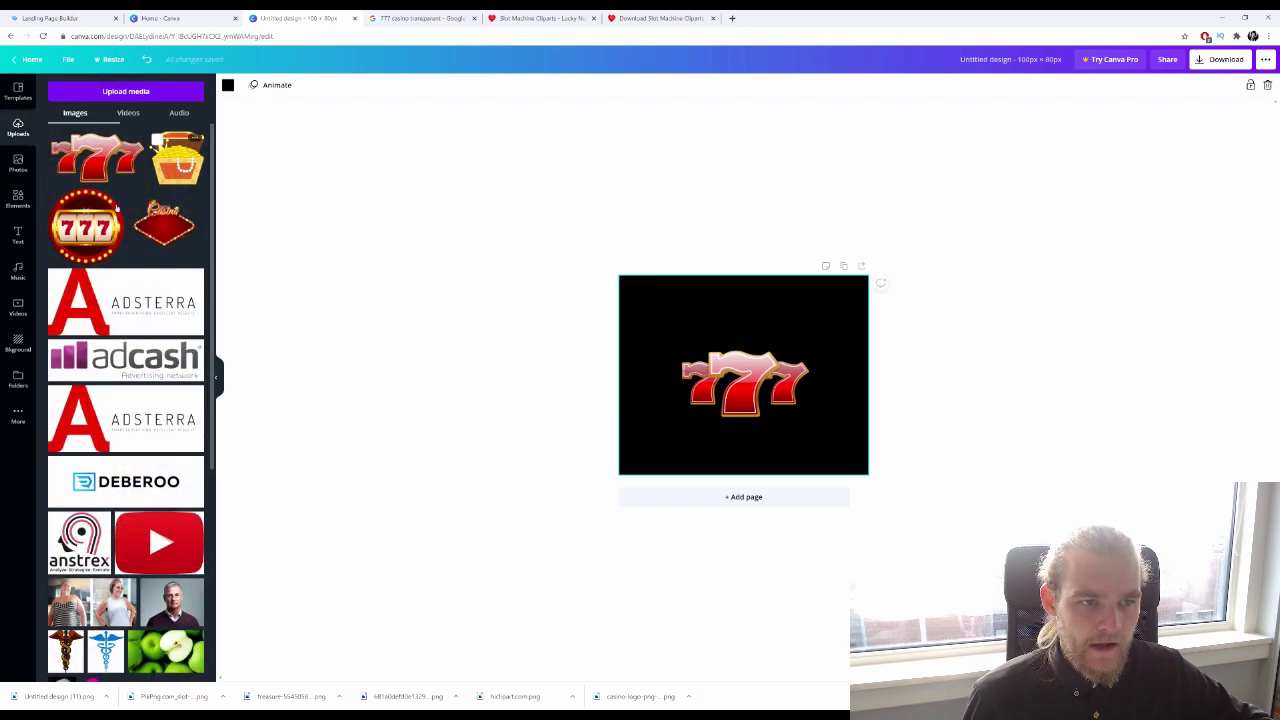
pyautogui.moveTo(164, 222); pyautogui.dragTo(834, 307)
pyautogui.moveTo(790, 386); pyautogui.dragTo(445, 608)
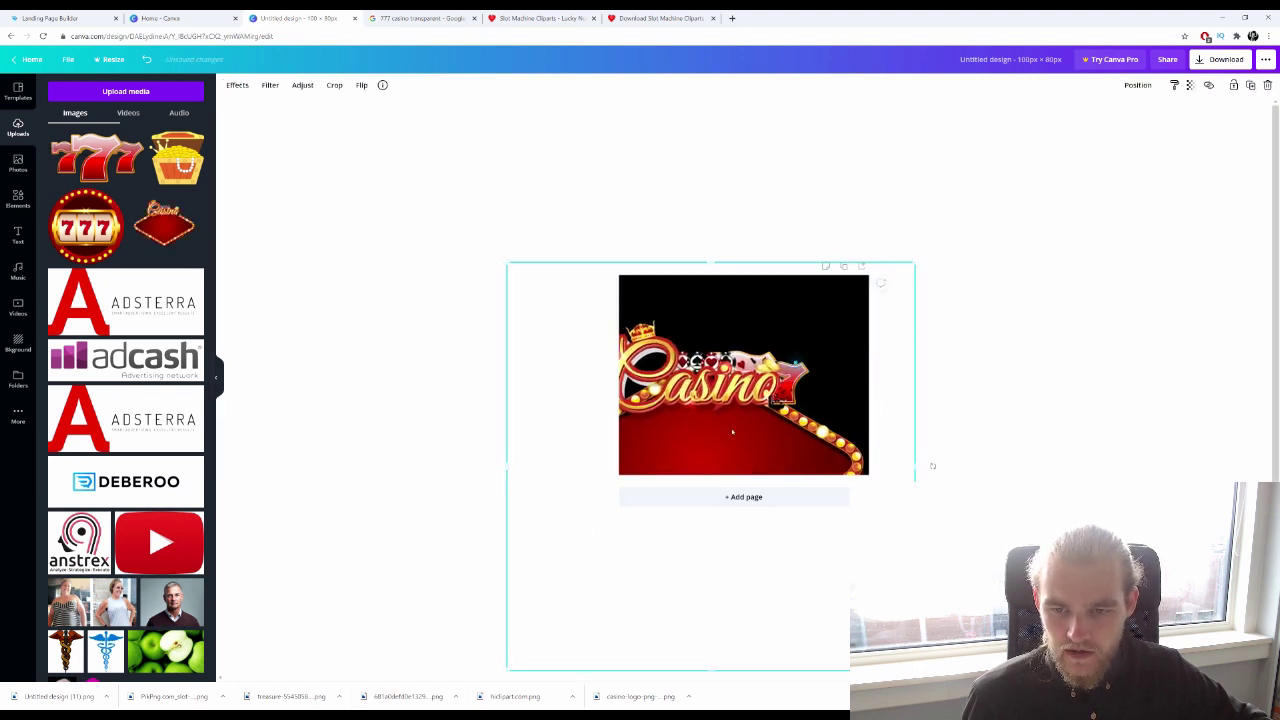
pyautogui.moveTo(929, 465); pyautogui.dragTo(751, 502)
pyautogui.click(744, 384)
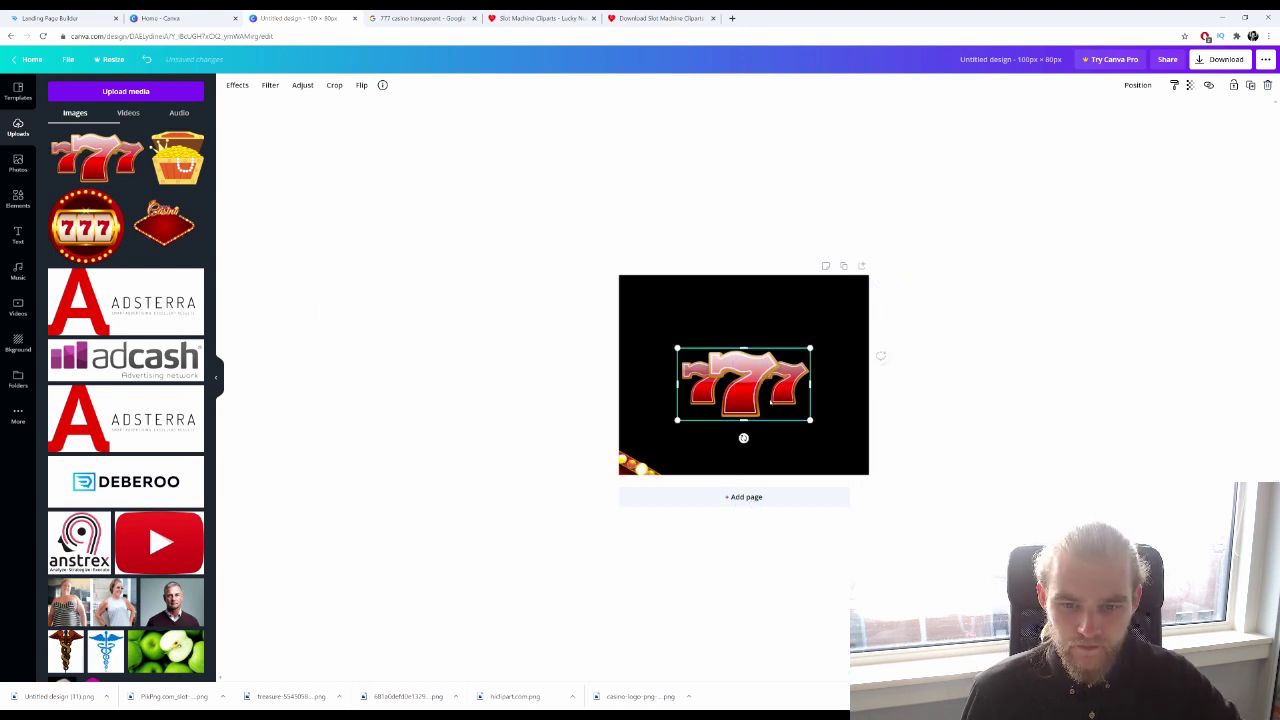
pyautogui.press('Delete')
# Scale the casino sign to about 129 × 129 px and centre it so the whole red diamond fits the black design
pyautogui.click(800, 396)
pyautogui.moveTo(800, 396); pyautogui.dragTo(987, 298)
pyautogui.moveTo(924, 203); pyautogui.dragTo(891, 231)
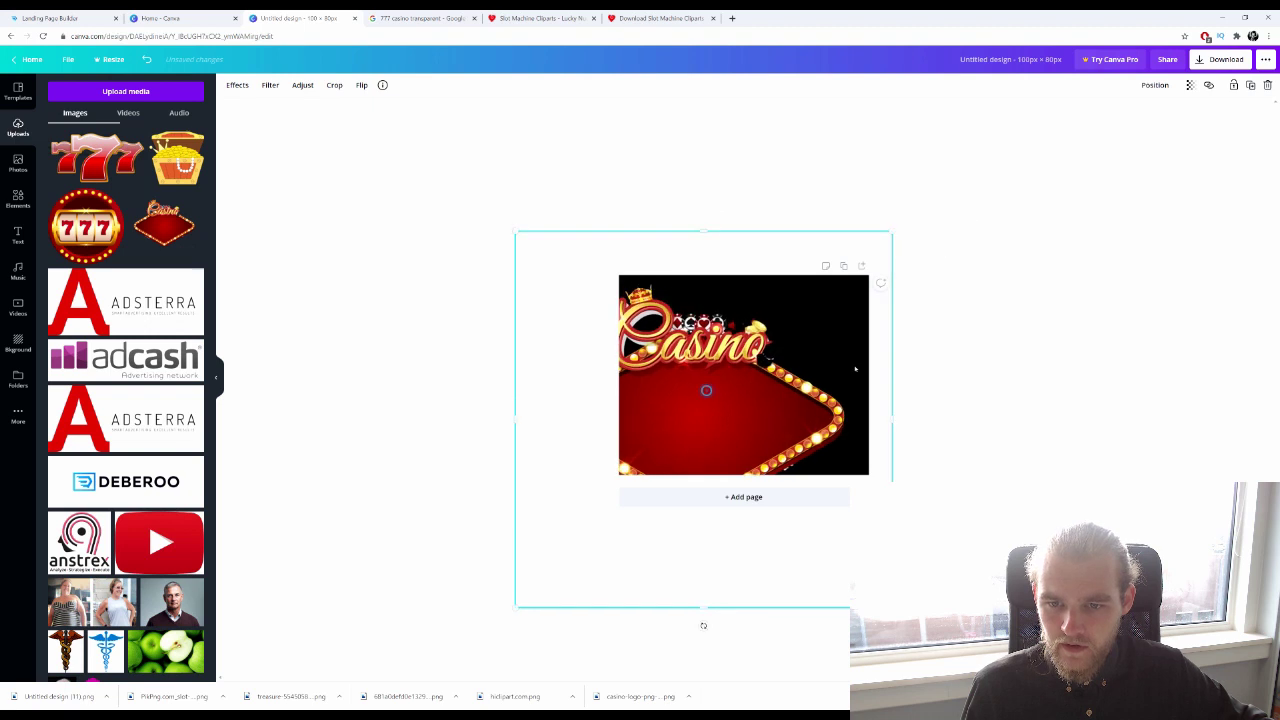
pyautogui.moveTo(854, 366); pyautogui.dragTo(941, 337)
pyautogui.moveTo(981, 210); pyautogui.dragTo(923, 257)
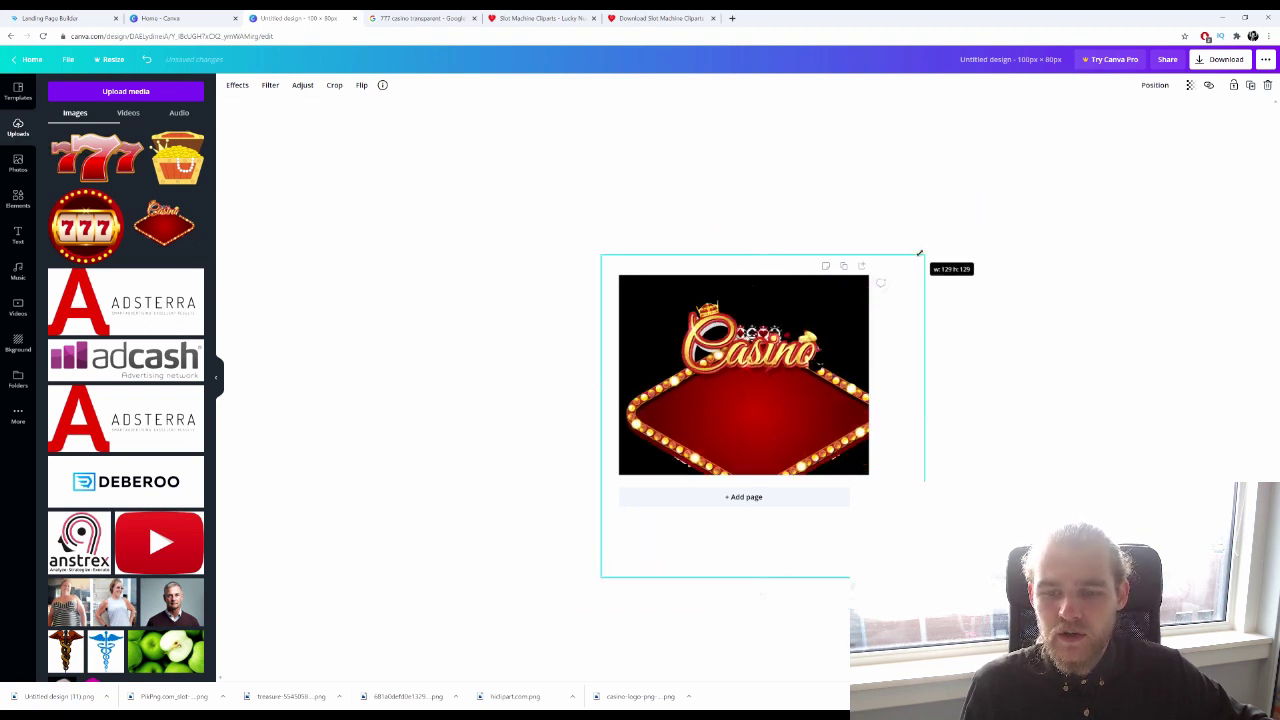
pyautogui.moveTo(710, 439)
pyautogui.mouseDown()
pyautogui.moveTo(716, 382)
pyautogui.moveTo(703, 415)
pyautogui.mouseUp()
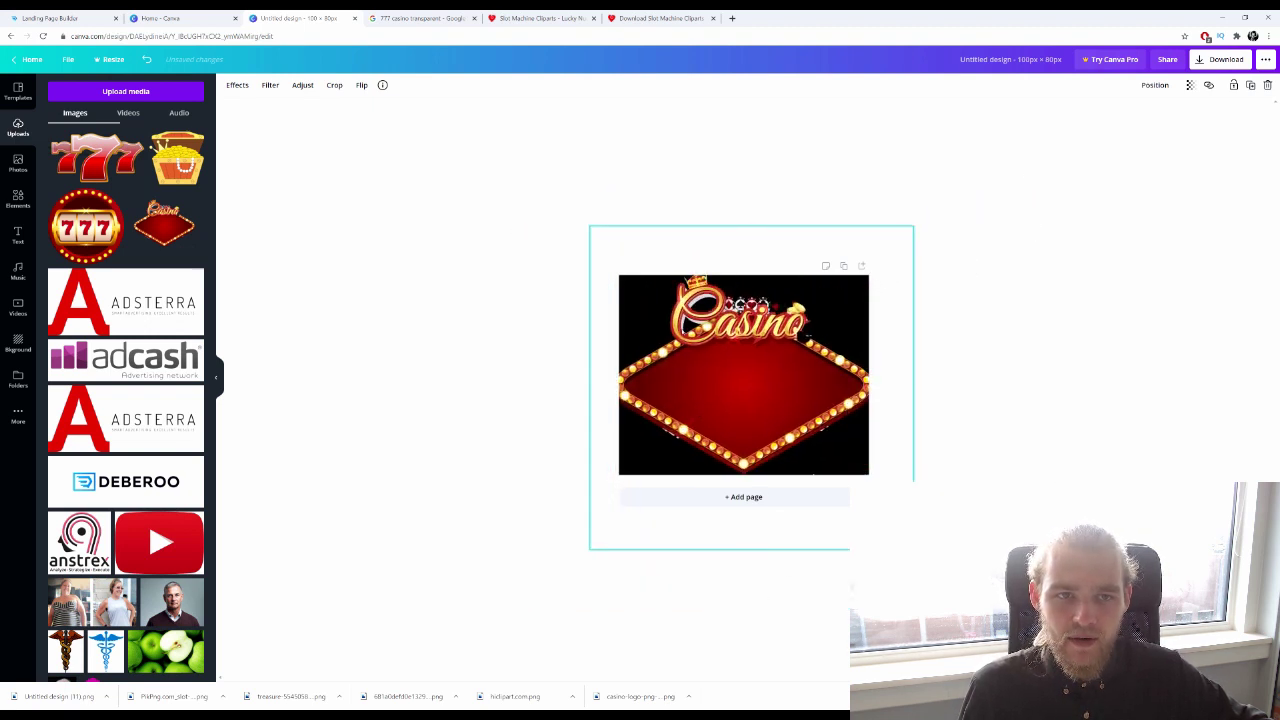
# Switch to the Deberoo casino spinner page, spin the wheel and examine the winning message with its jackpot amount
pyautogui.click(60, 18)
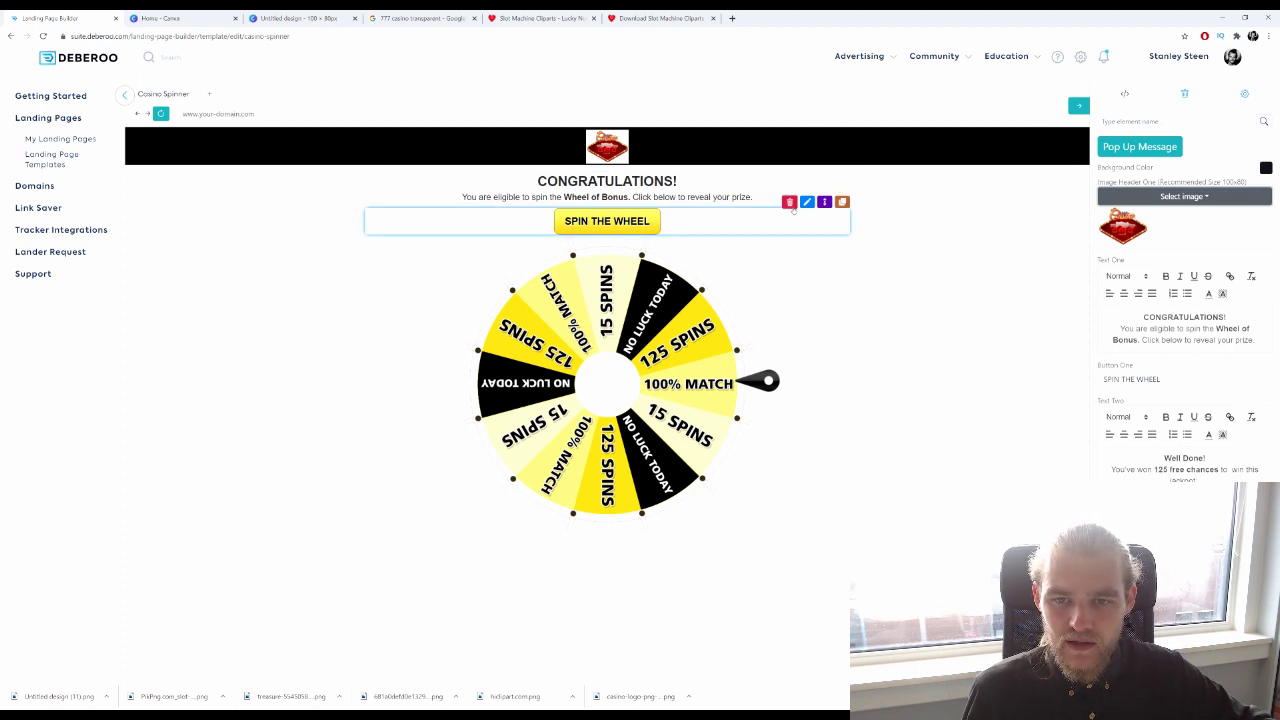
pyautogui.click(600, 222)
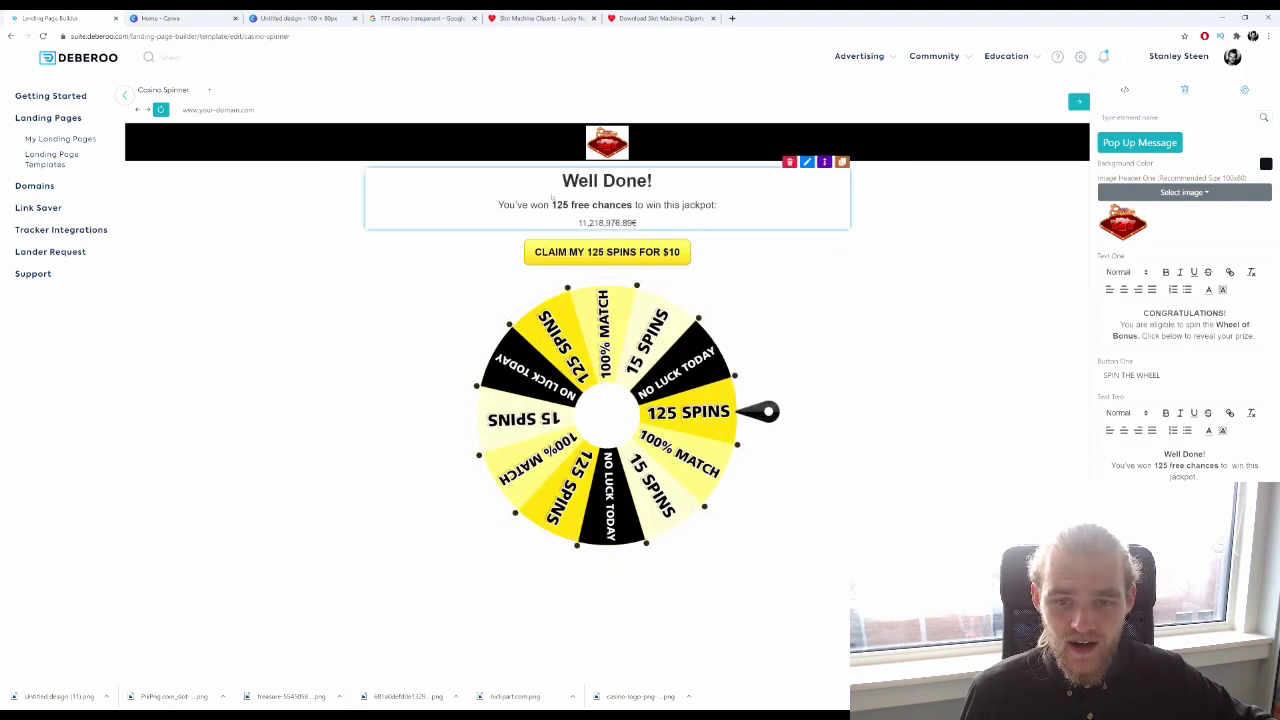
pyautogui.moveTo(575, 224); pyautogui.dragTo(638, 223)
pyautogui.click(222, 371)
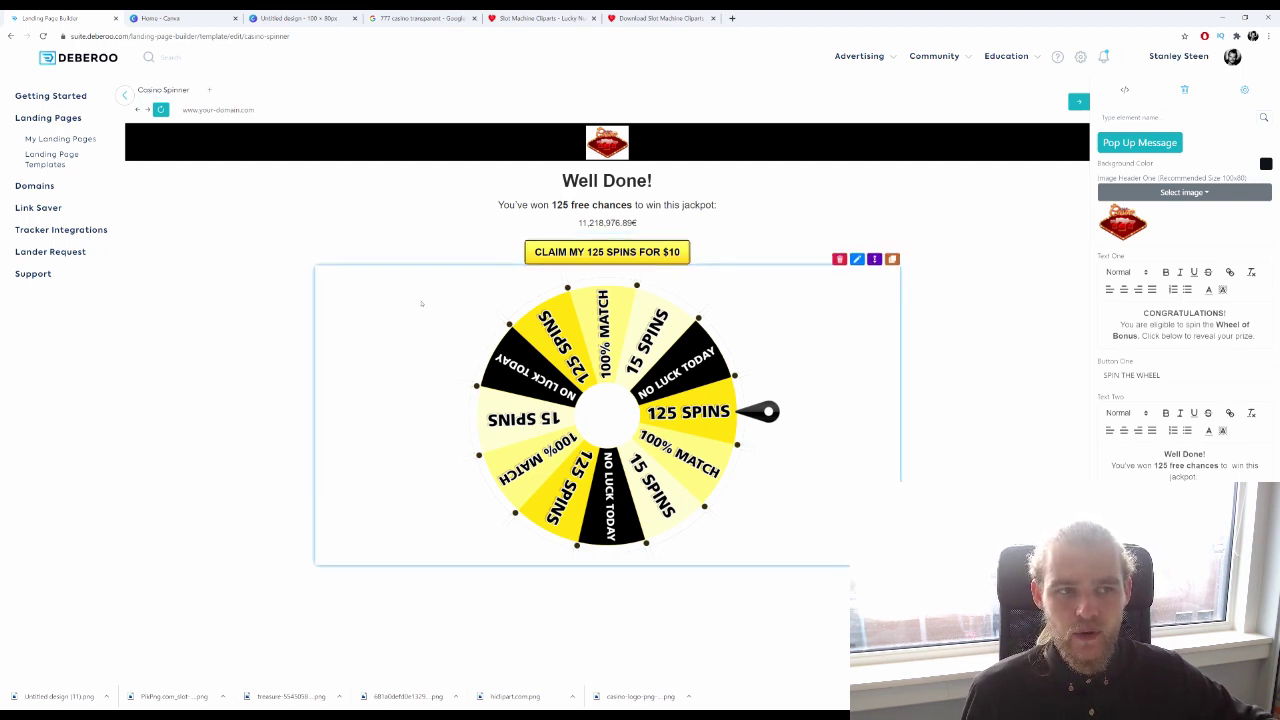
# Inspect the edit settings of the wheel image and the "Well Done!" text, briefly hiding and restoring the editing sidebar
pyautogui.click(857, 260)
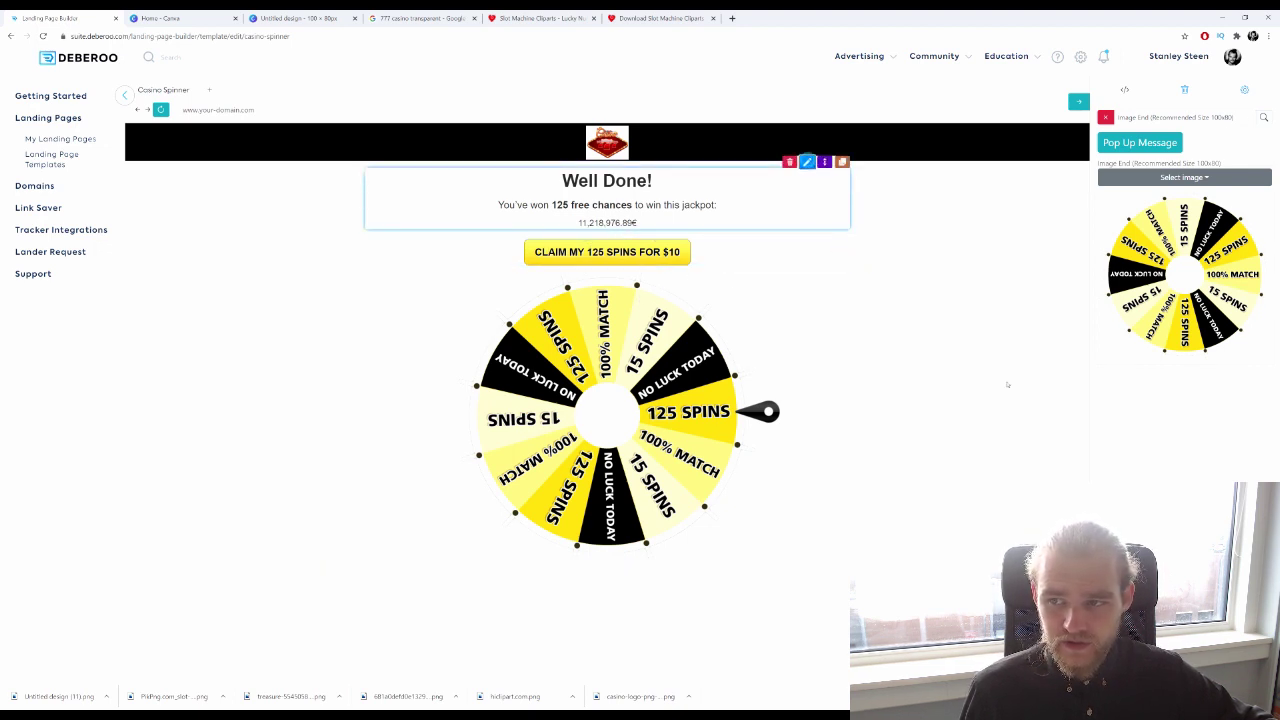
pyautogui.click(807, 161)
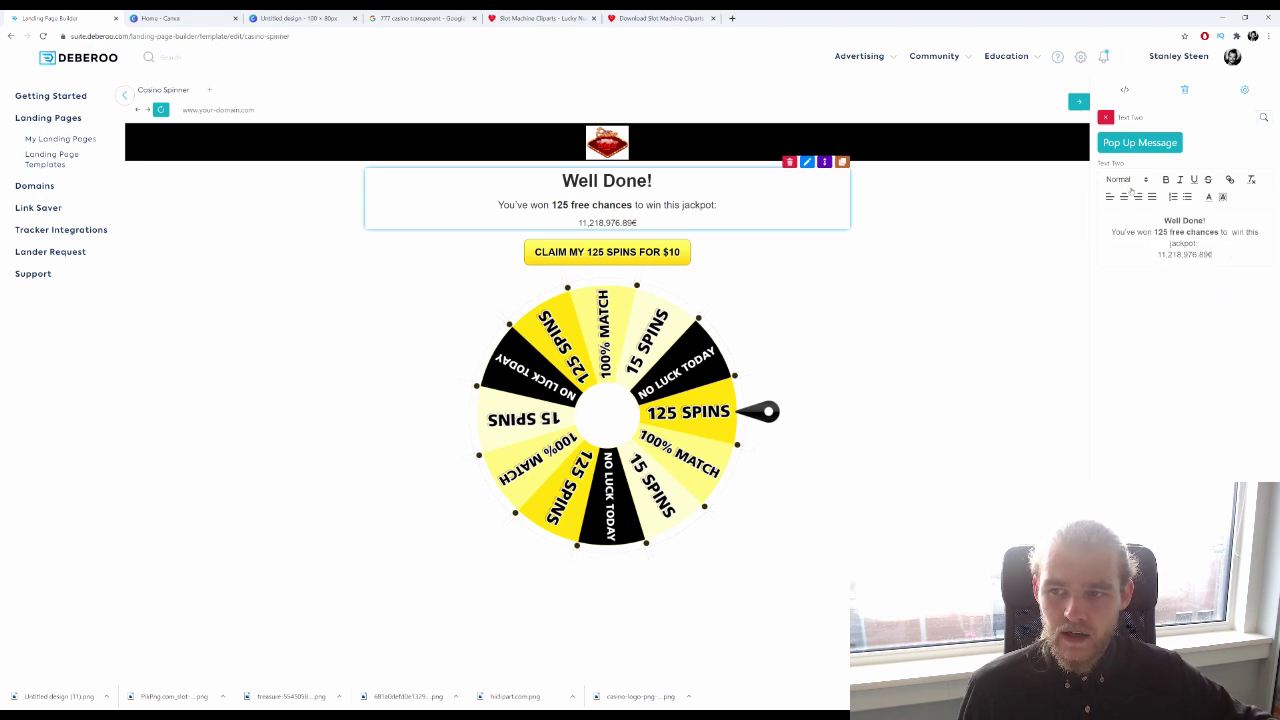
pyautogui.click(1078, 101)
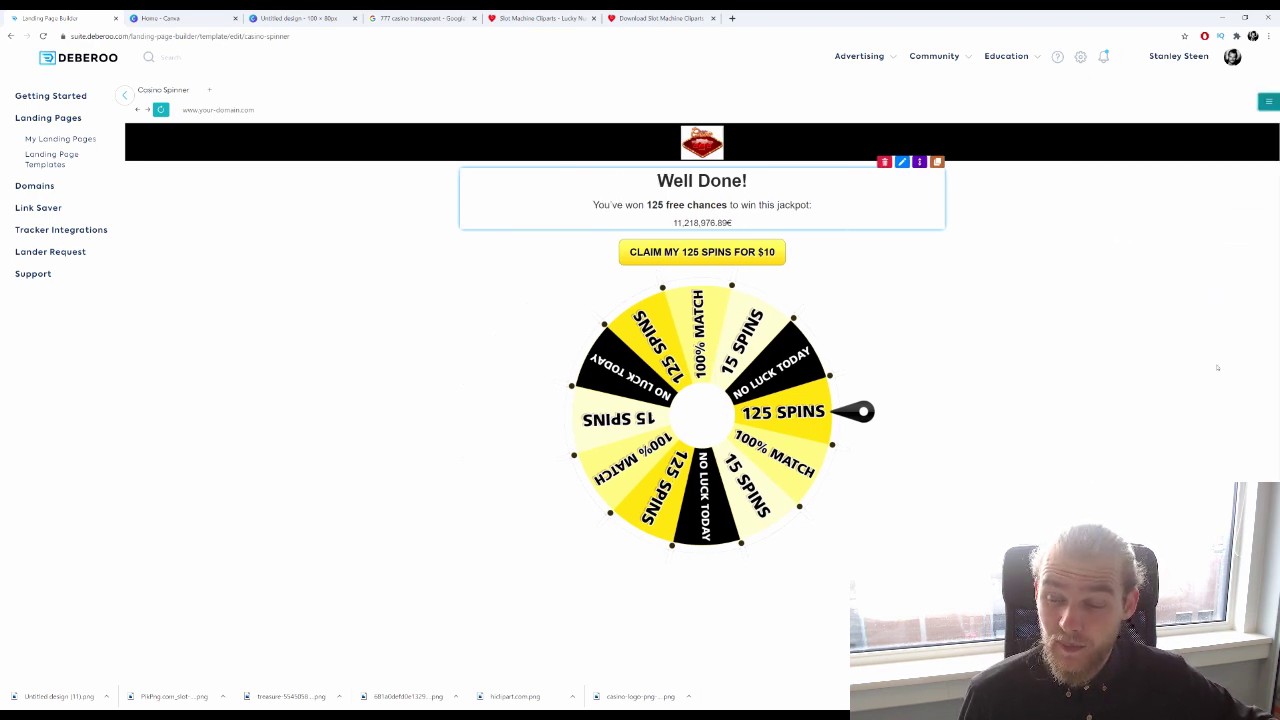
pyautogui.click(1268, 101)
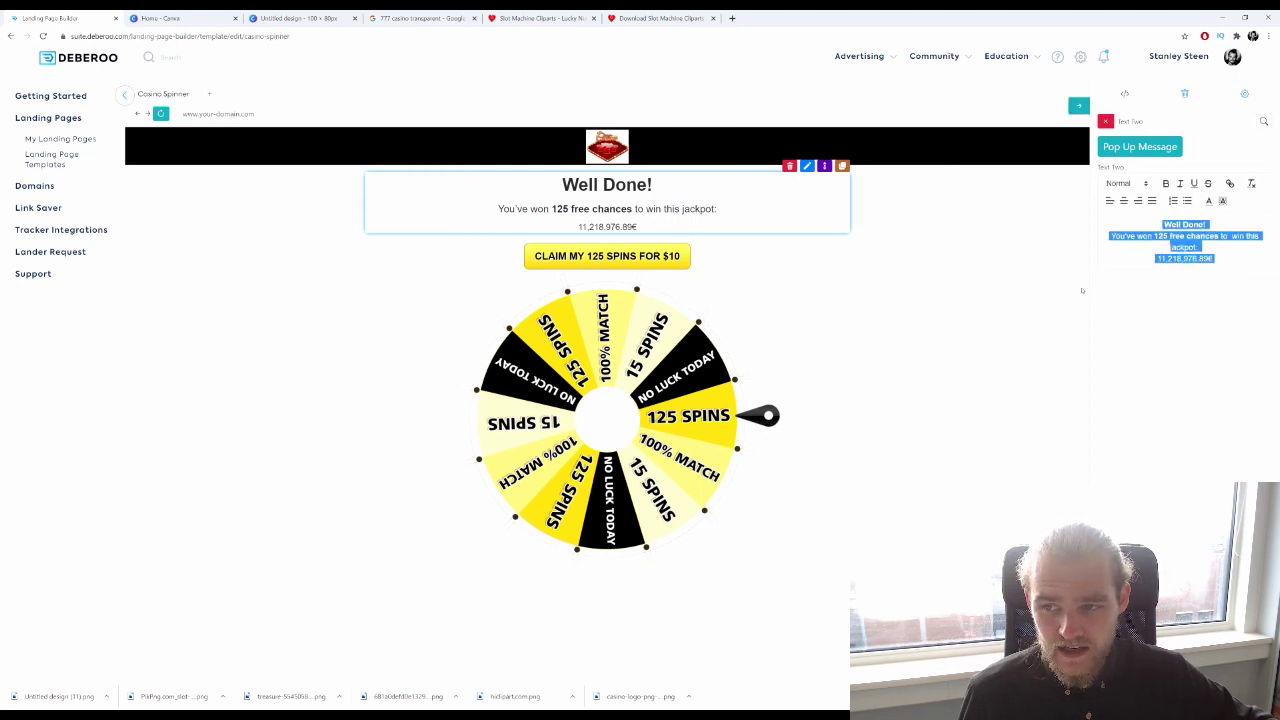
pyautogui.click(559, 352)
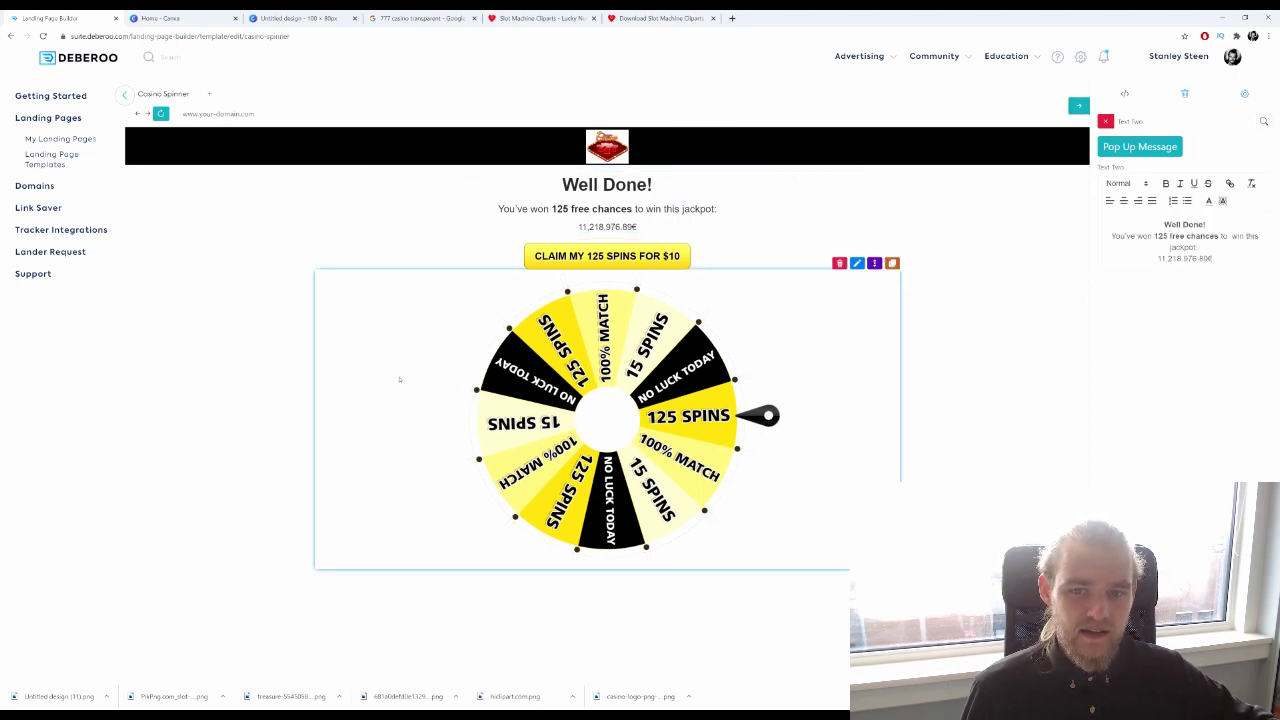